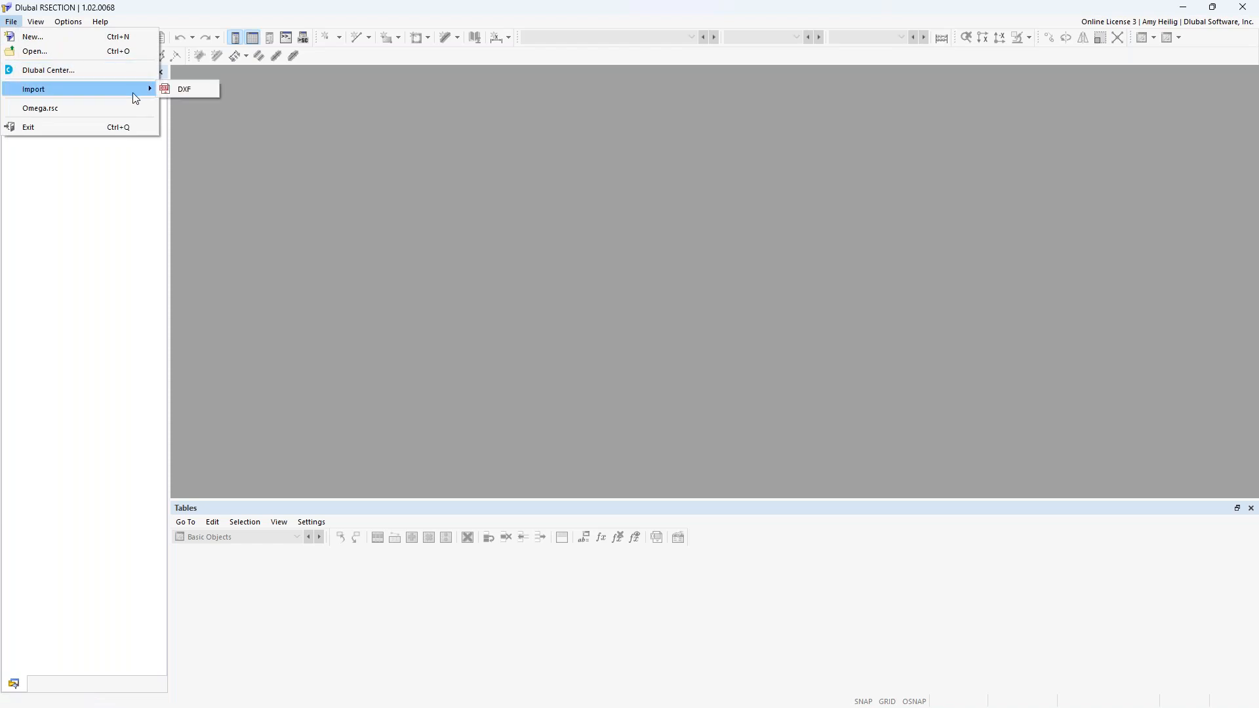
- Import the DXF file Omega.dxf as a new model
left_click(176, 89)
left_click(225, 142)
left_click(518, 387)
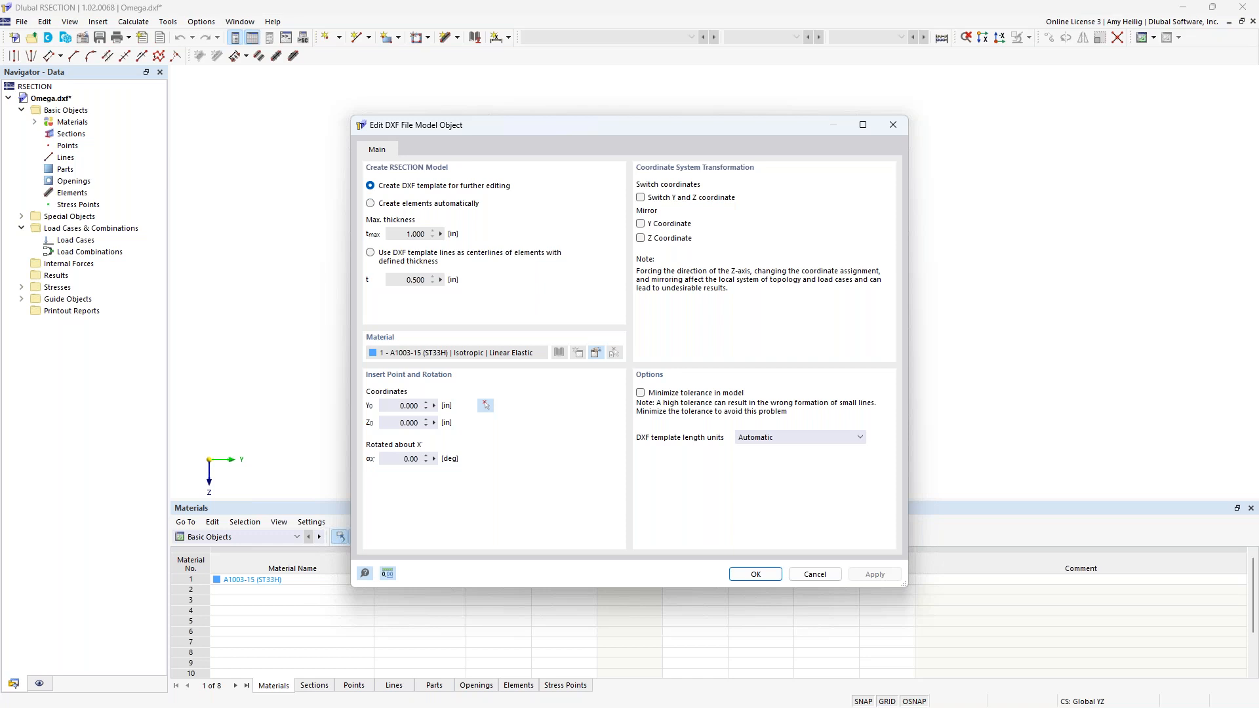
- Use the DXF template lines as centerlines of elements with a defined thickness of 0.25 in
left_click(371, 254)
left_click(403, 282)
left_click_drag(404, 282, 445, 291)
type("0")
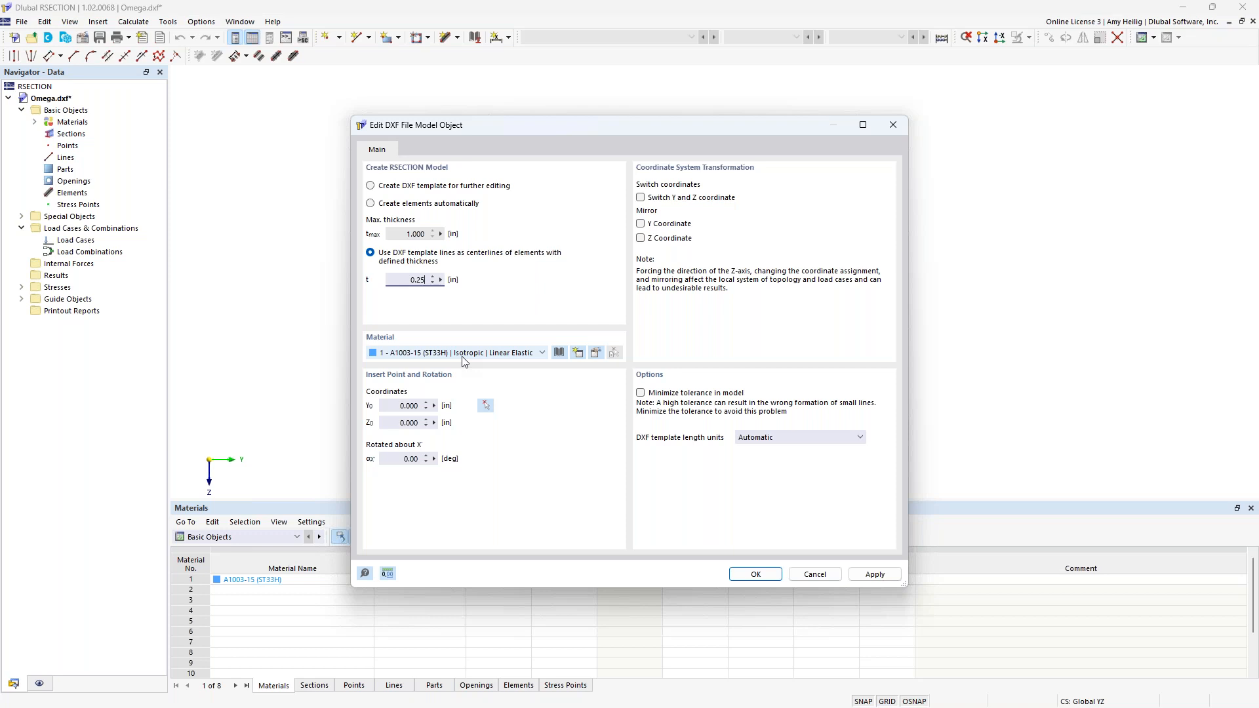
- Assign the AISI S100-16 steel A1003-15 (ST33H) from the material library to the imported model
left_click(559, 353)
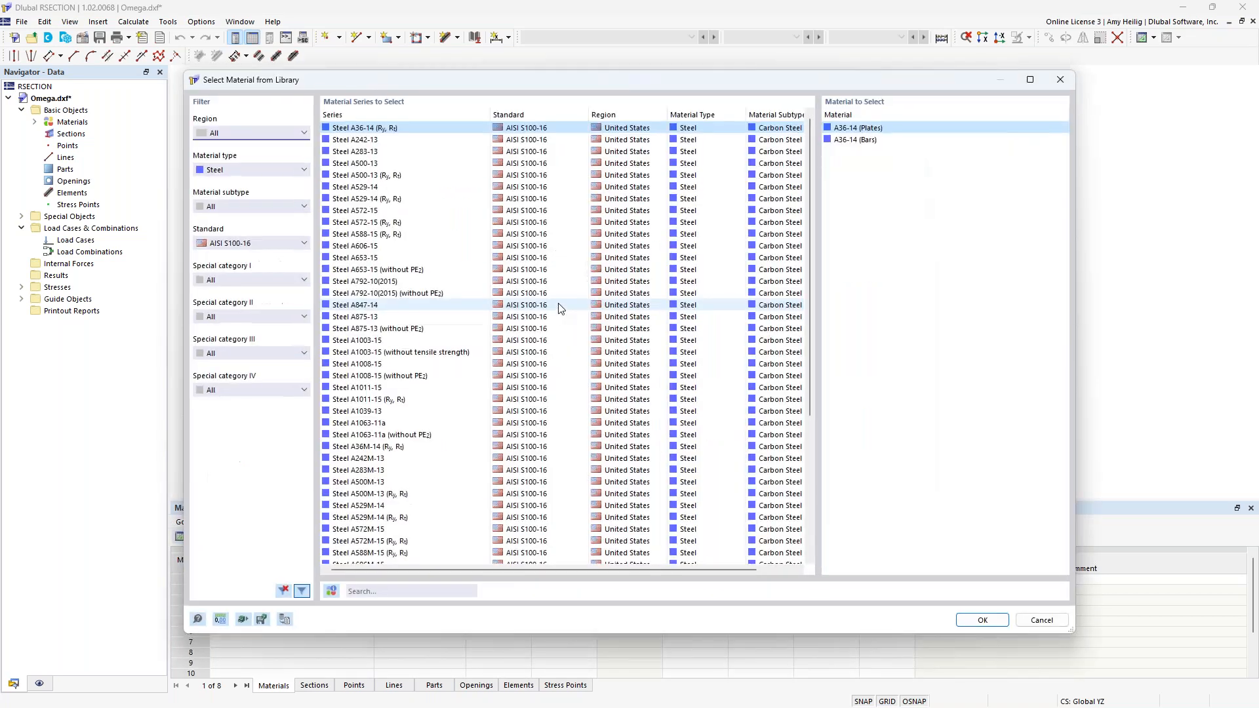
left_click(233, 173)
left_click(230, 172)
left_click(242, 243)
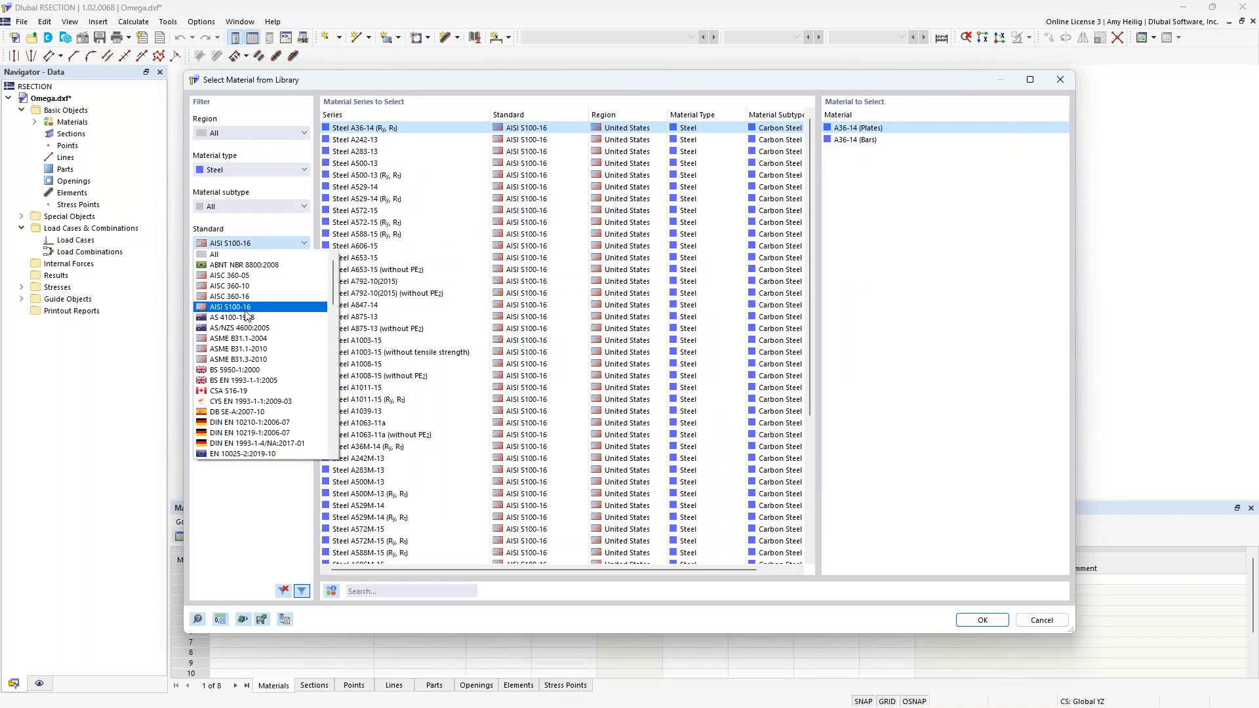
left_click(254, 509)
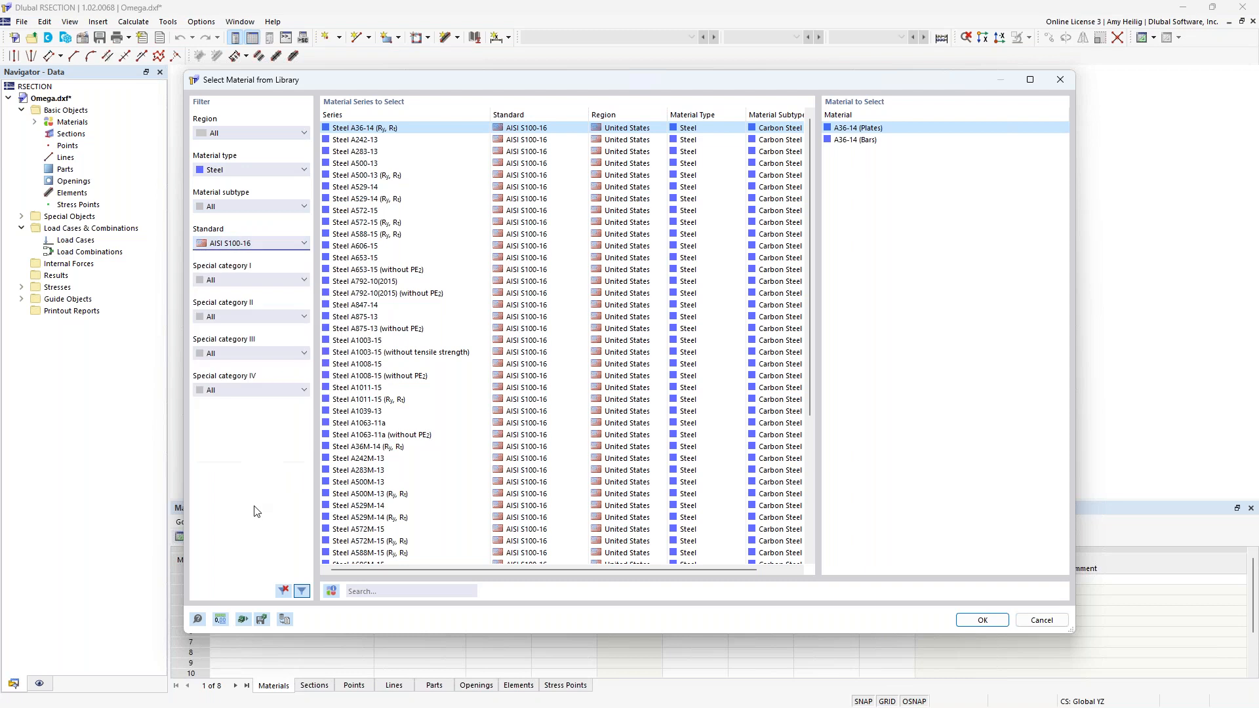
left_click(367, 163)
left_click(368, 210)
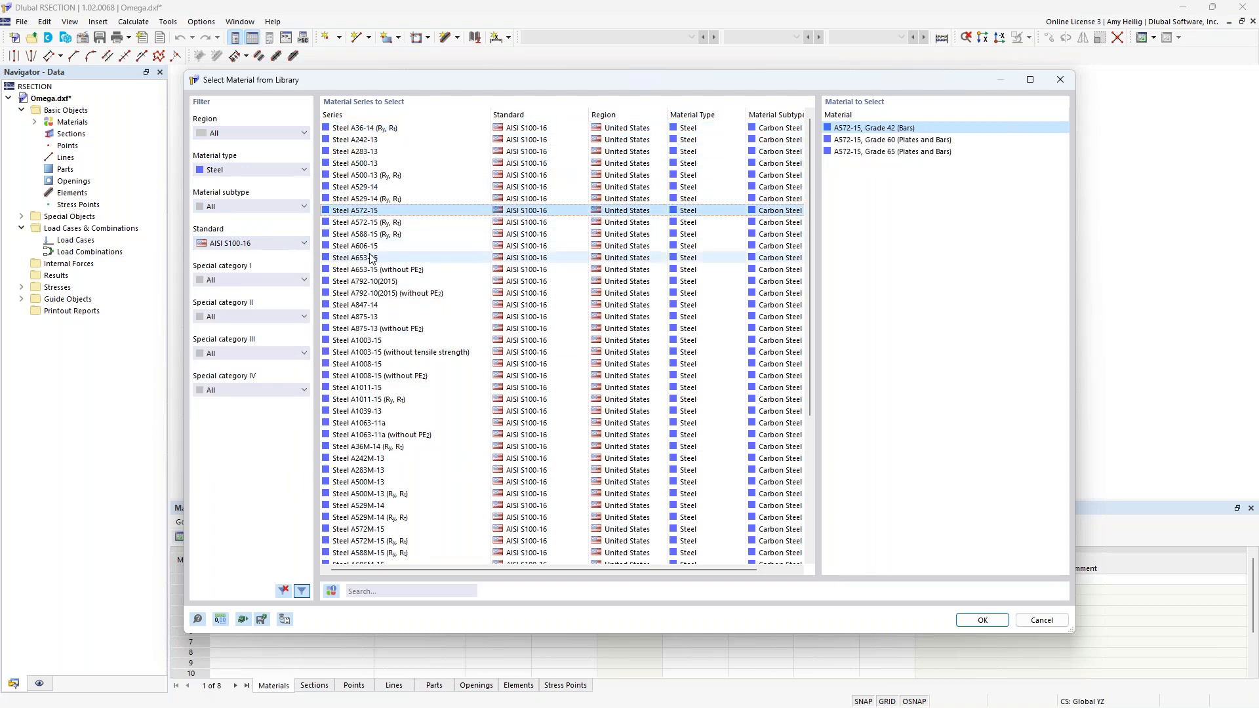
left_click(371, 258)
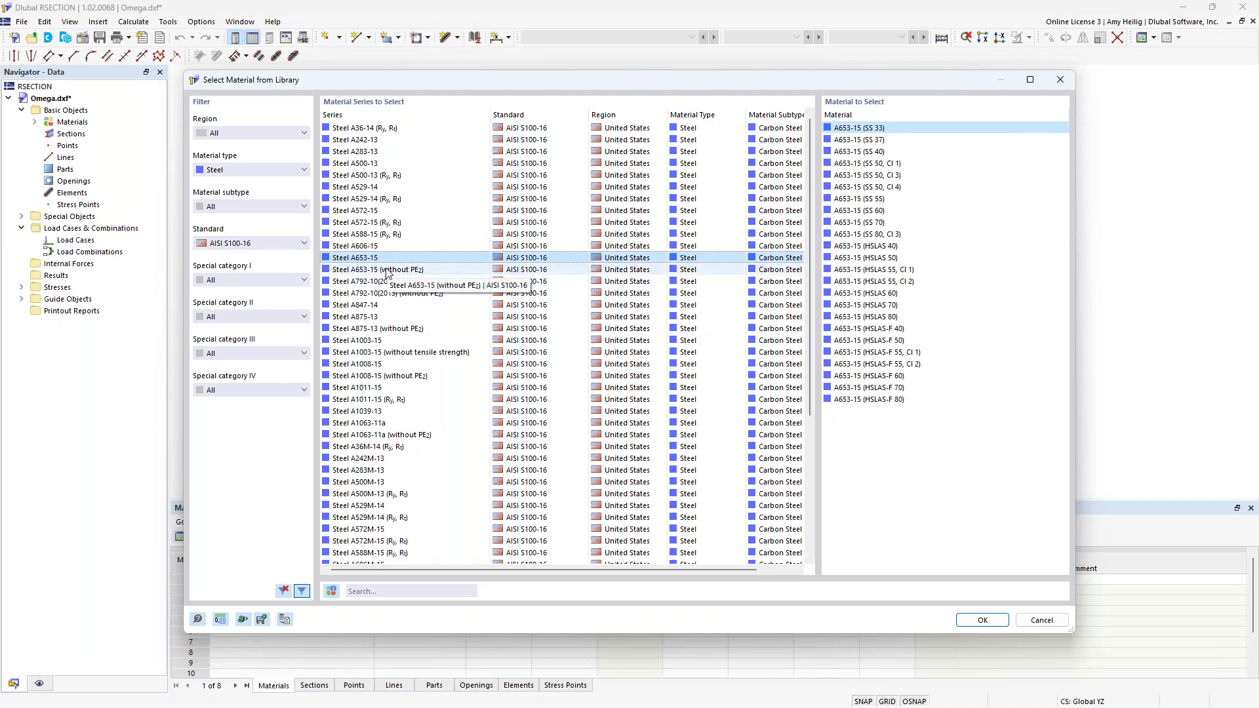
left_click(378, 340)
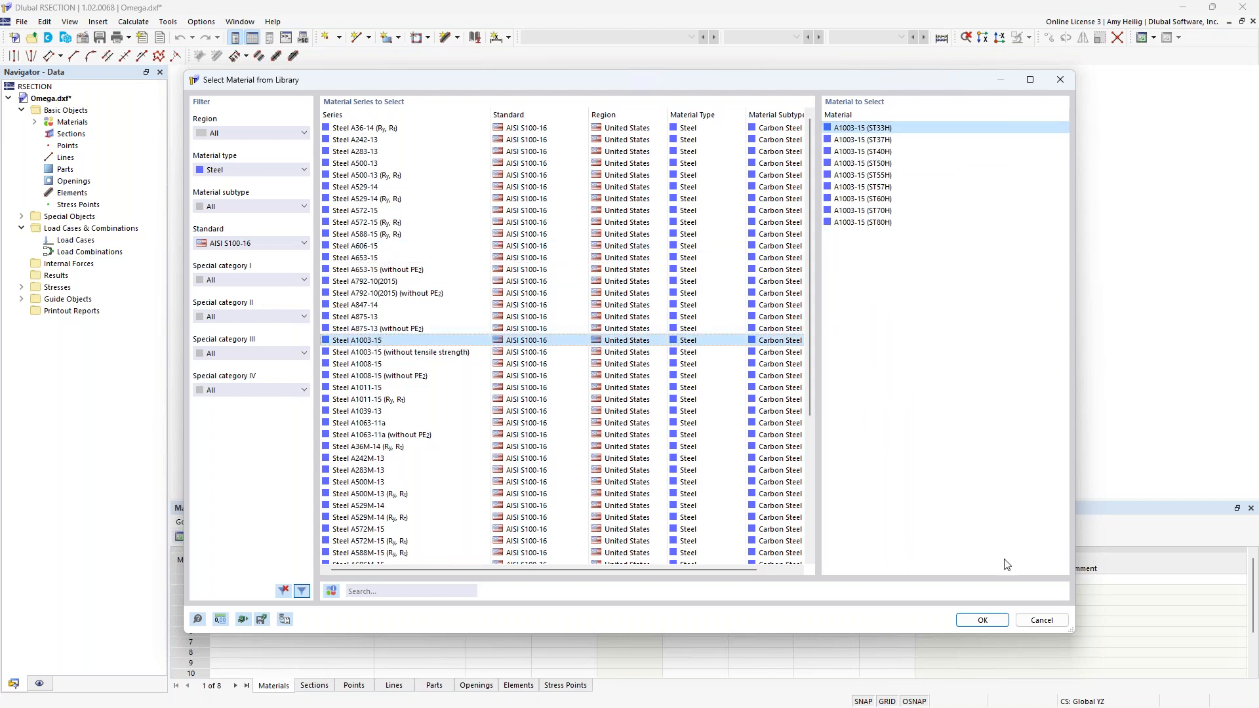
left_click(982, 619)
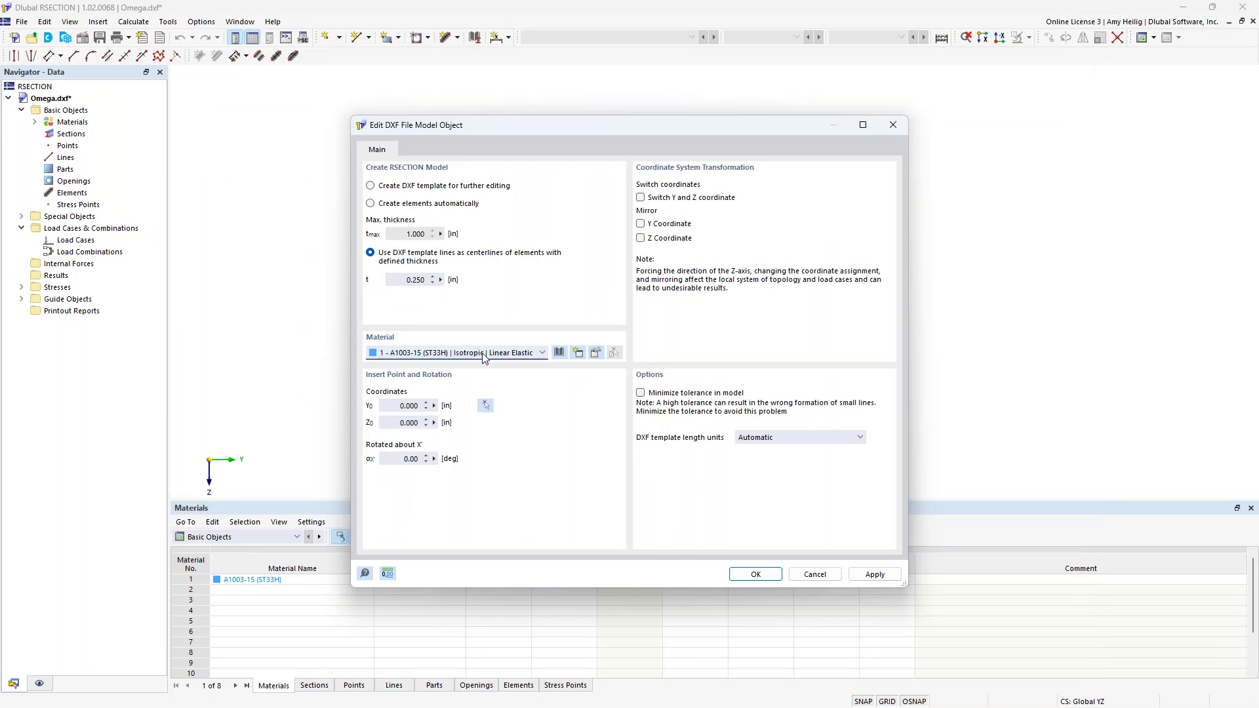
- Generate the section from the DXF import settings and dismiss the import log
left_click(758, 574)
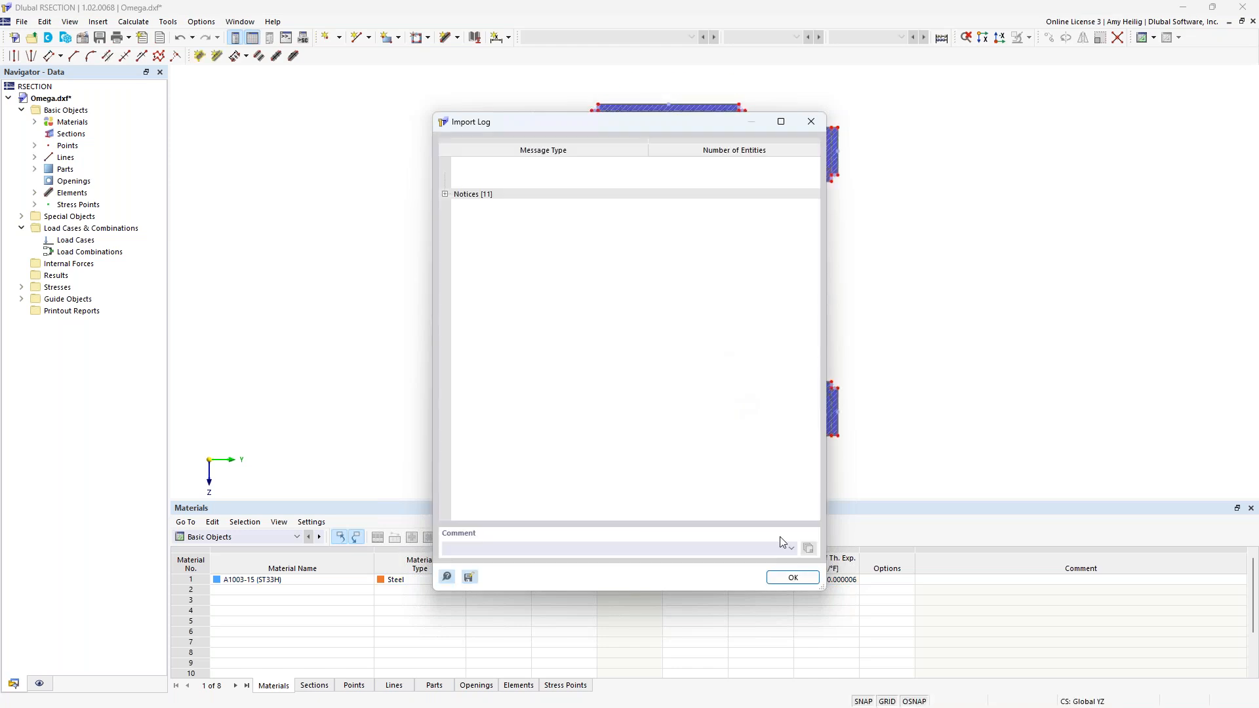
left_click(793, 578)
middle_click_drag(868, 340, 818, 325)
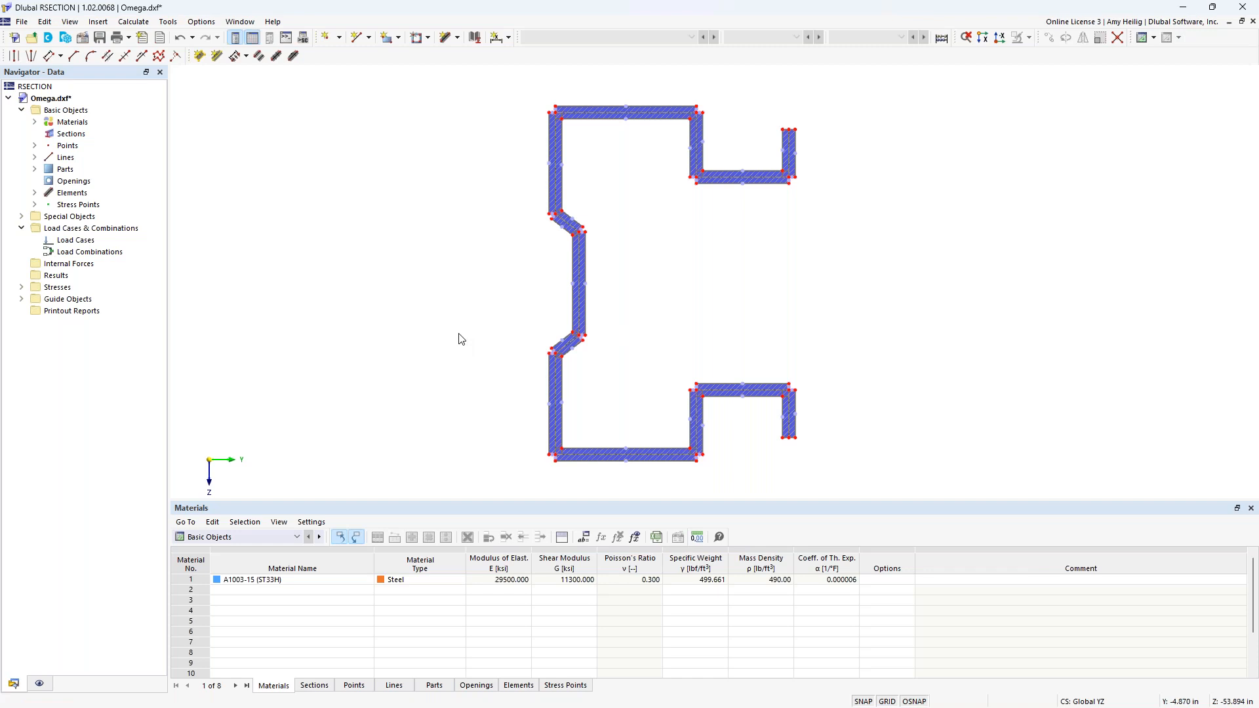
- Display the section's parts without the elements, and the elements without the parts, to compare both
left_click(40, 684)
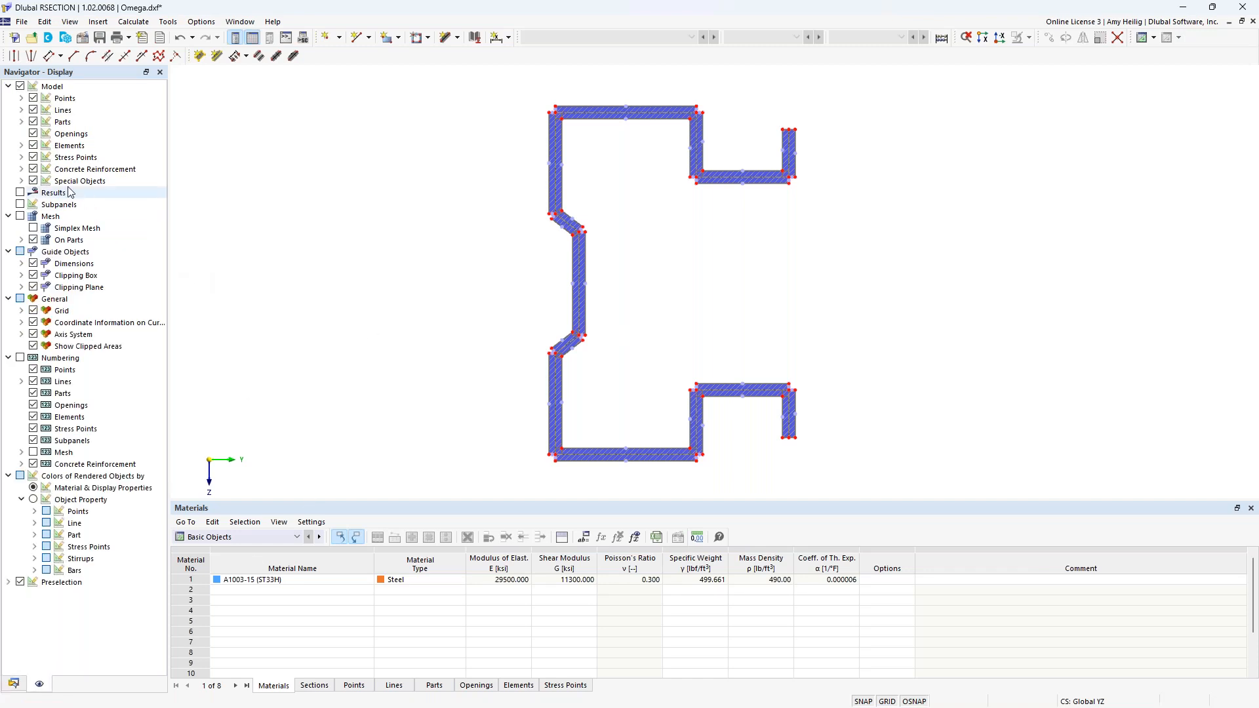
left_click(33, 146)
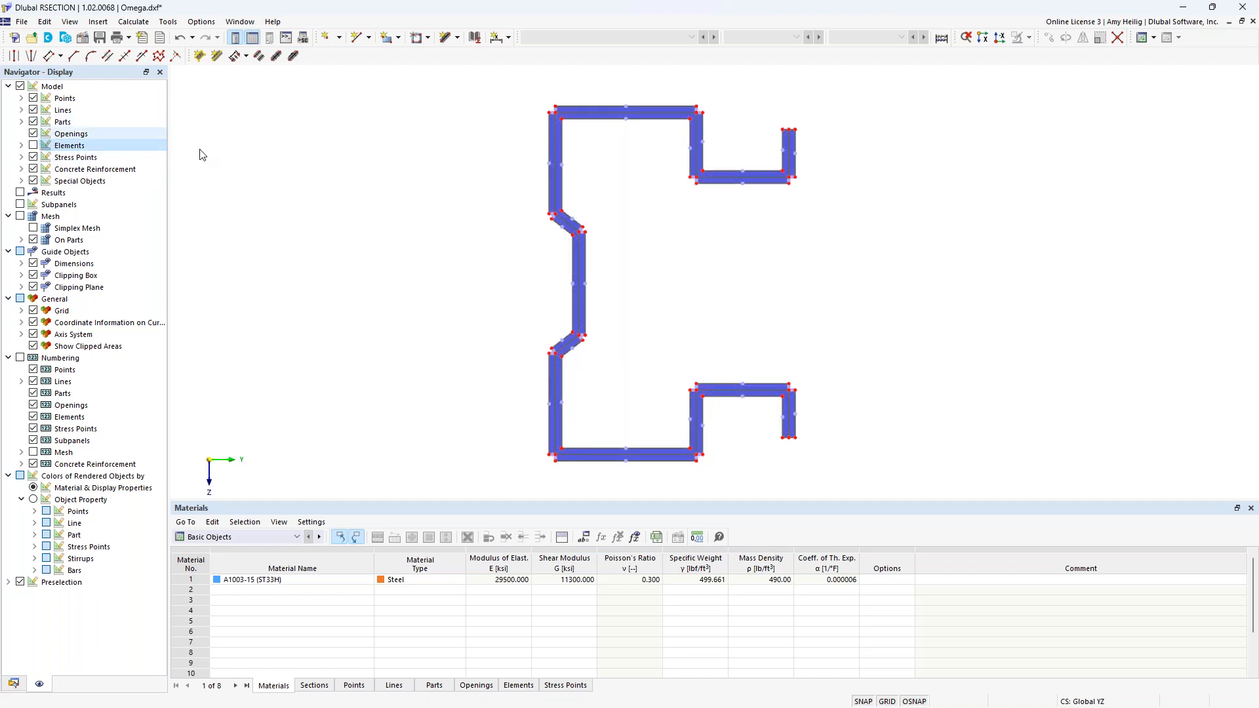
scroll(548, 400, "up", 2)
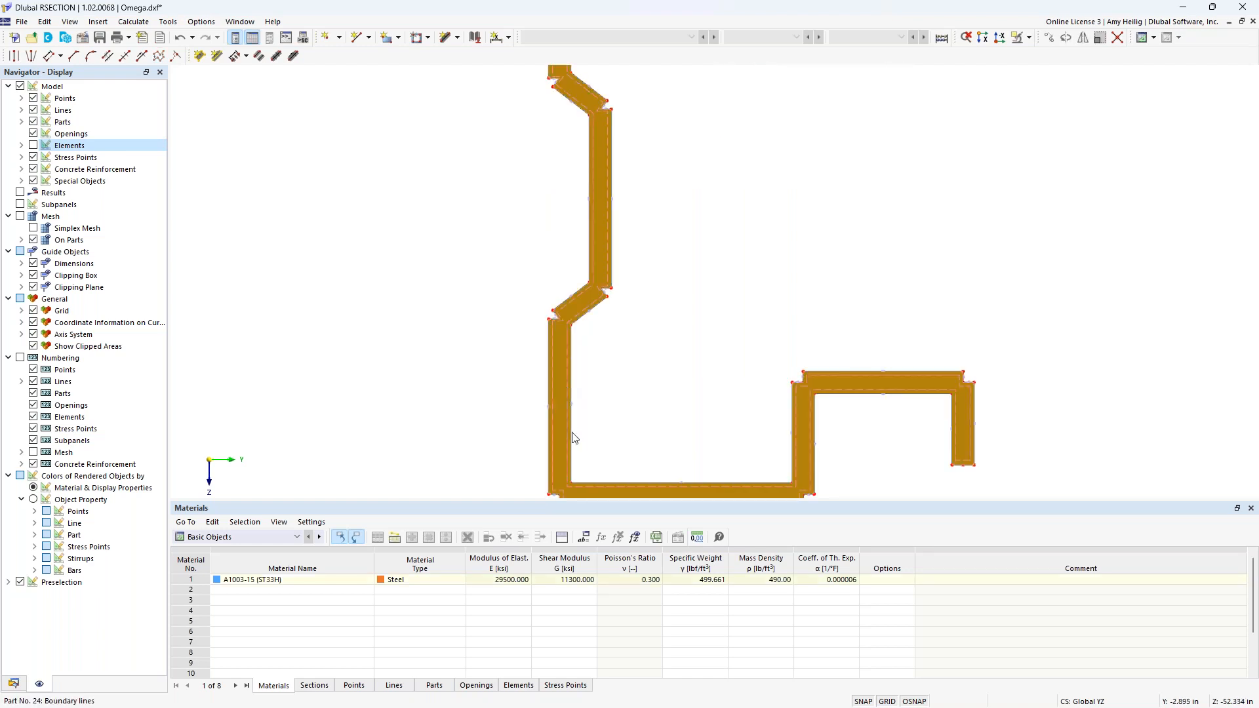
scroll(818, 336, "down", 3)
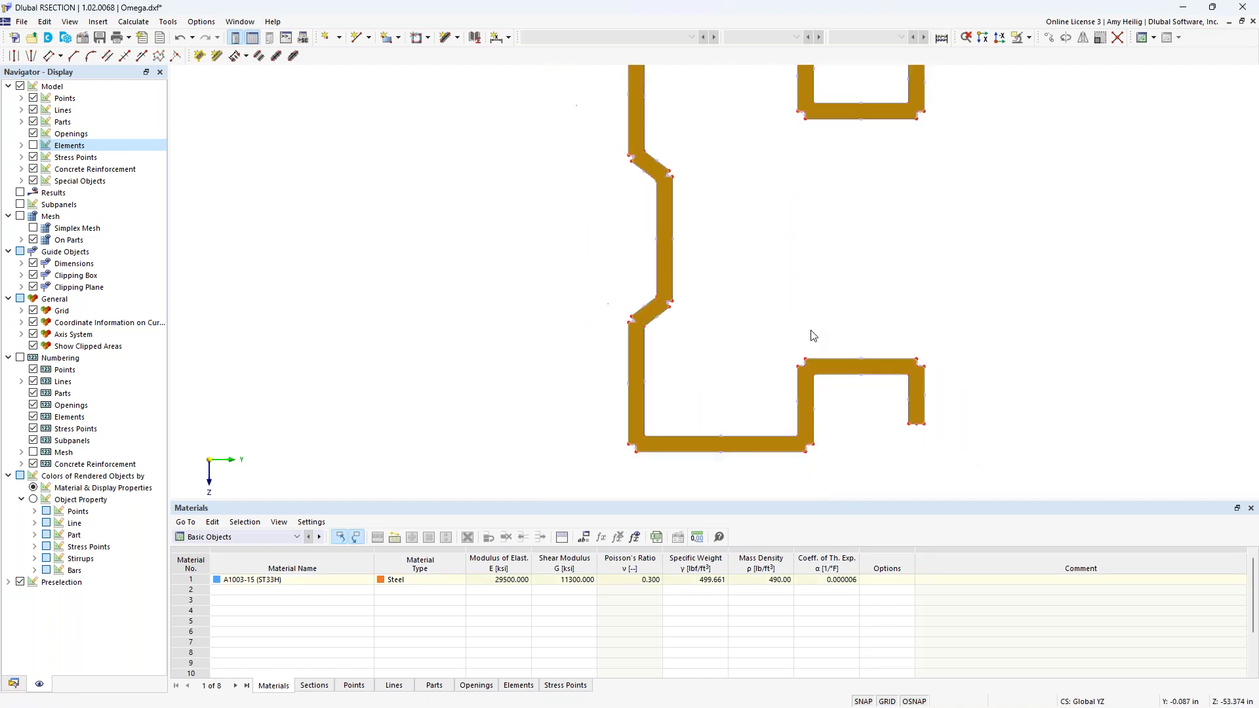
middle_click_drag(812, 337, 680, 327)
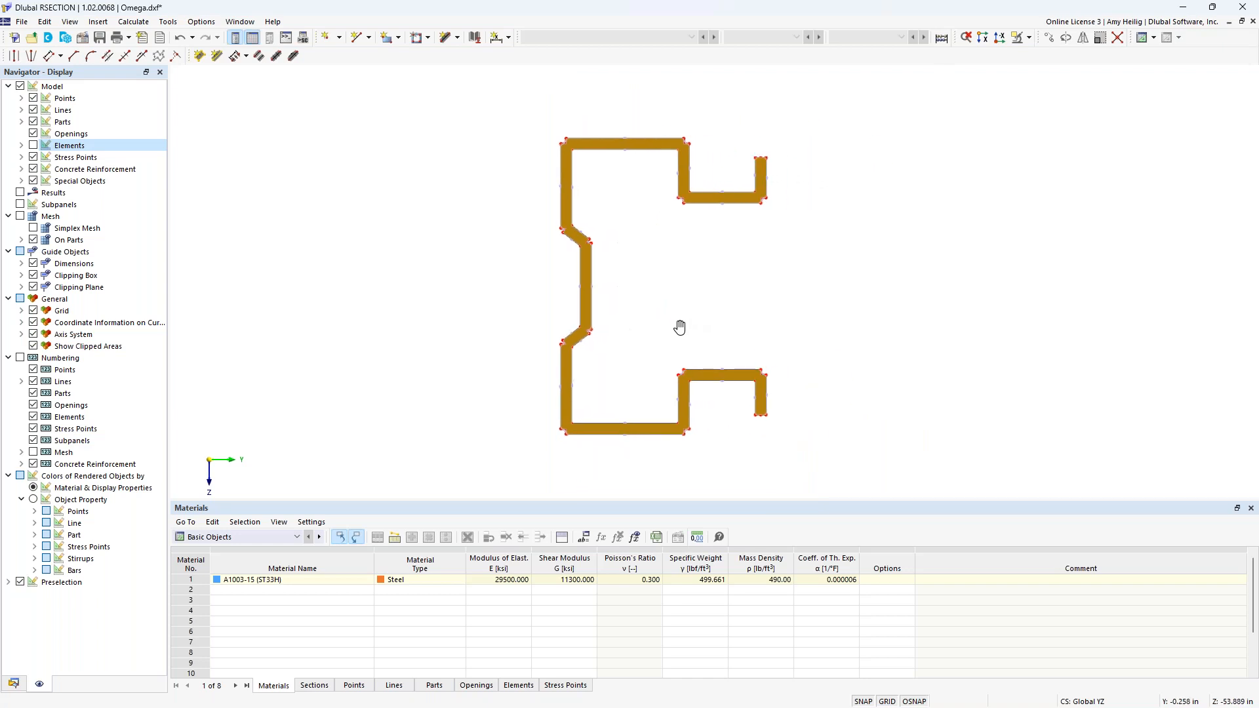
left_click(33, 122)
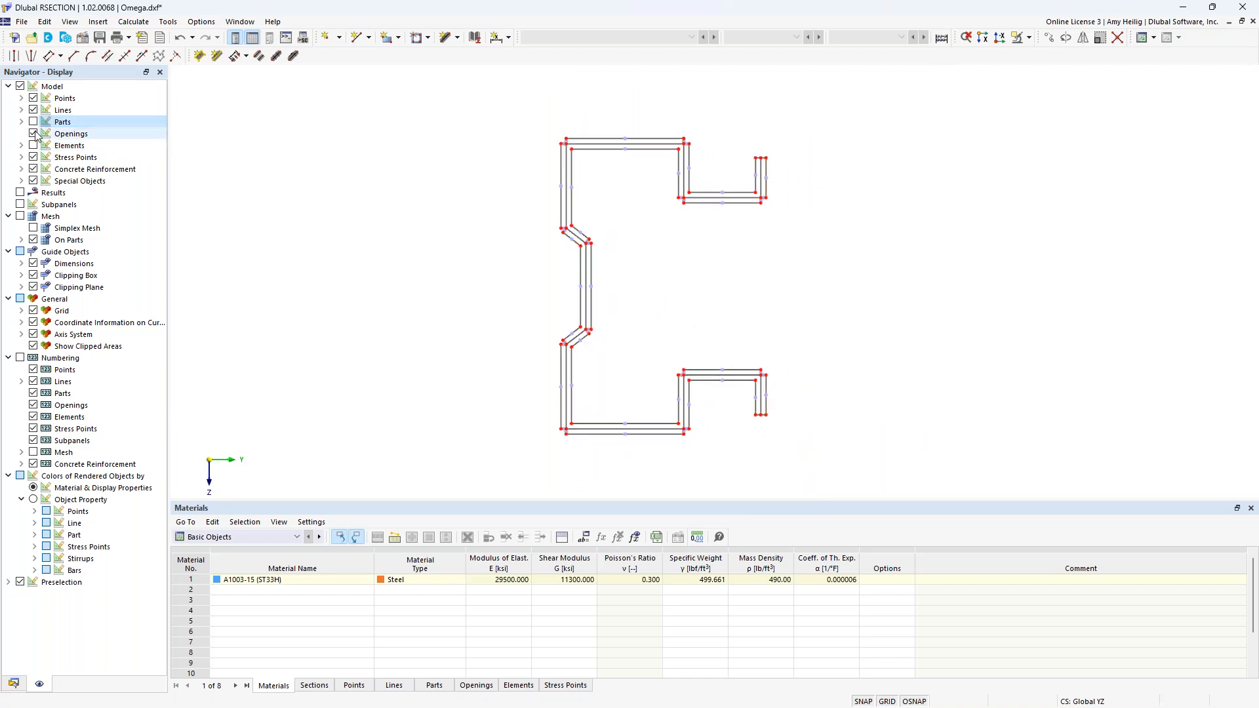
left_click(33, 145)
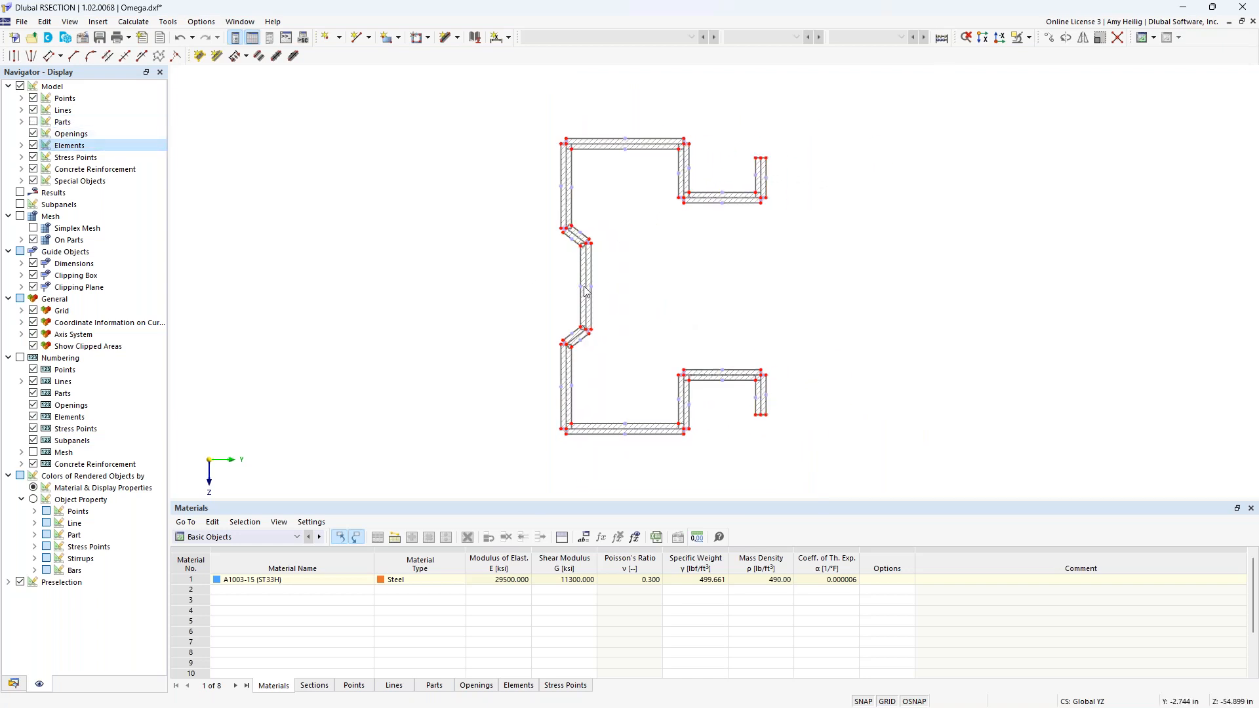
- Examine the properties of the upper vertical web element without changing them, and show the parts again
left_click_drag(610, 299, 554, 269)
left_click_drag(590, 200, 537, 177)
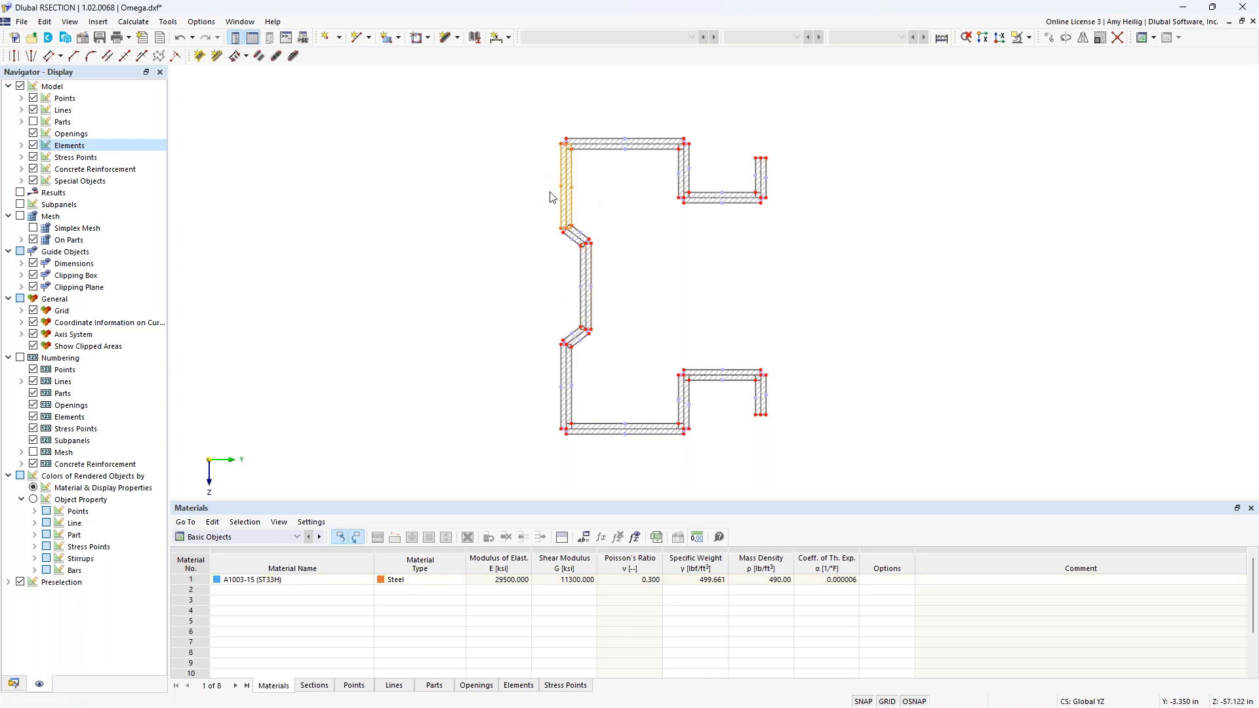
scroll(552, 196, "up", 1)
right_click(570, 199)
mouse_move(724, 221)
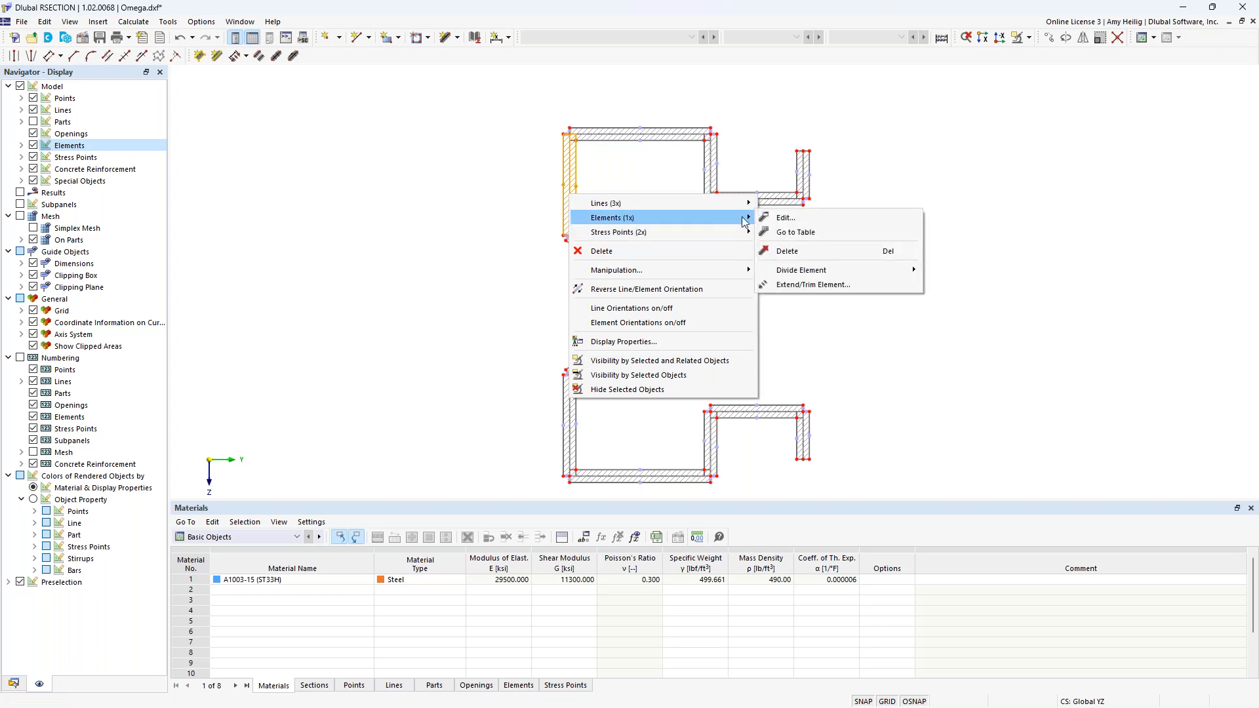
left_click(784, 218)
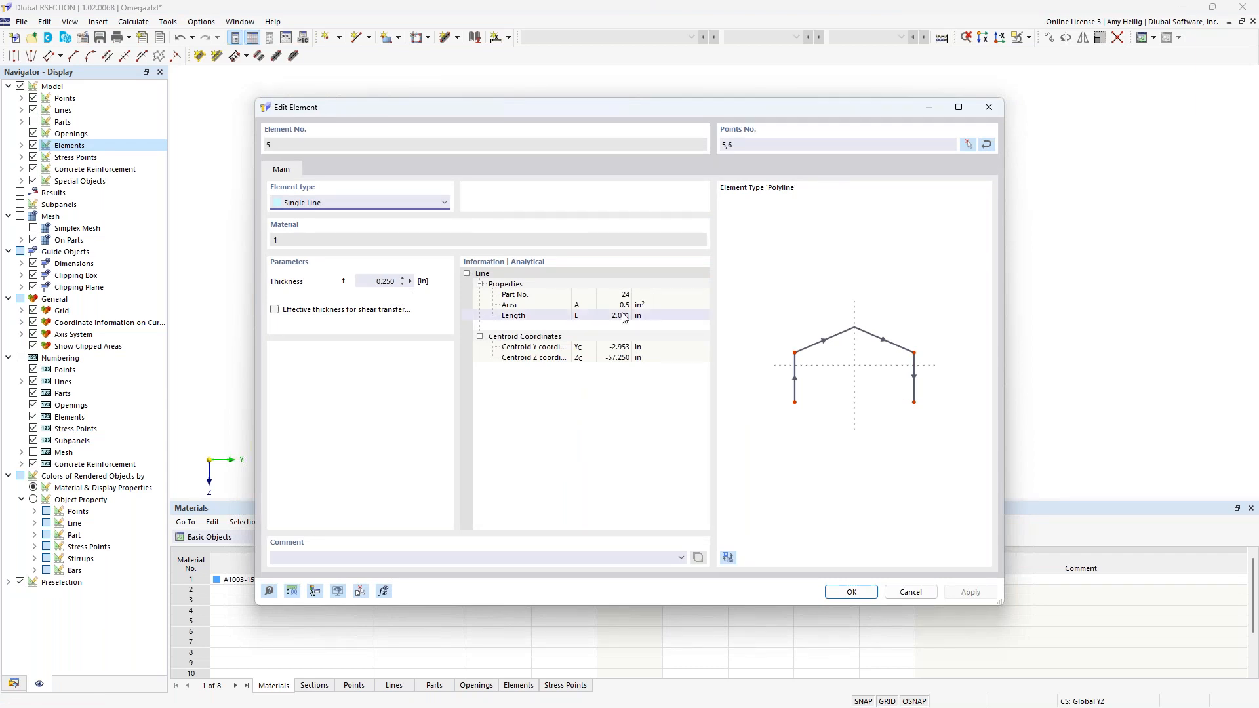
left_click(910, 592)
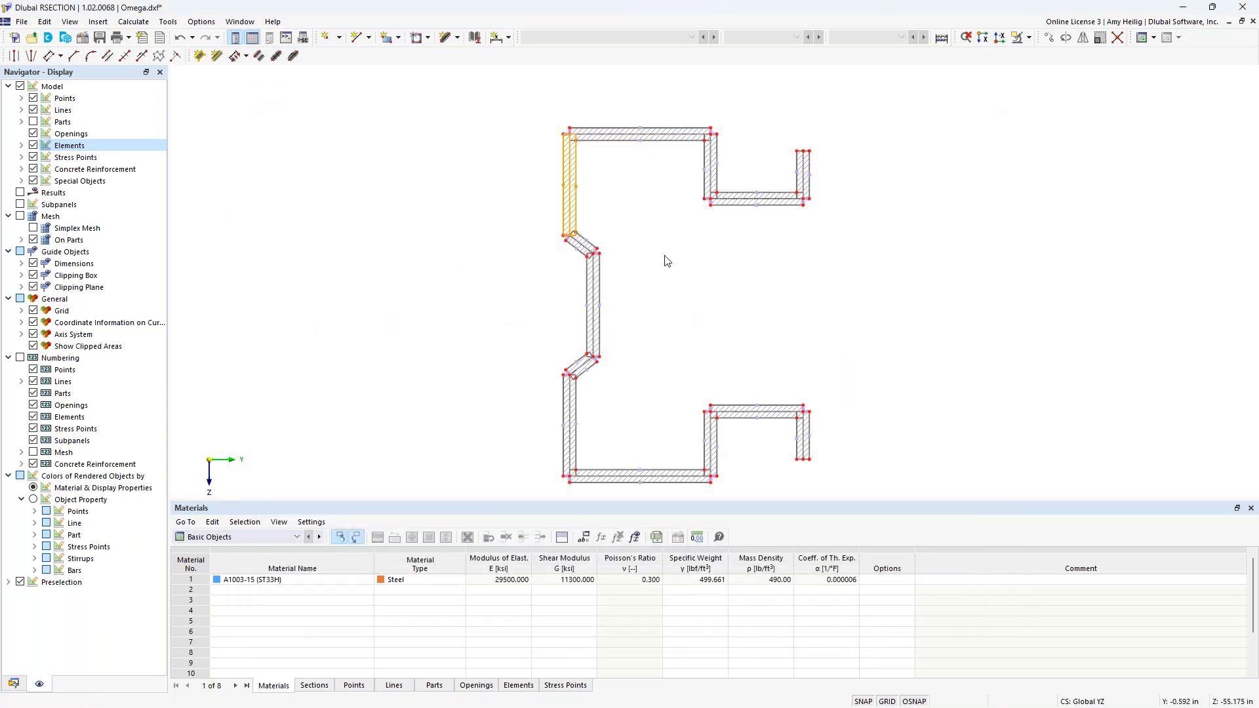
left_click(33, 123)
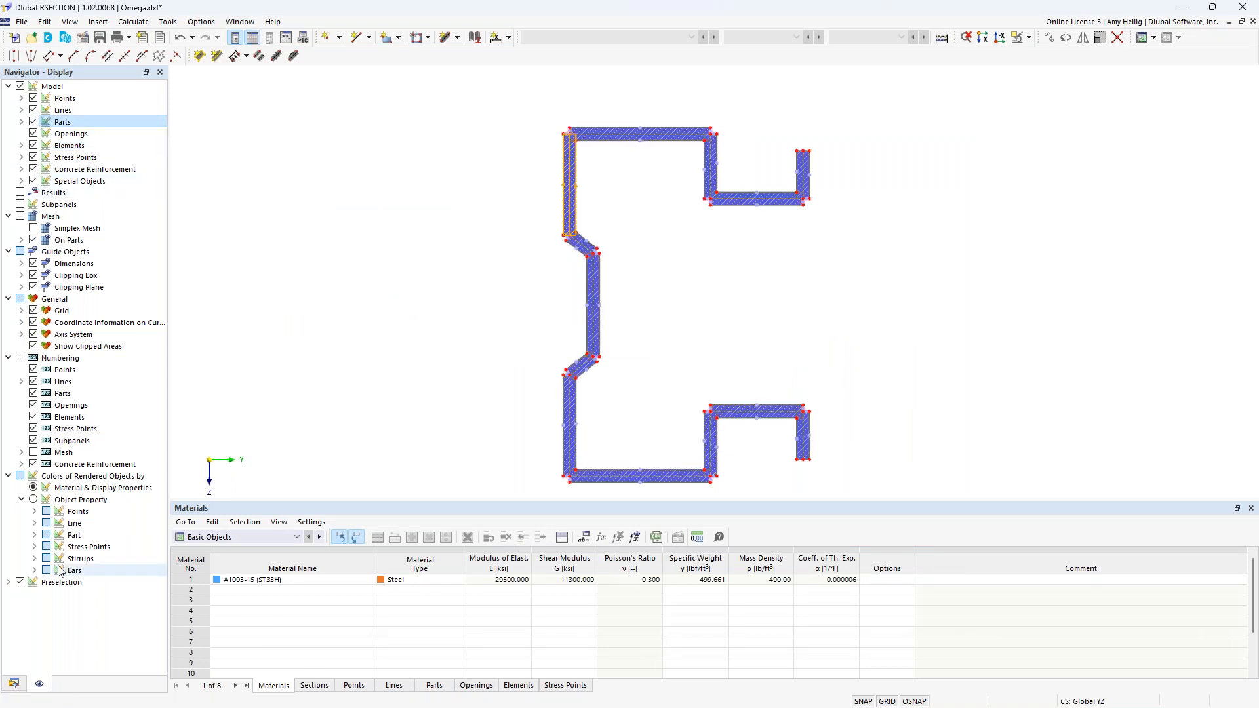
- Set the model's analysis method to Thin-Walled Analysis and its manufacturing type to Cold formed in the base data
left_click(14, 684)
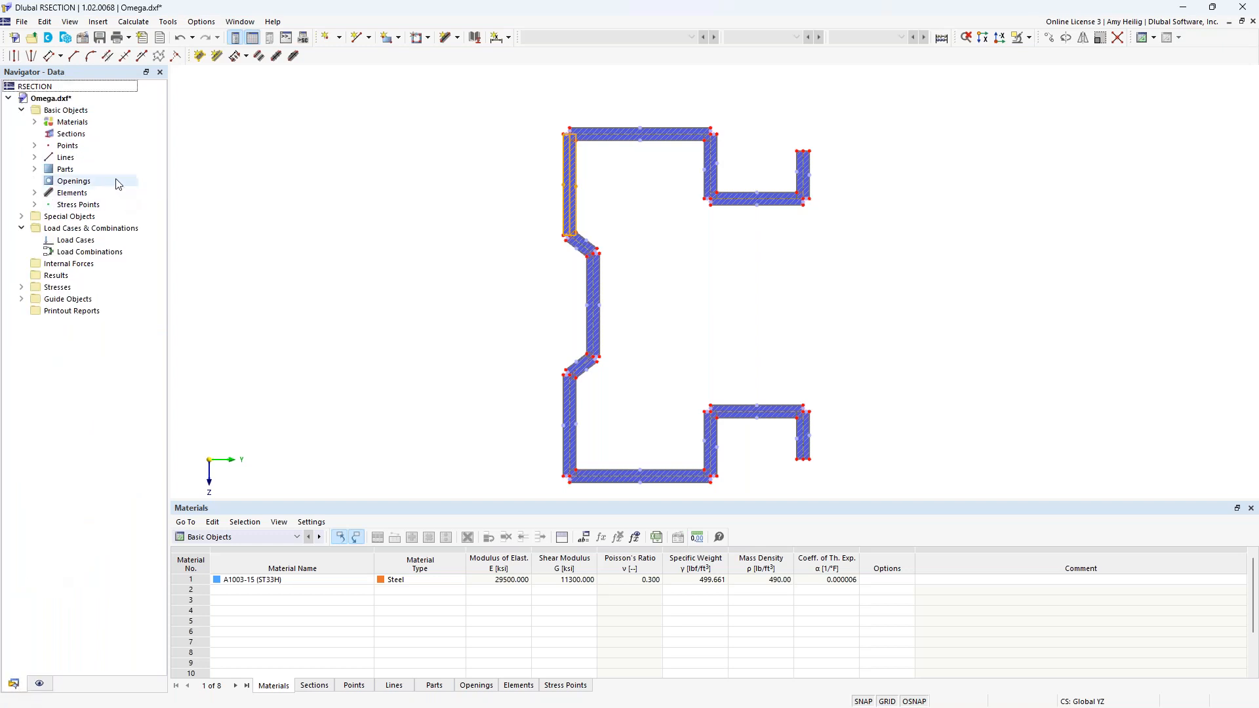
right_click(62, 98)
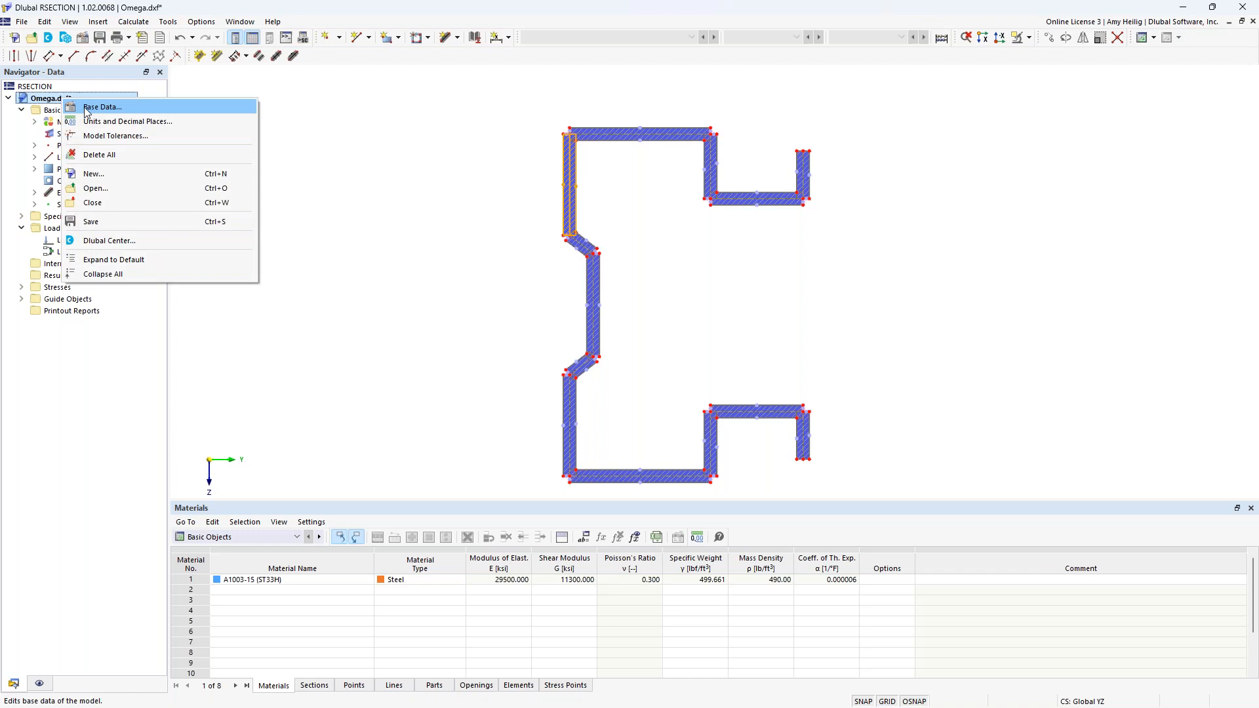
left_click(92, 106)
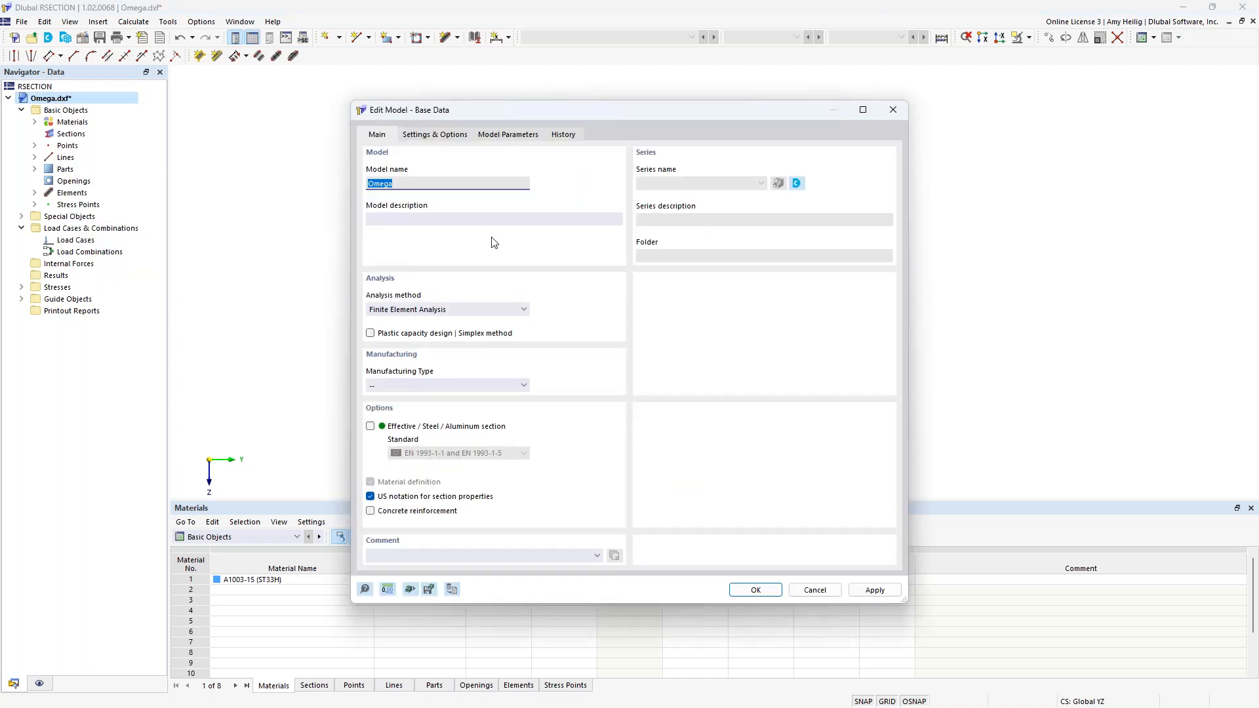
left_click(461, 311)
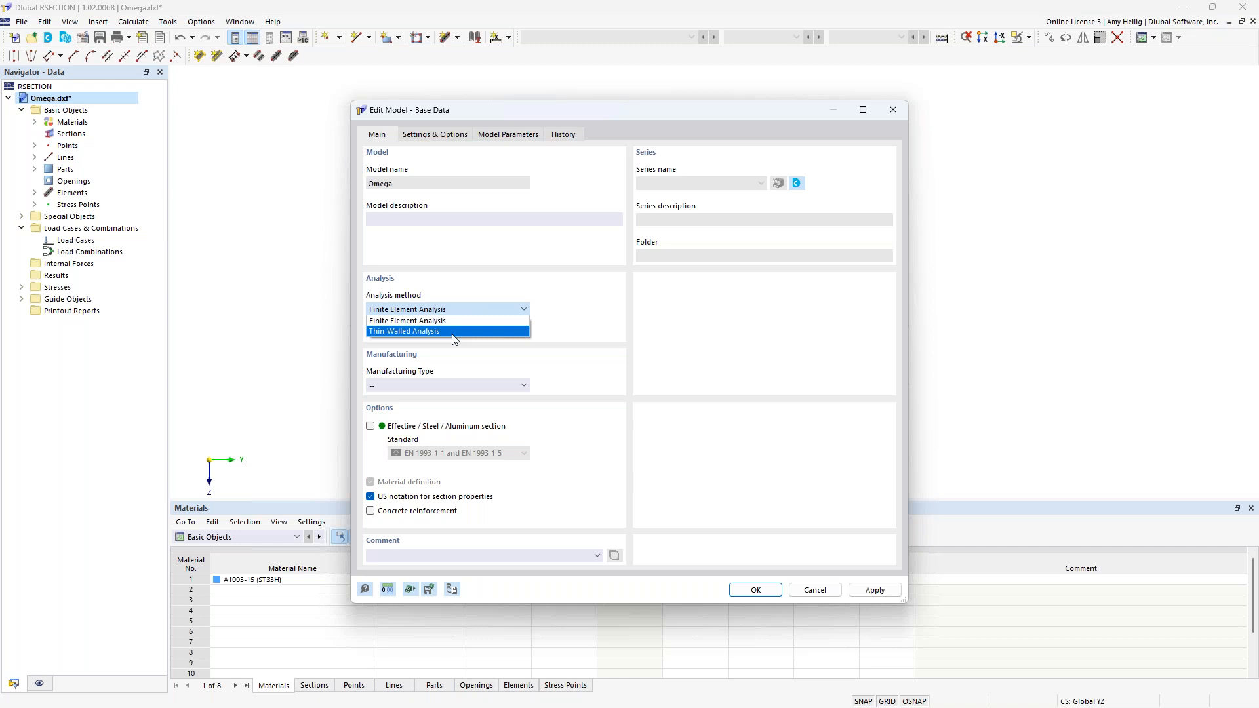
left_click(453, 332)
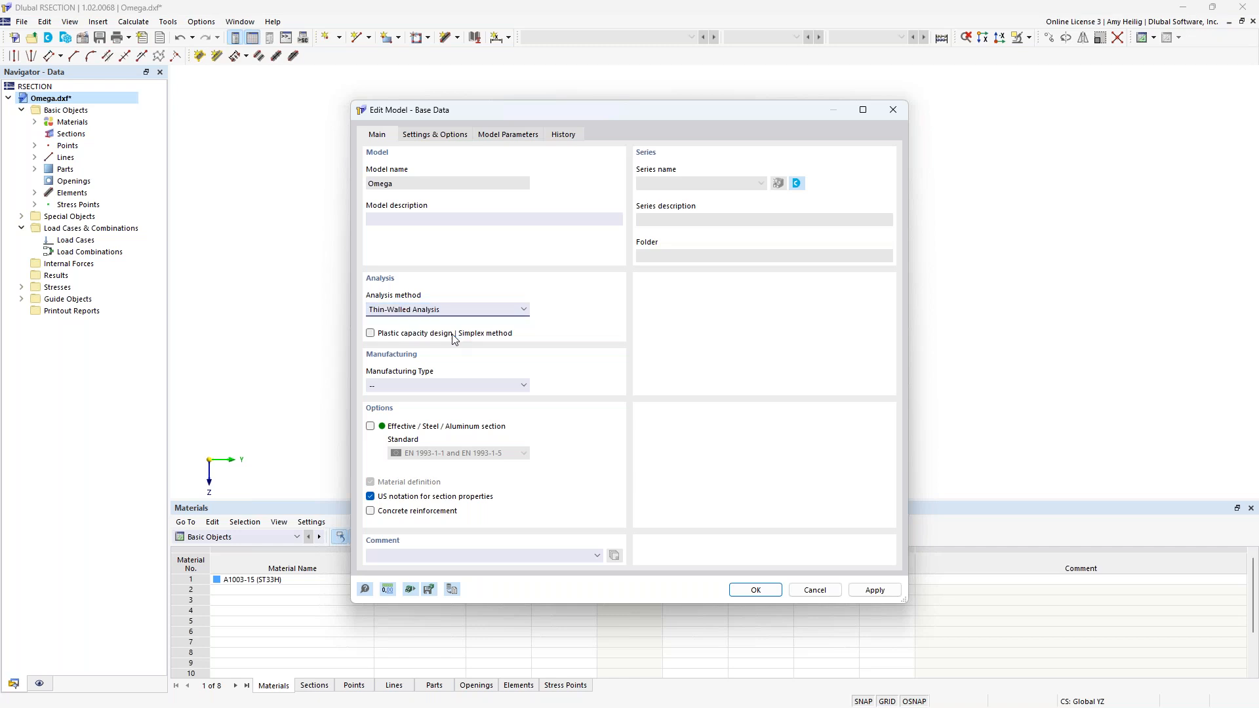
left_click(462, 385)
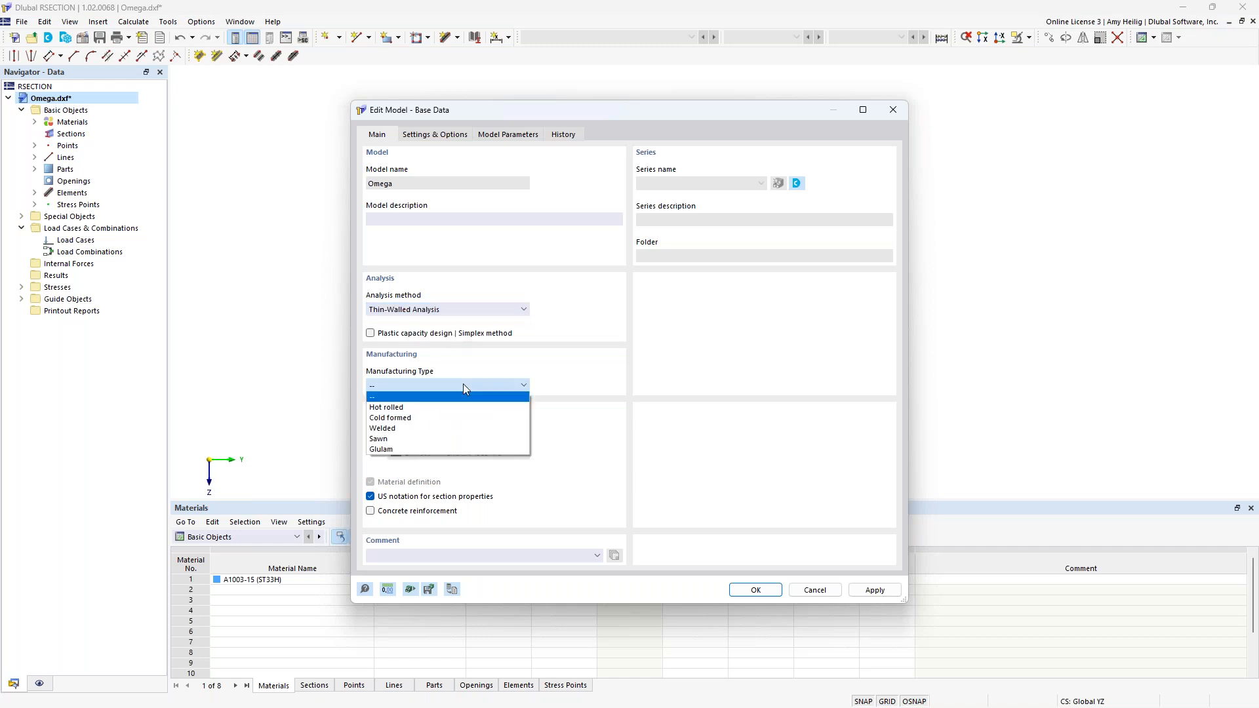
left_click(443, 421)
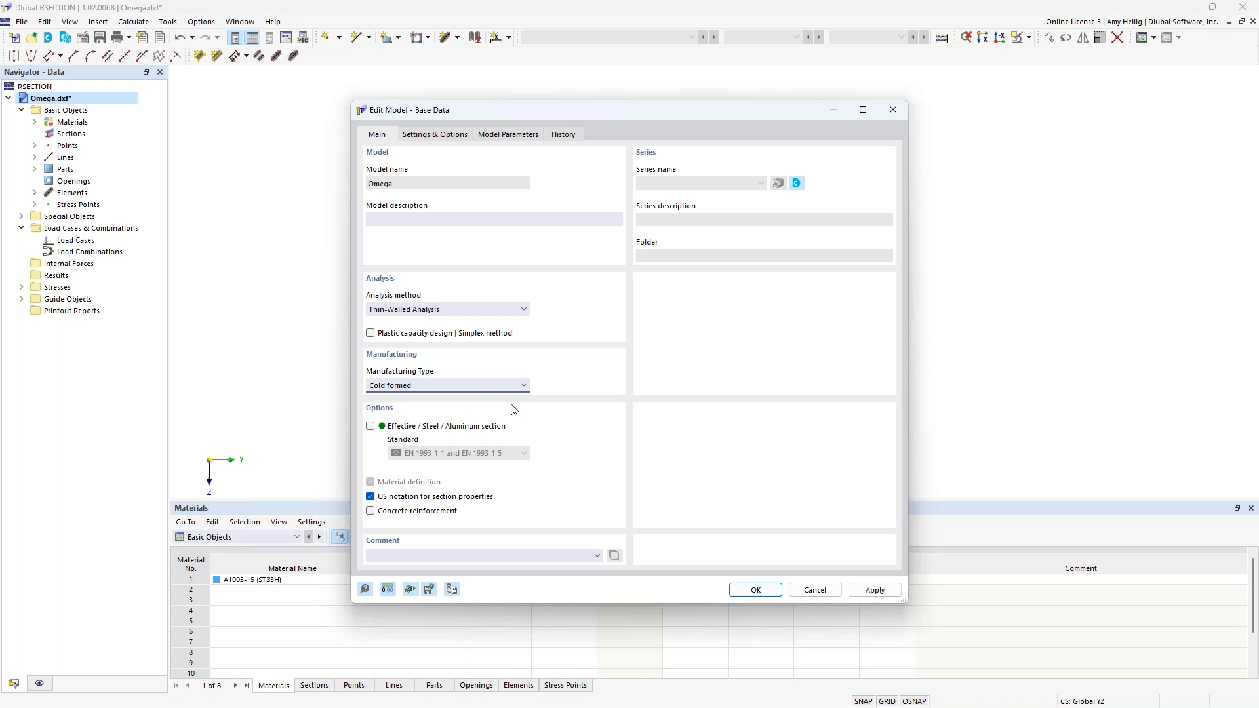
left_click(754, 589)
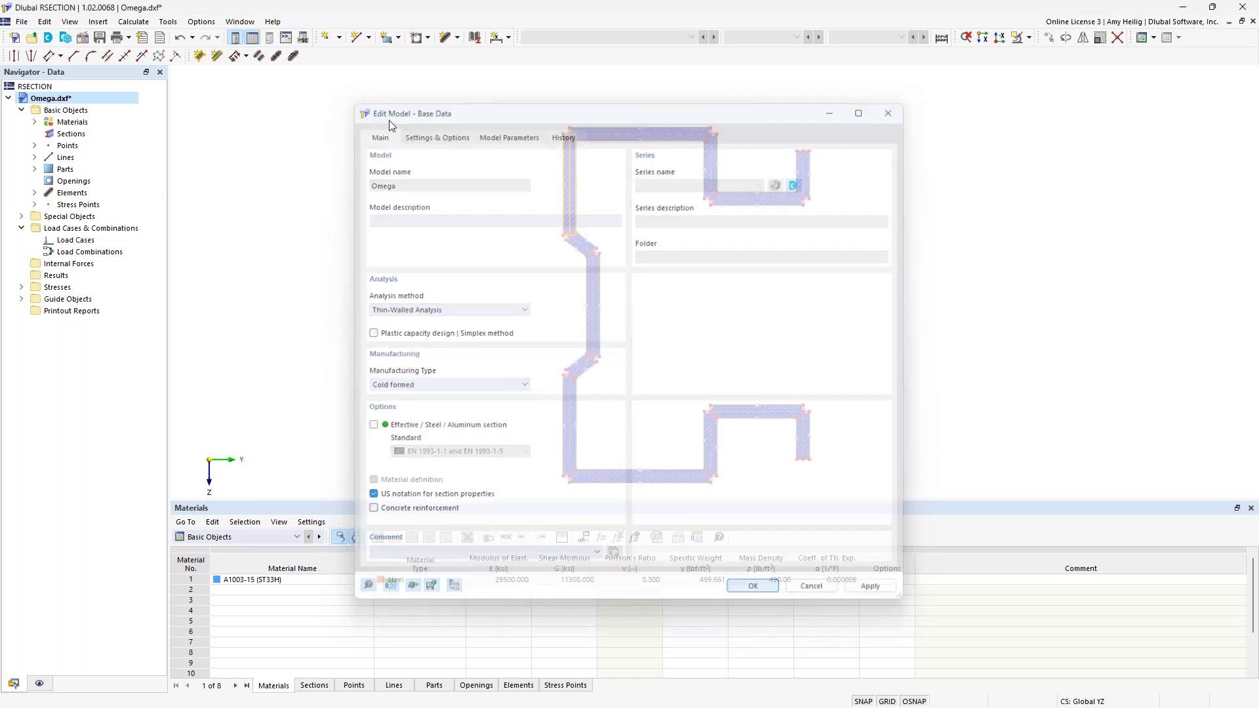
- Calculate all results and review the section properties in an enlarged results table
left_click(133, 22)
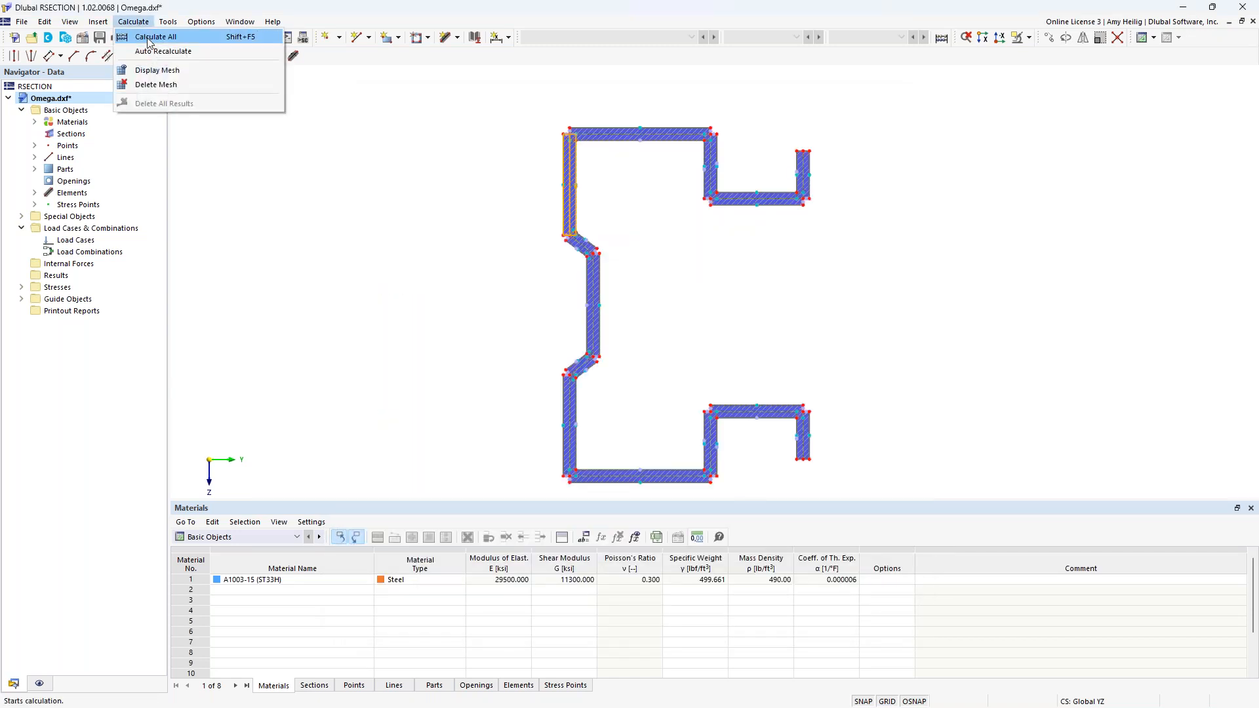
left_click(148, 38)
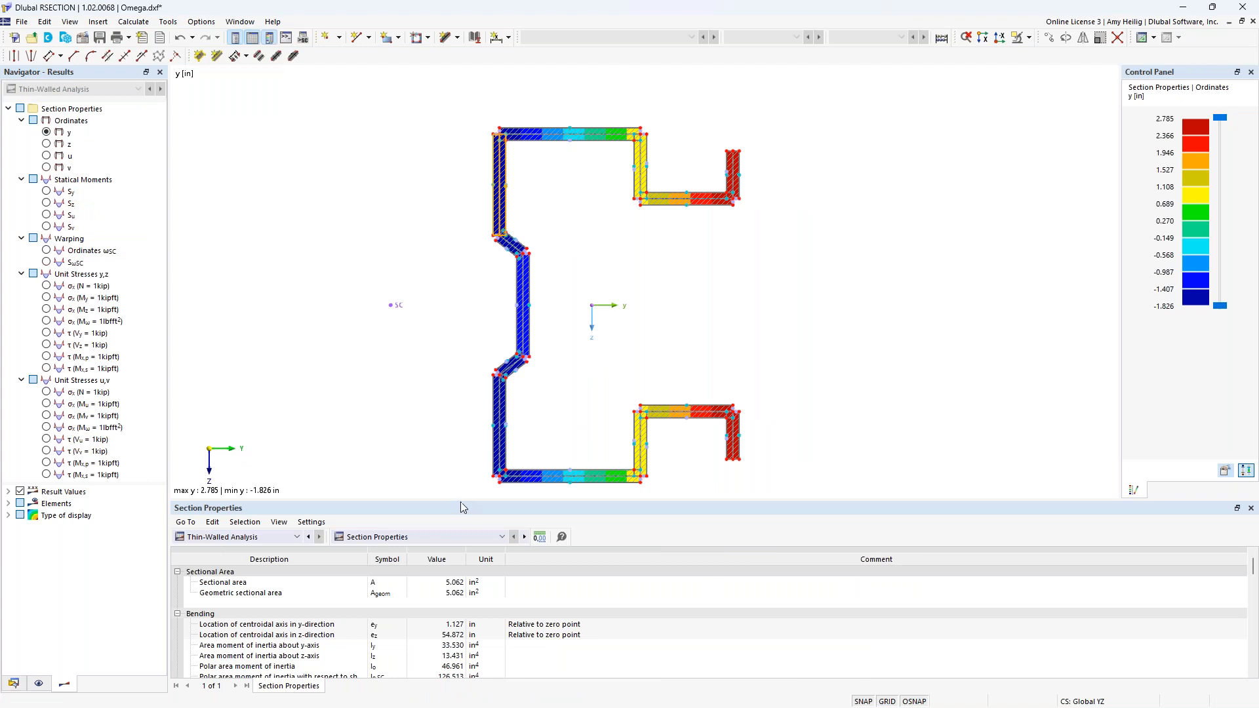
mouse_move(461, 503)
left_mouse_down()
mouse_move(461, 470)
mouse_move(494, 463)
mouse_move(500, 402)
left_mouse_up()
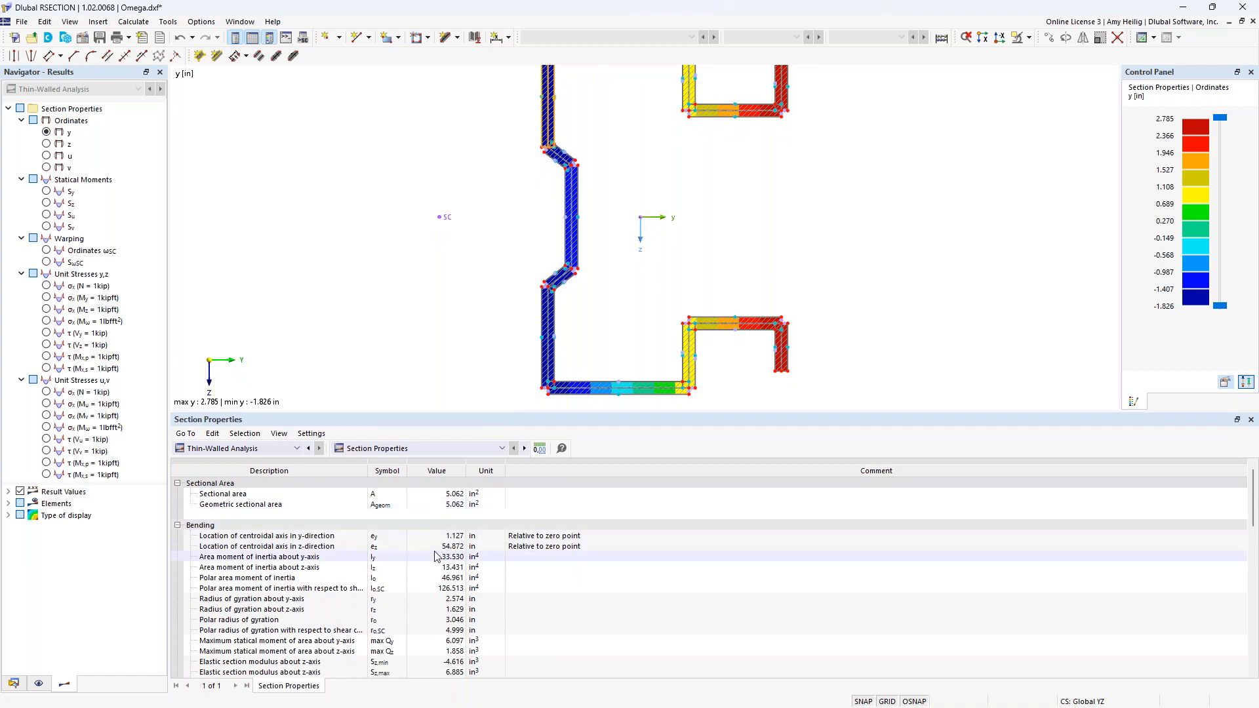
scroll(434, 558, "down", 2)
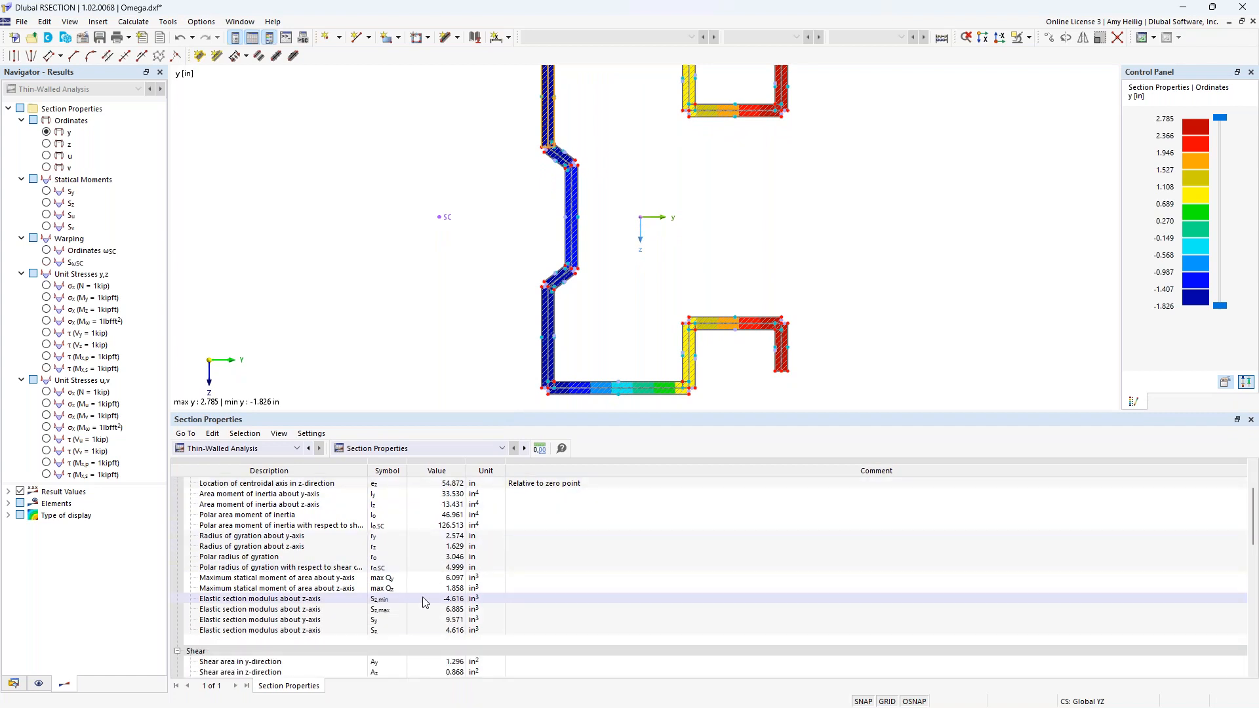
- Review the remaining section properties, shrink the results table, and display the normal unit stresses for N = 1 kip and My = 1 kipft
scroll(425, 602, "down", 2)
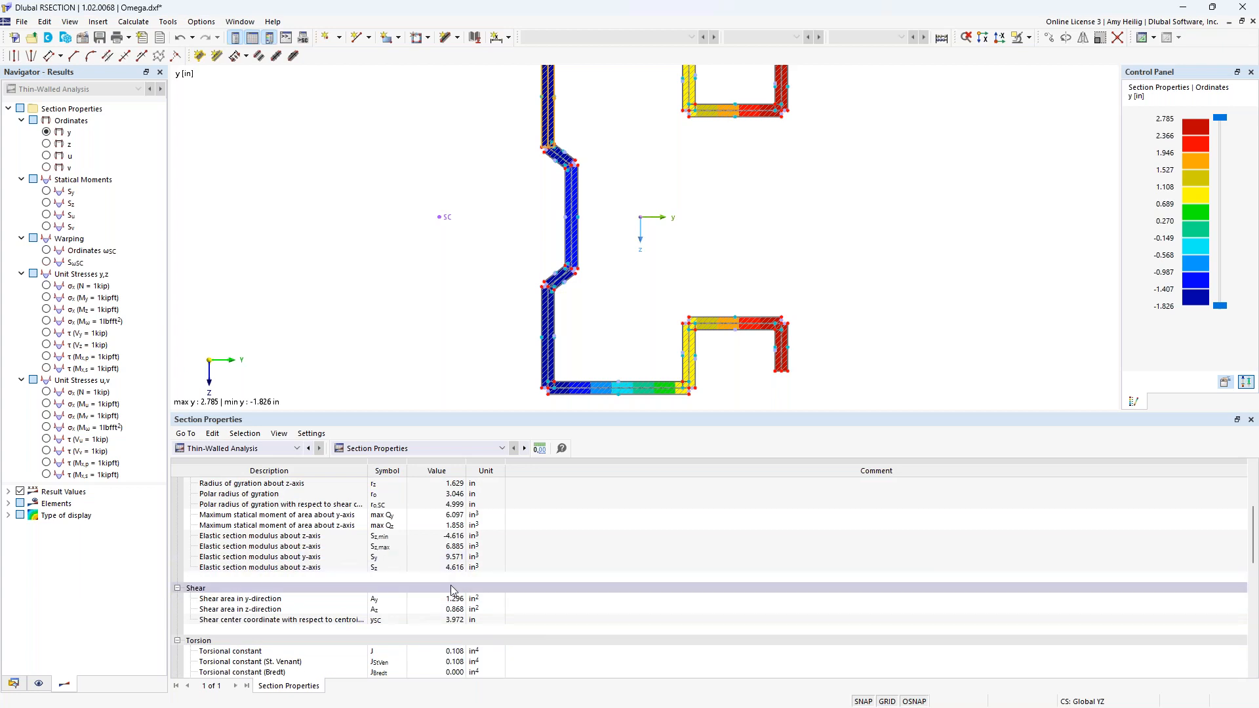
left_click_drag(464, 411, 484, 532)
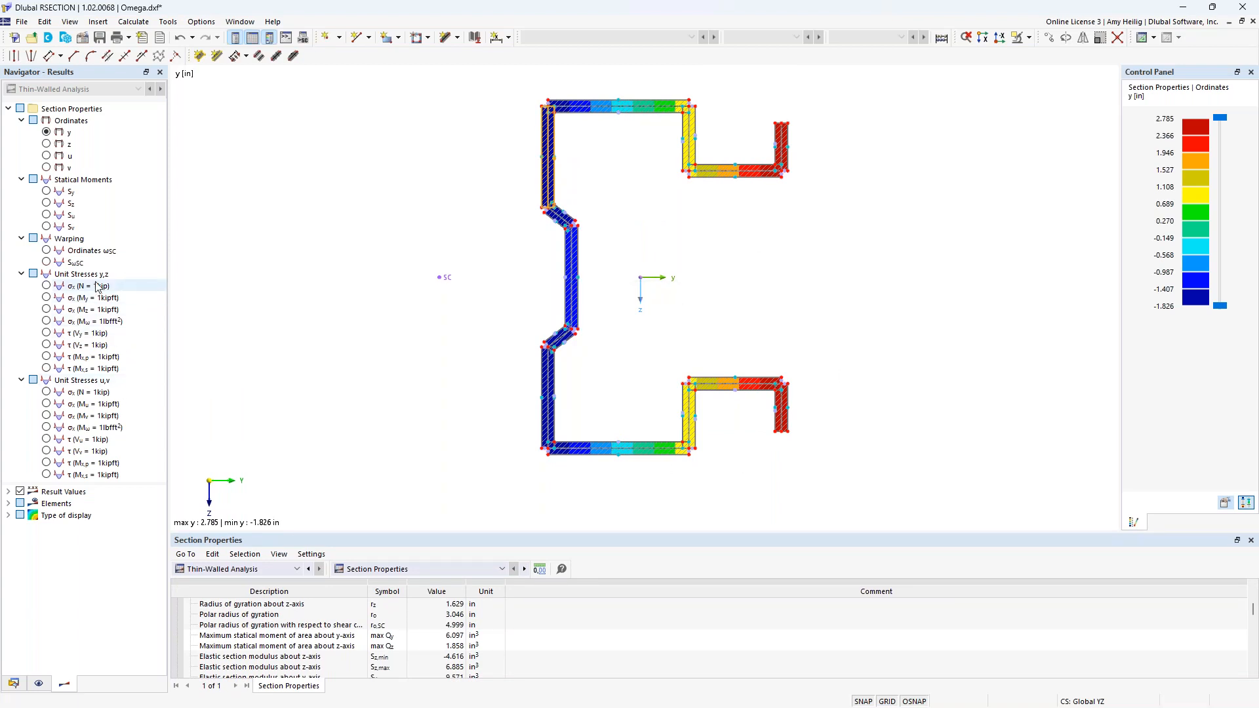
left_click(47, 287)
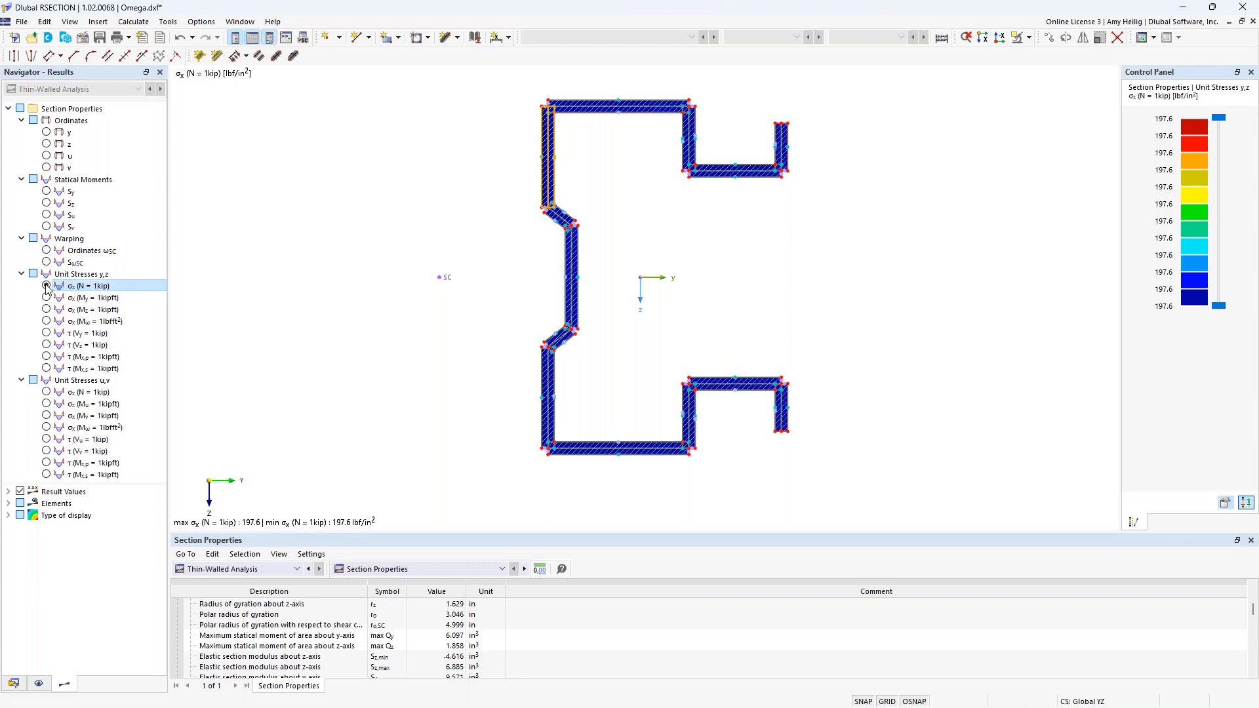
left_click(48, 299)
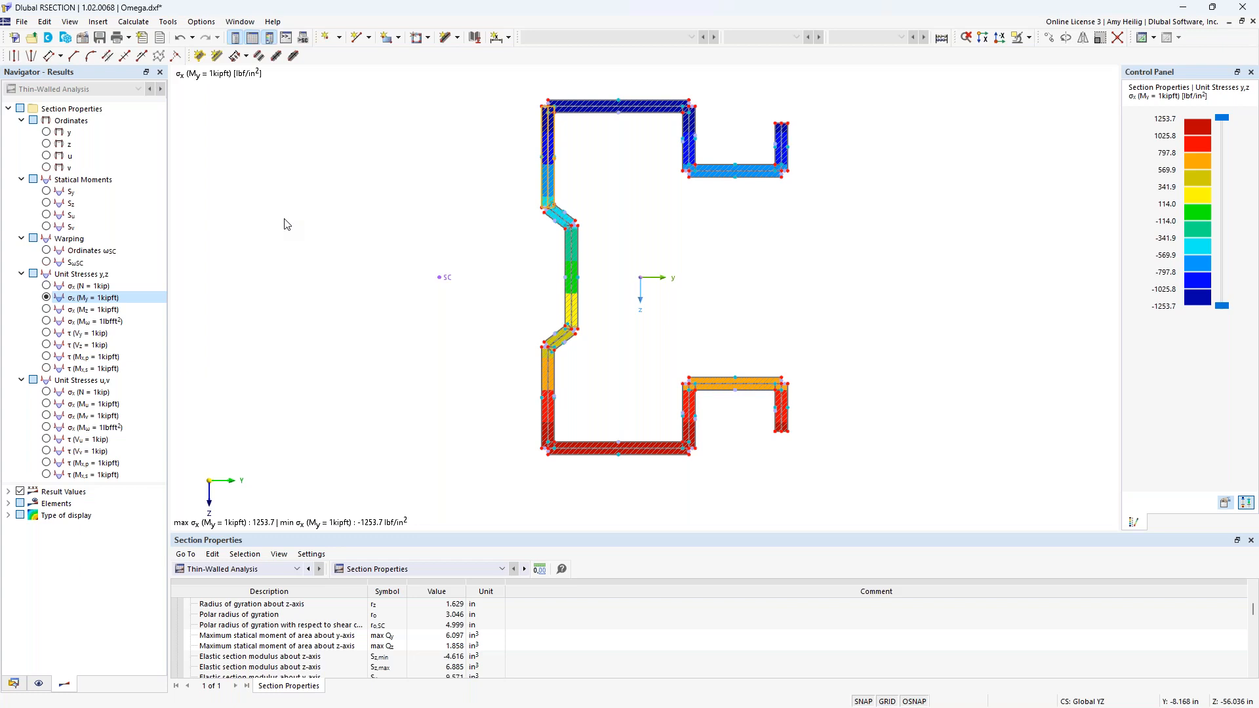
- Switch to the AISI S100 - Start model in RFEM and examine the add-ons activated in its base data
key("super+Tab")
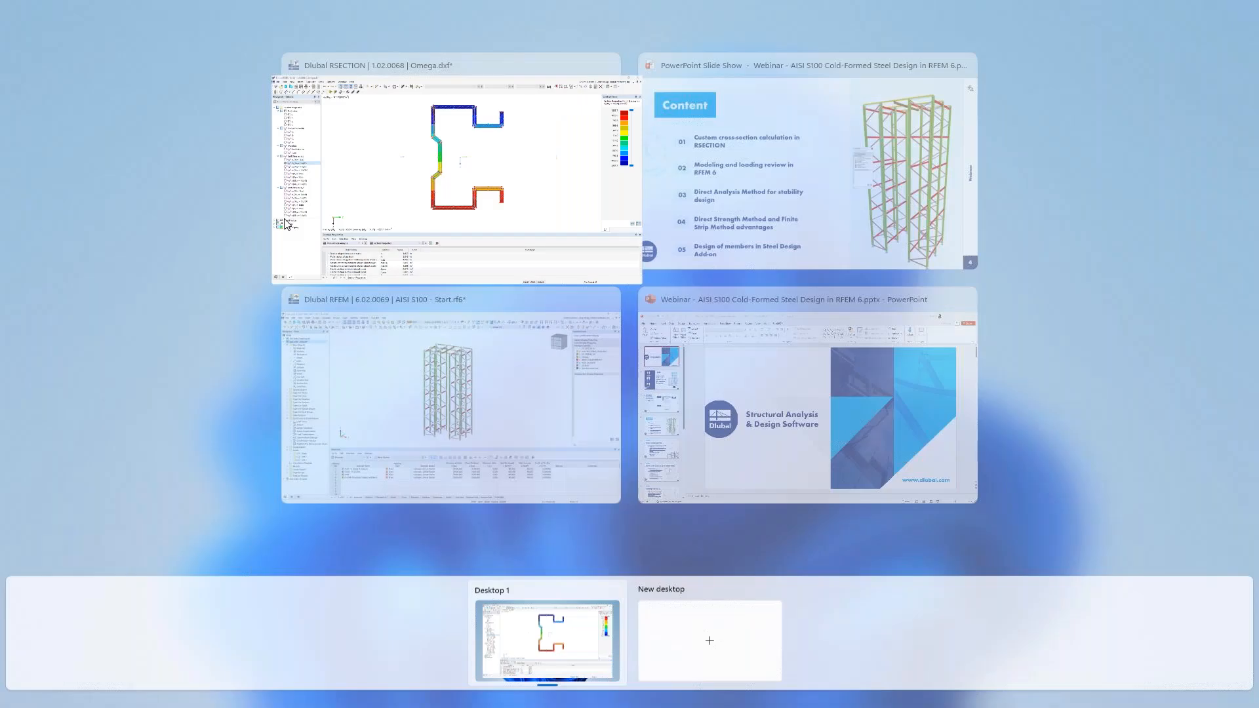
left_click(377, 379)
double_click(377, 379)
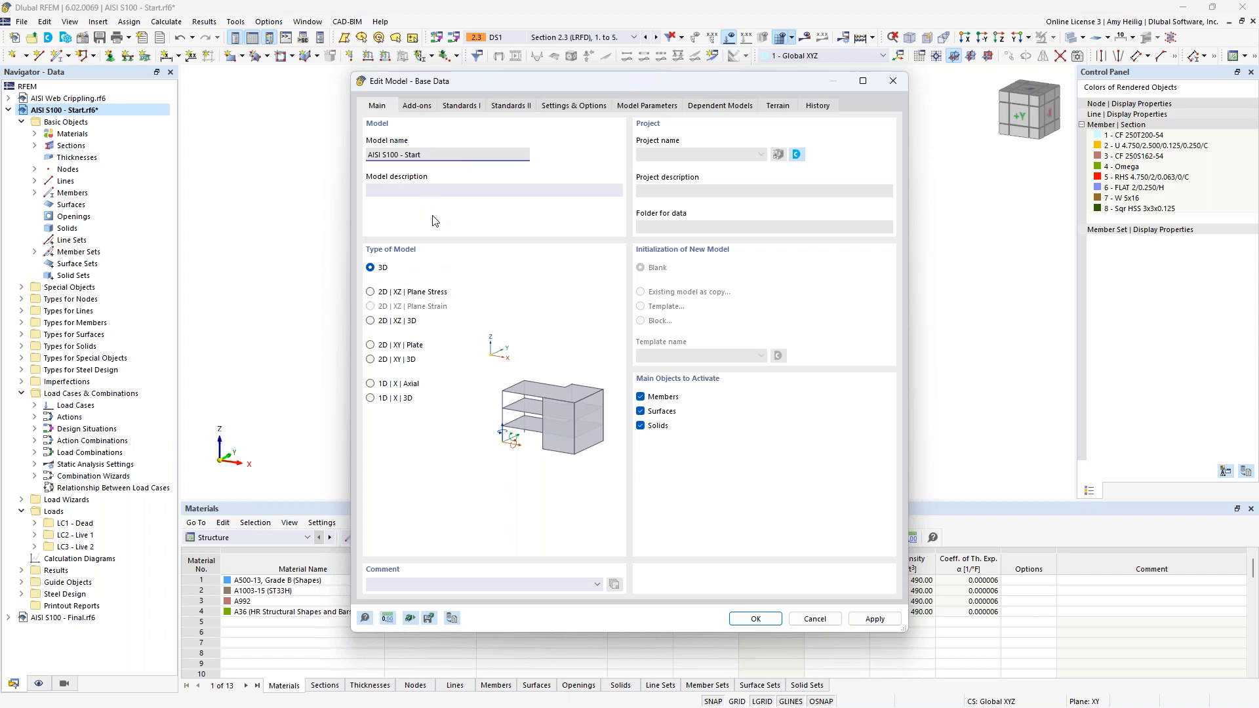
left_click(417, 105)
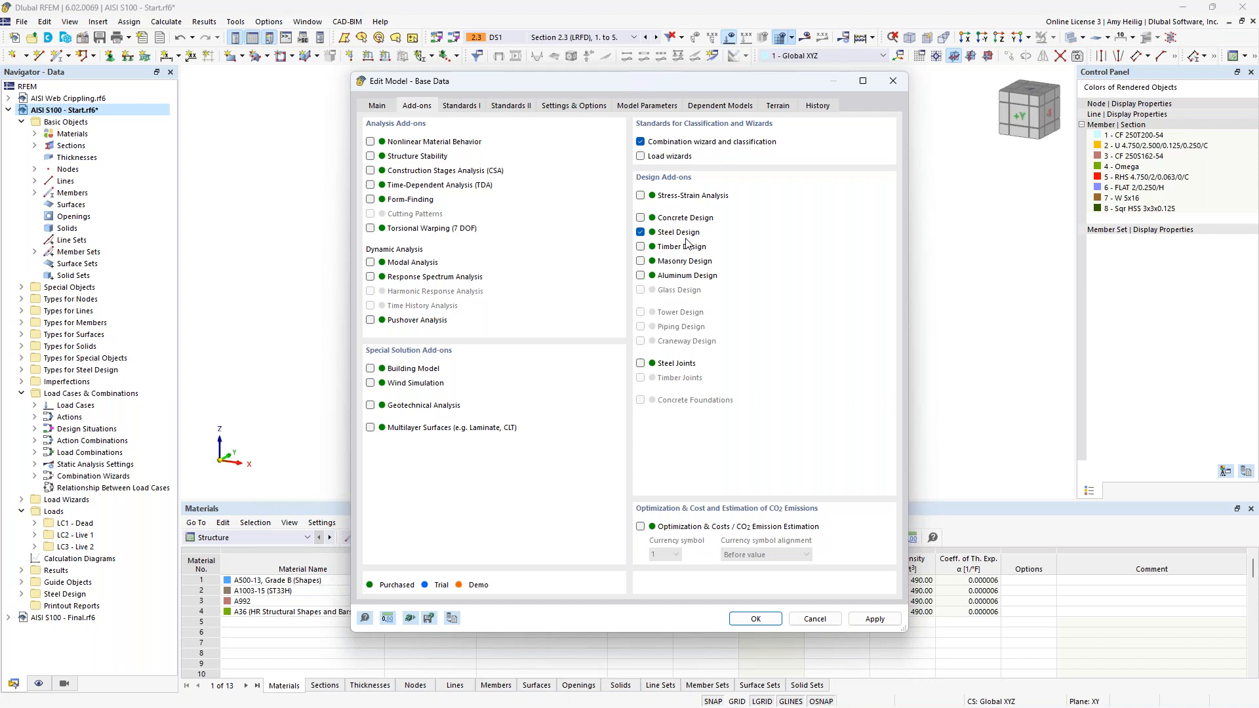
- Examine the standard groups and editions available for load combinations, keeping ASCE 7 with the 2022 edition
left_click(461, 107)
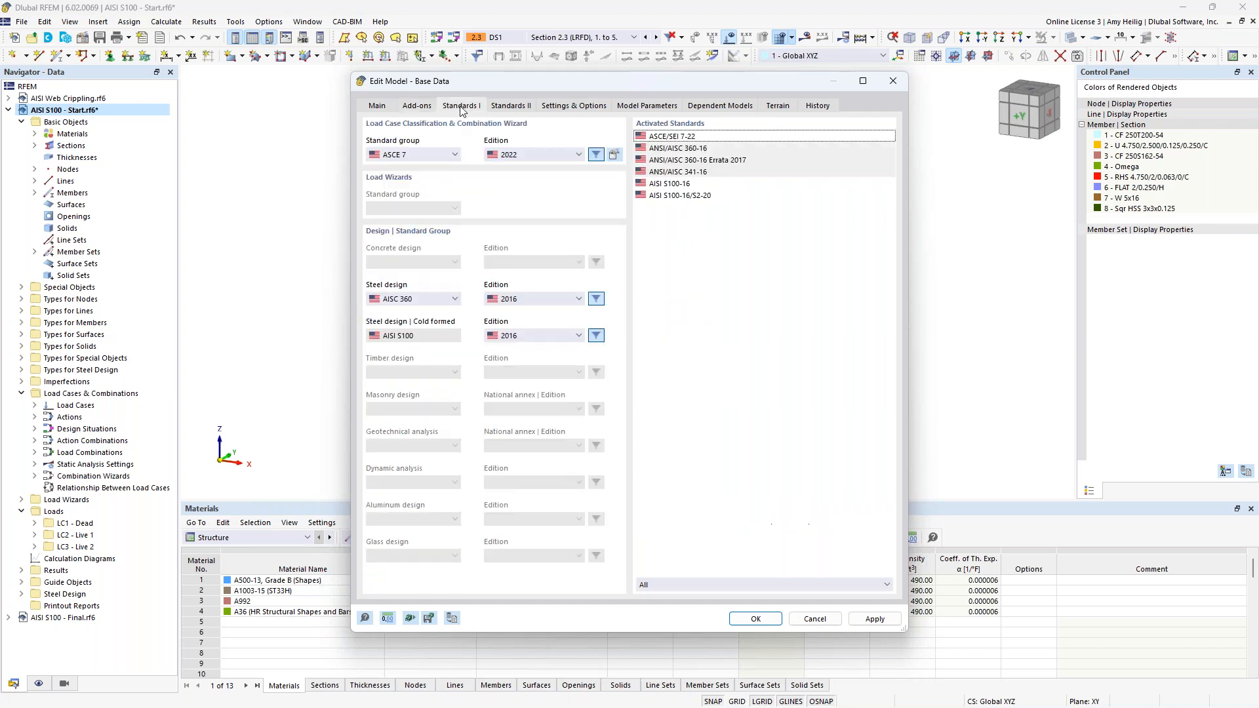
left_click(455, 156)
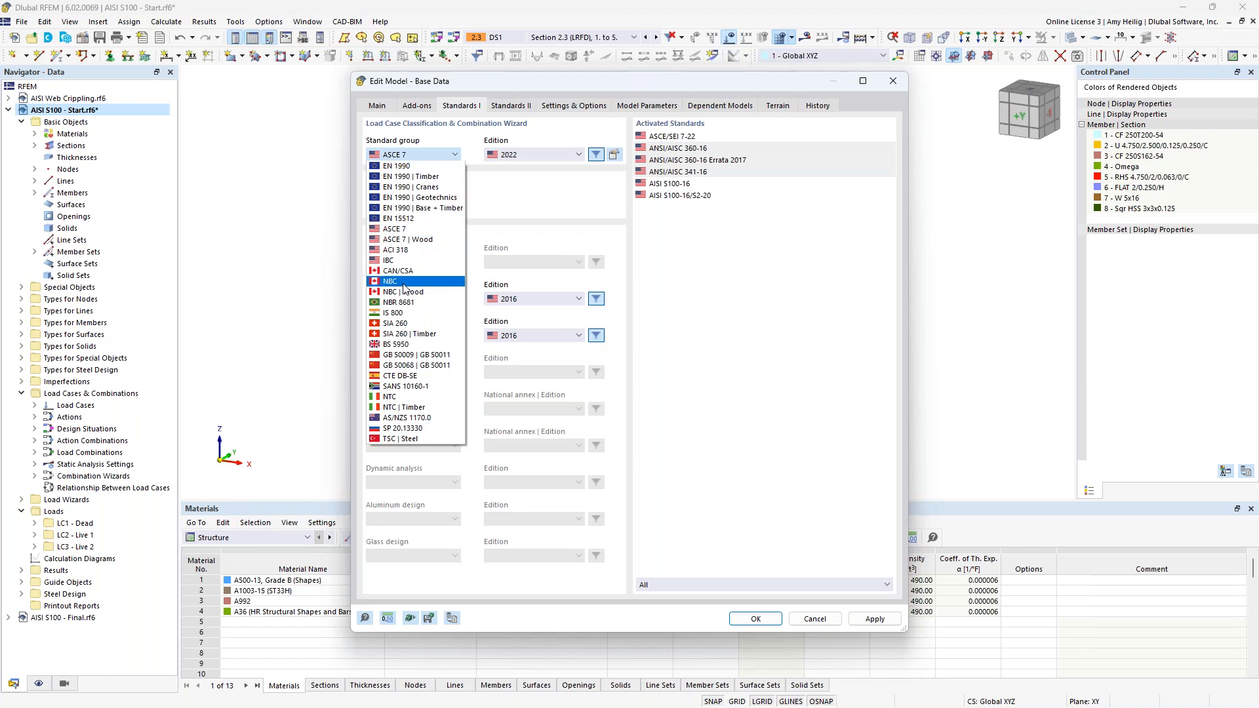
left_click(518, 223)
left_click(523, 155)
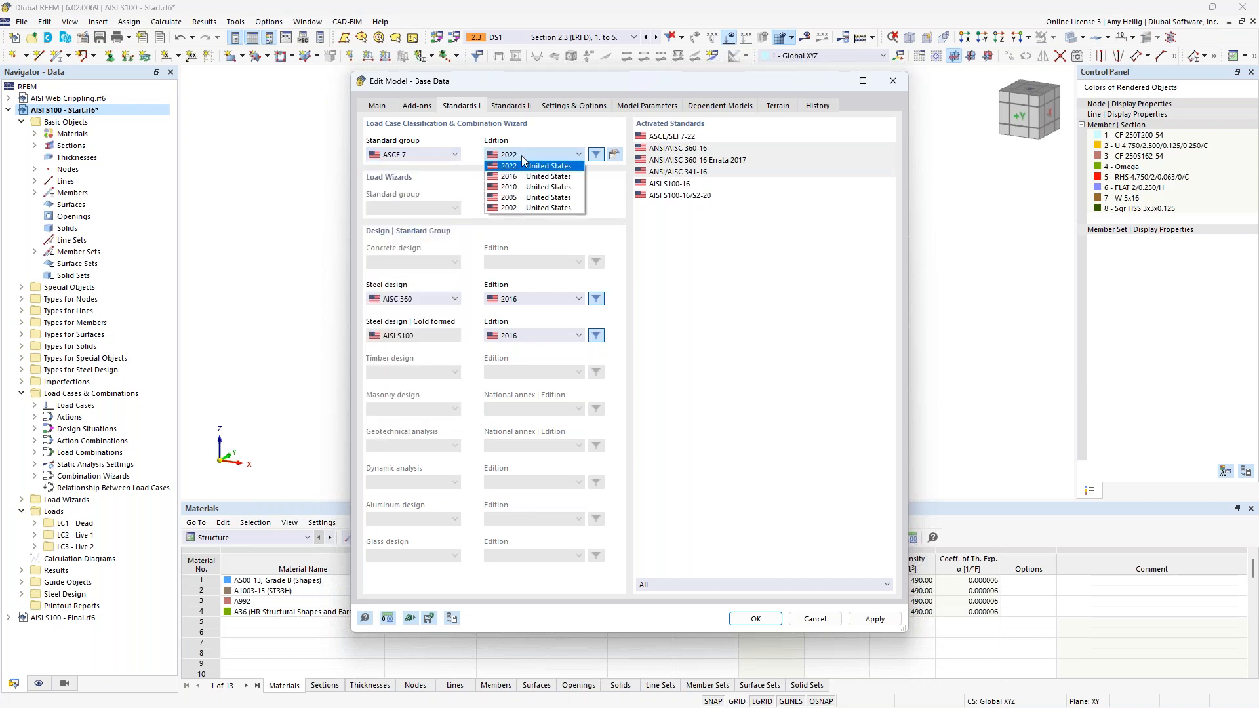
left_click(525, 168)
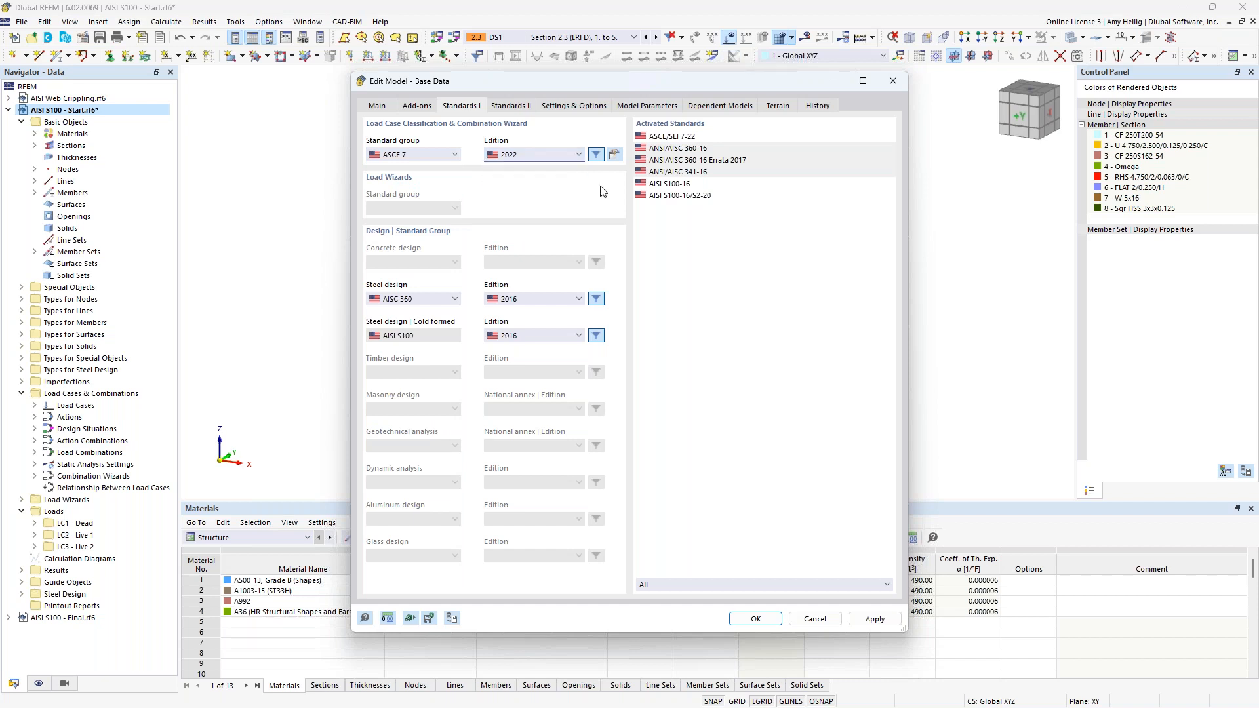
- Try CSA S16 as the steel design standard, restore AISC 360, and close the base data
left_click(426, 301)
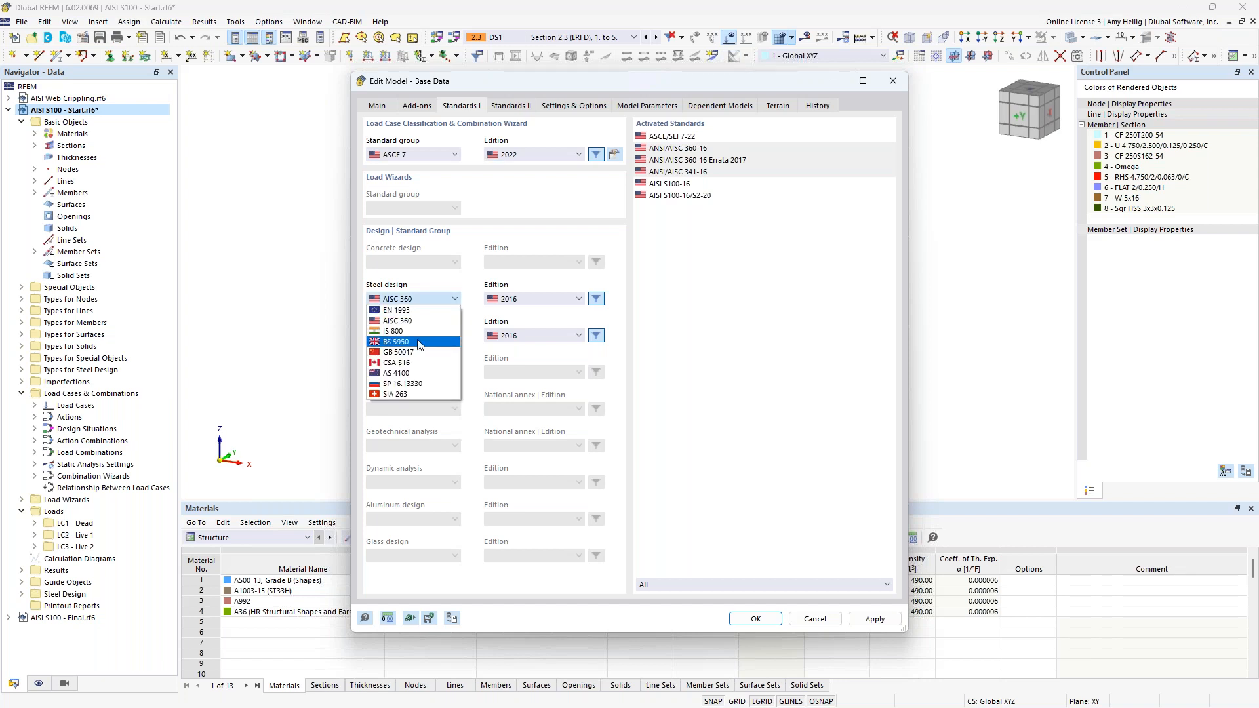
left_click(411, 364)
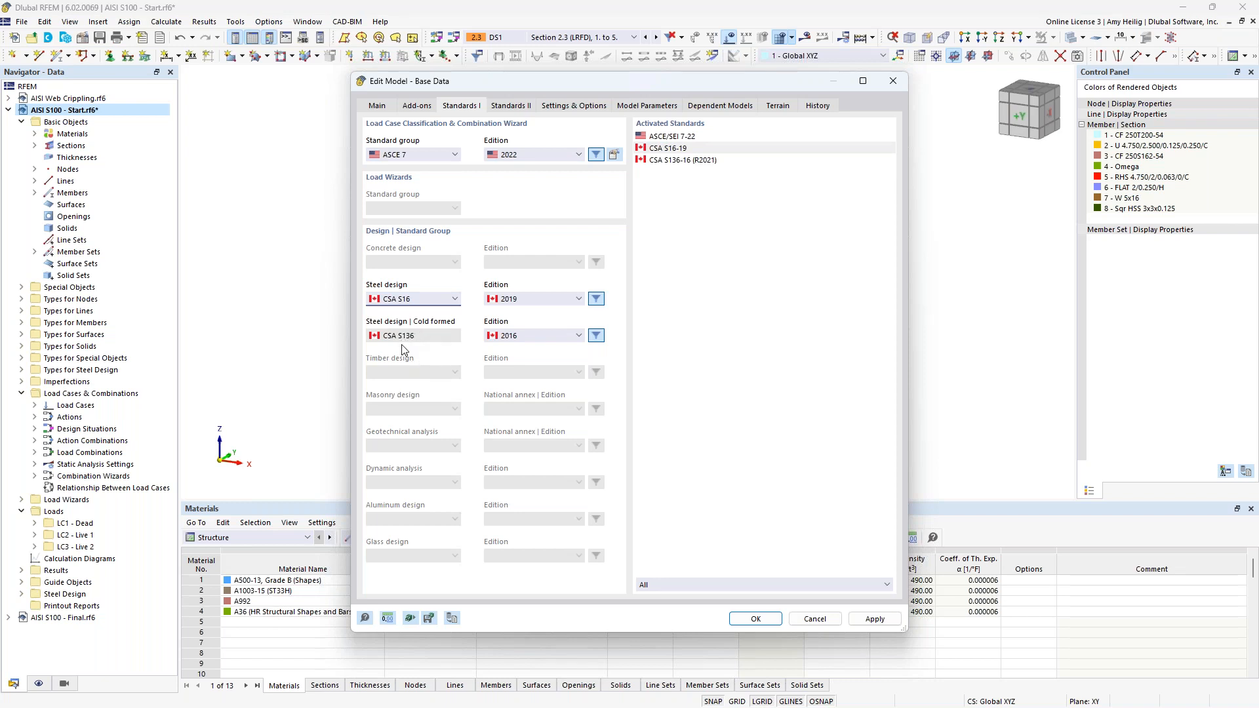
left_click(421, 301)
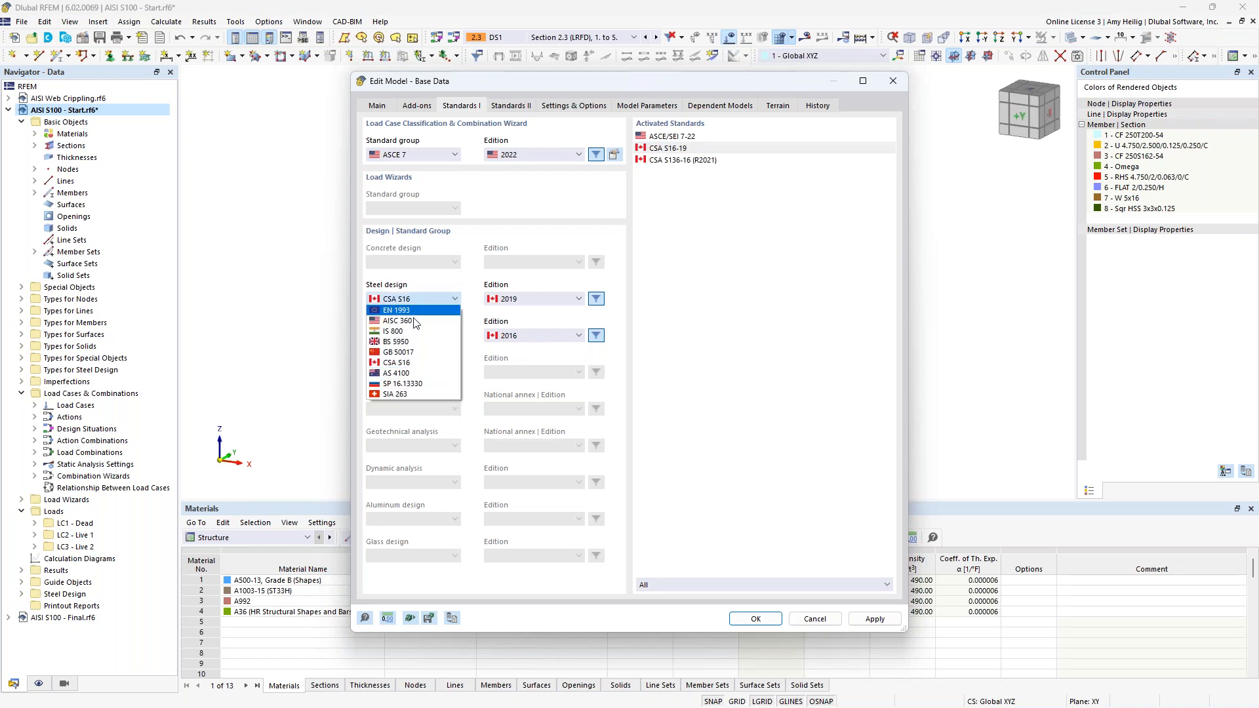
left_click(413, 321)
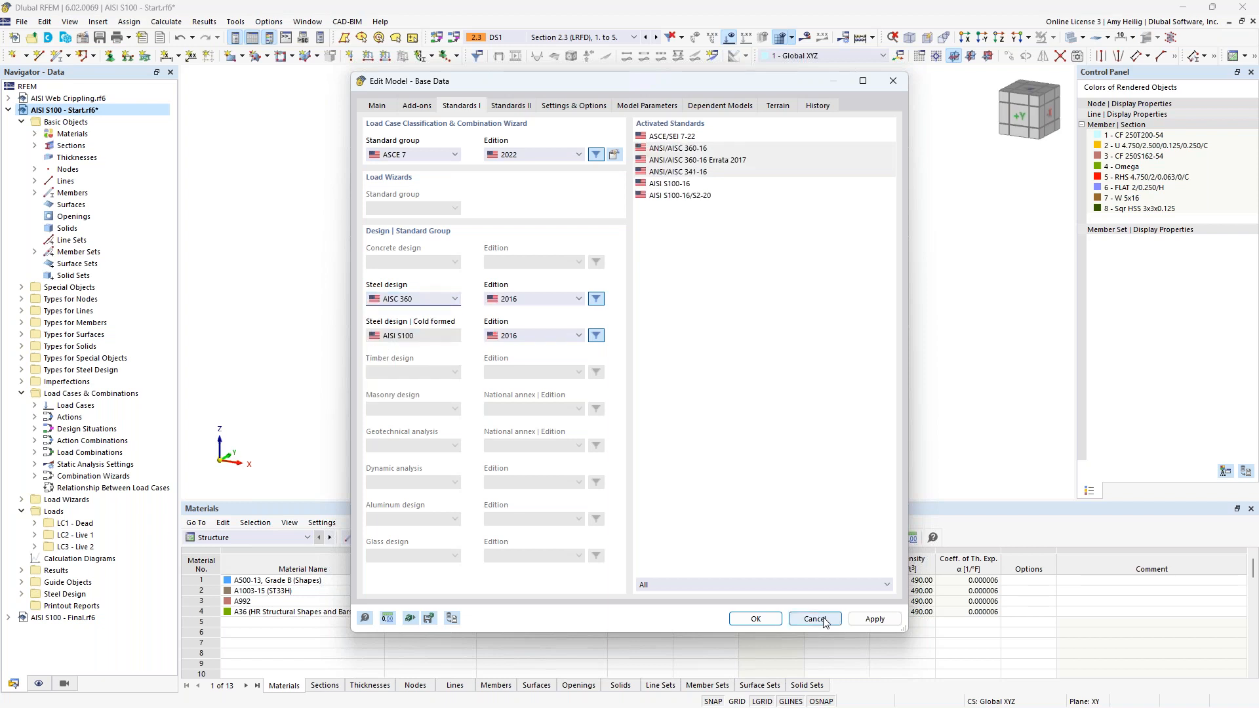
left_click(755, 619)
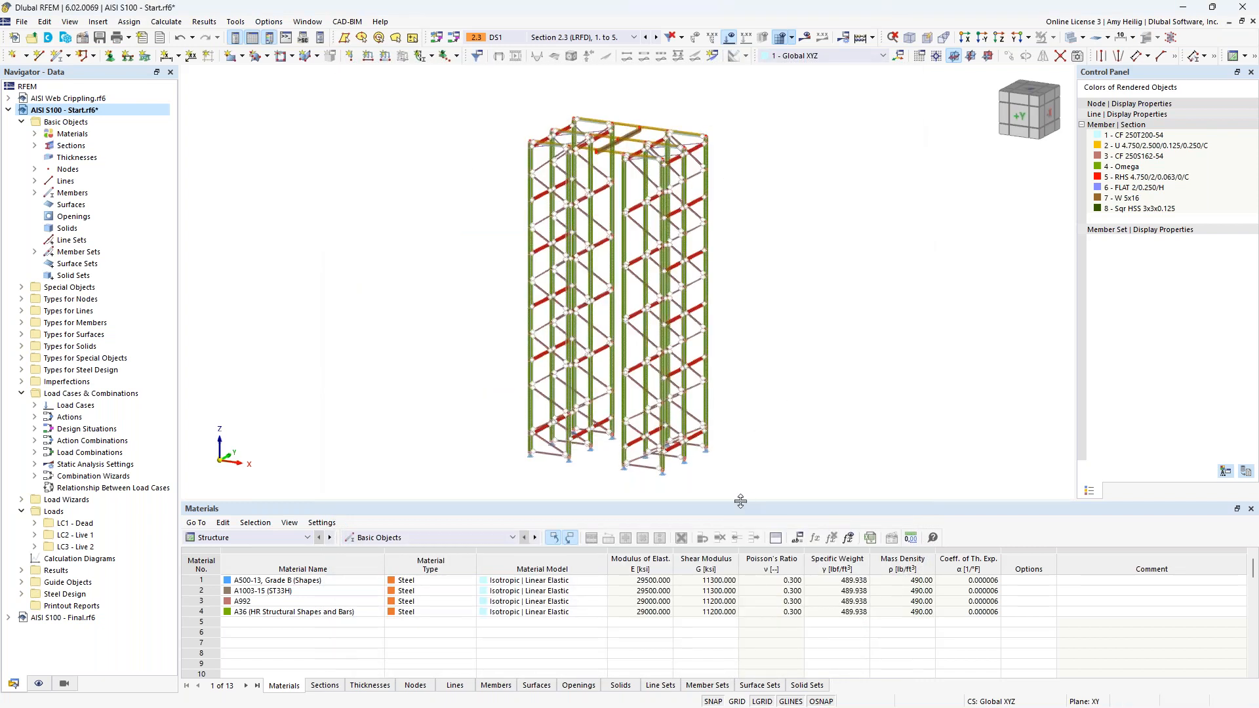
- Shrink the Materials table to give the rack structure's model view more height
left_click_drag(740, 501, 740, 550)
scroll(736, 441, "up", 2)
scroll(777, 450, "down", 2)
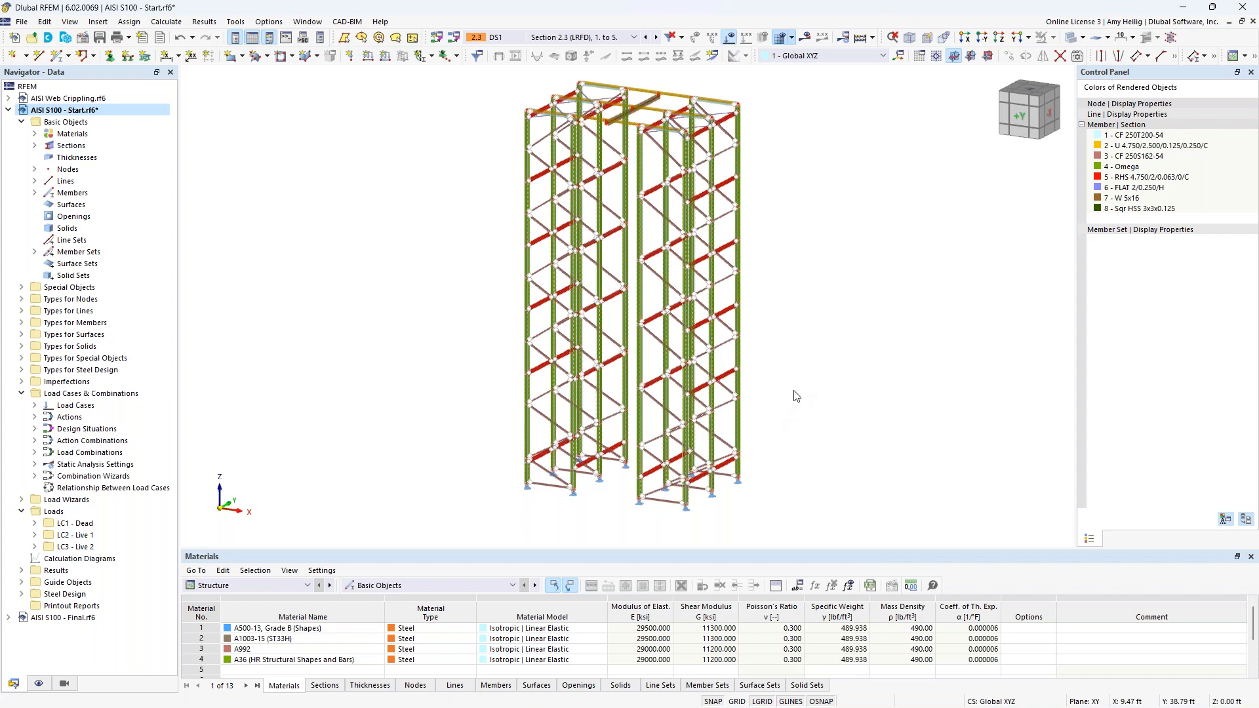
- Open the model's sections for editing and look through the definitions of sections 1 to 4, ending at Omega
left_click(34, 145)
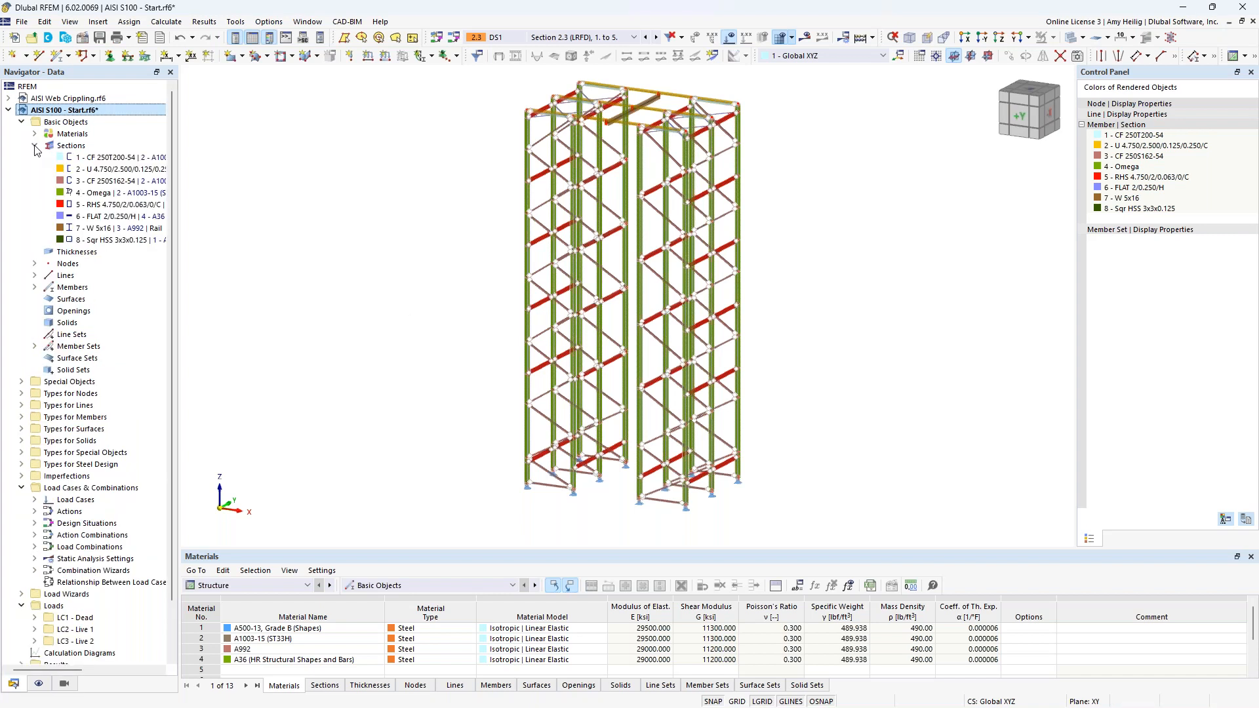
right_click(71, 147)
left_click(103, 159)
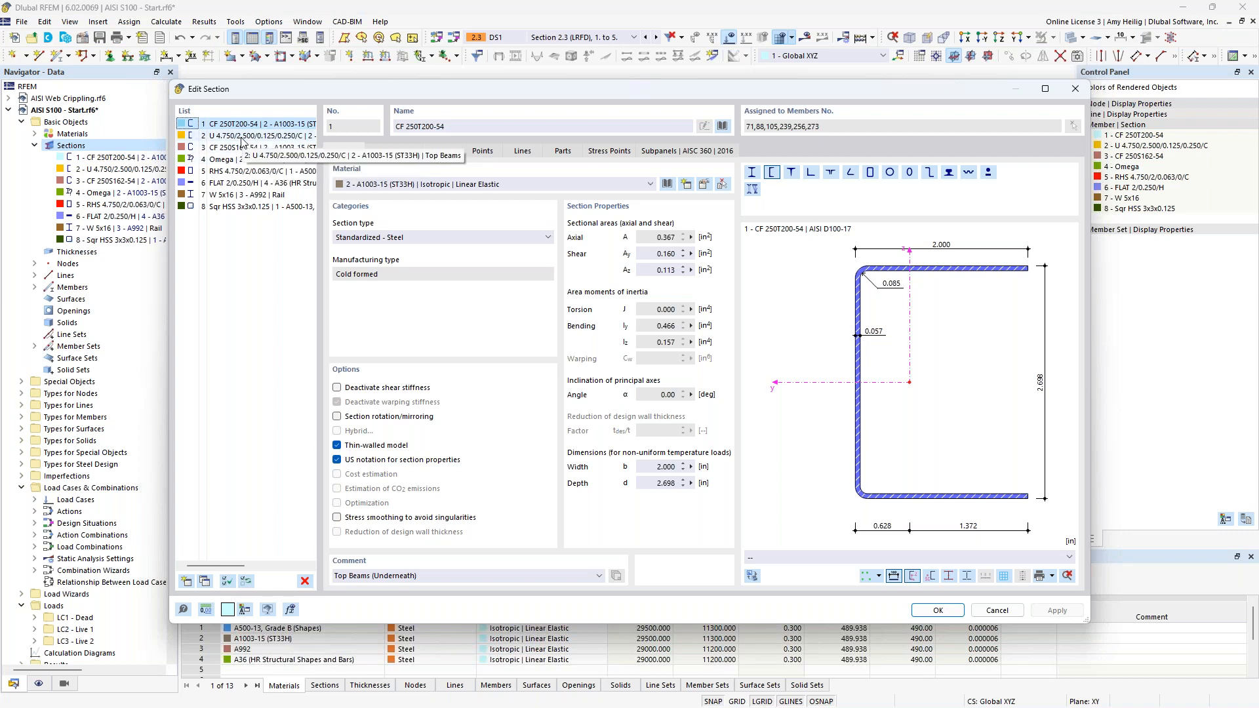
left_click(242, 136)
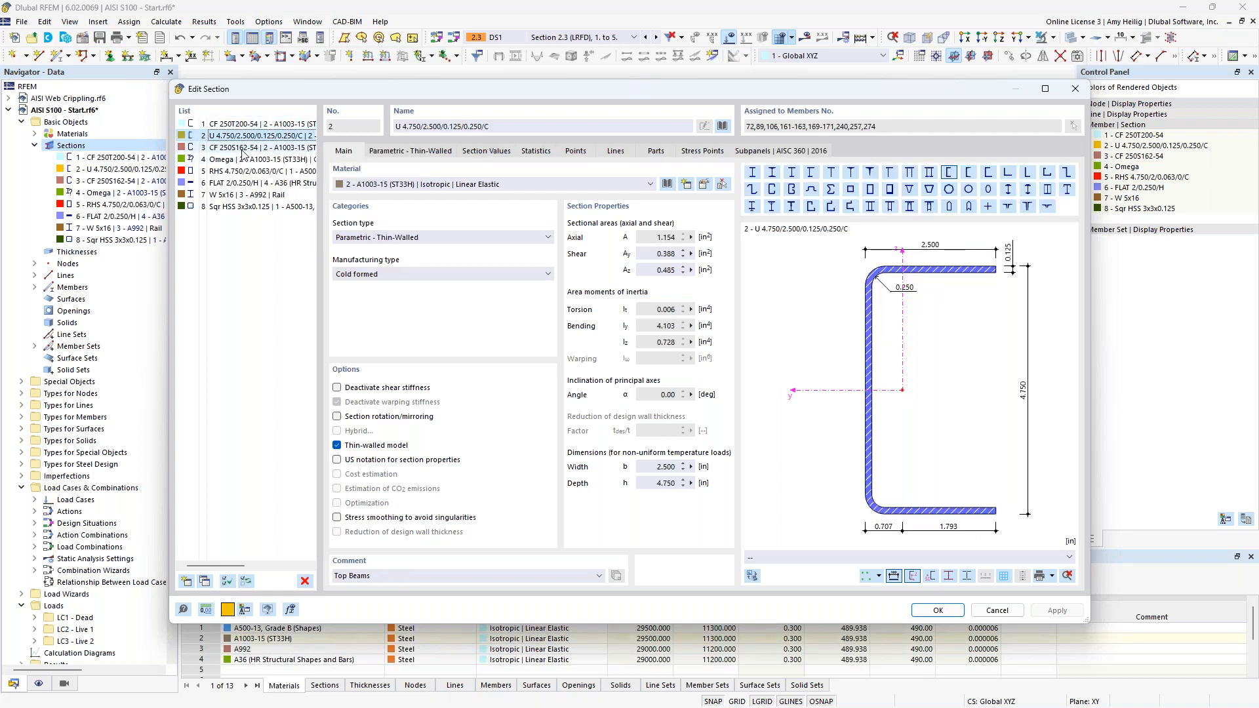
left_click(242, 148)
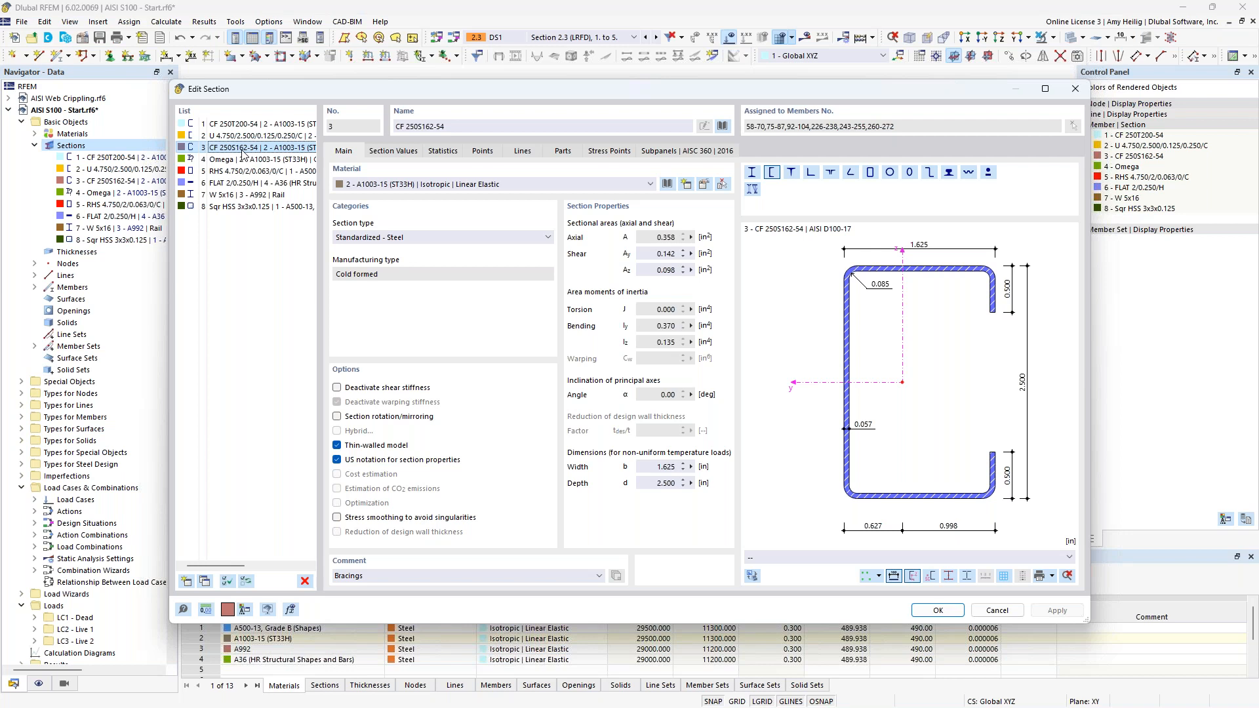
left_click(239, 160)
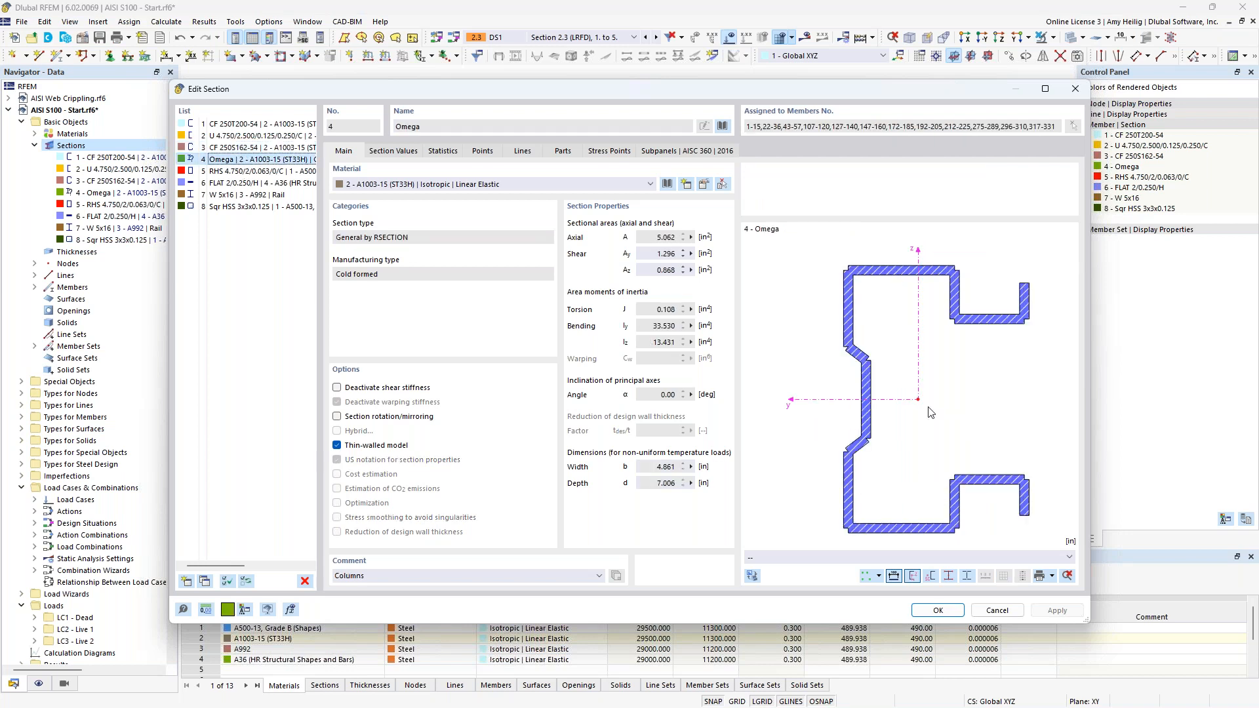
- Open the library's standardized steel channel sections from the Omega section and examine the available standards, keeping AISI D100-17
left_click(722, 127)
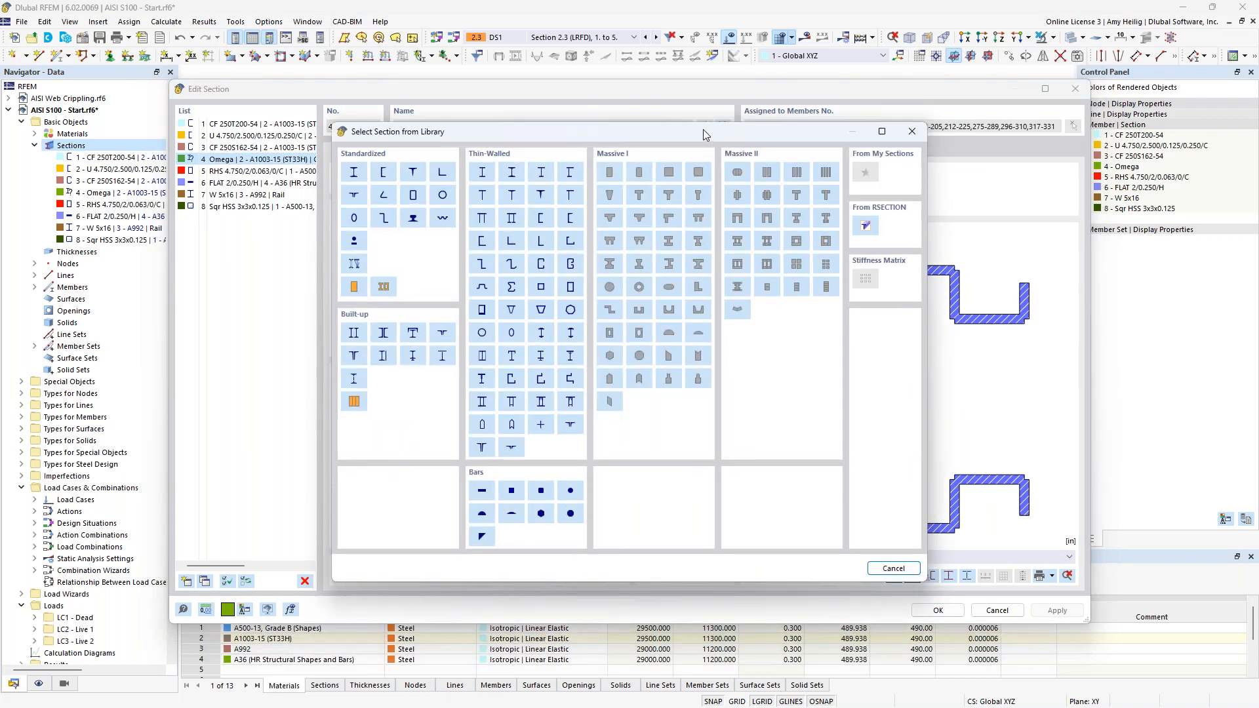
left_click(386, 175)
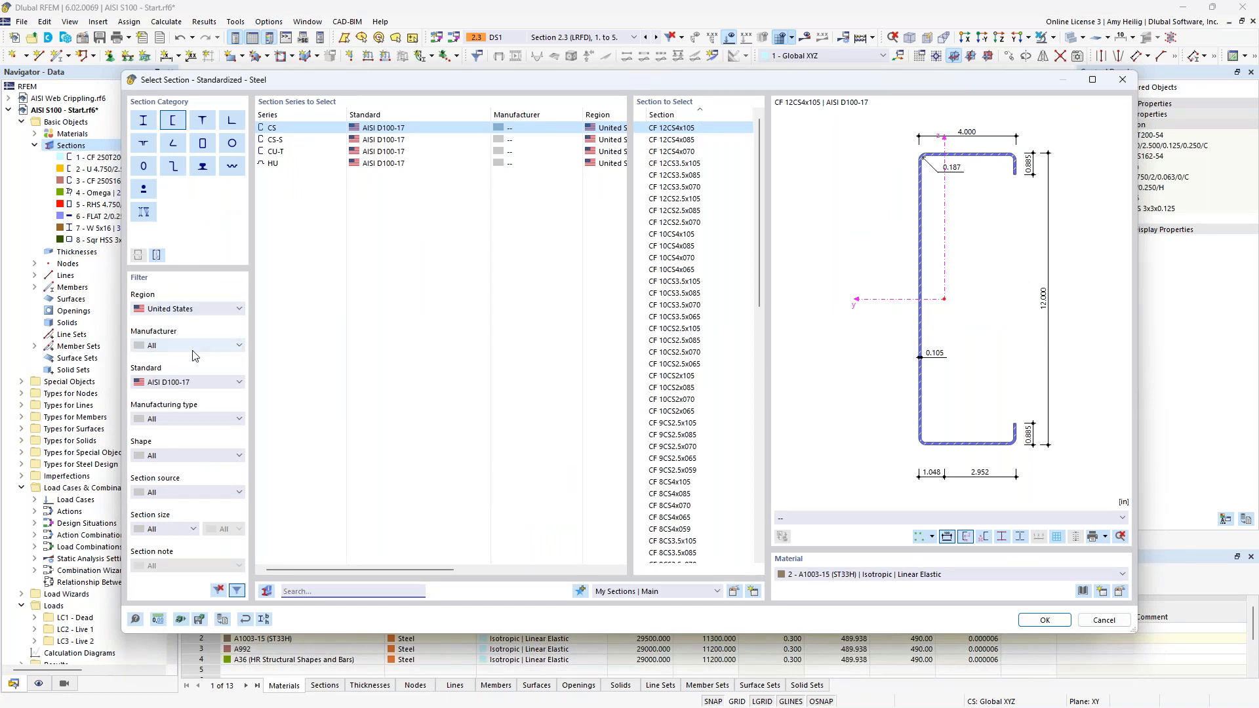
left_click(193, 383)
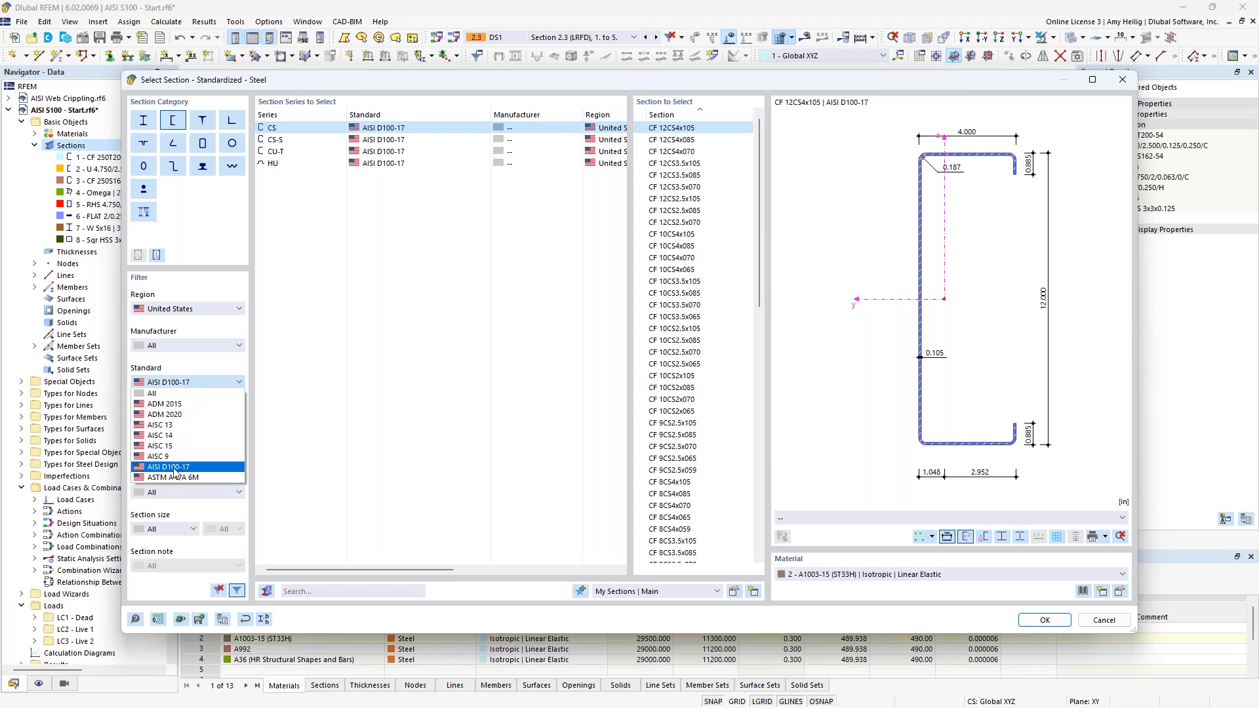
left_click(375, 303)
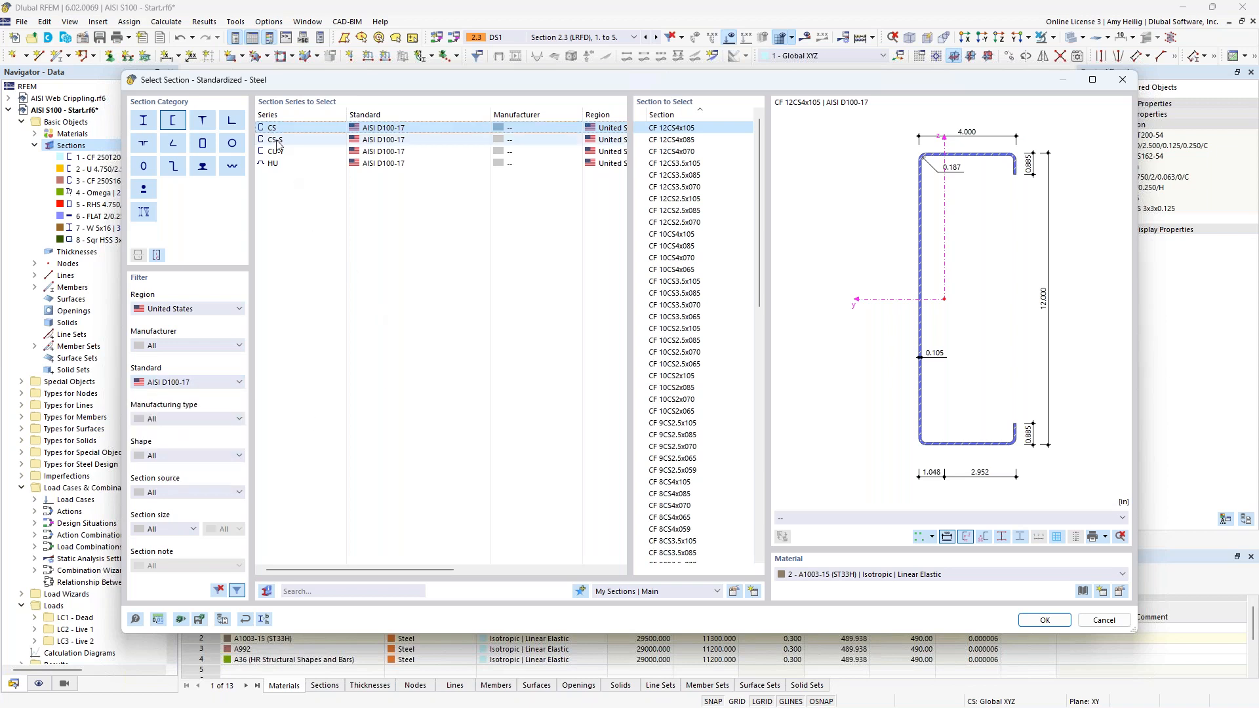
- Look through the CS-S, CU-T and HU series and the CS-S section sizes, and leave without selecting a section
left_click(278, 141)
left_click(278, 152)
left_click(277, 164)
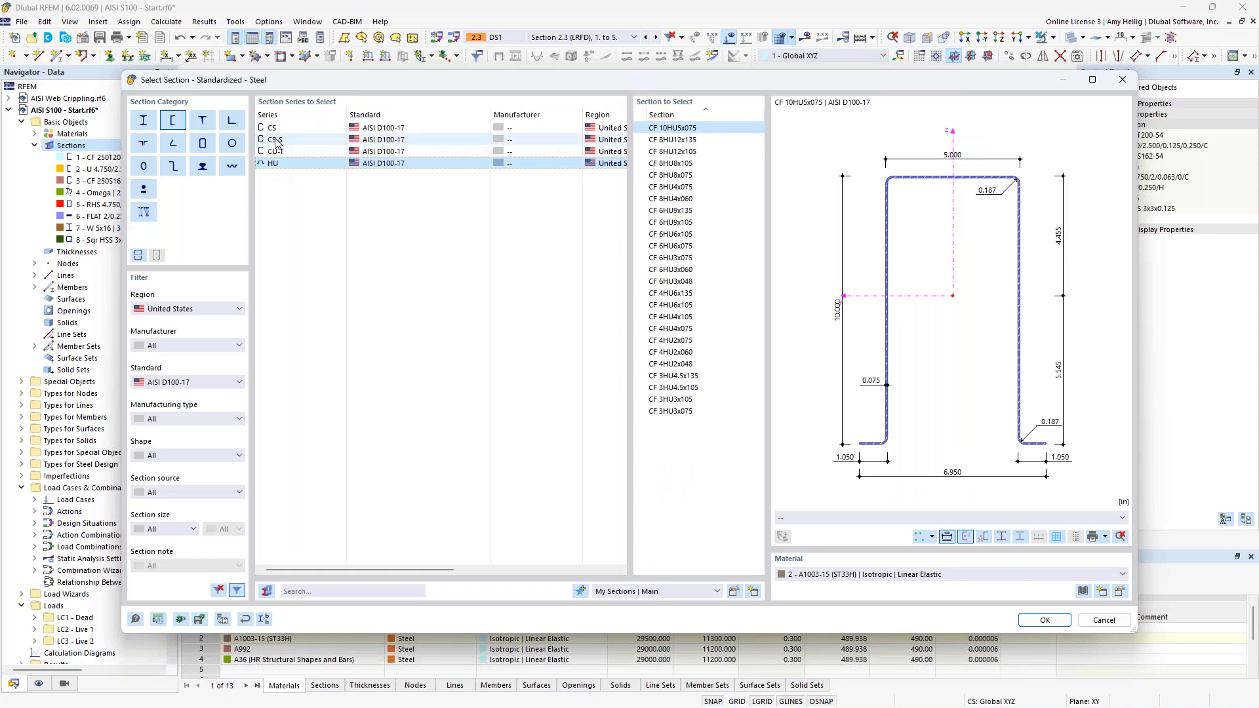
left_click(276, 141)
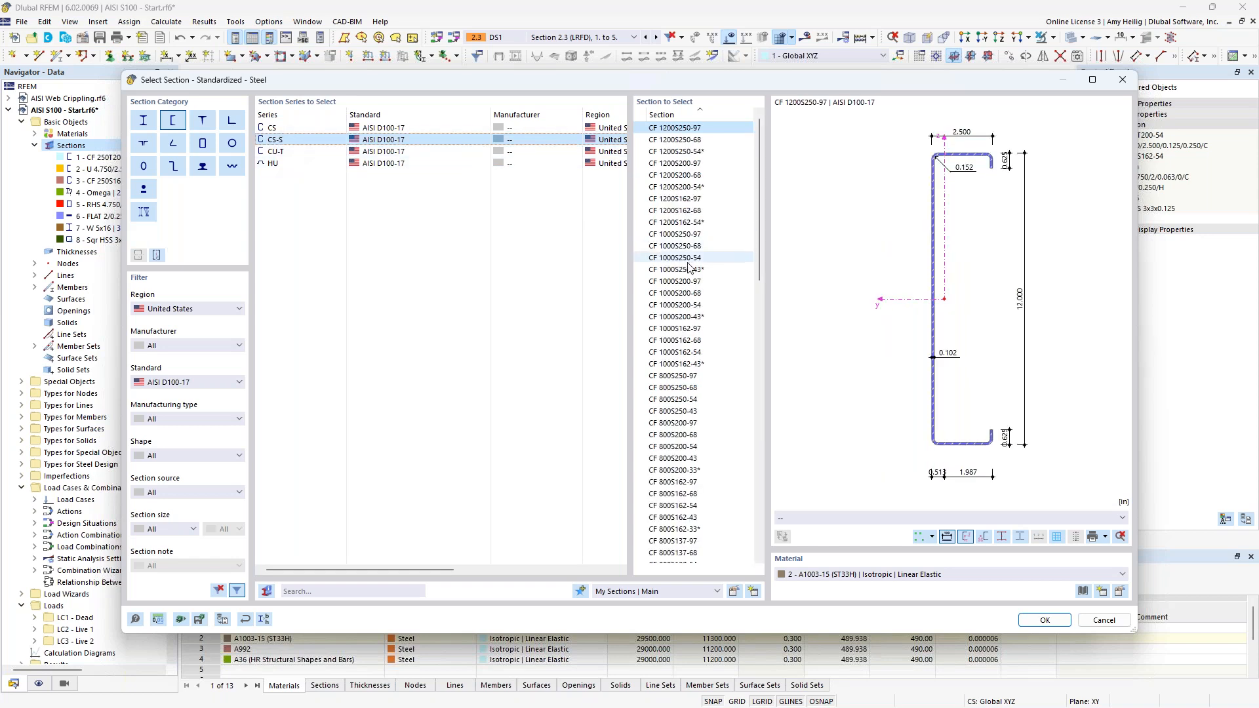
scroll(680, 326, "down", 5)
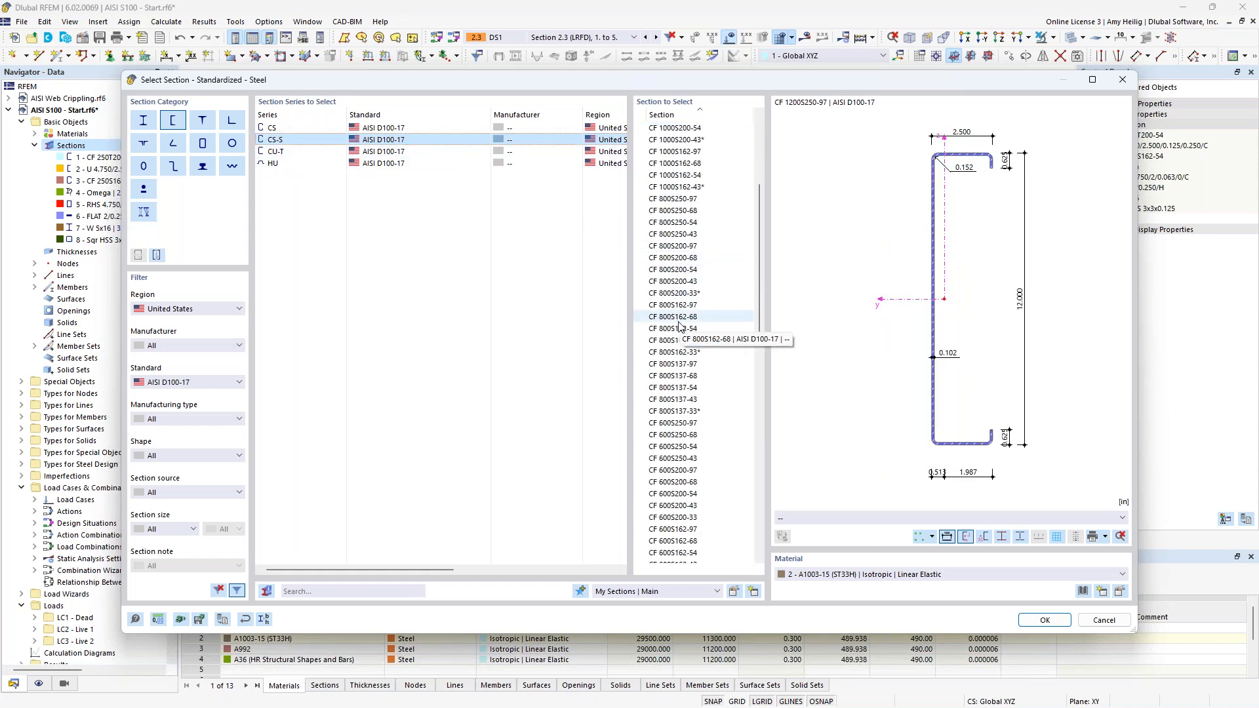
left_click(1105, 620)
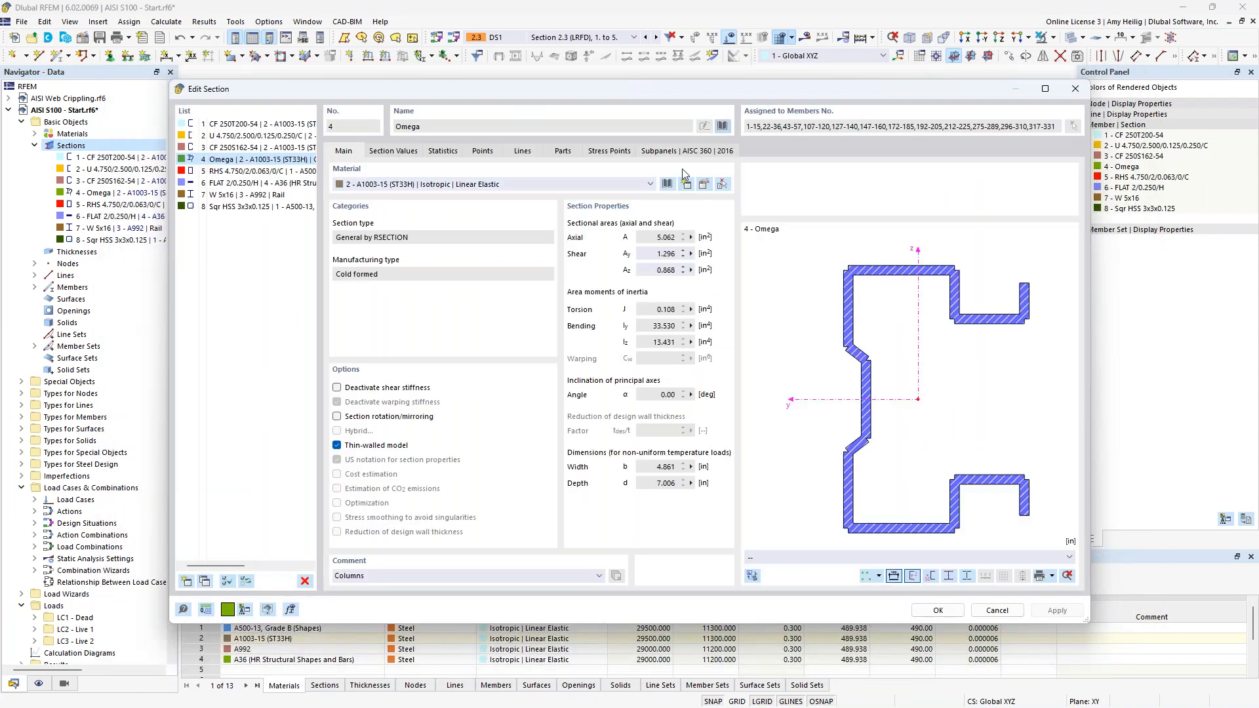
- Examine the section library's option for importing from RSECTION, and close the library without importing anything
left_click(722, 126)
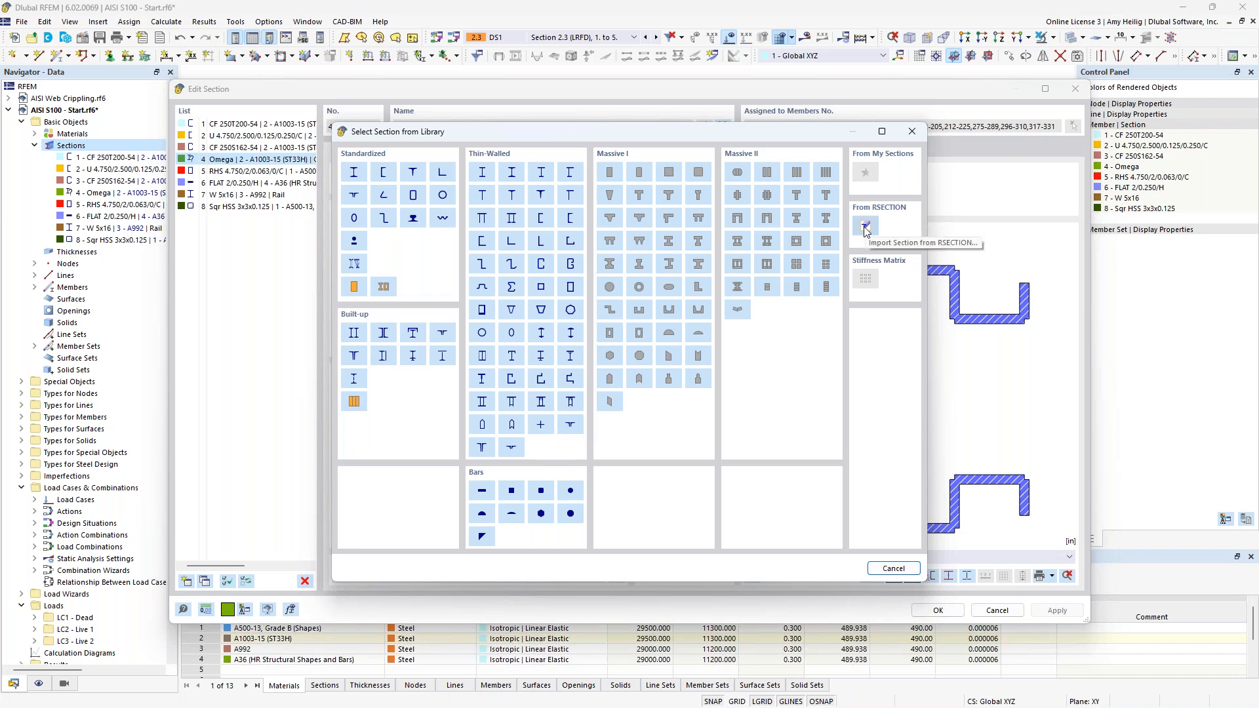
mouse_move(841, 130)
left_mouse_down()
mouse_move(726, 121)
mouse_move(823, 131)
left_mouse_up()
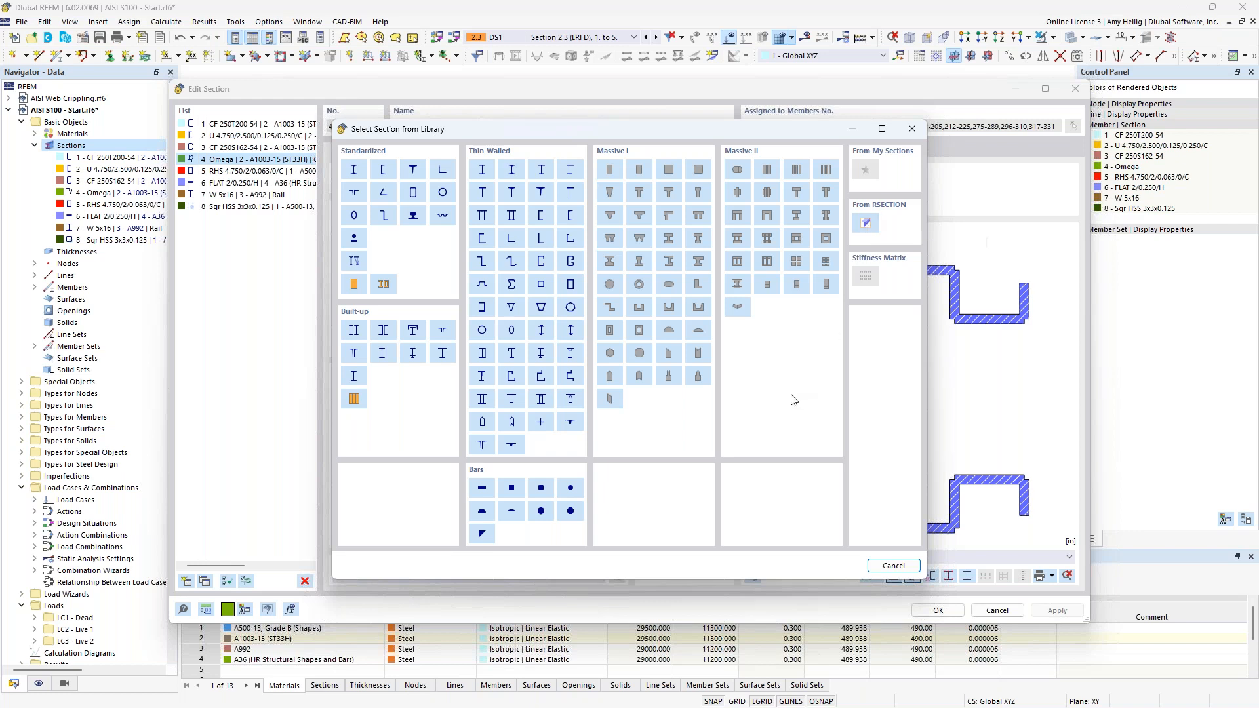
left_click(893, 566)
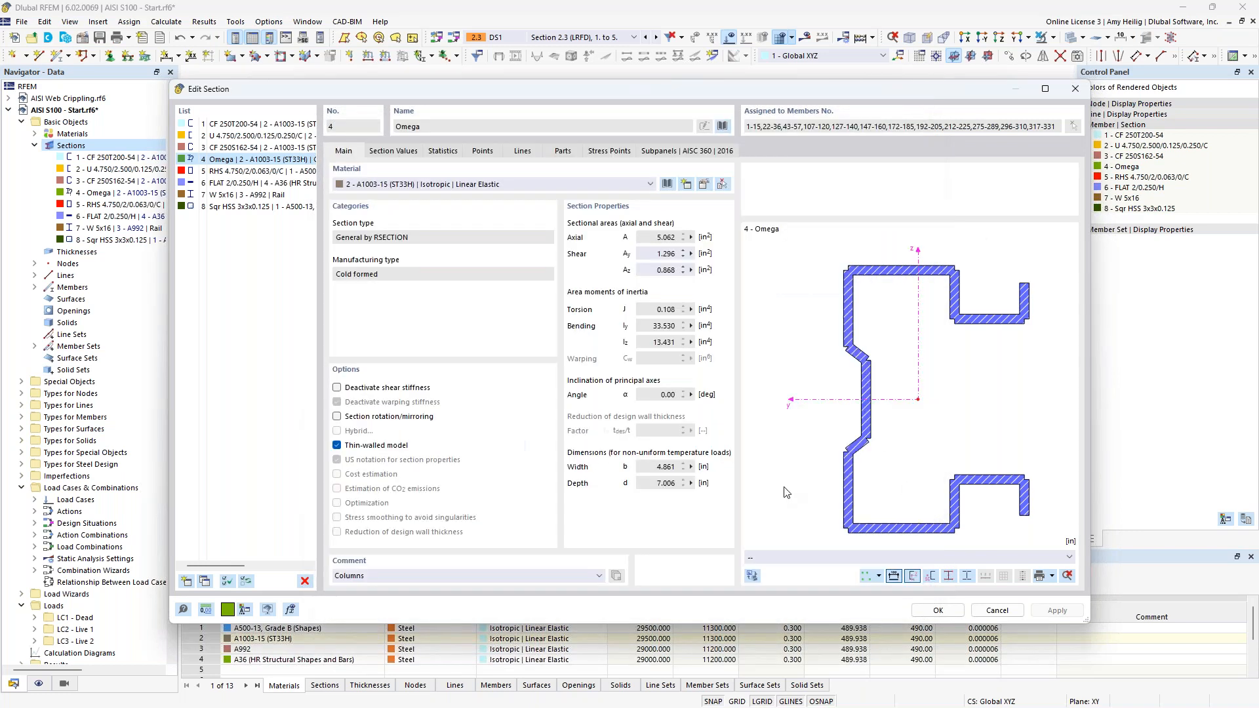
- Examine the AISI S100-16 steels available for section 1, including A572-15 and A875-13, and leave the material and section unchanged
left_click(244, 125)
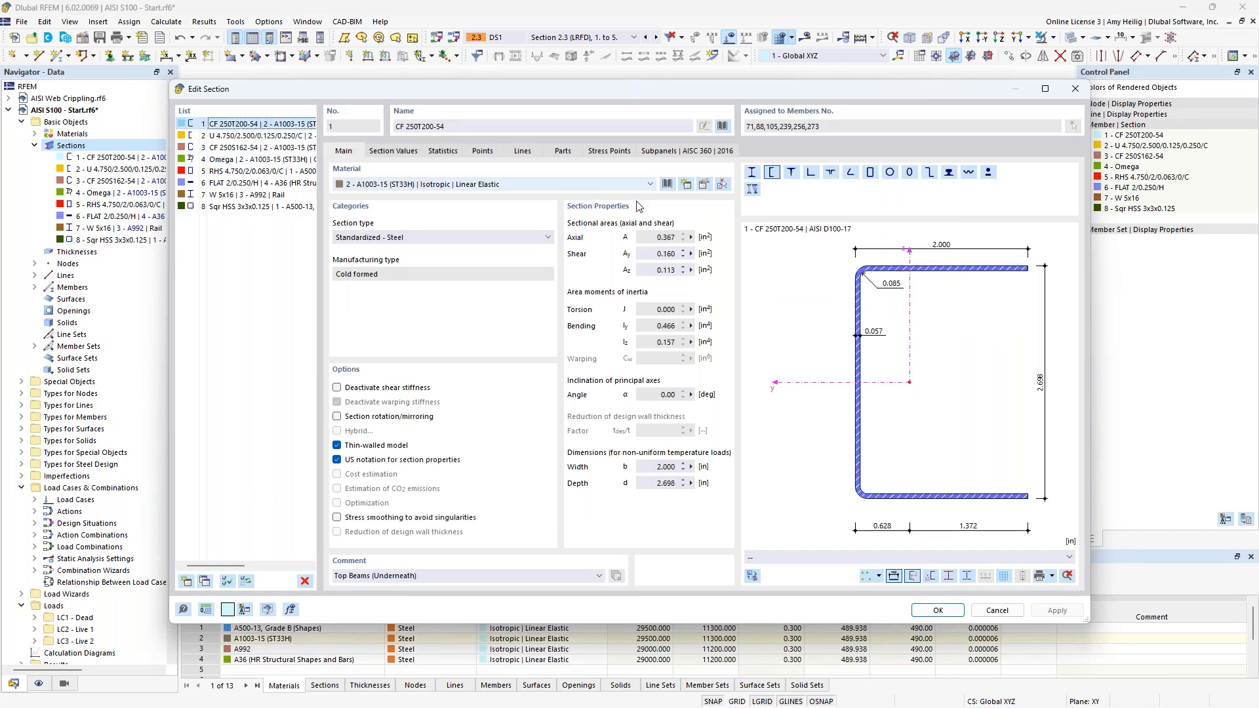
left_click(666, 183)
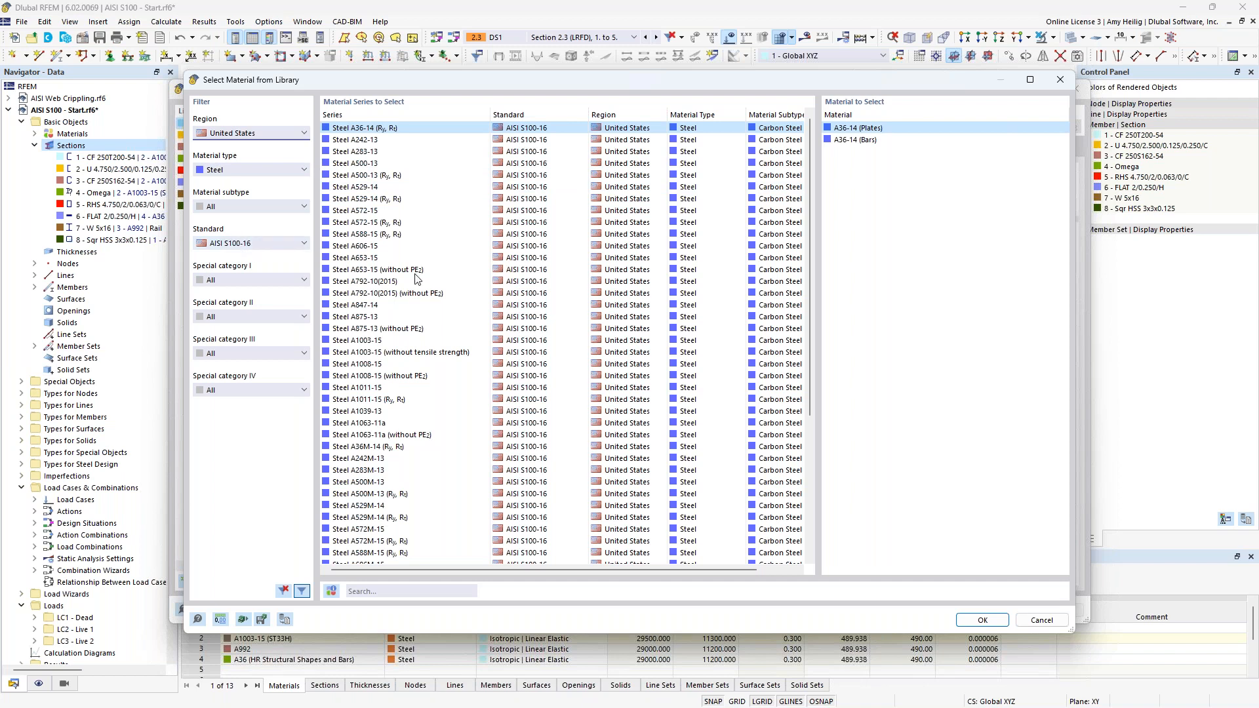
left_click(377, 222)
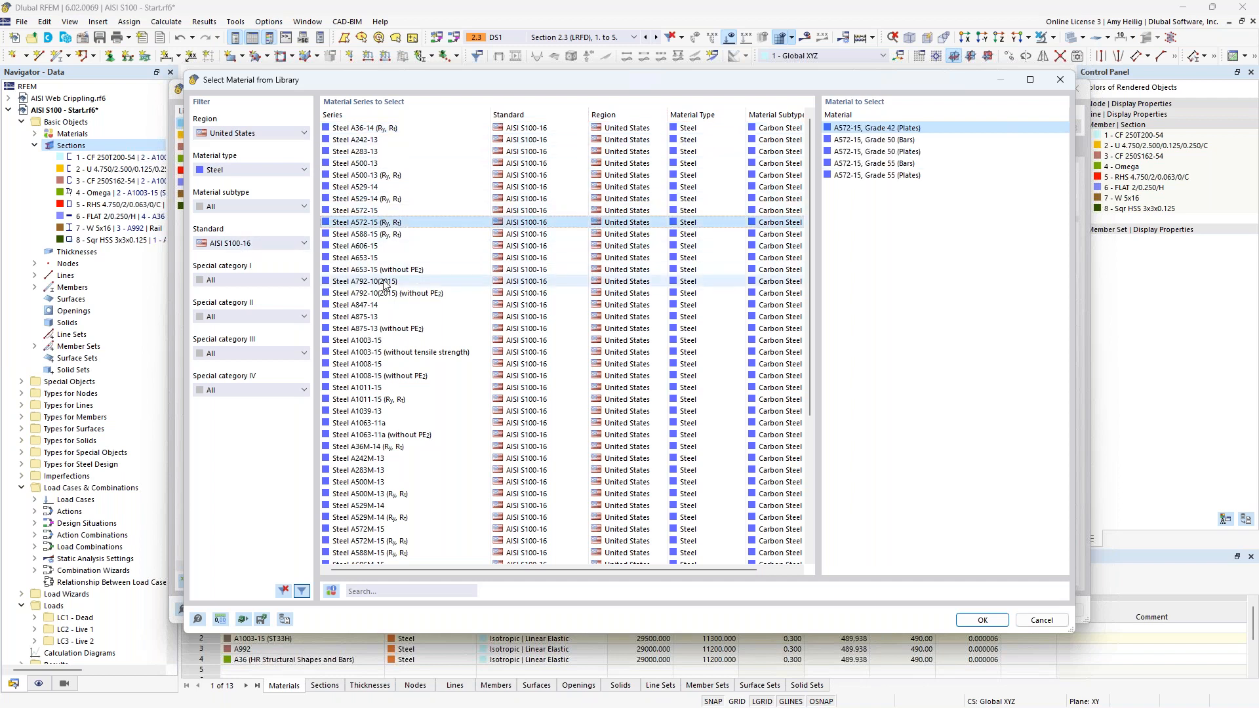
left_click(386, 318)
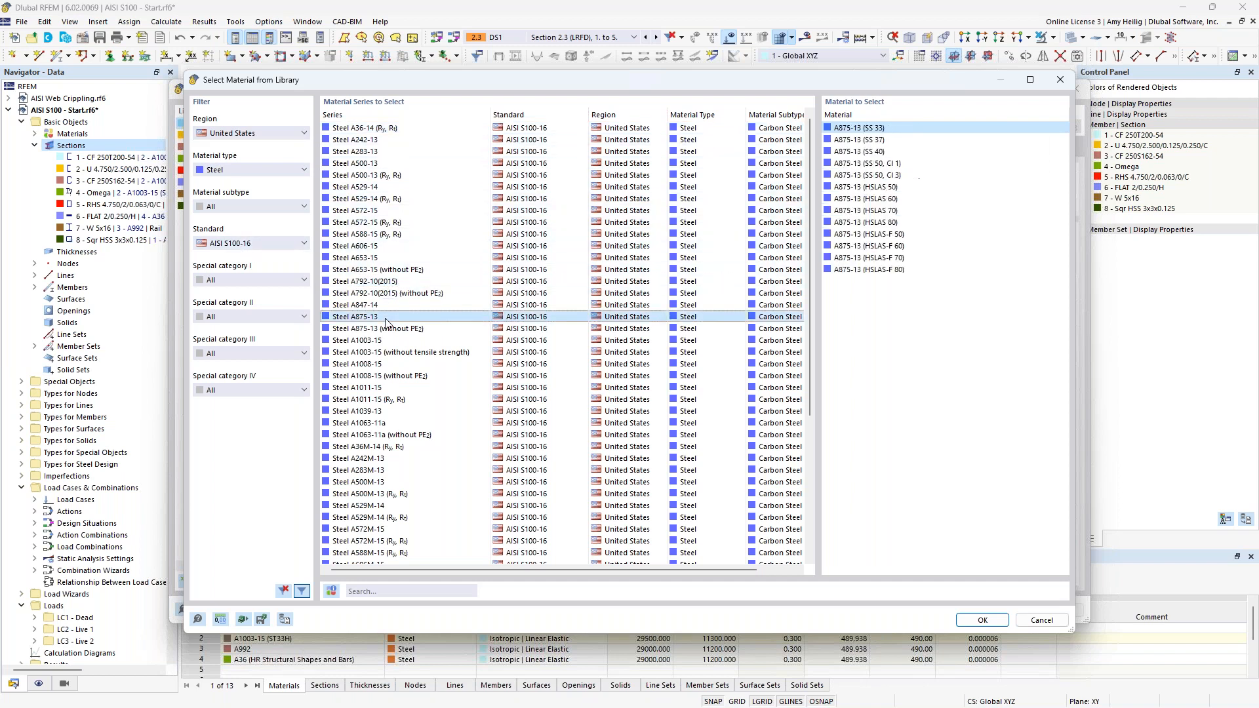
left_click(1042, 621)
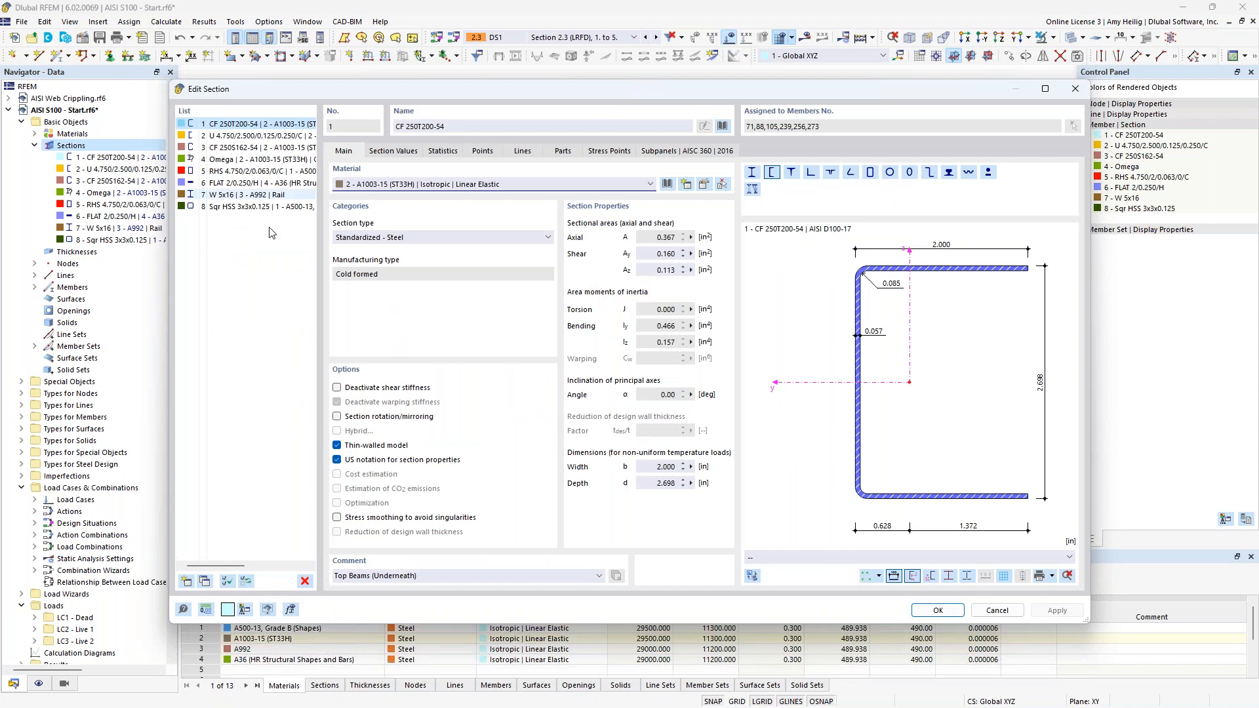
left_click(998, 611)
- Highlight the members assigned the Omega section at a corner column's top, and view material A1003-15 (ST33H) without changing it
left_click(34, 134)
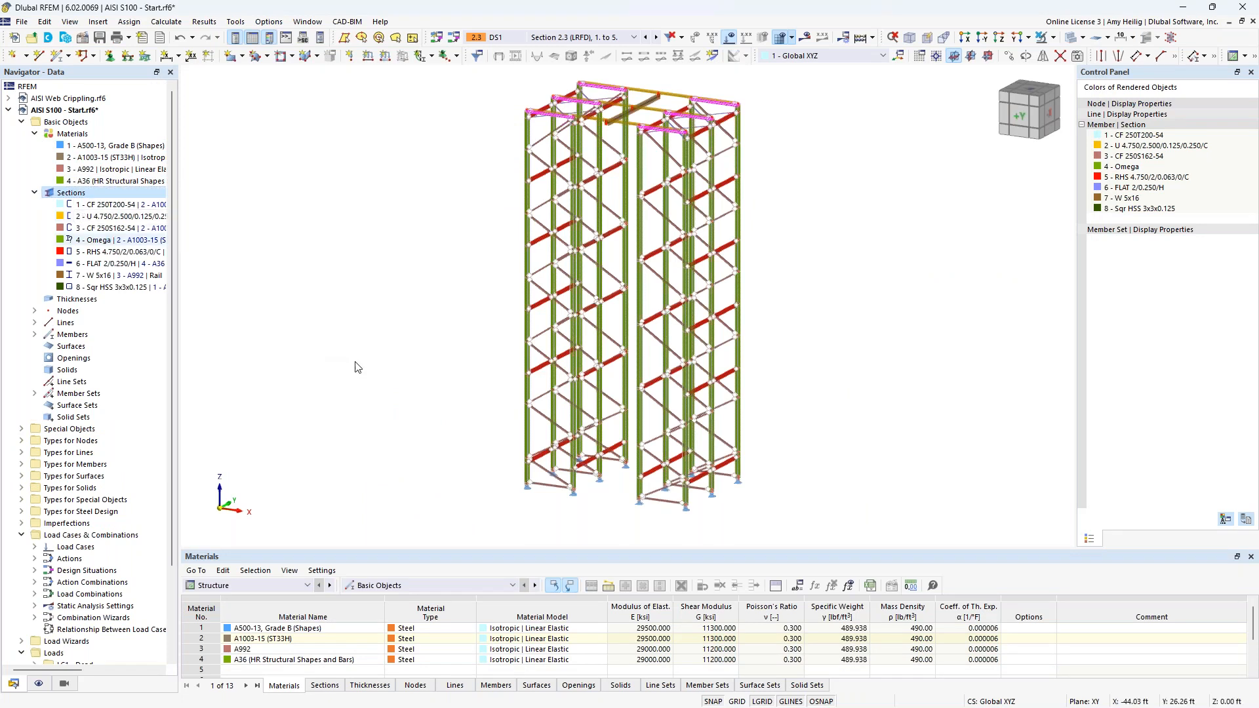
left_click(114, 240)
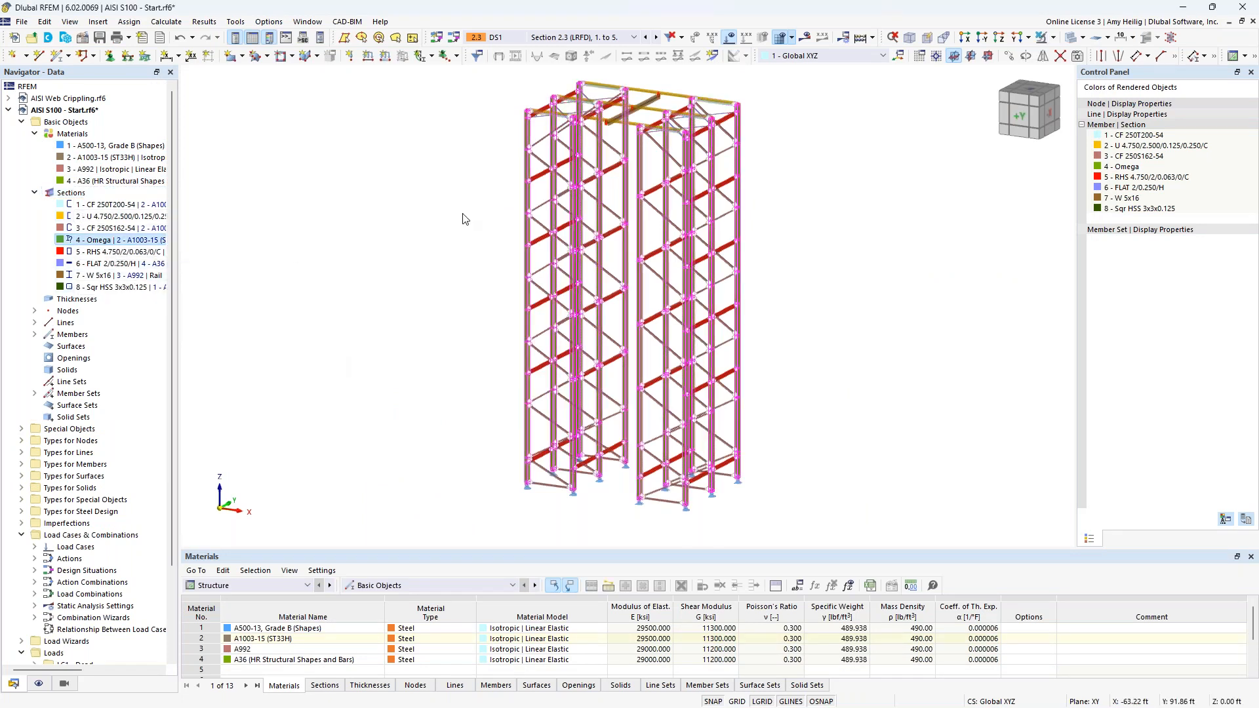
middle_click_drag(466, 192, 484, 239, "ctrl")
scroll(522, 137, "up", 6)
scroll(537, 154, "up", 10)
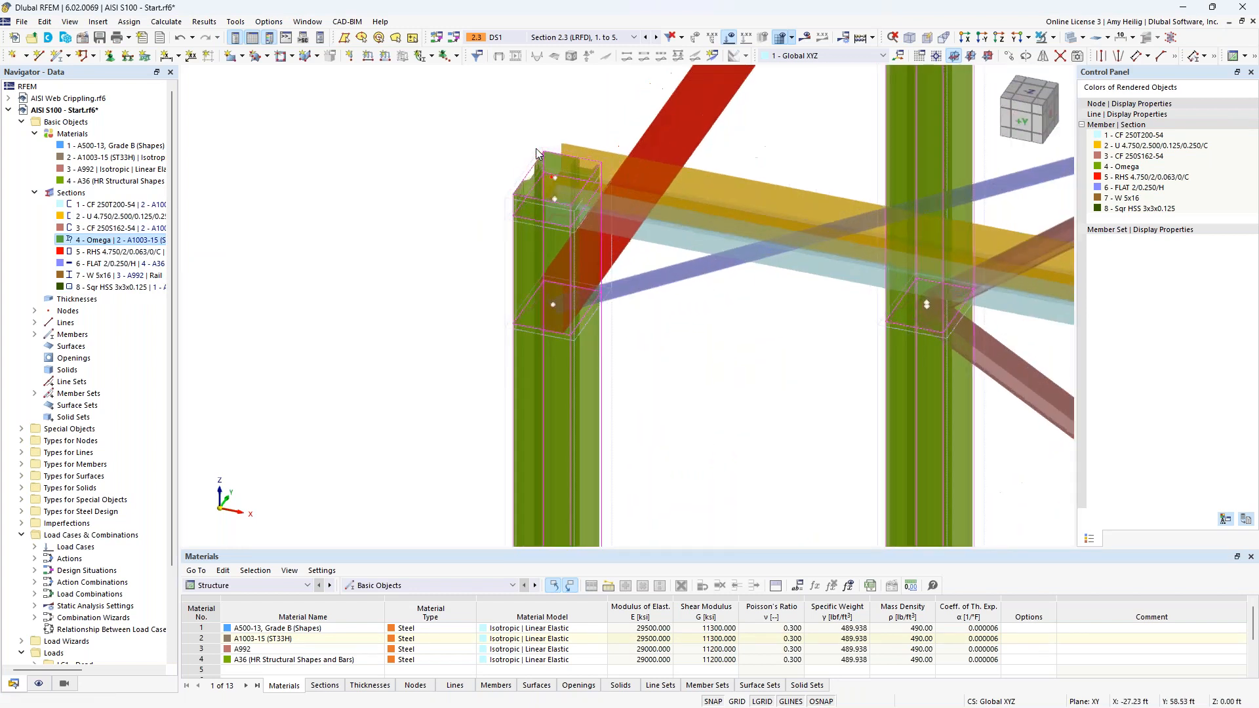
left_click(427, 133)
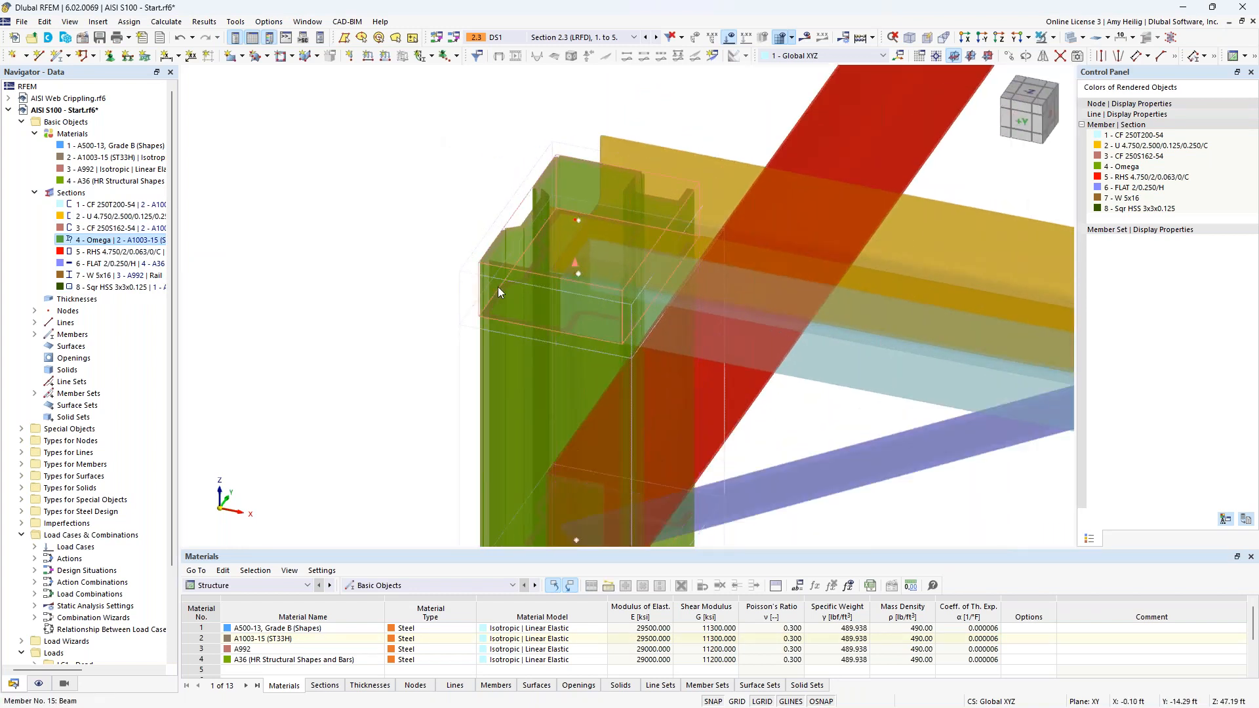
double_click(135, 240)
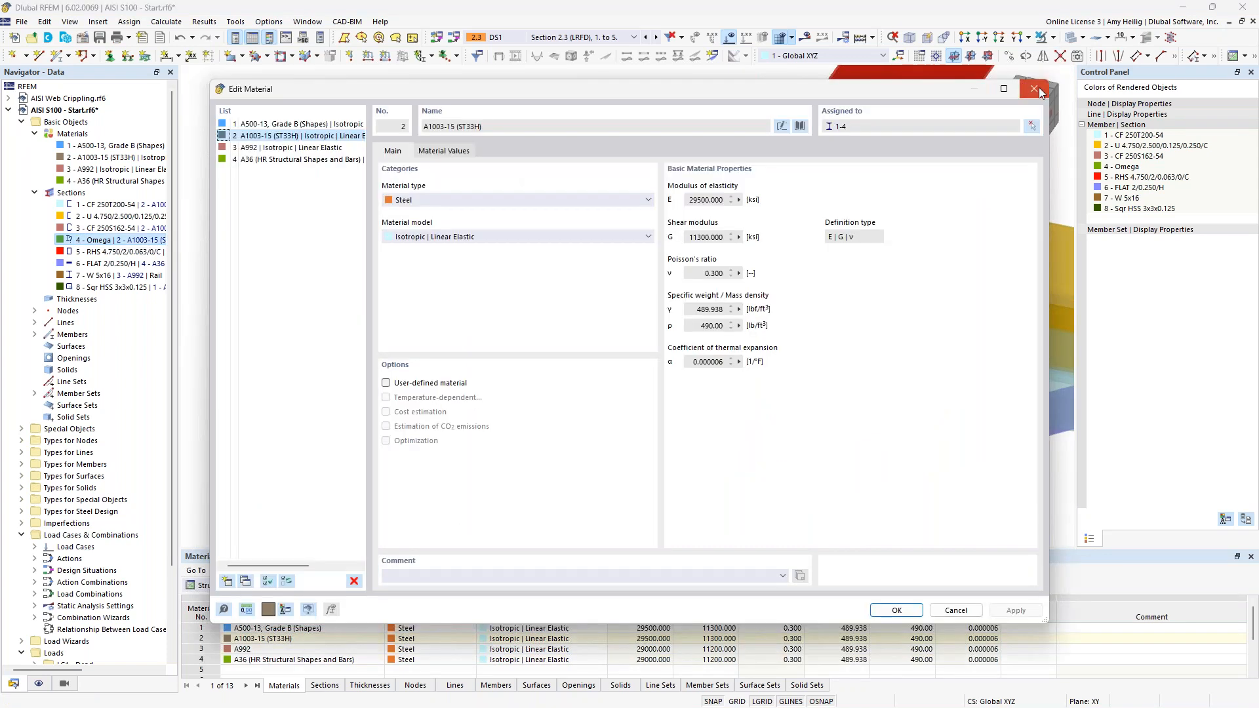
left_click(1039, 88)
- Isolate the topmost Omega member of the corner column to examine its profile, and restore the visibility of the whole model
left_click(1053, 37)
left_click(1055, 57)
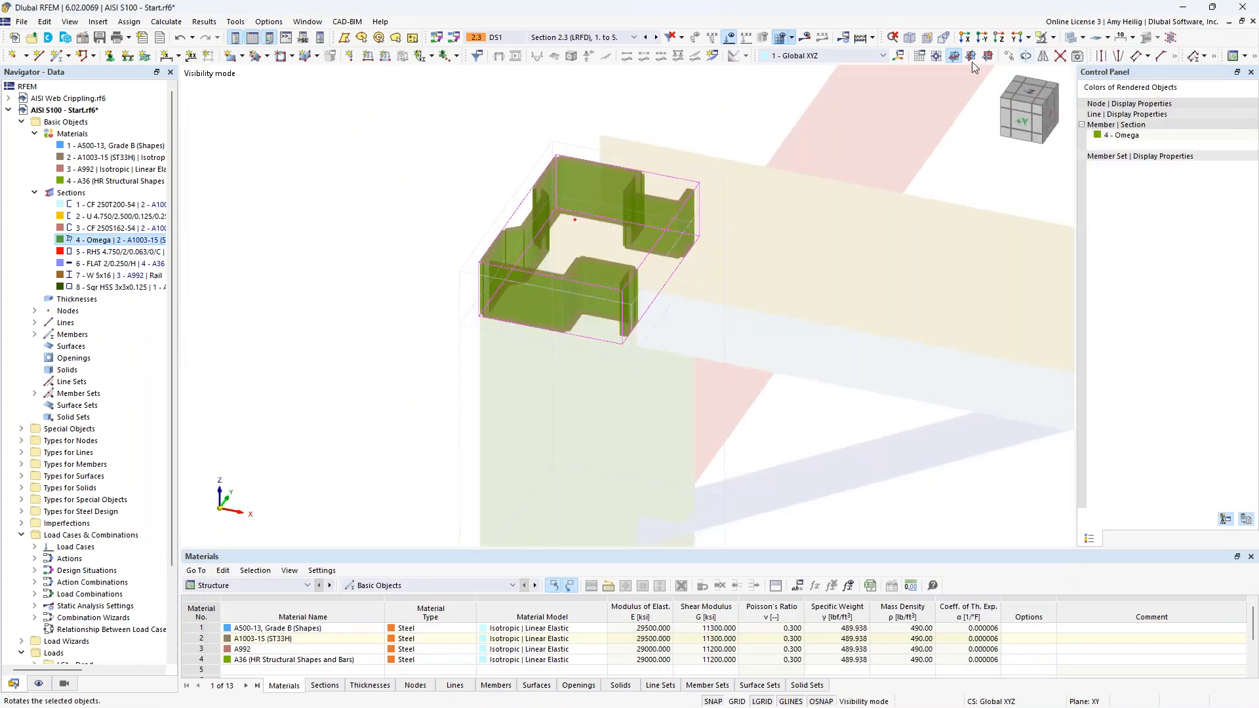
left_click(422, 158)
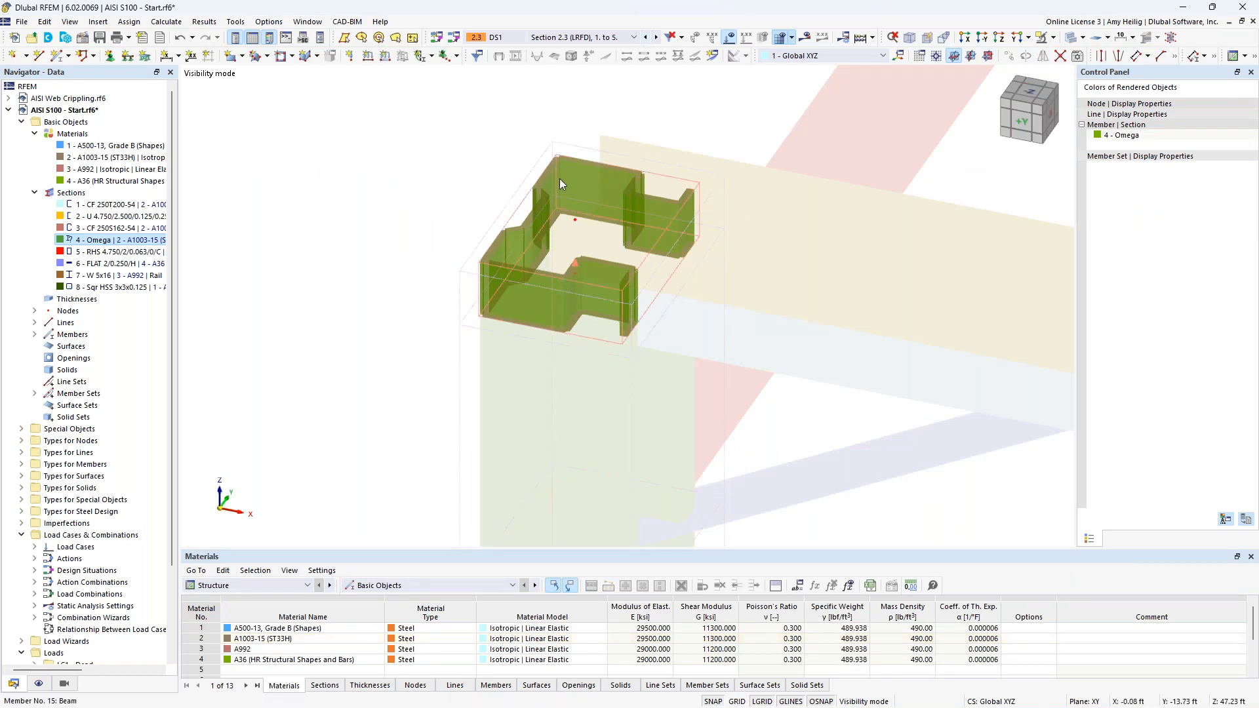
left_click(1052, 37)
left_click(1093, 121)
- Select four consecutive Omega members at the base of the corner column and examine the Create Member Set option without creating a set
scroll(770, 248, "down", 4)
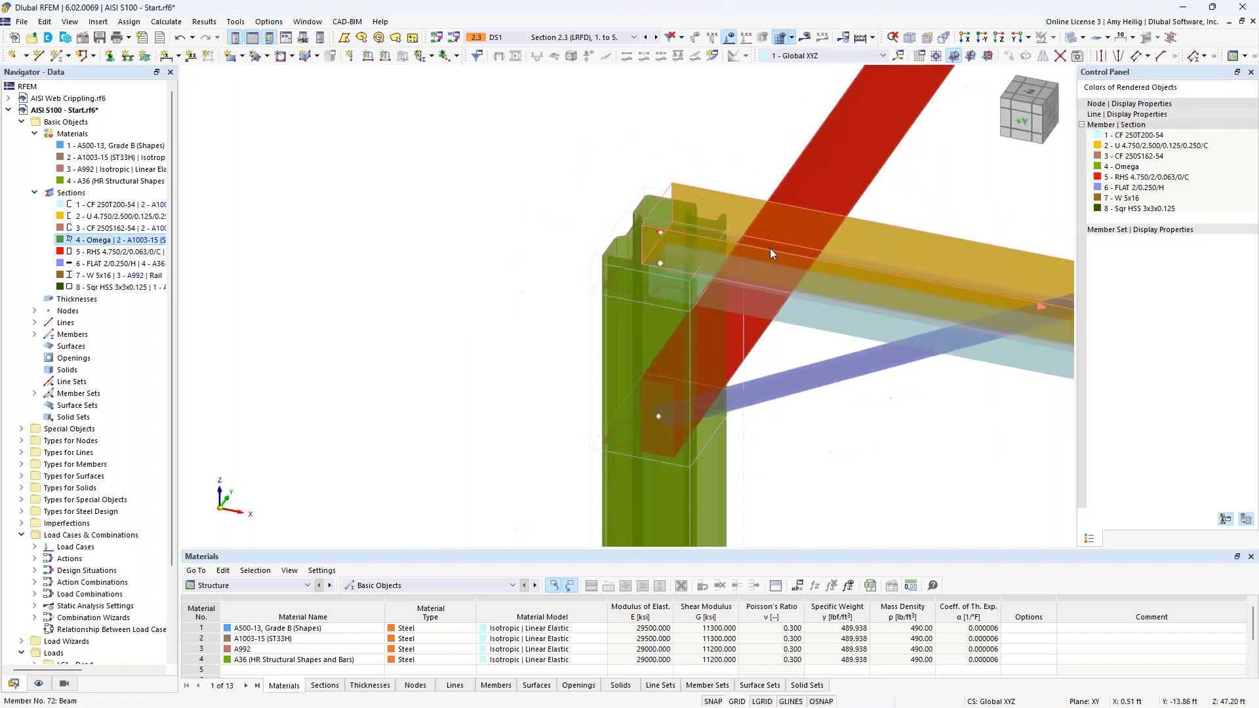
scroll(769, 248, "down", 1)
middle_click_drag(693, 482, 411, 177)
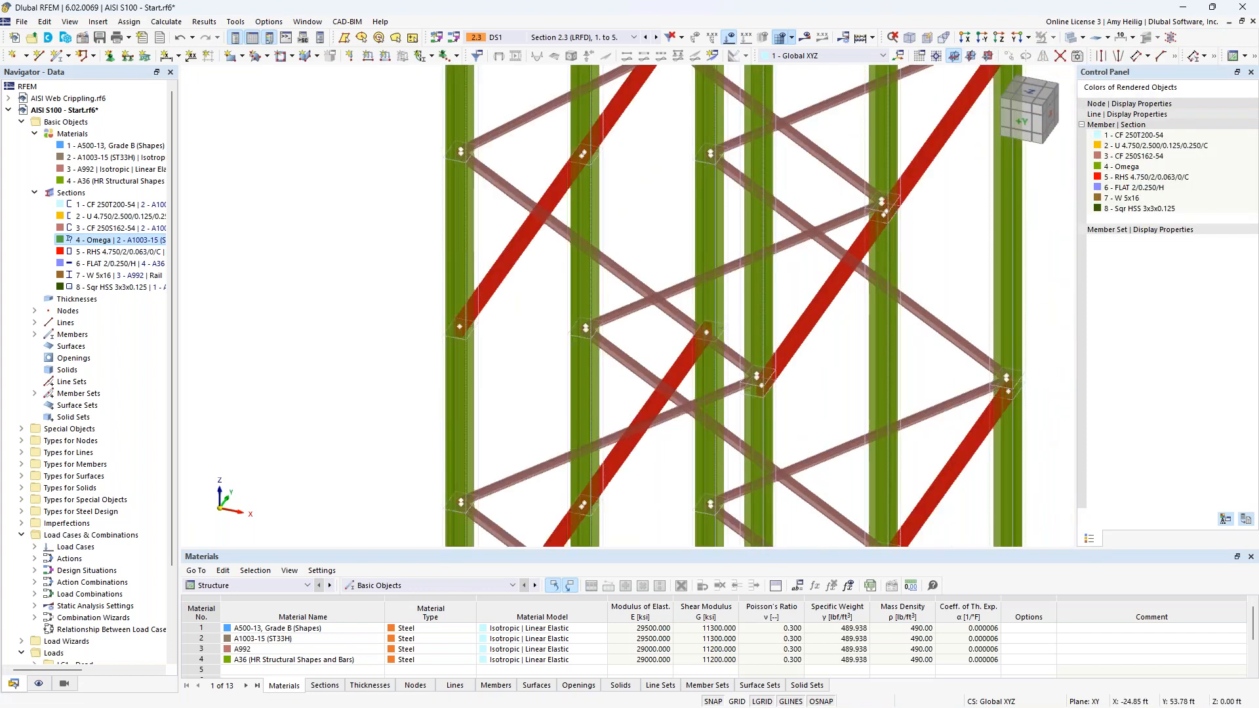
scroll(410, 178, "down", 3)
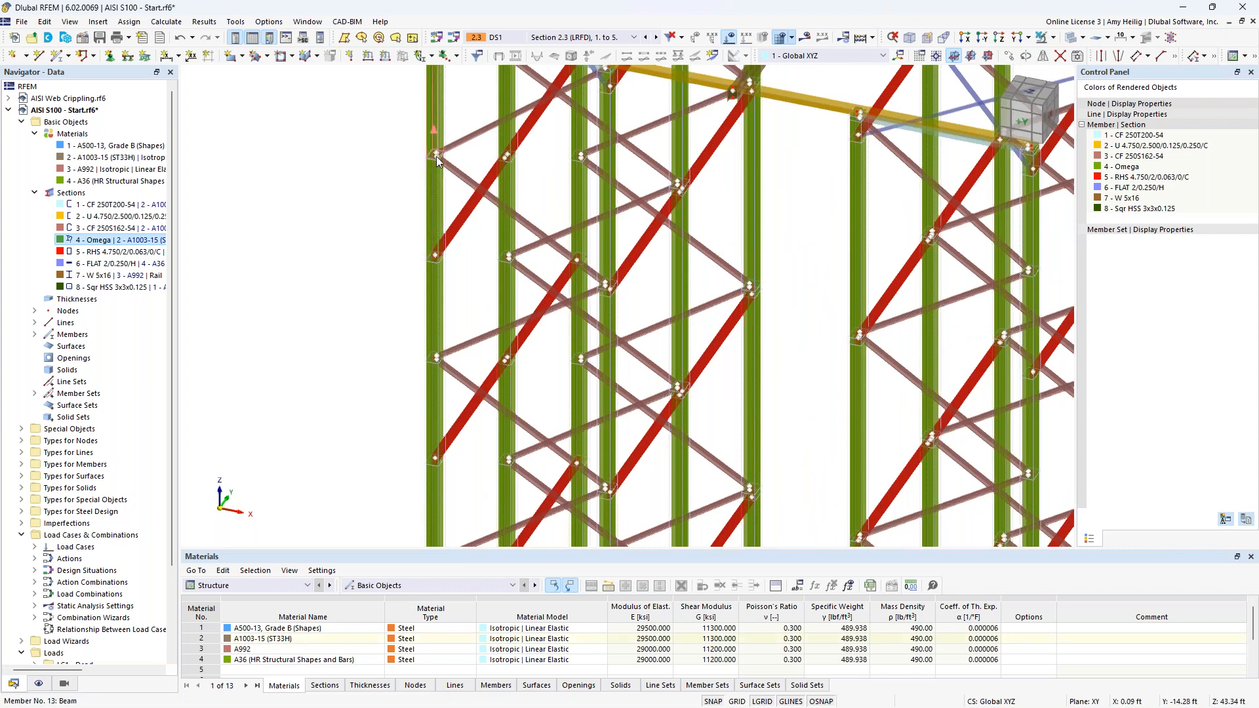
scroll(439, 294, "down", 4)
scroll(536, 280, "up", 2)
scroll(536, 280, "down", 2)
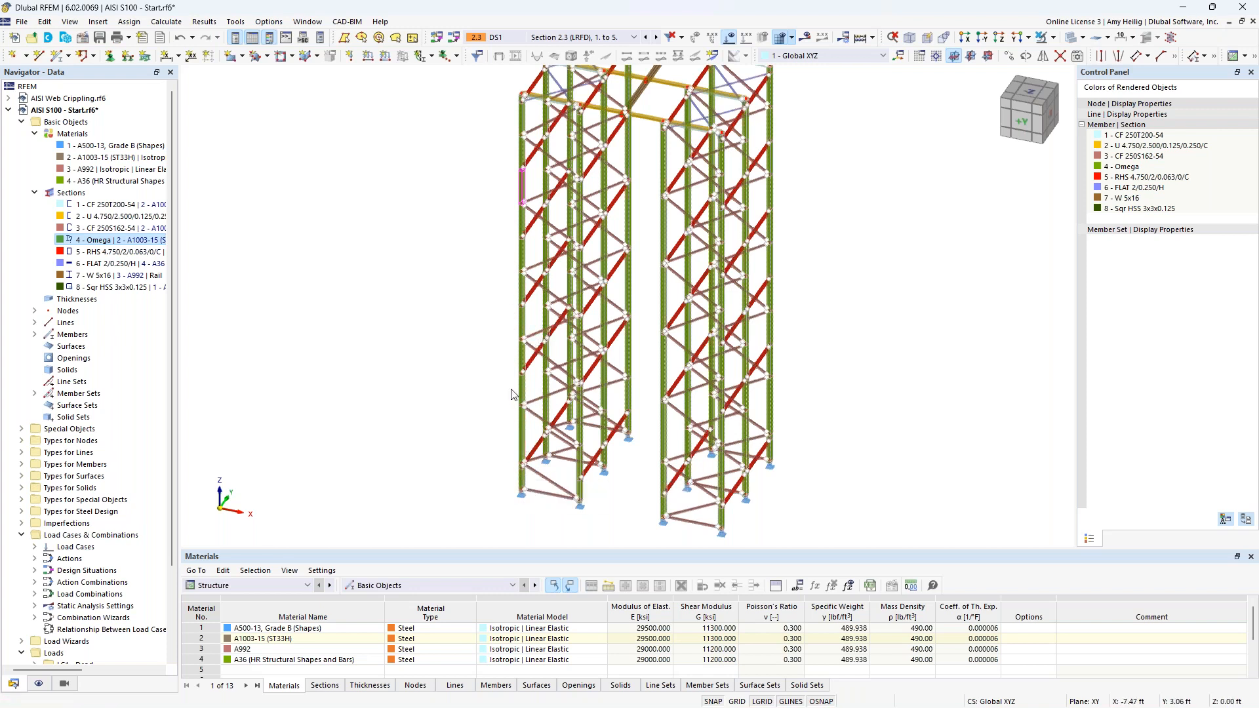
scroll(506, 487, "up", 5)
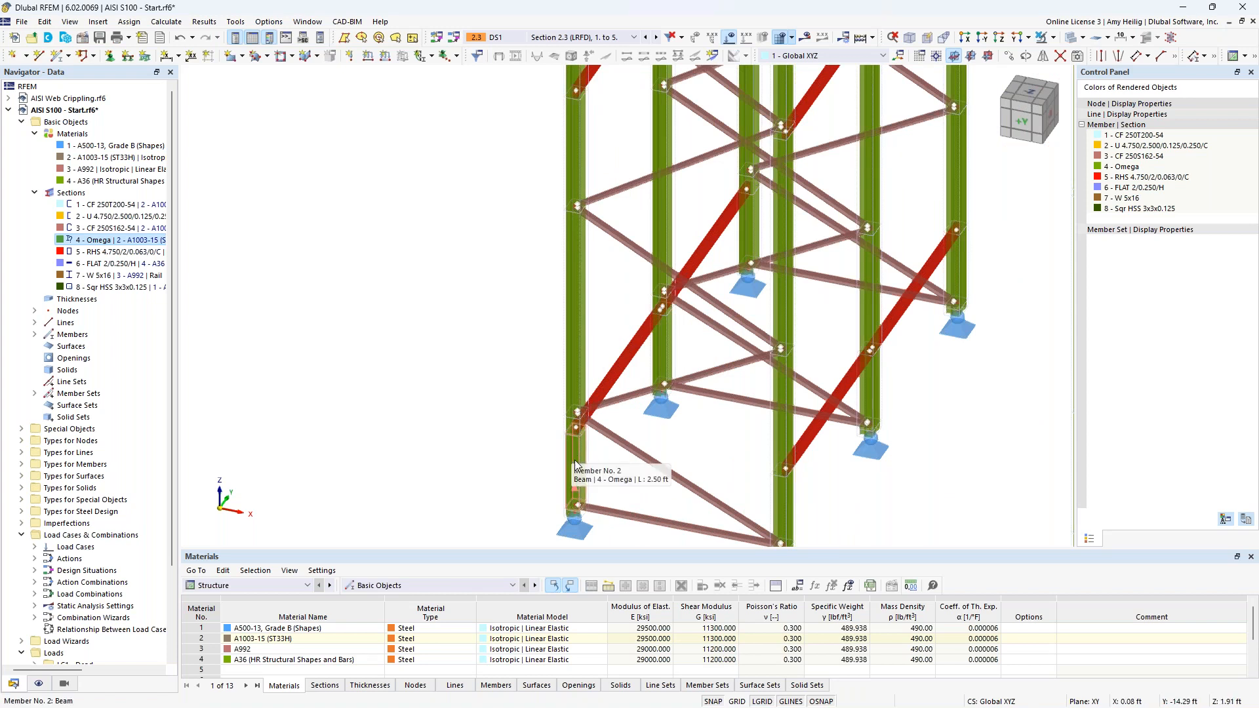
left_click(576, 442)
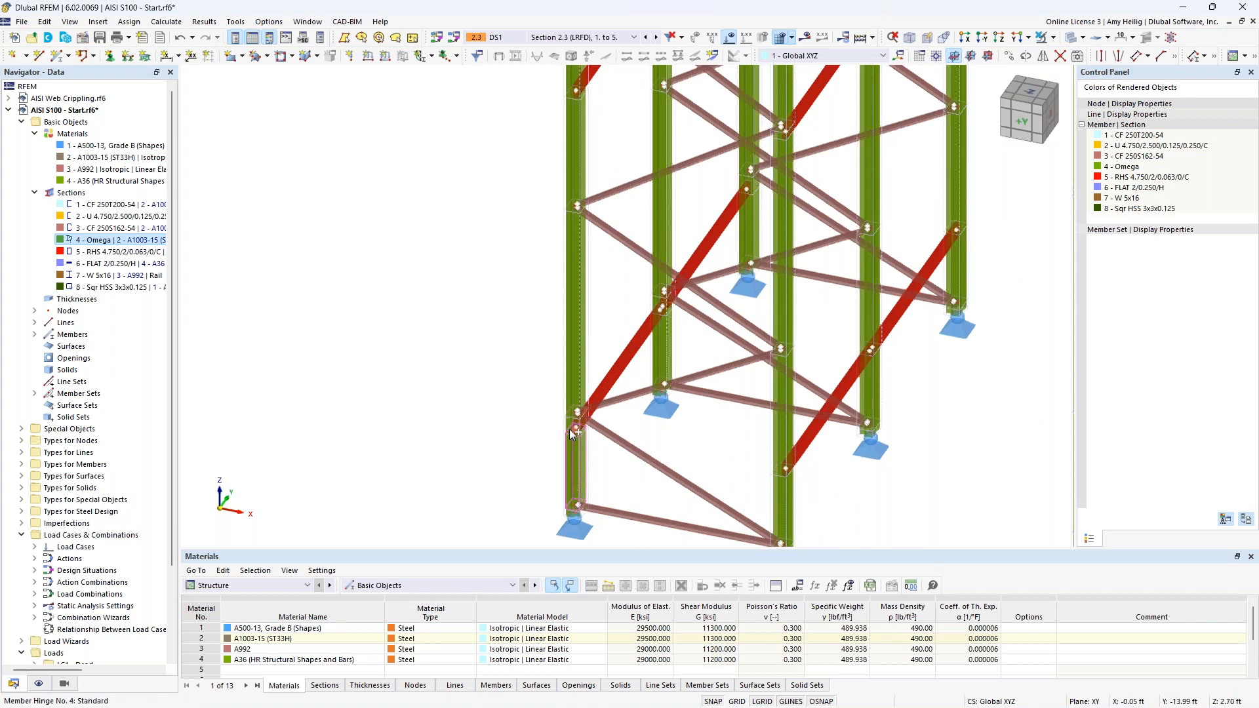
right_click(575, 181)
mouse_move(787, 241)
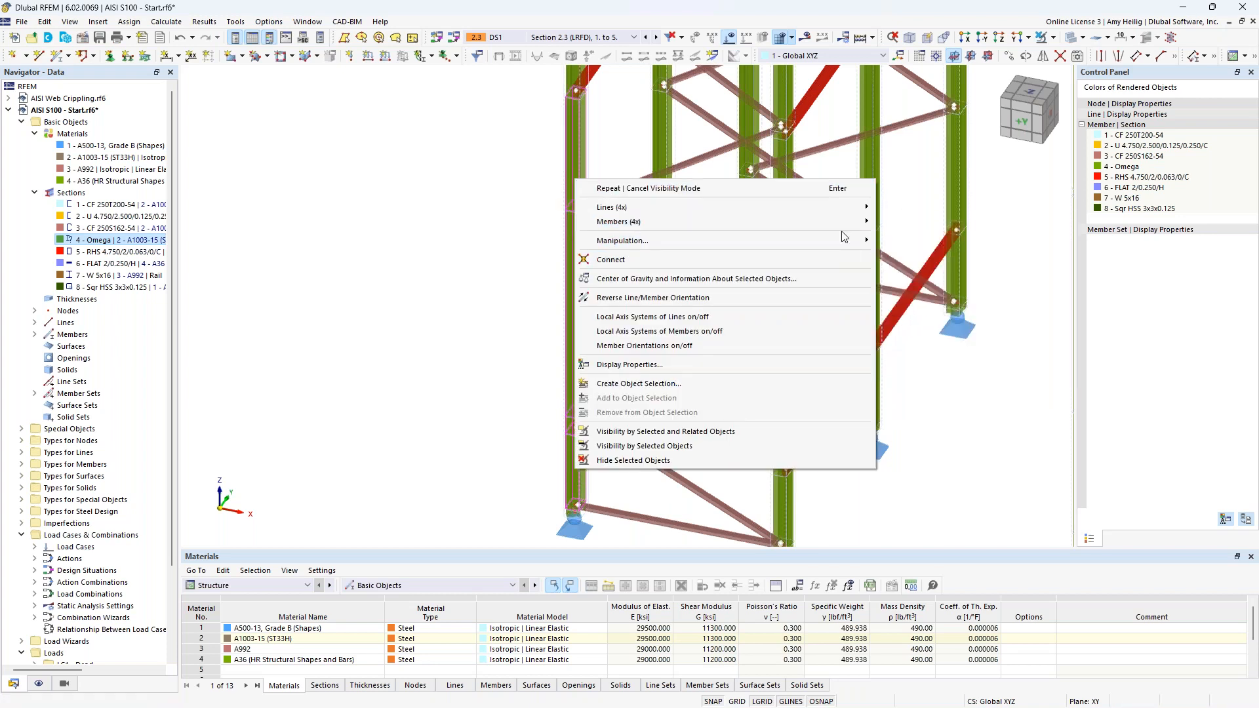
mouse_move(854, 224)
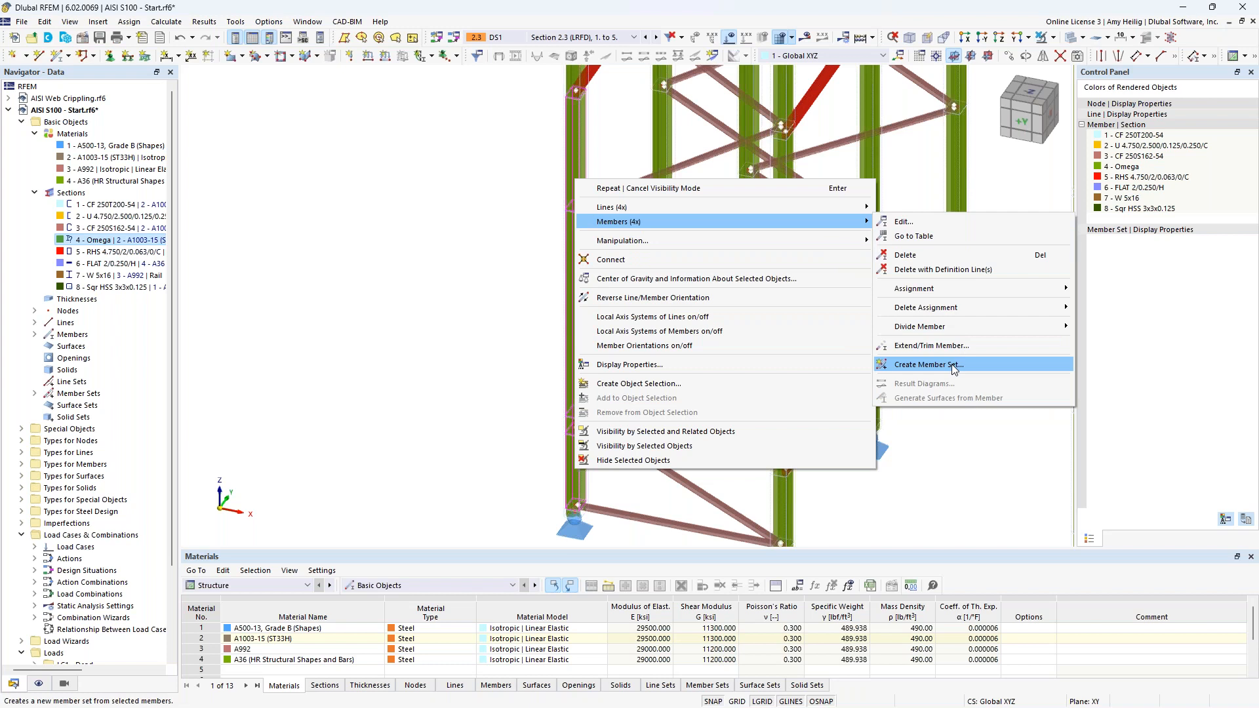
left_click(420, 280)
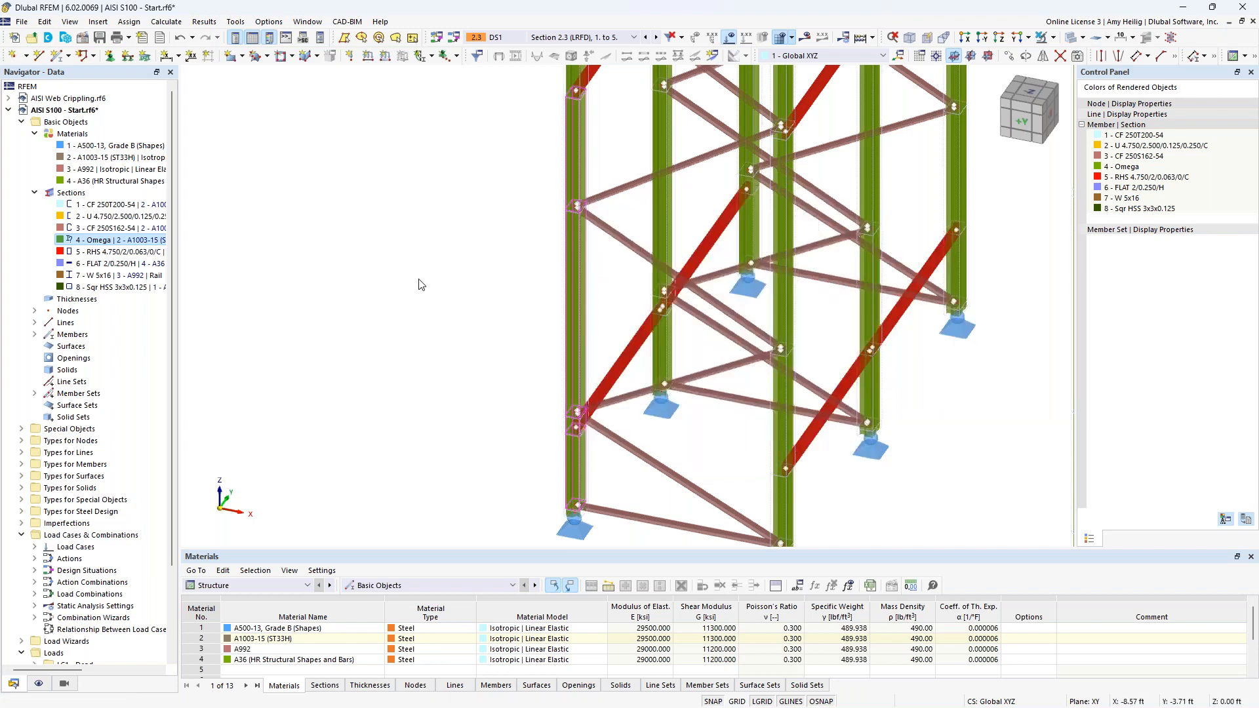
- Examine the continuous member sets defined for the columns, highlighting set 4 with members 107-120 in the model
left_click(31, 193)
left_click(34, 134)
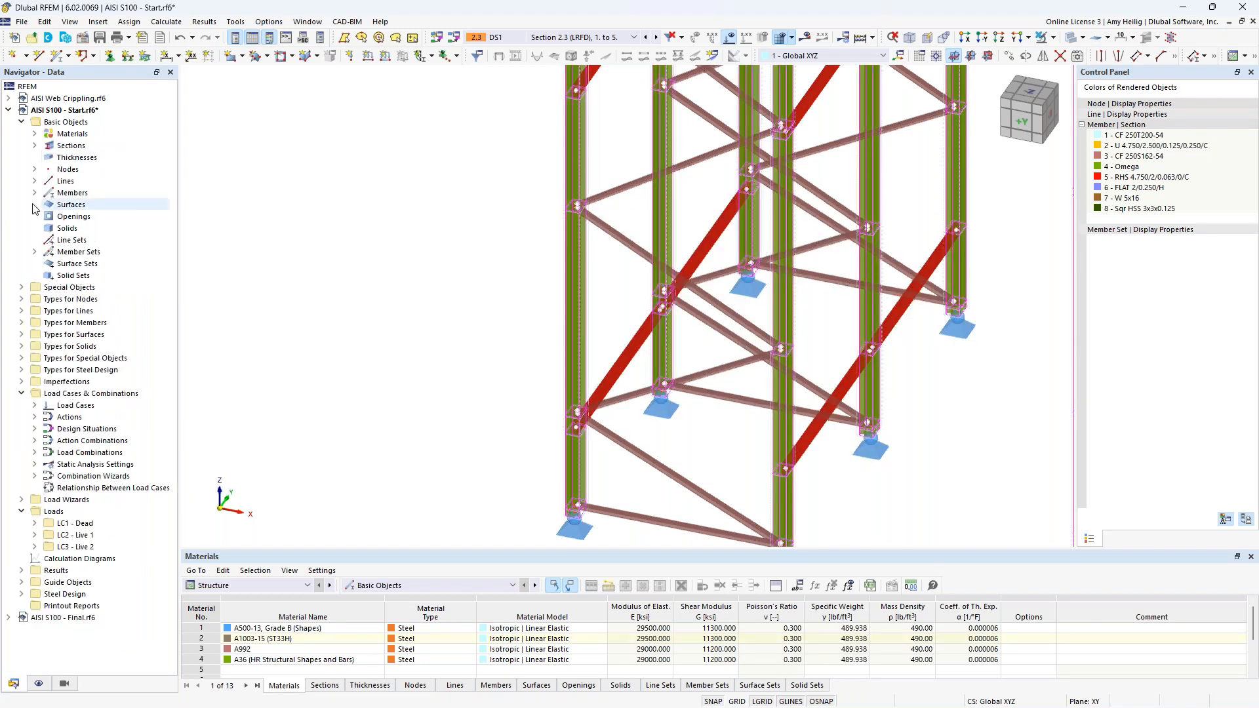
left_click(35, 253)
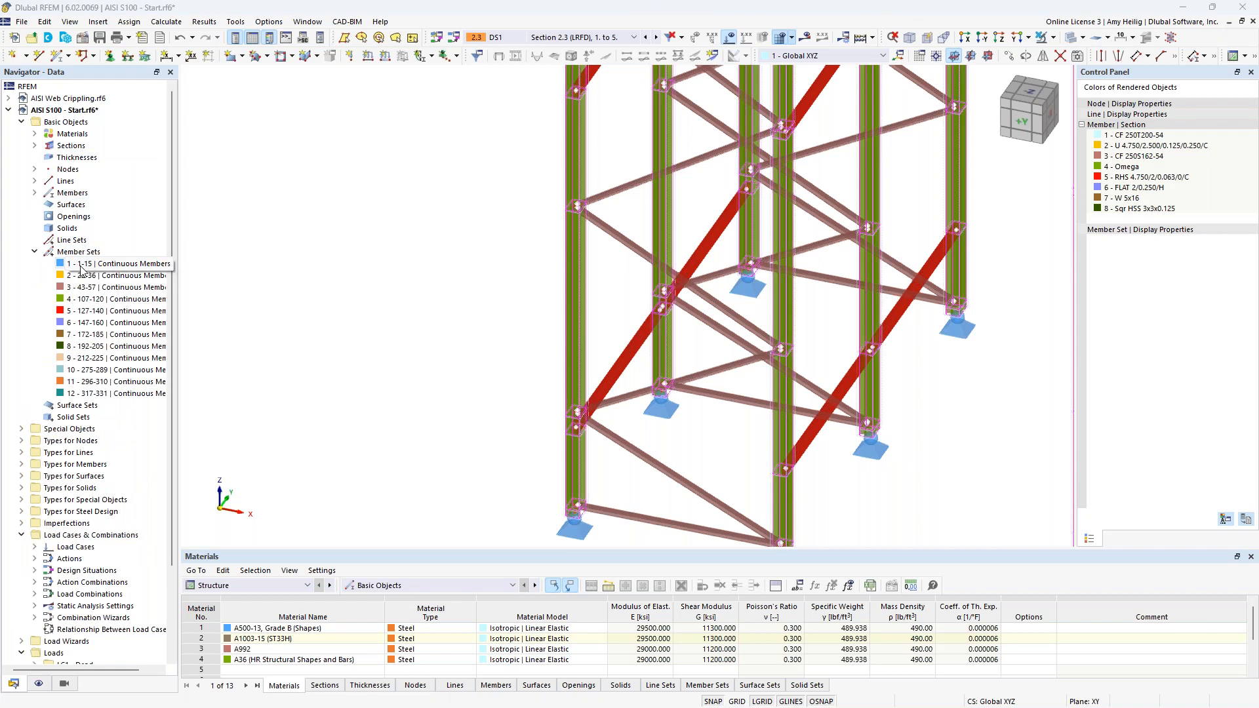
scroll(570, 396, "down", 7)
middle_click_drag(493, 357, 455, 430)
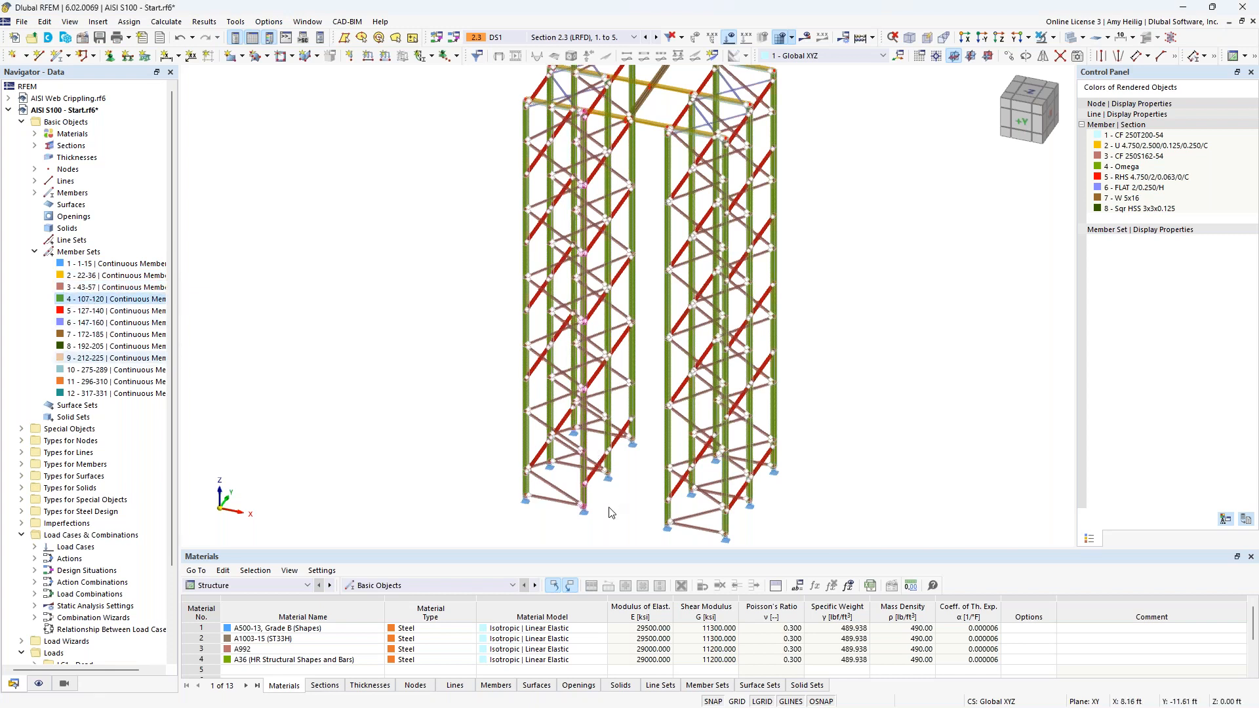
left_click(95, 296)
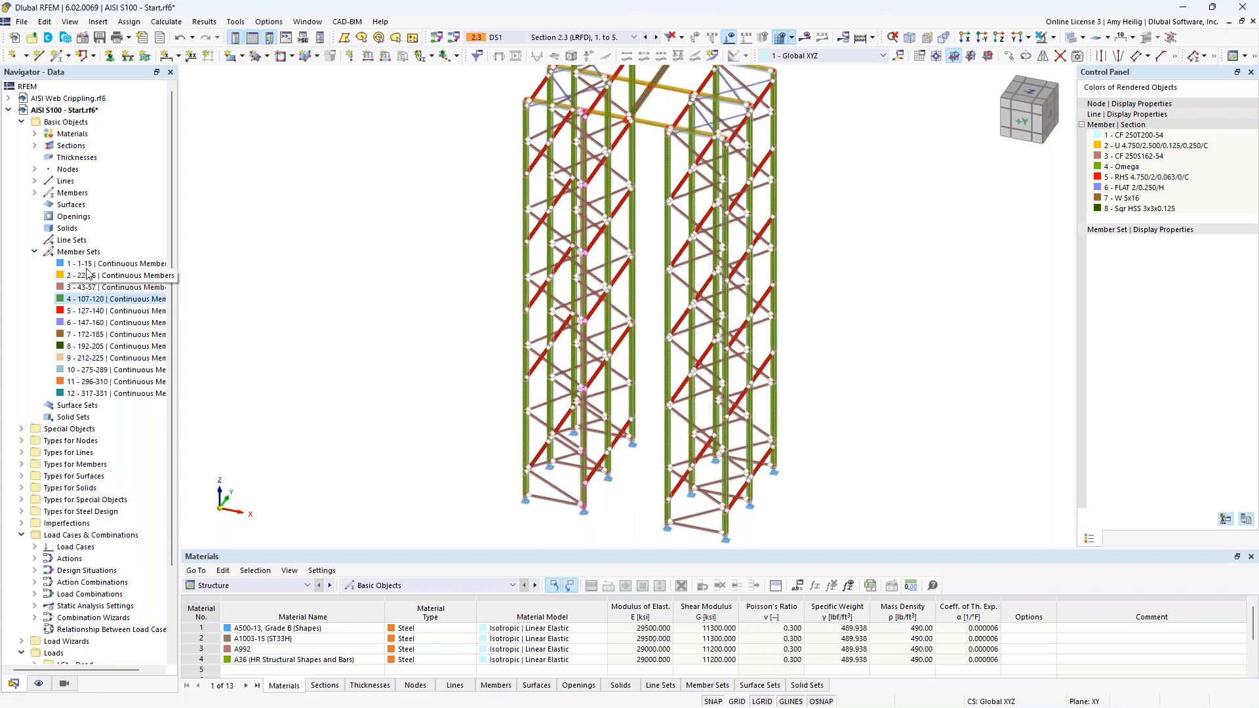
left_click(34, 253)
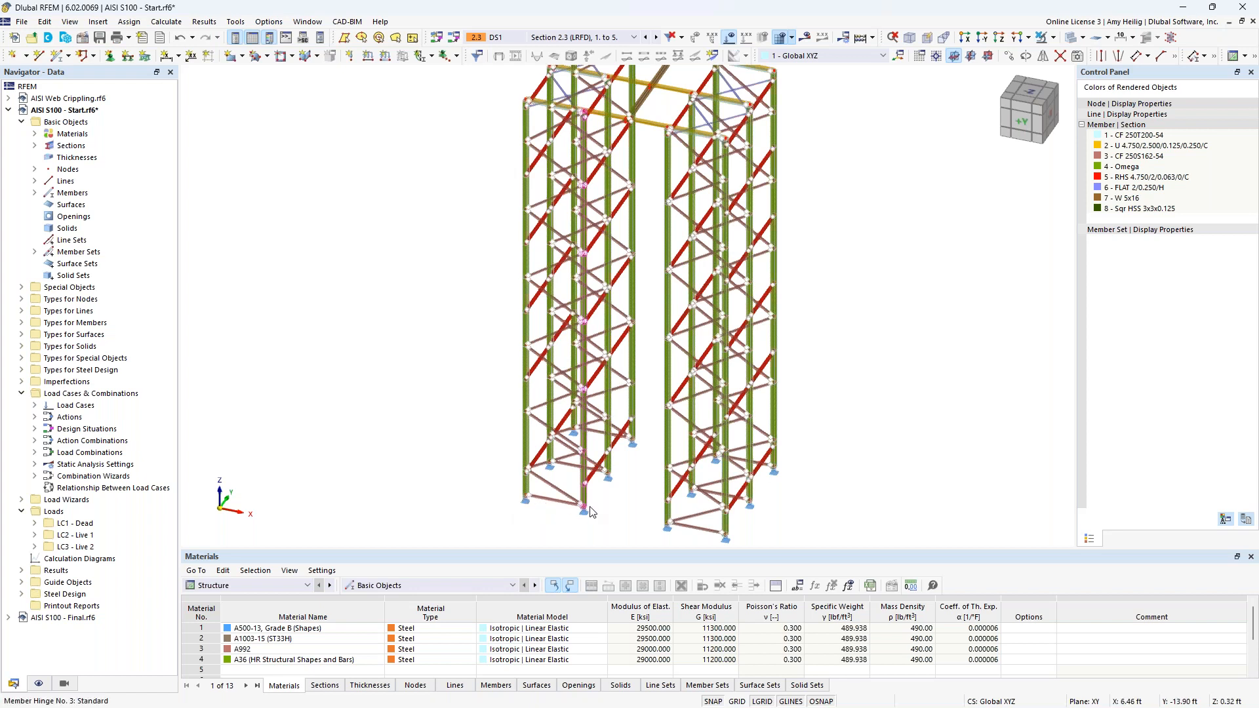
- Open the member hinges for editing, examine the conditions of hinges 1 and 2, and close them without changes
scroll(584, 511, "up", 5)
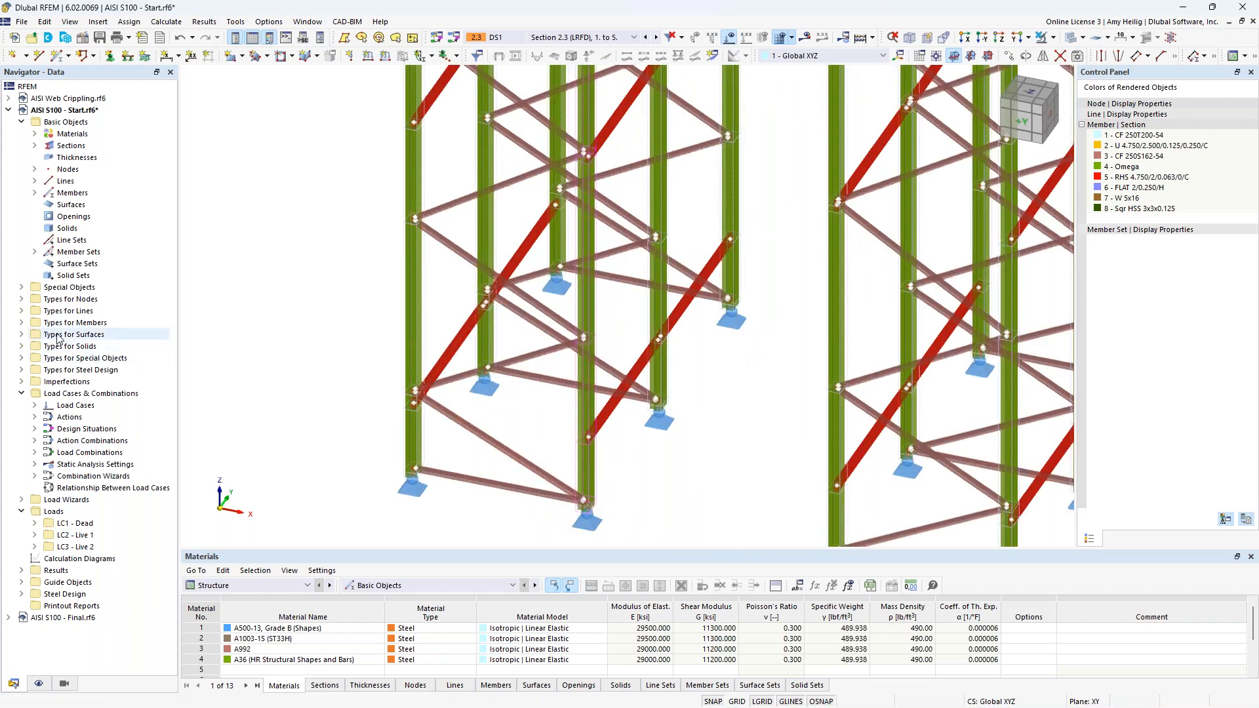
left_click(22, 323)
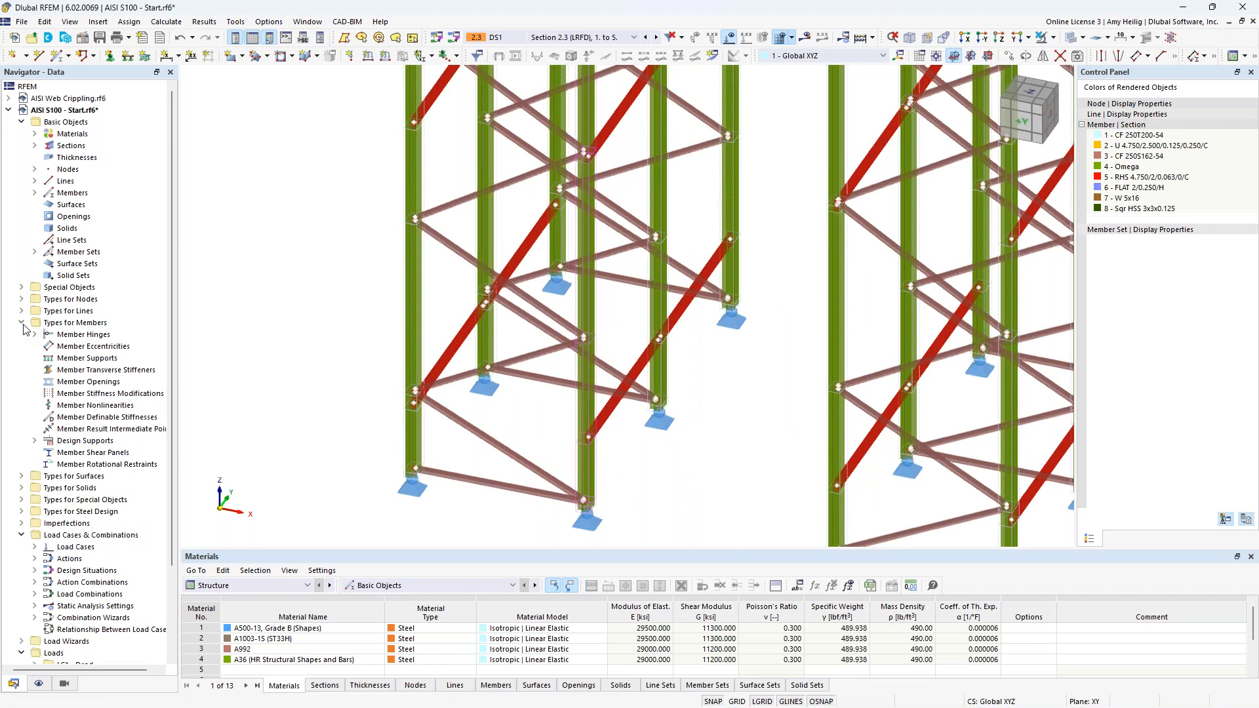
left_click(34, 335)
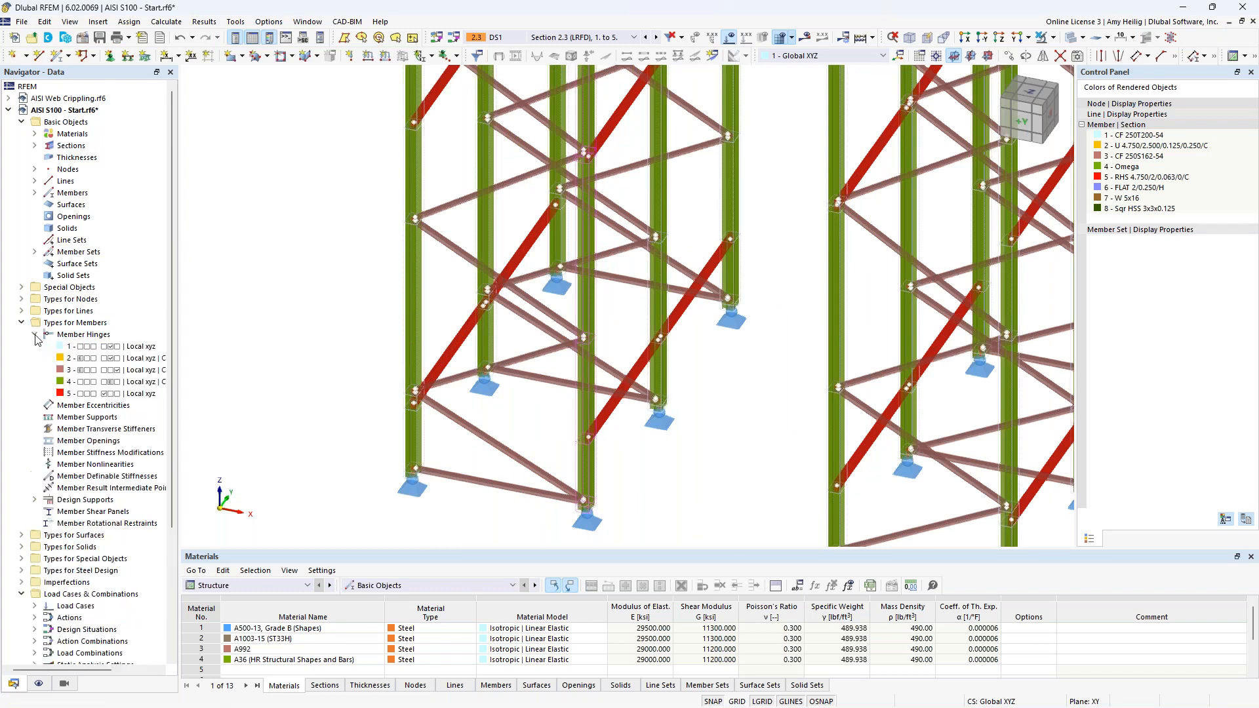
right_click(76, 337)
left_click(111, 349)
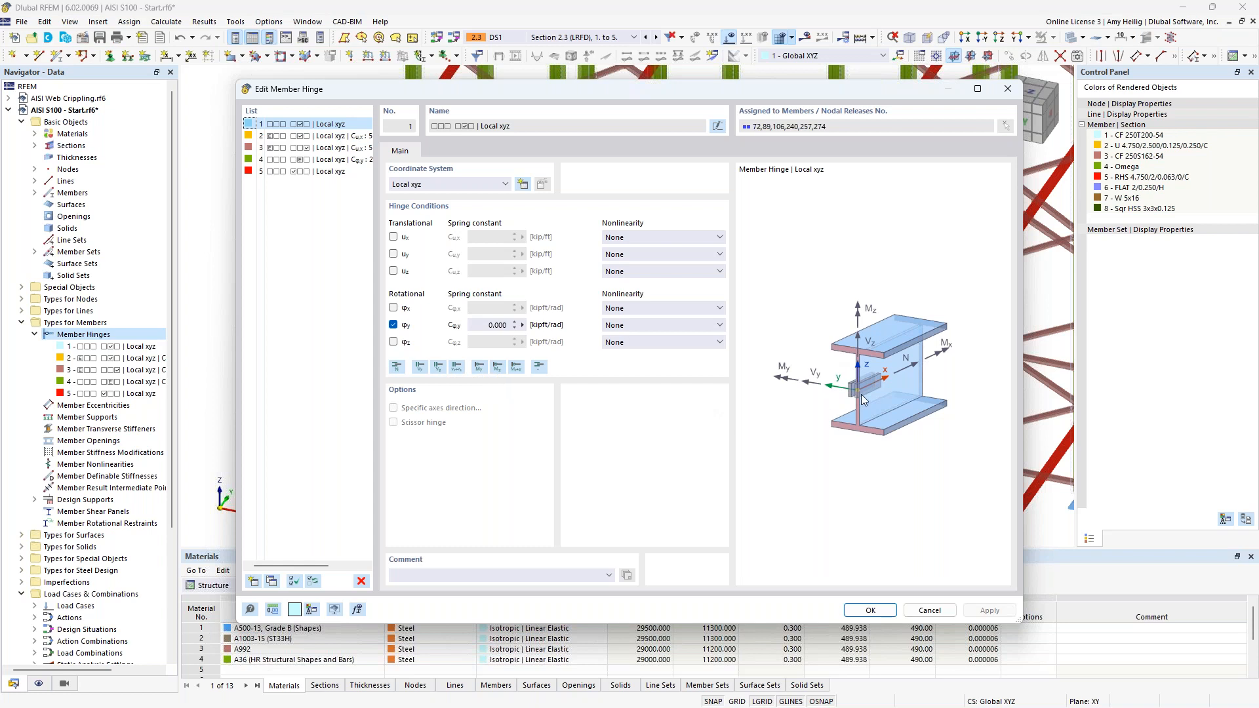
left_click(306, 139)
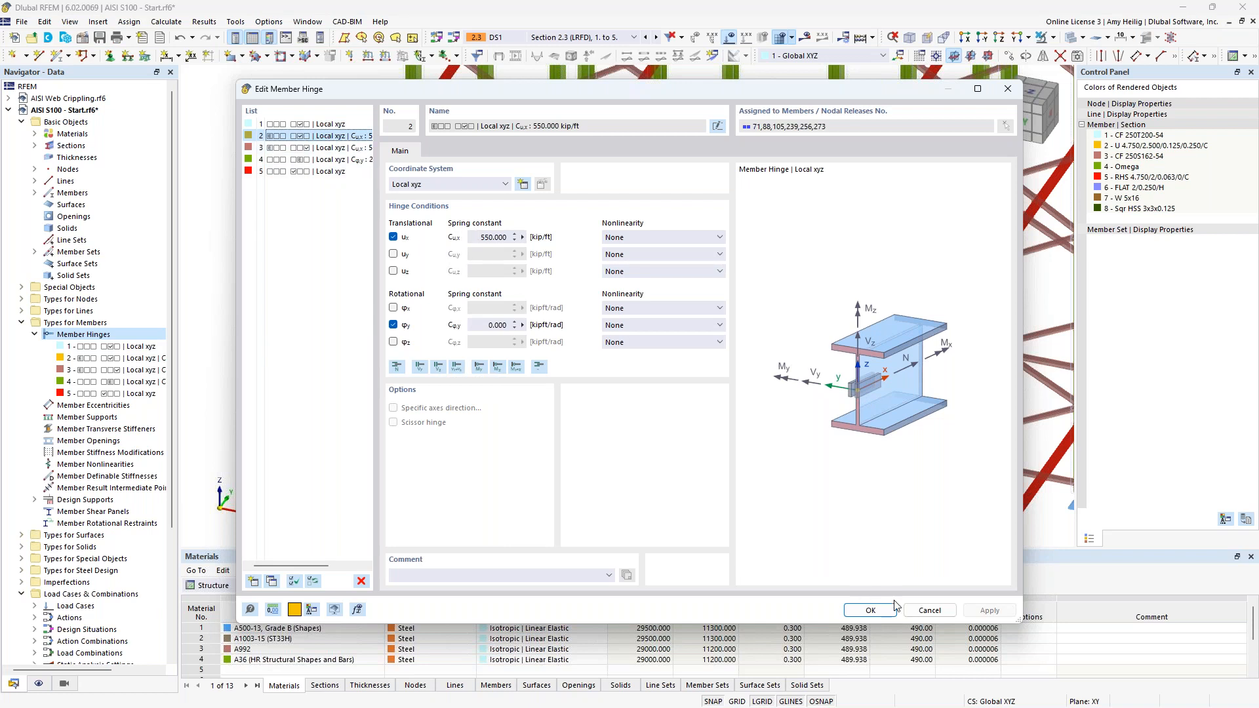
left_click(921, 611)
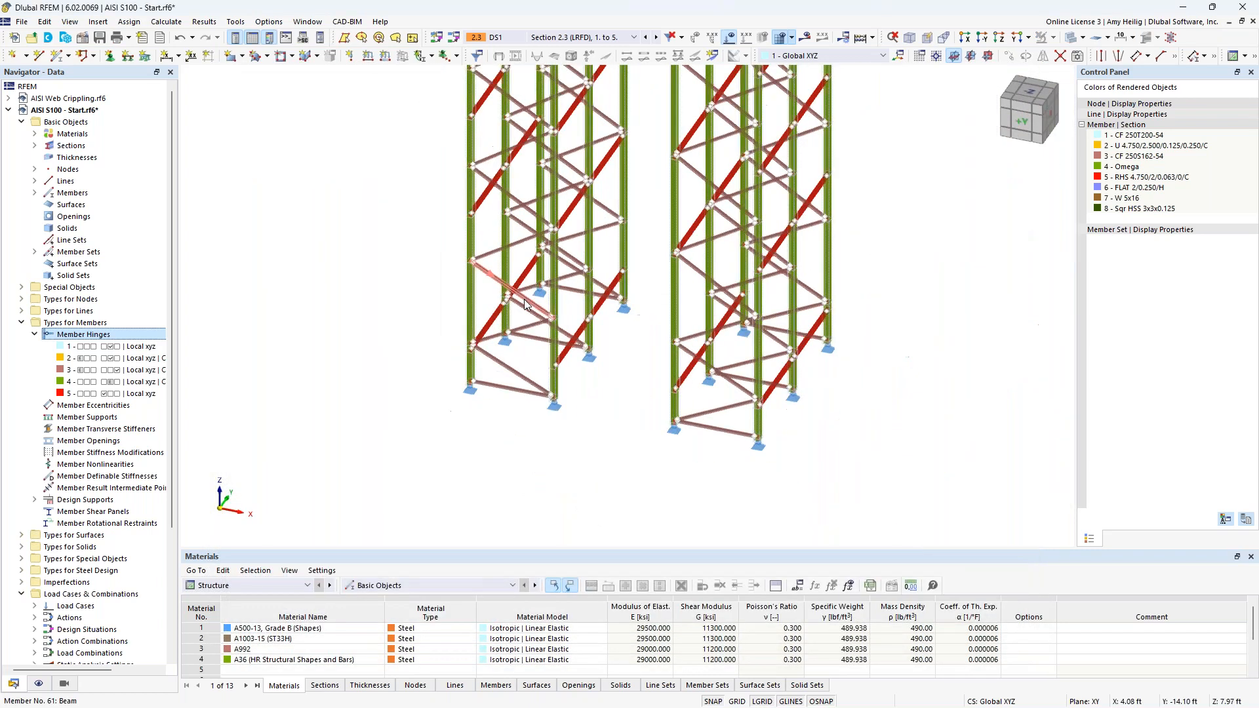
- Highlight member hinges 1, 2 and 3 one after another to examine where they are assigned across the rack
left_click(133, 348)
scroll(509, 372, "down", 3)
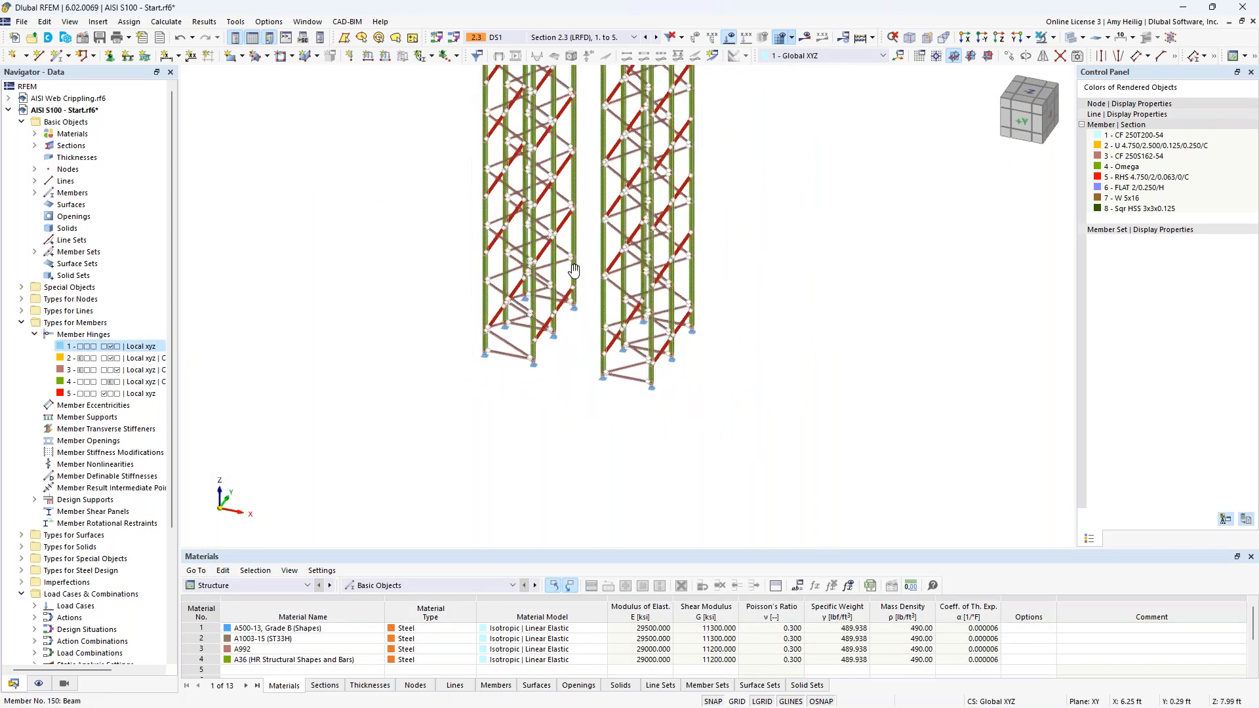
left_click(122, 359)
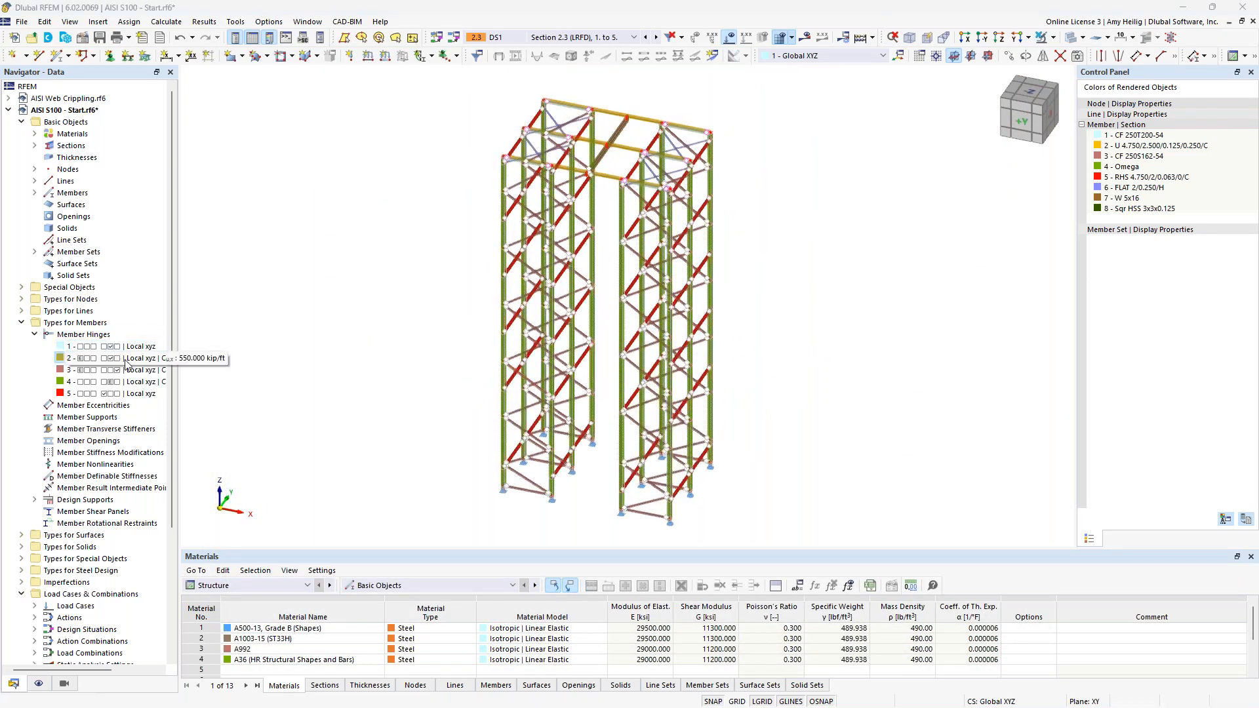
left_click(133, 371)
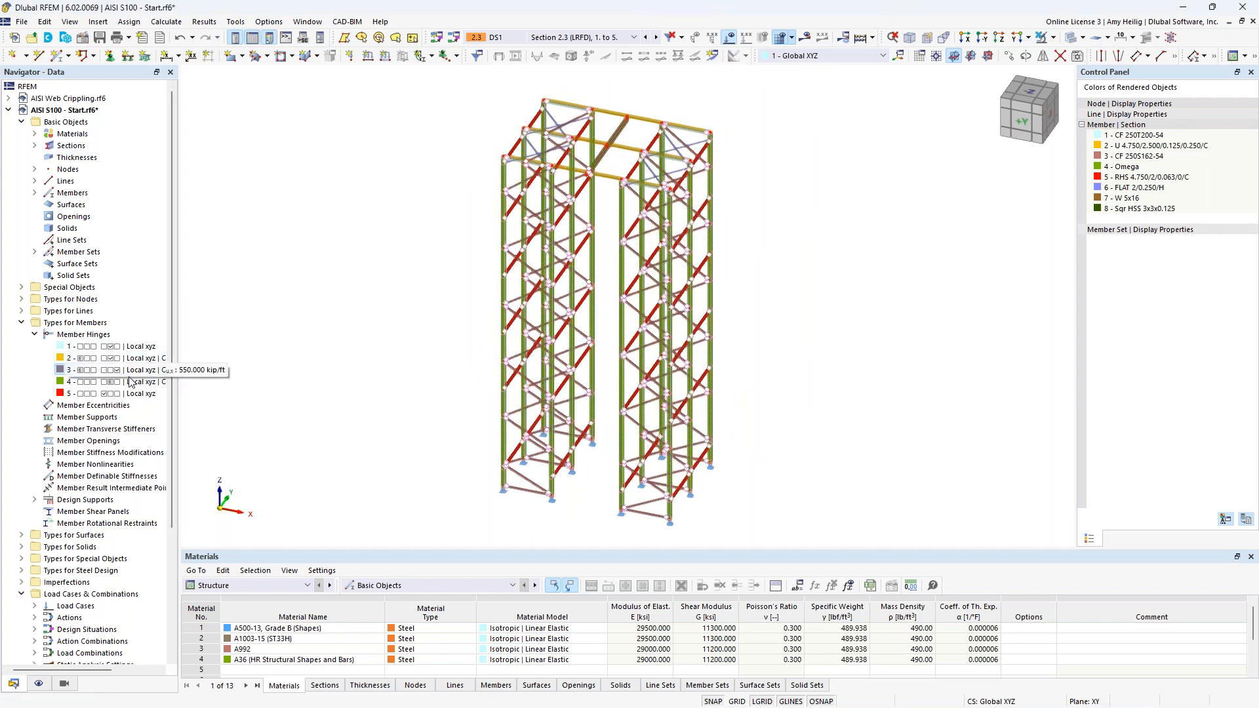
- Open the nodal support assigned to a corner column's base node 49 for editing and examine its translational and rotational conditions
left_click(35, 336)
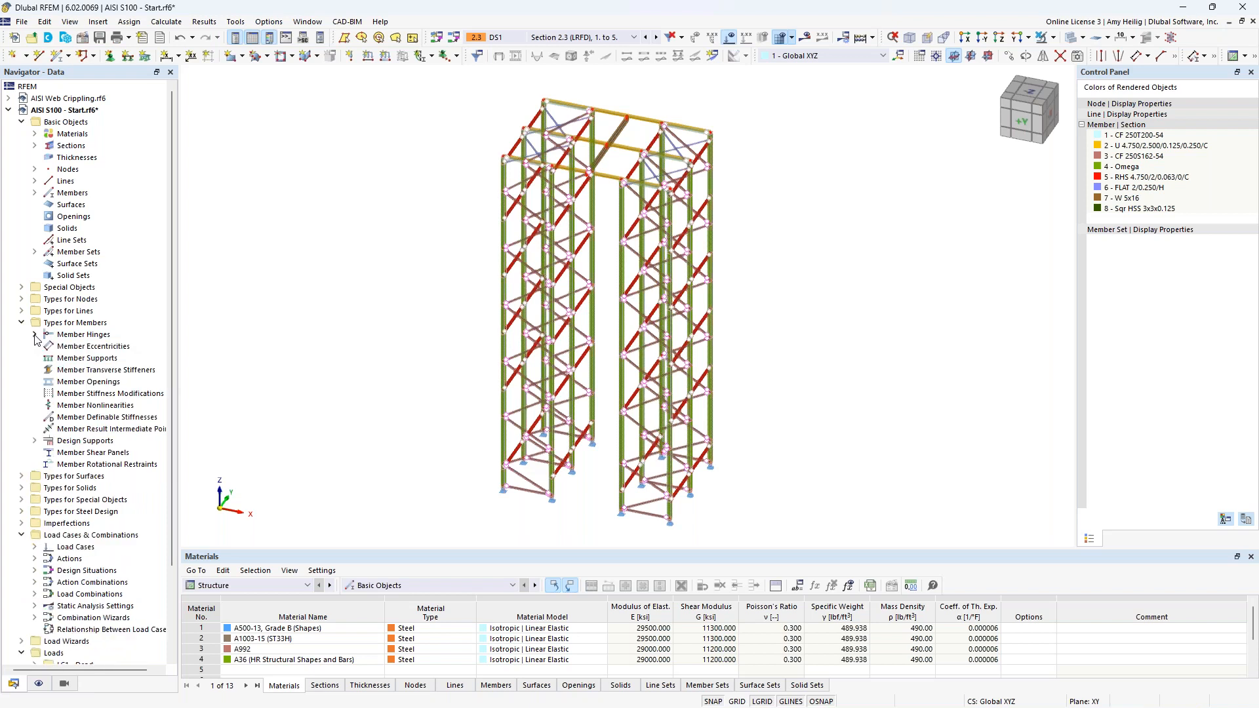
middle_click_drag(444, 474, 447, 471)
scroll(539, 517, "up", 2)
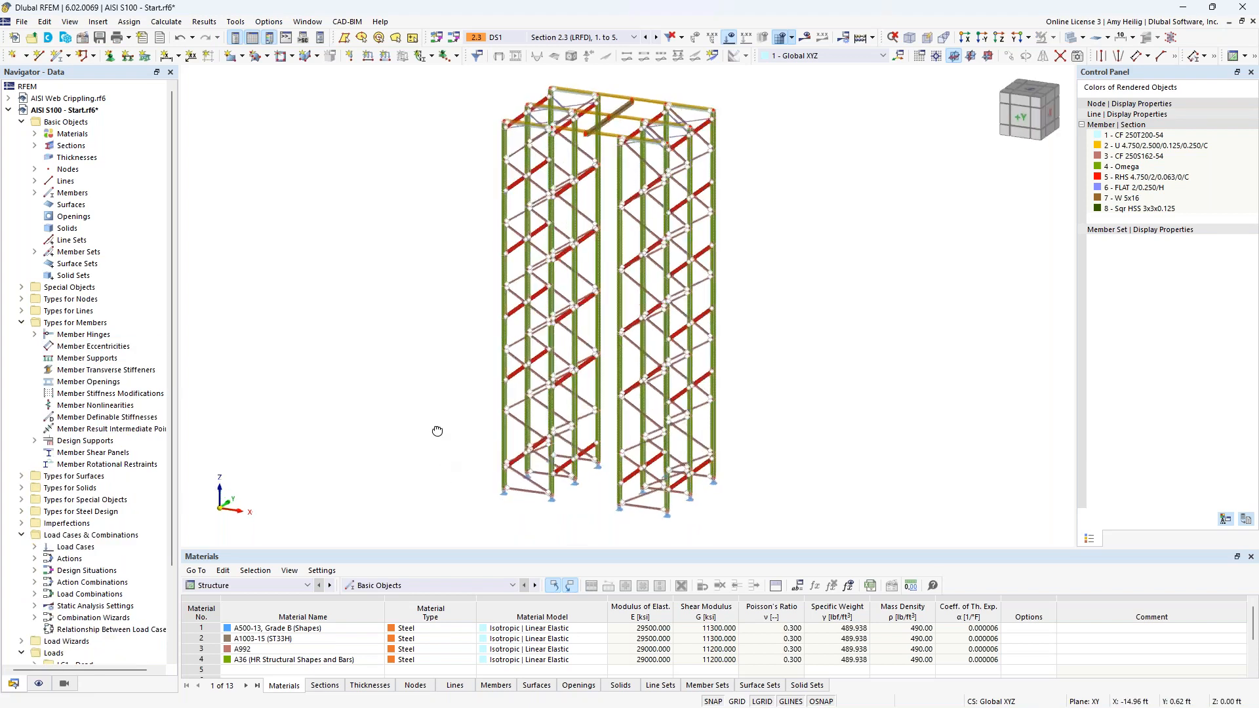
scroll(562, 525, "up", 5)
scroll(562, 525, "up", 2)
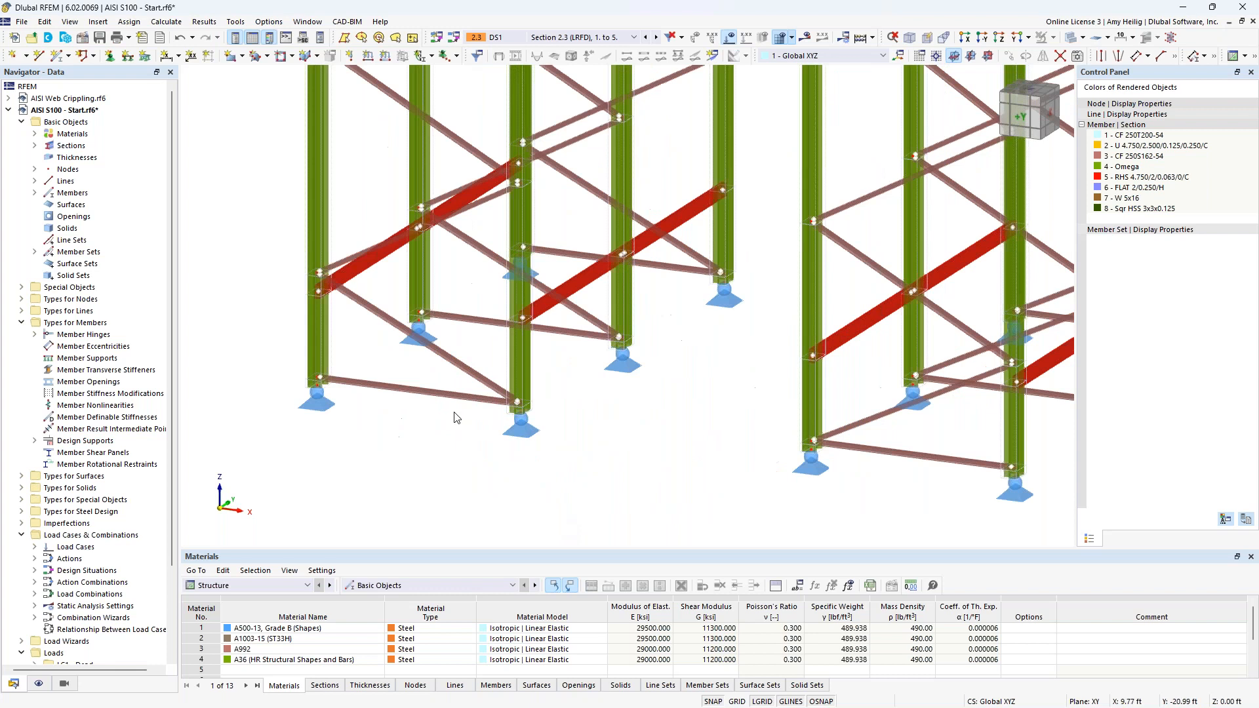
left_click(110, 60)
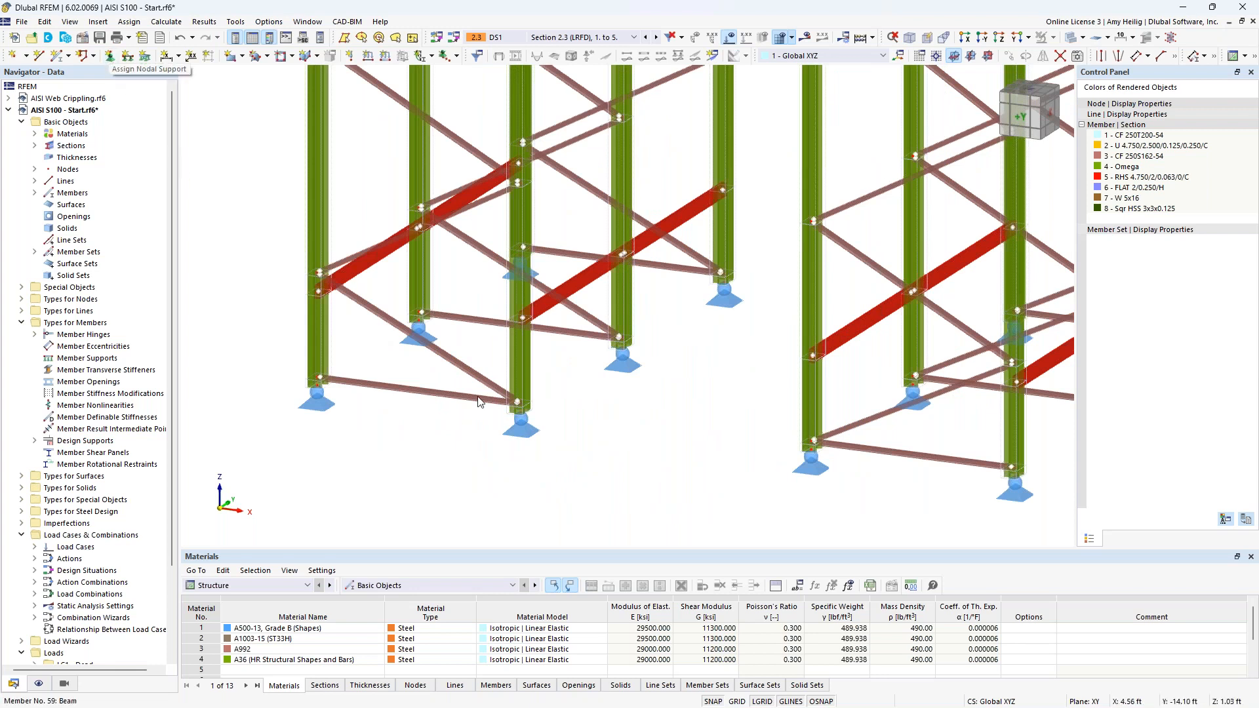
left_click(523, 434)
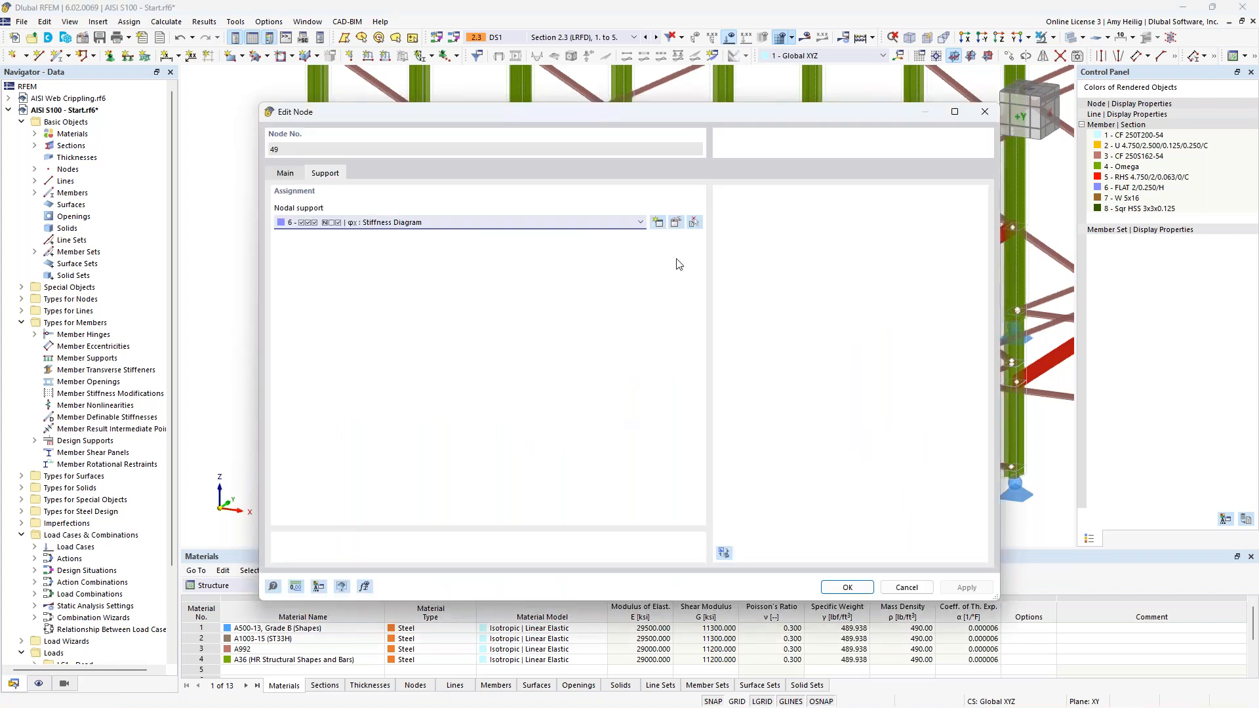
left_click(676, 225)
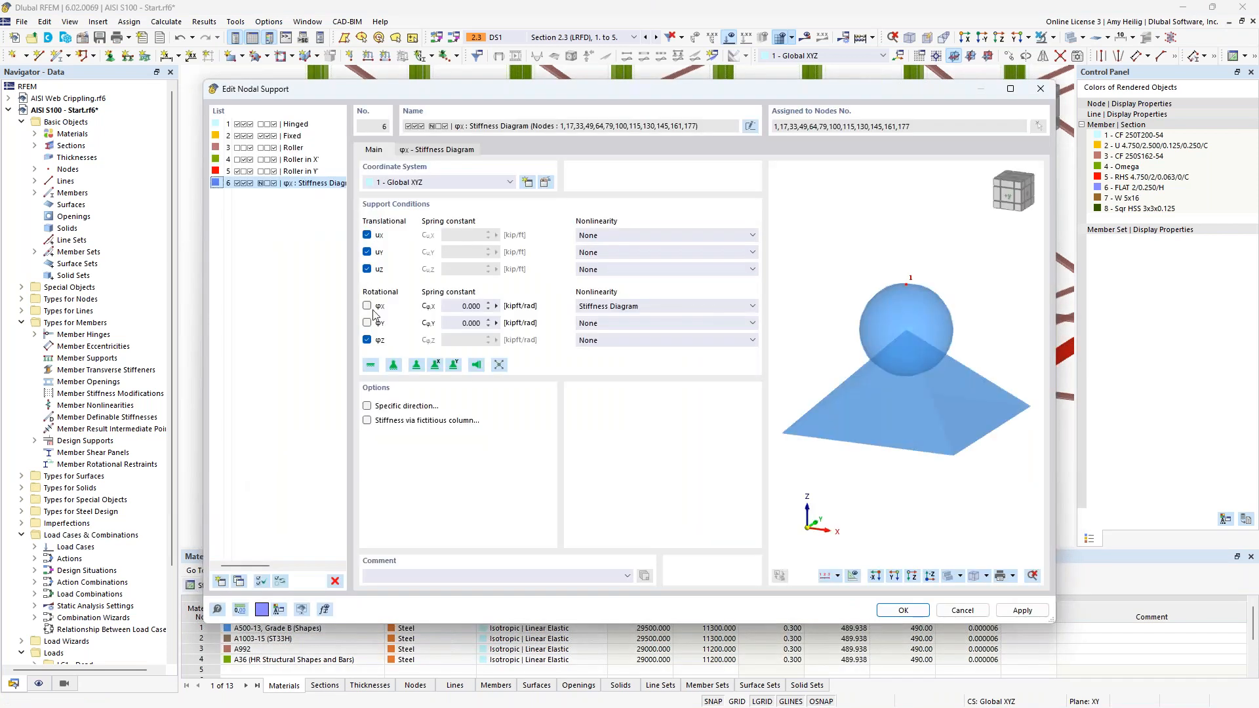
left_click_drag(439, 90, 533, 83)
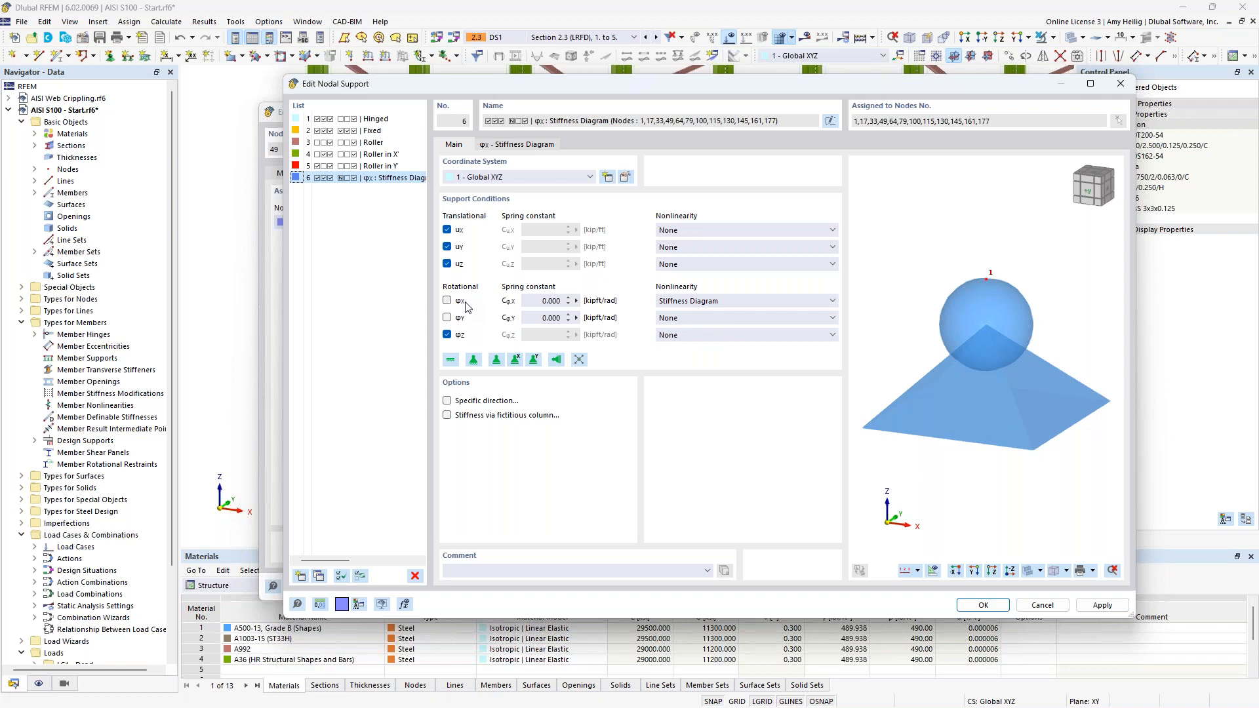
- Examine the nonlinearity options and stiffness diagram for the support's rotation about X, and close without changes
left_click(681, 303)
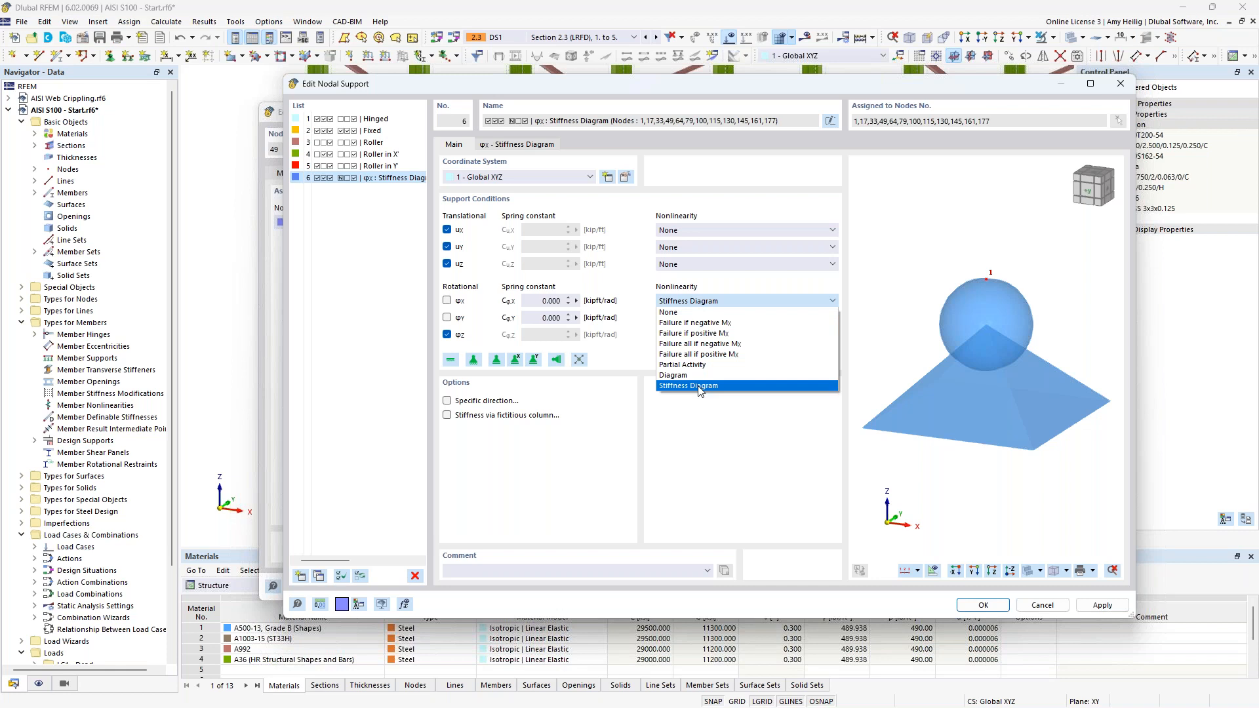
left_click(707, 418)
left_click(527, 145)
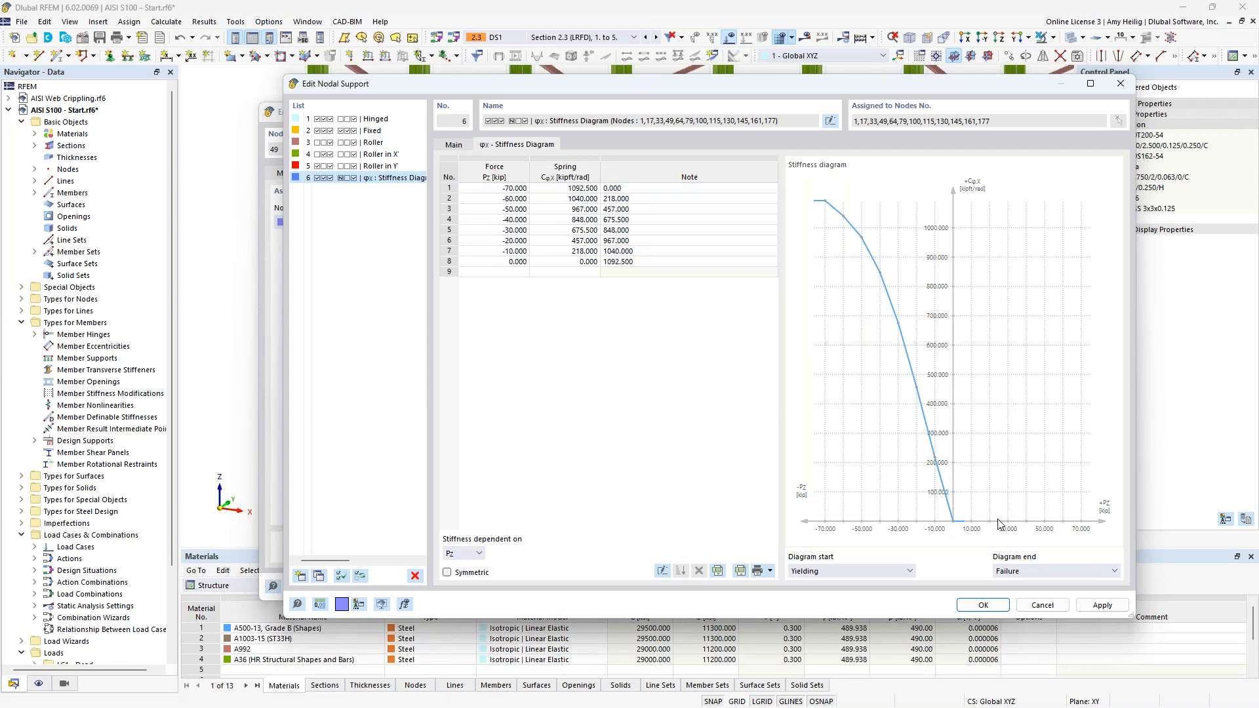
left_click(1043, 605)
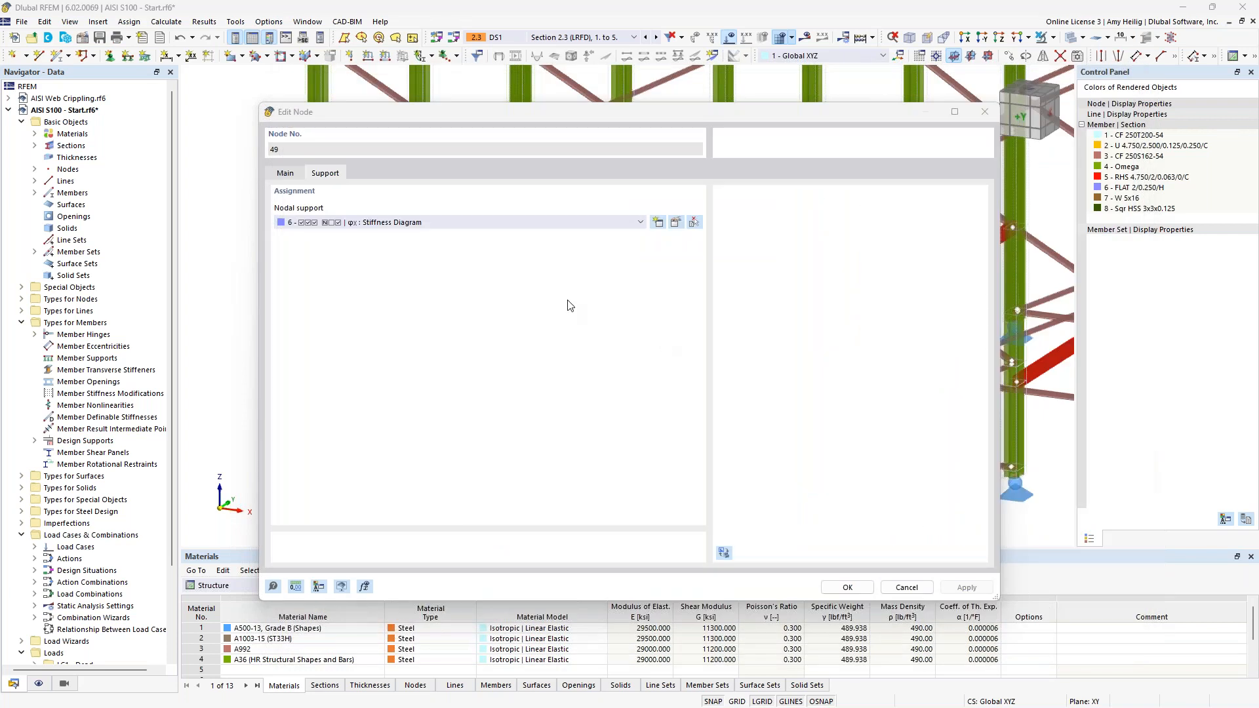
left_click(907, 587)
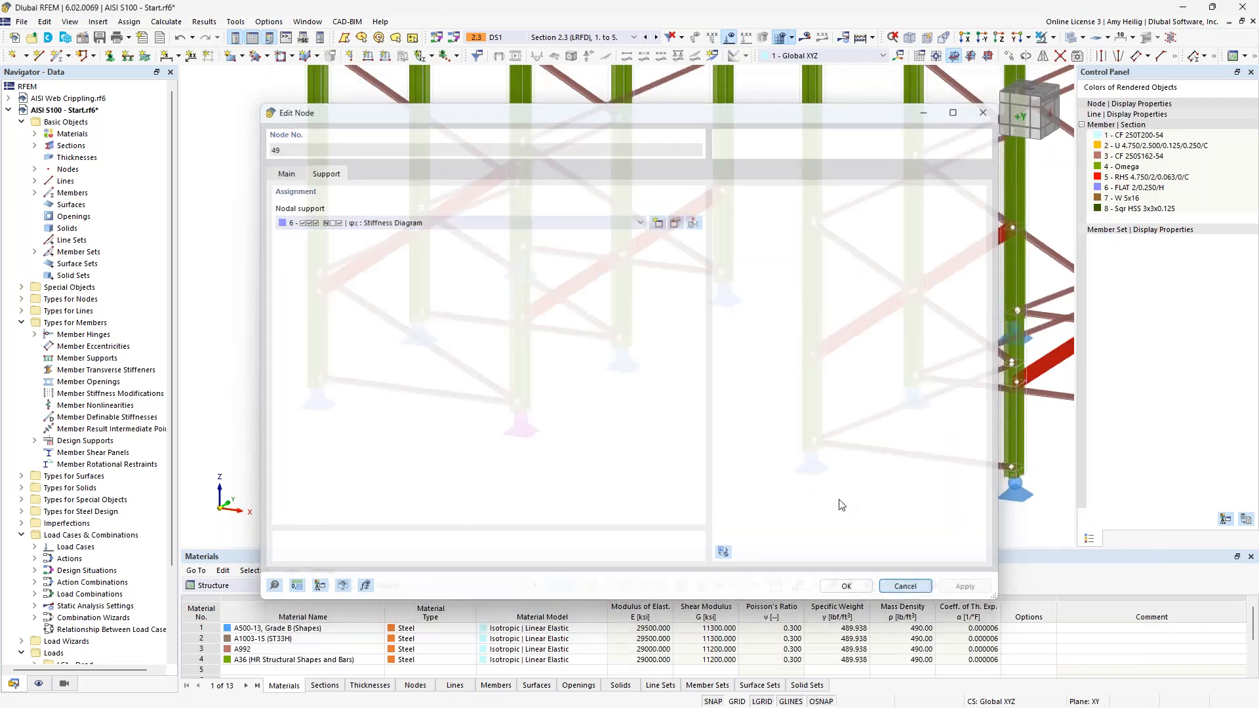
- Activate load case LC1 Dead and examine its self-weight settings and the available action categories
scroll(682, 410, "down", 1)
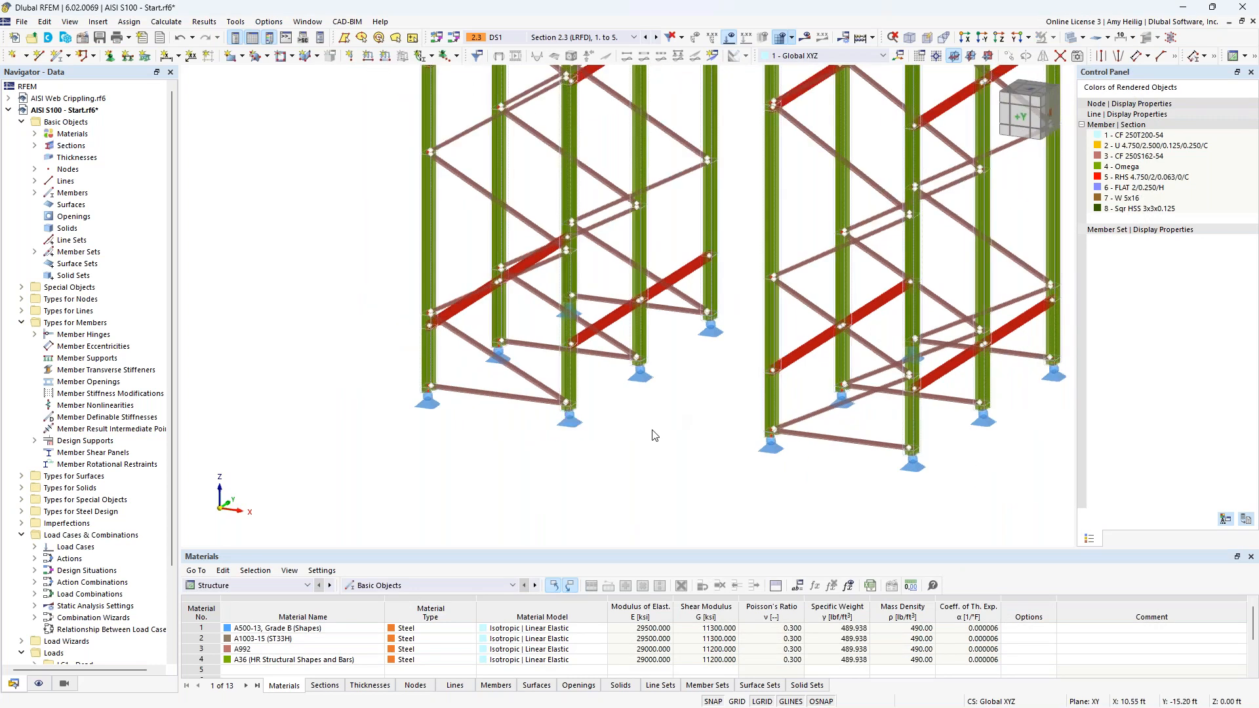
scroll(653, 433, "down", 6)
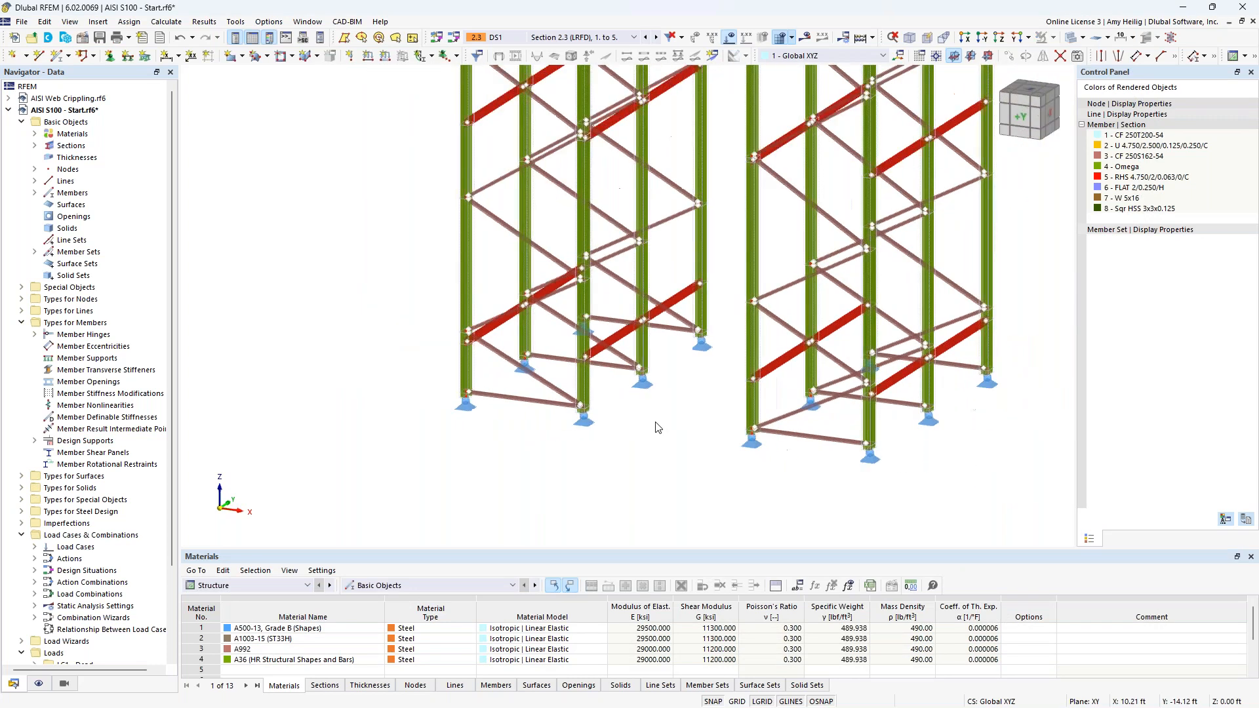
middle_click_drag(665, 373, 608, 449)
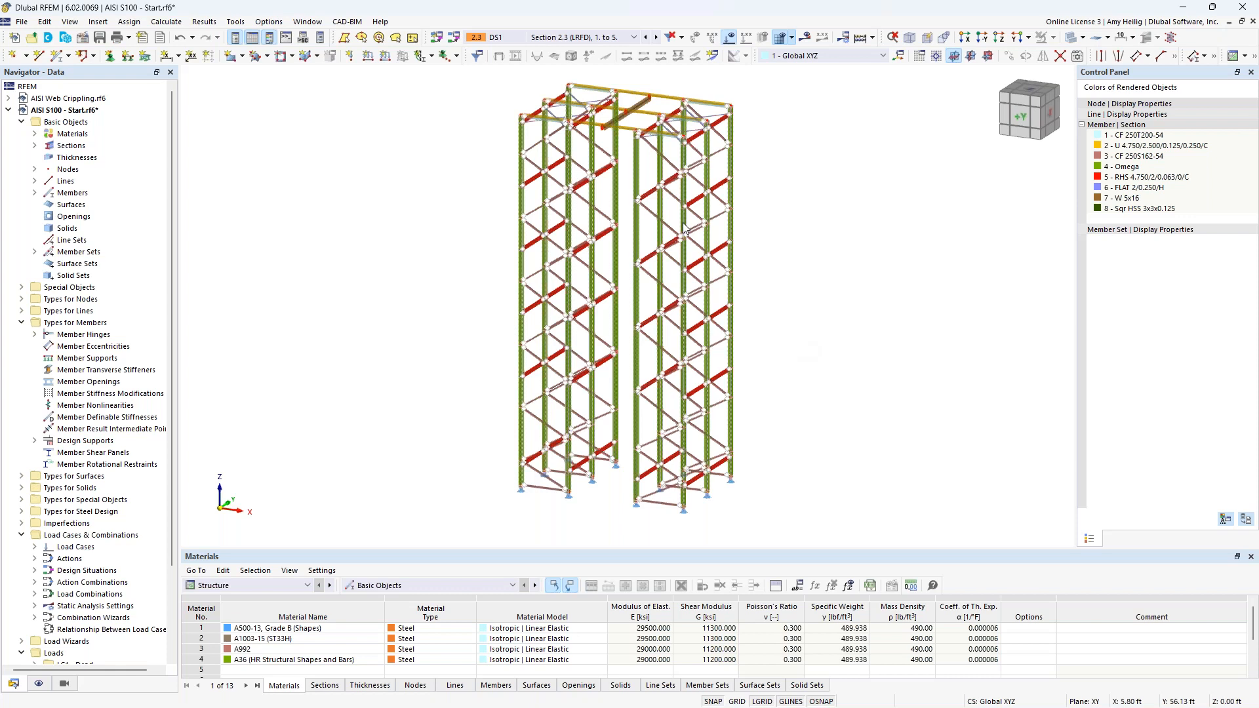
left_click(550, 40)
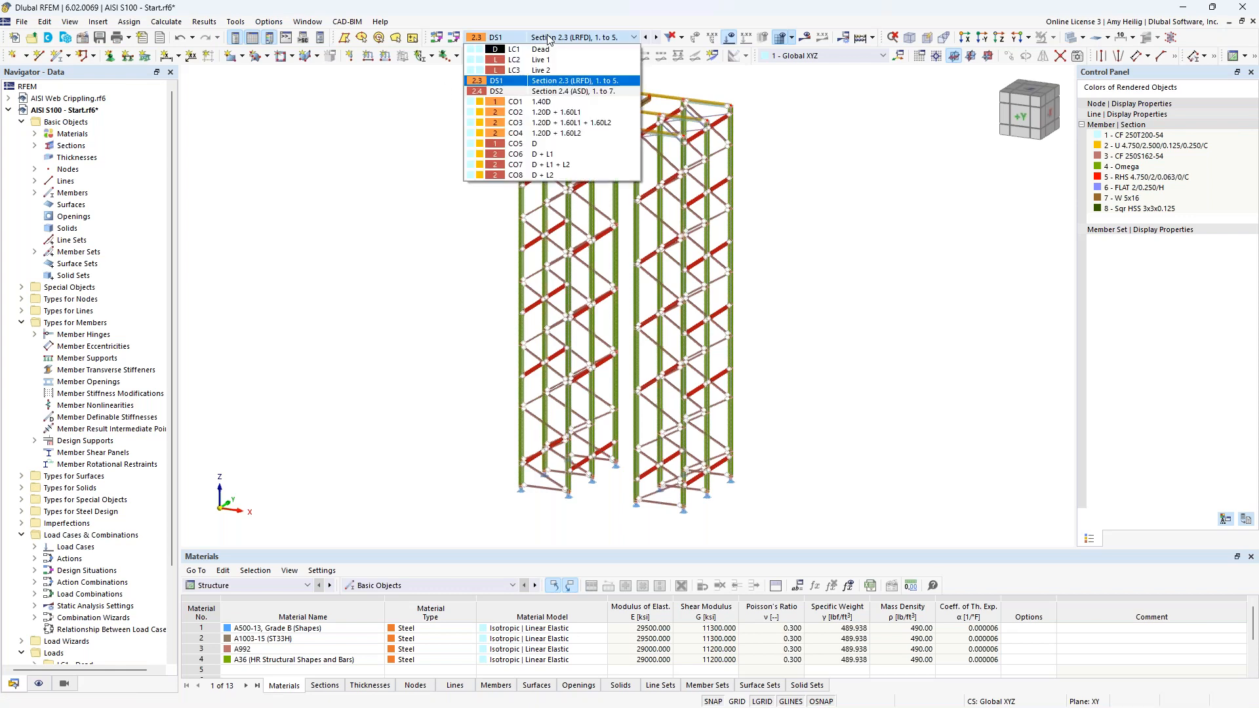
left_click(549, 51)
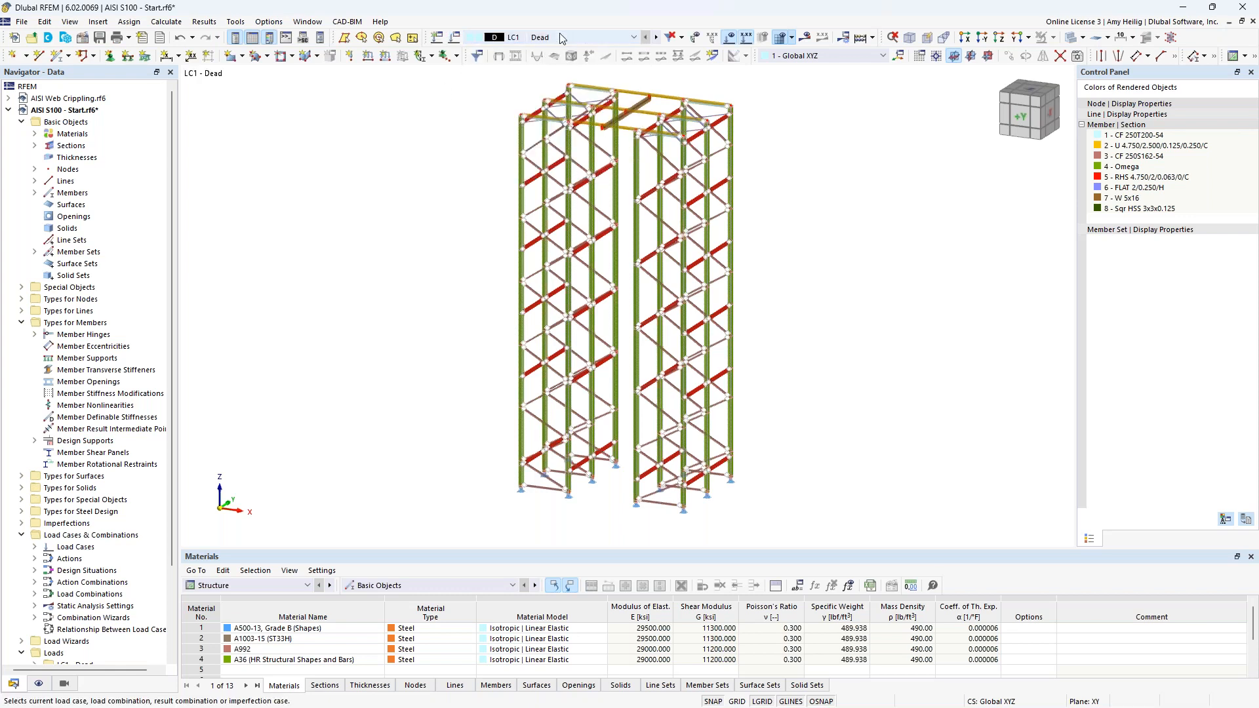
left_click(454, 40)
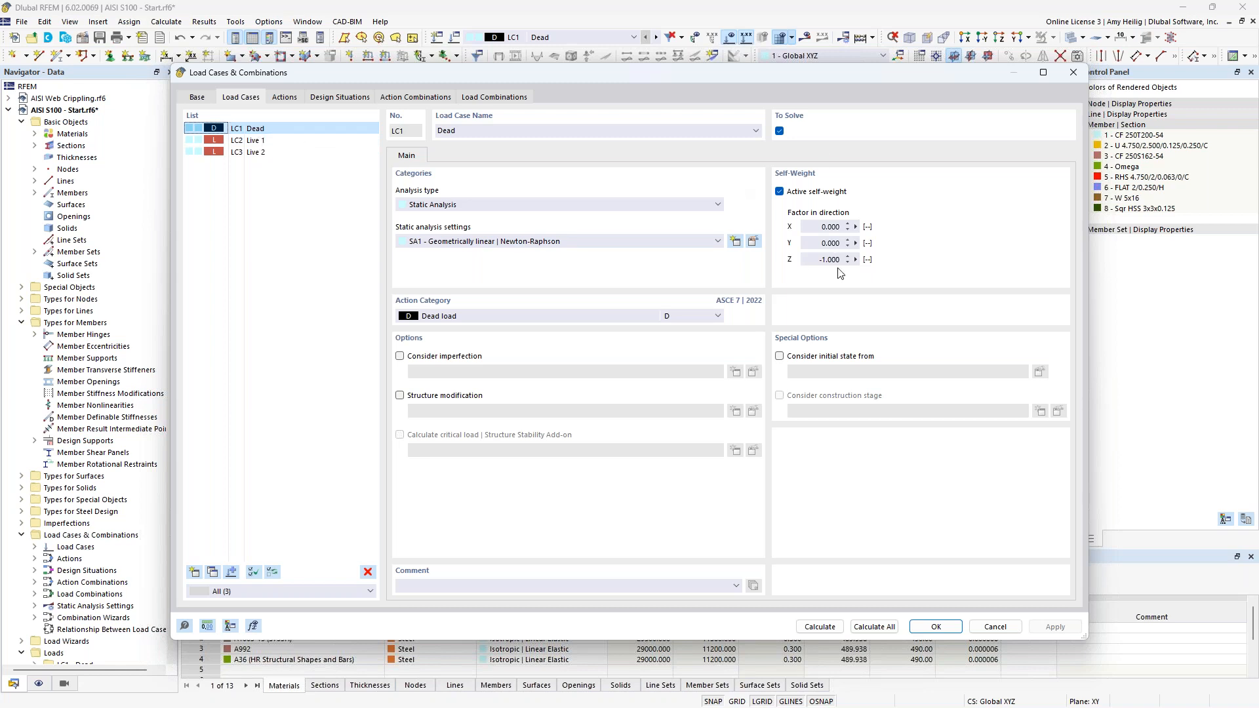
left_click(623, 316)
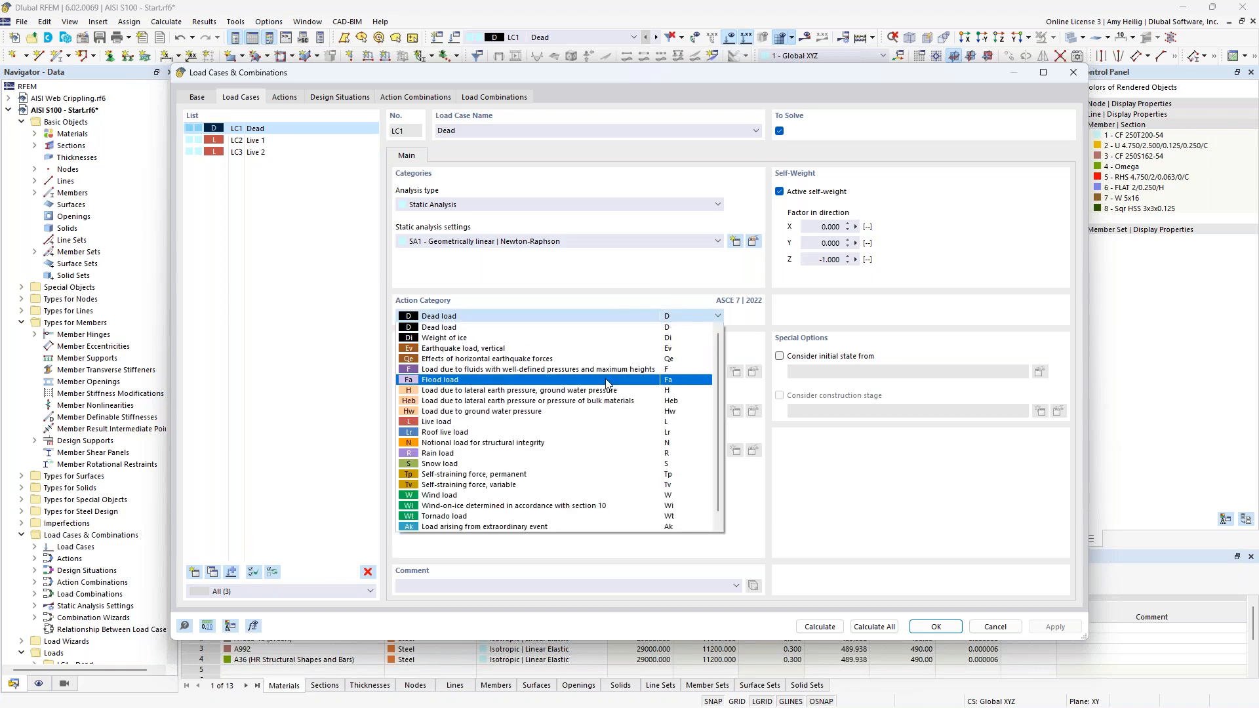
left_click(582, 270)
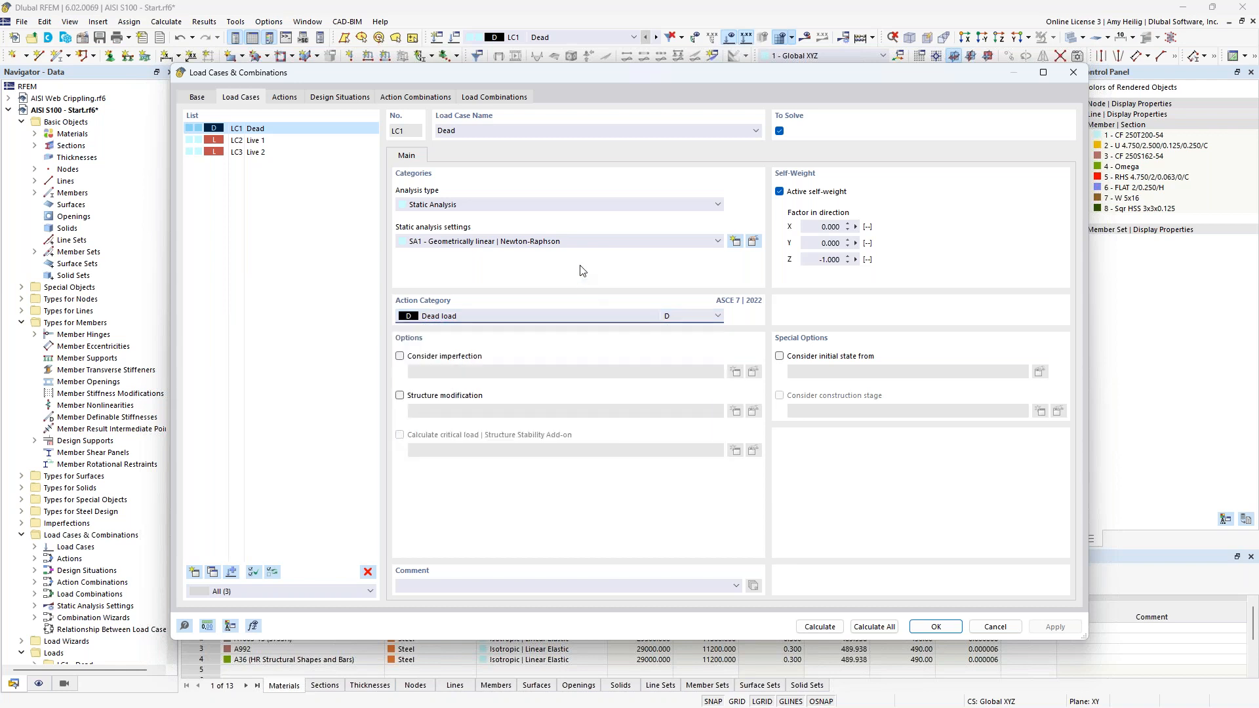
- Examine the standard groups available for load case classification and the combination wizard, keeping ASCE 7, edition 2022
left_click(197, 97)
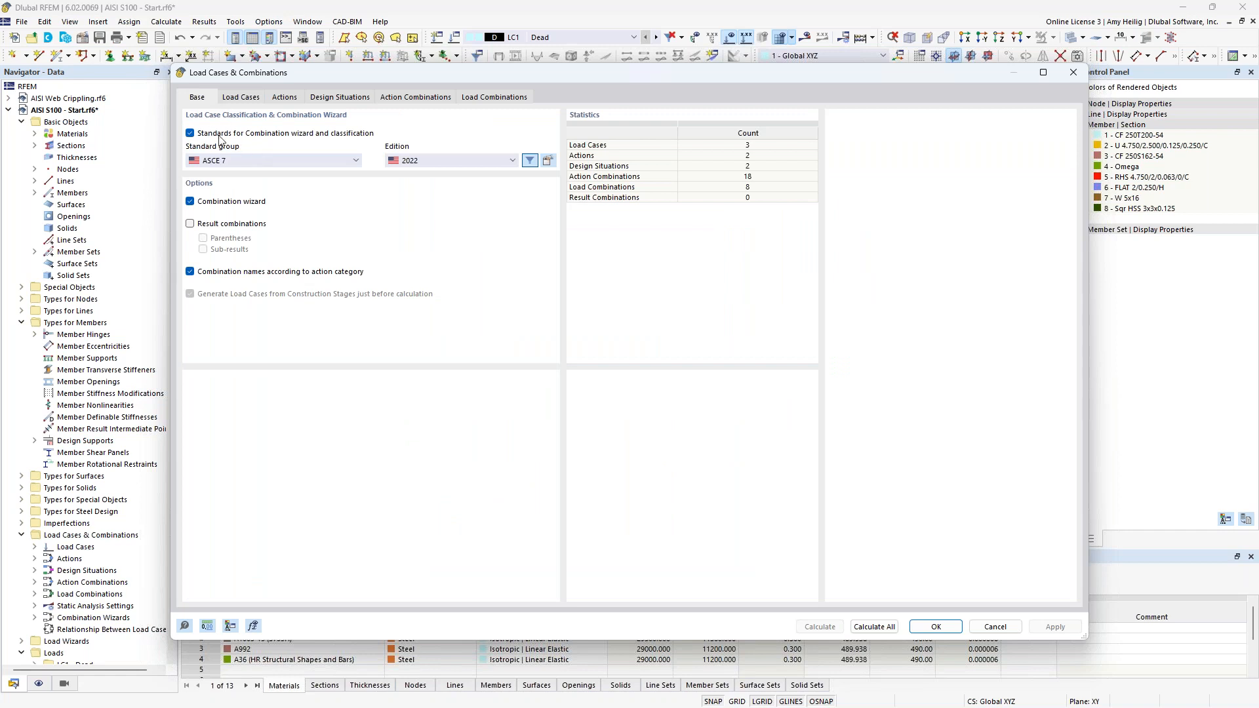
left_click(255, 163)
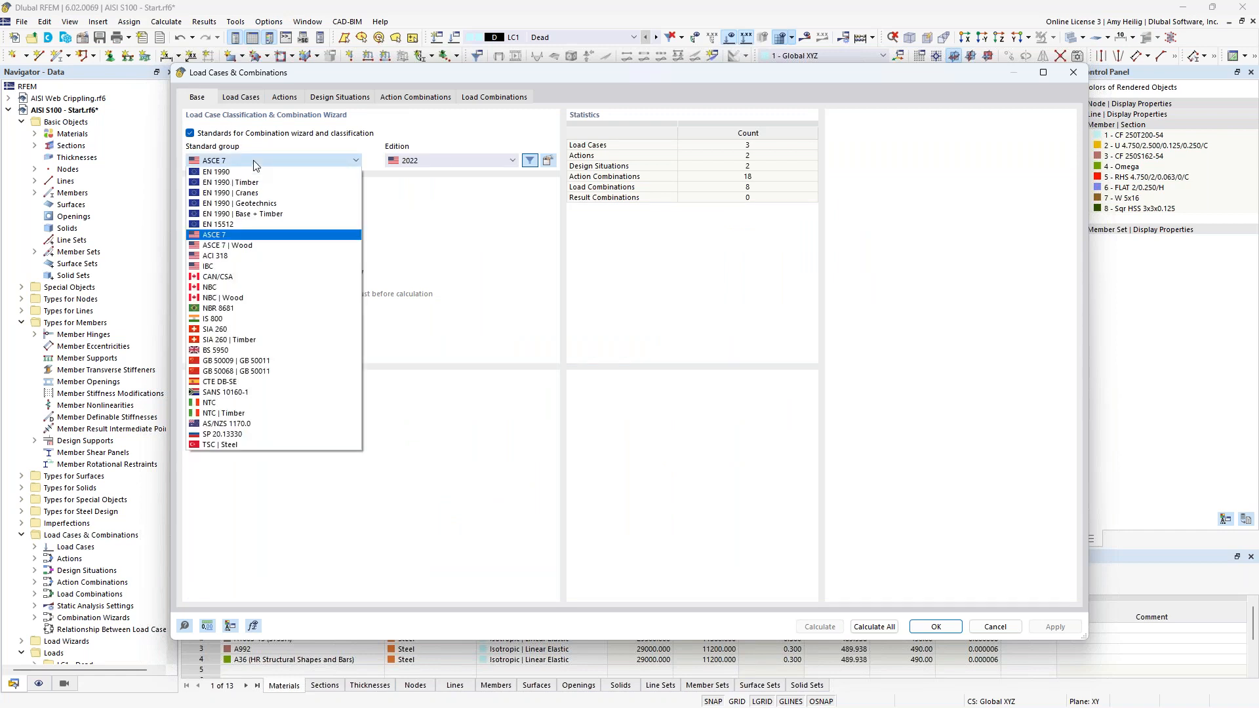
left_click(413, 237)
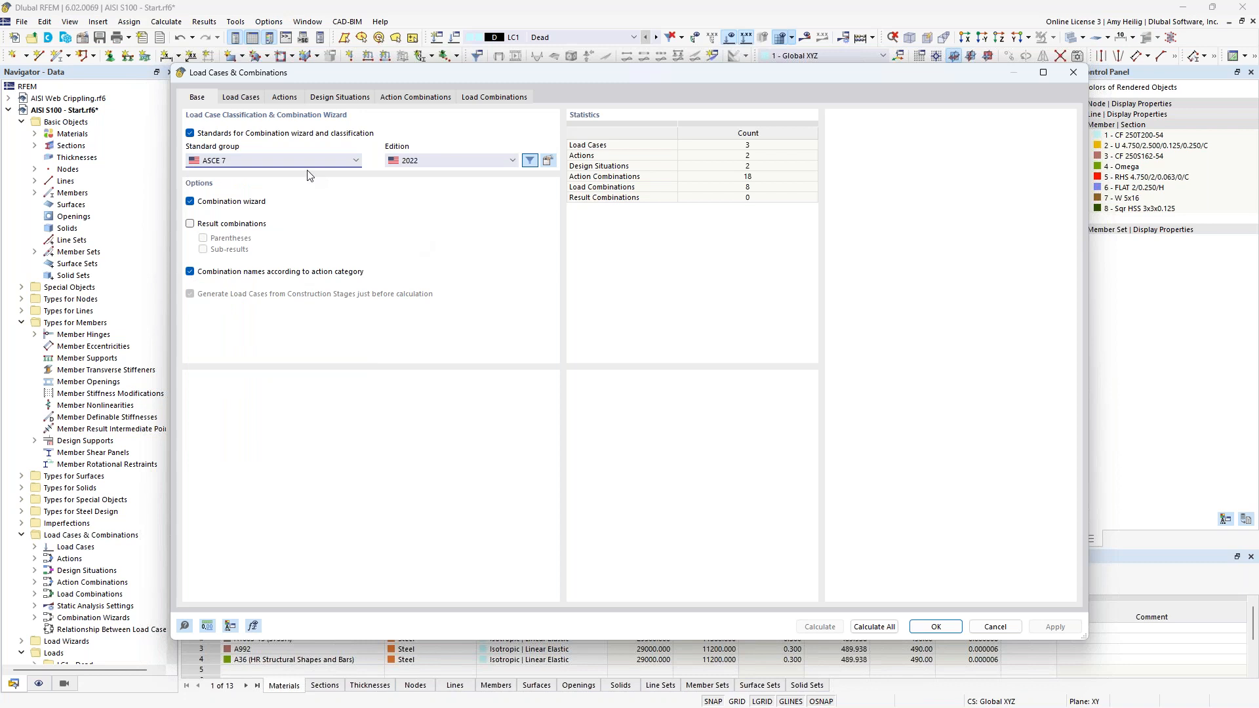
- Examine the settings of load cases LC2 Live 1 and LC3 Live 2, and close the load case definitions
left_click(254, 99)
left_click(253, 141)
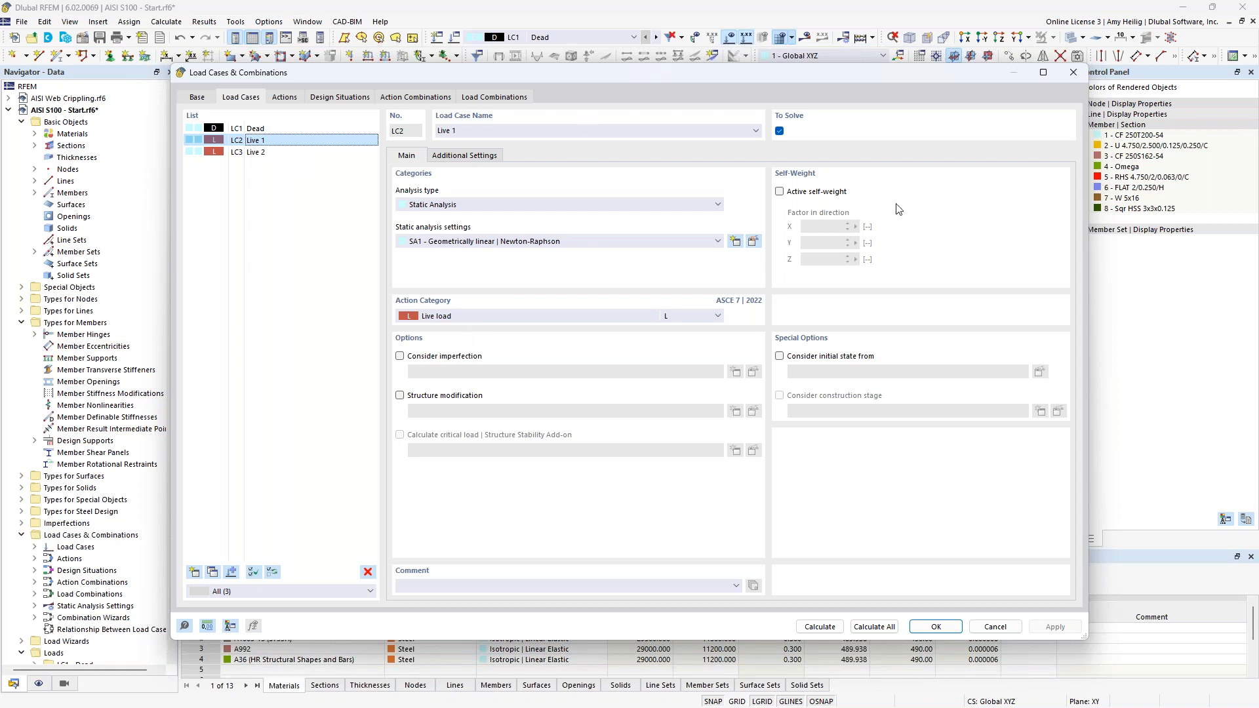
left_click(254, 153)
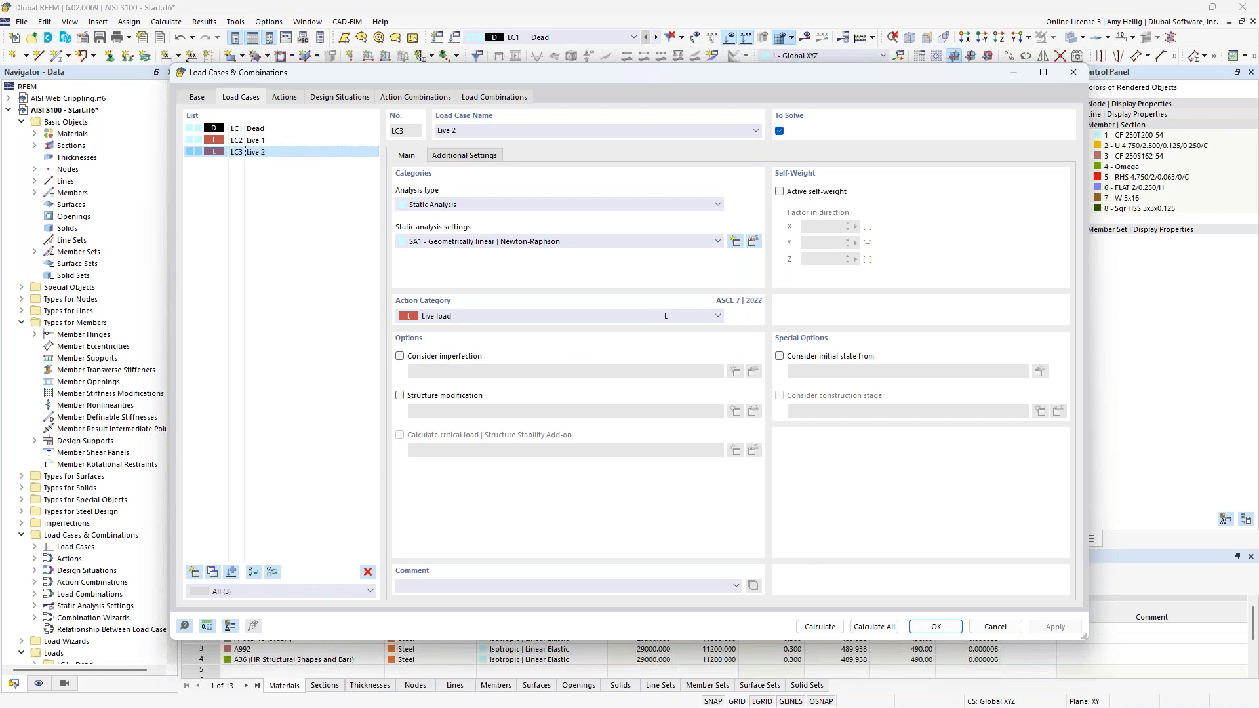
left_click(936, 626)
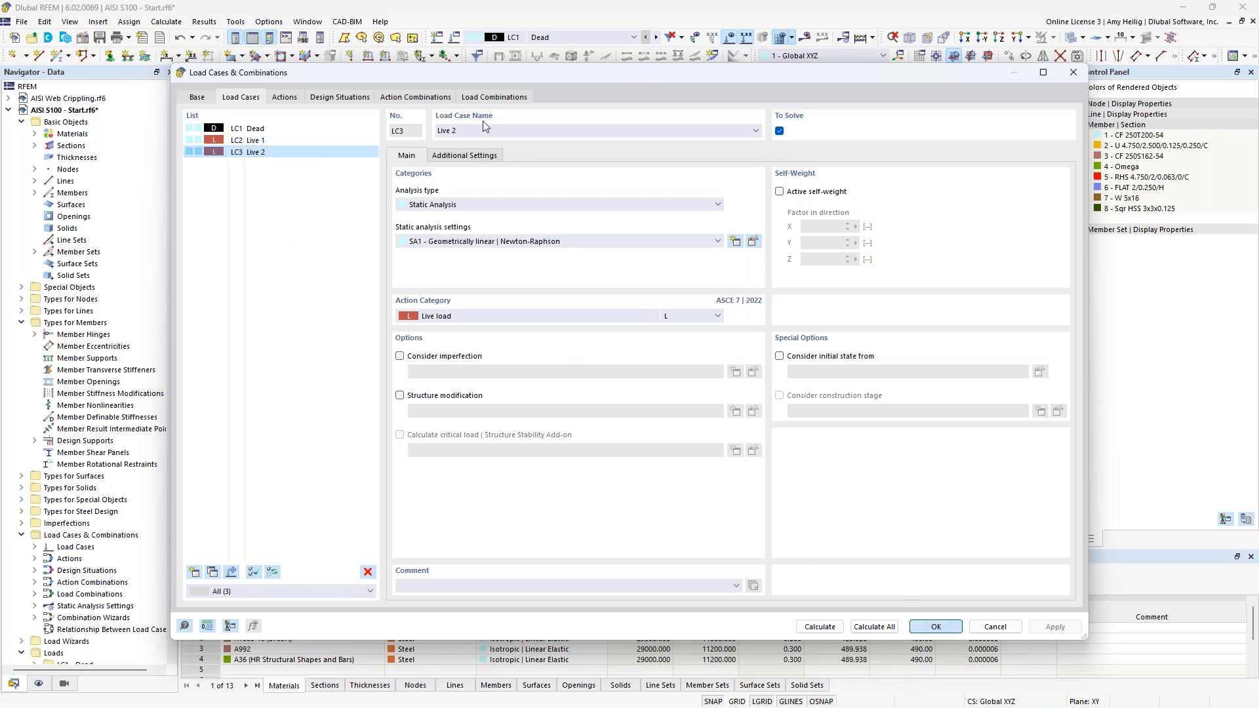
- Display load case LC1 Dead on the full rack model
left_click(548, 38)
scroll(548, 47, "up", 1)
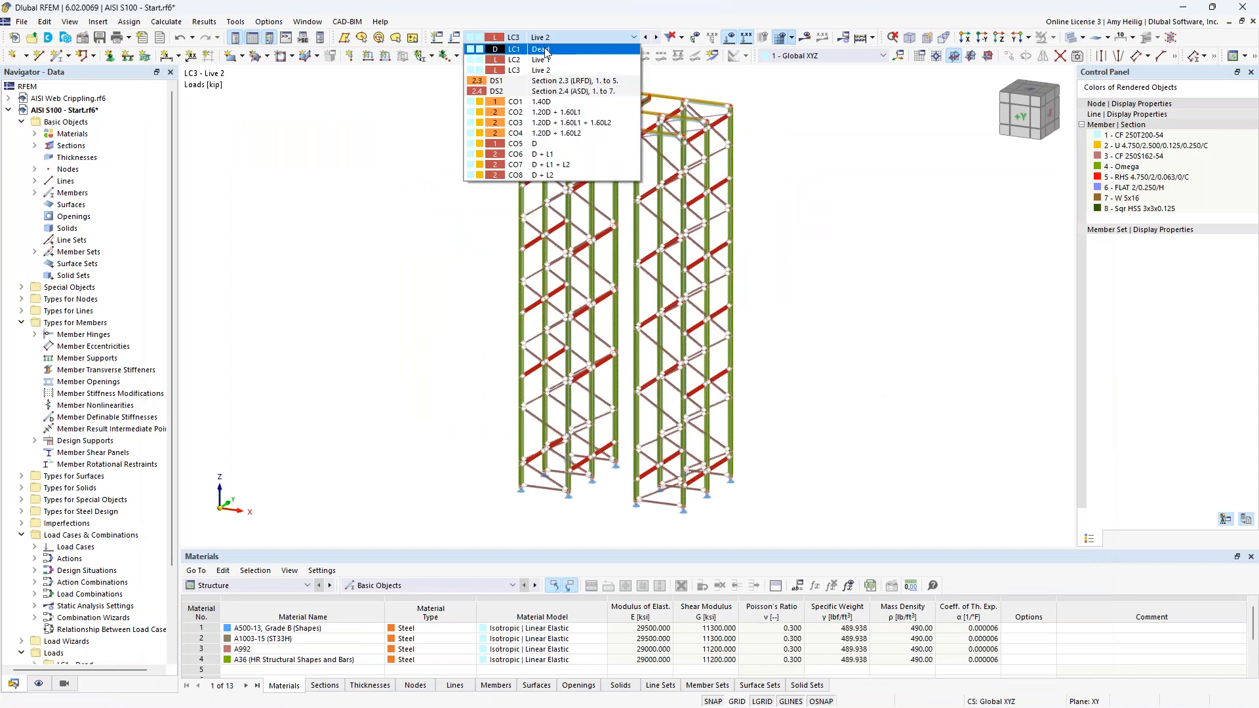
left_click(546, 48)
middle_click_drag(798, 276, 771, 297)
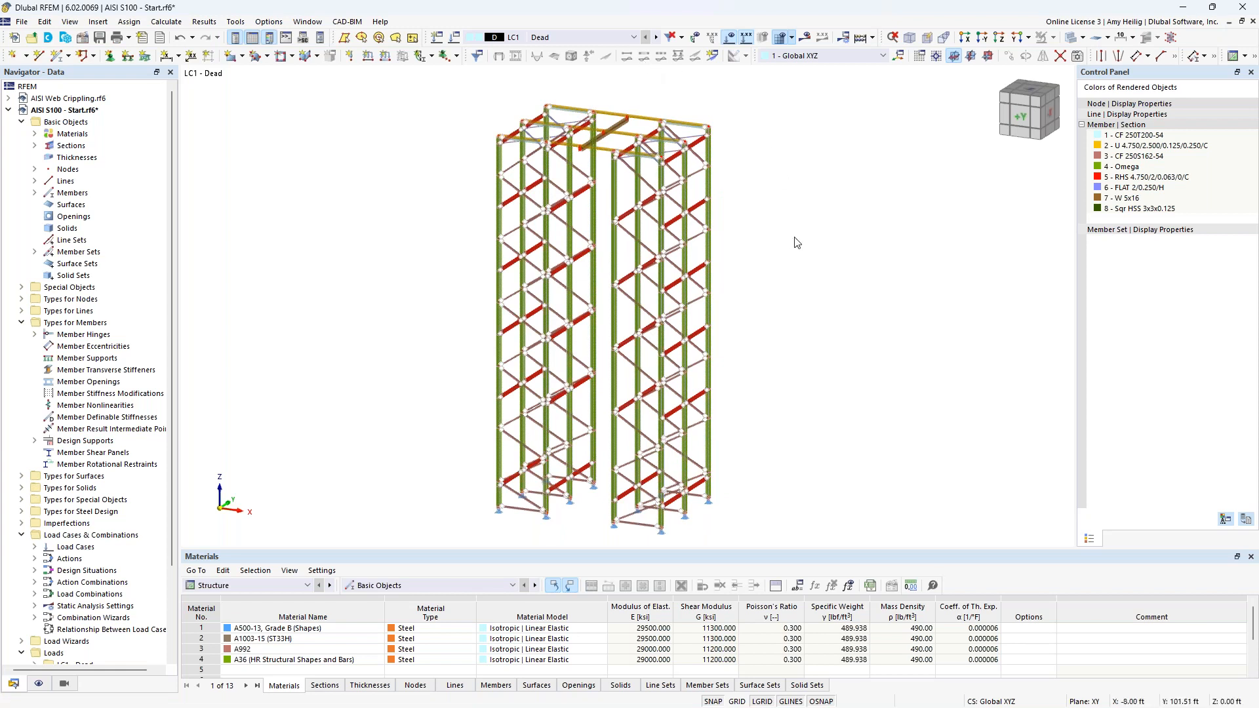
- Display load case LC2 Live 1 with the rack model in wireframe to show the uniform beam loads clearly
left_click(656, 38)
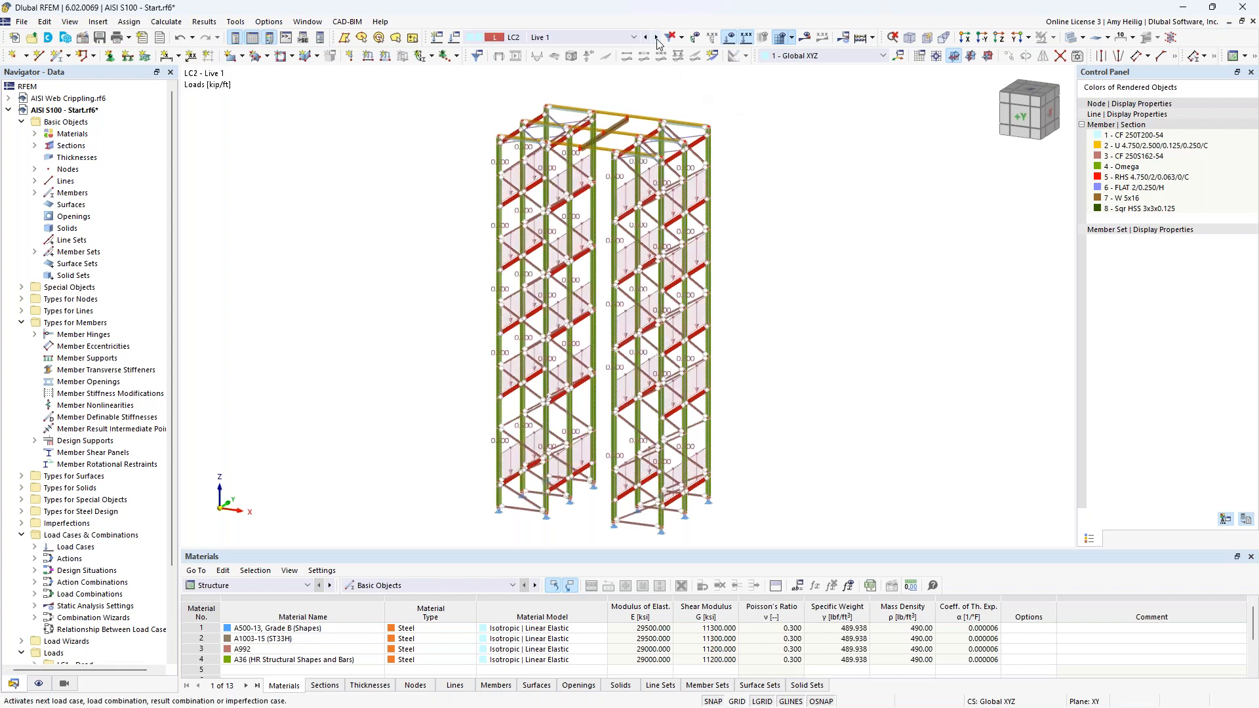
middle_click_drag(809, 300, 790, 283, "ctrl")
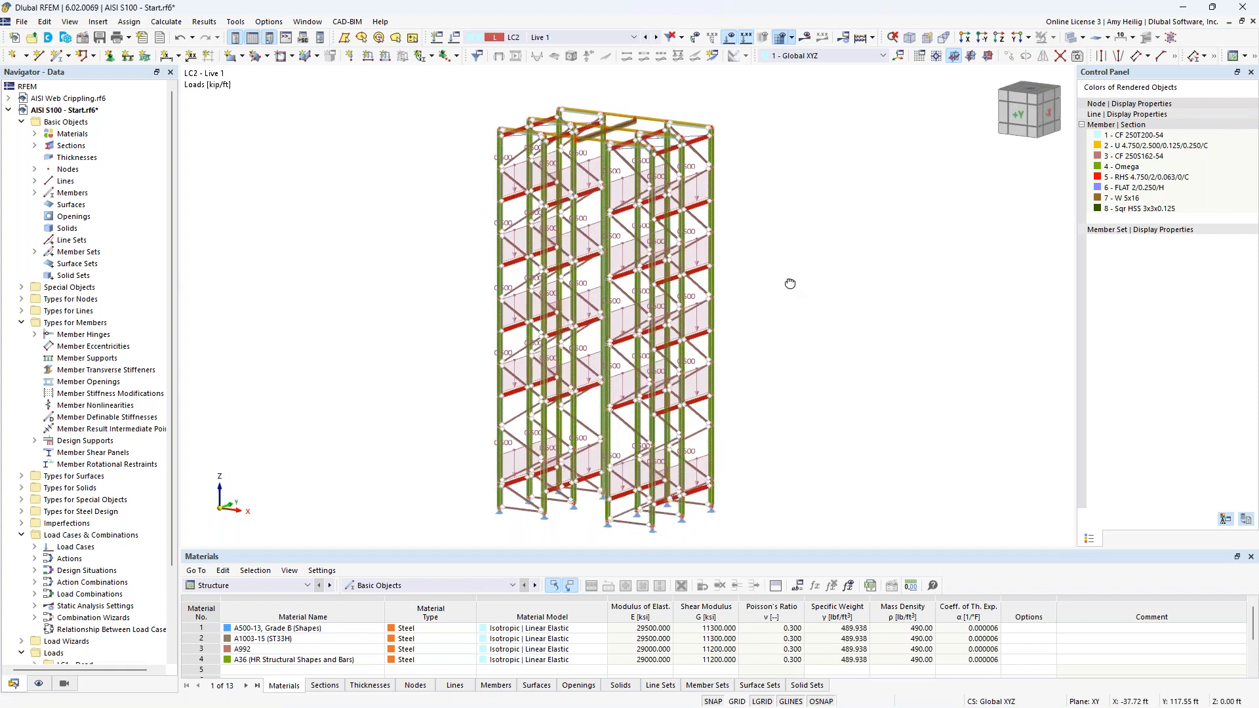
left_click(1069, 40)
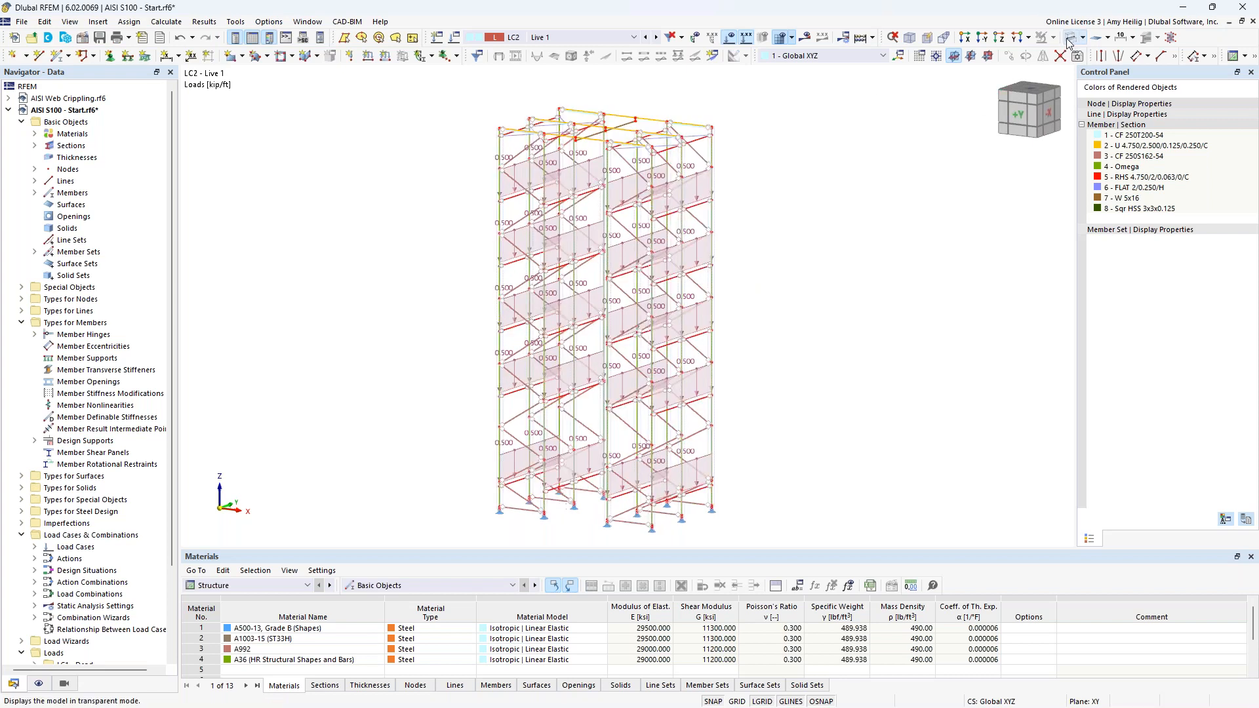
scroll(750, 256, "up", 4)
mouse_move(750, 255)
middle_mouse_down("ctrl")
mouse_move(792, 242)
mouse_move(759, 241)
middle_mouse_up("ctrl")
scroll(762, 240, "up", 3)
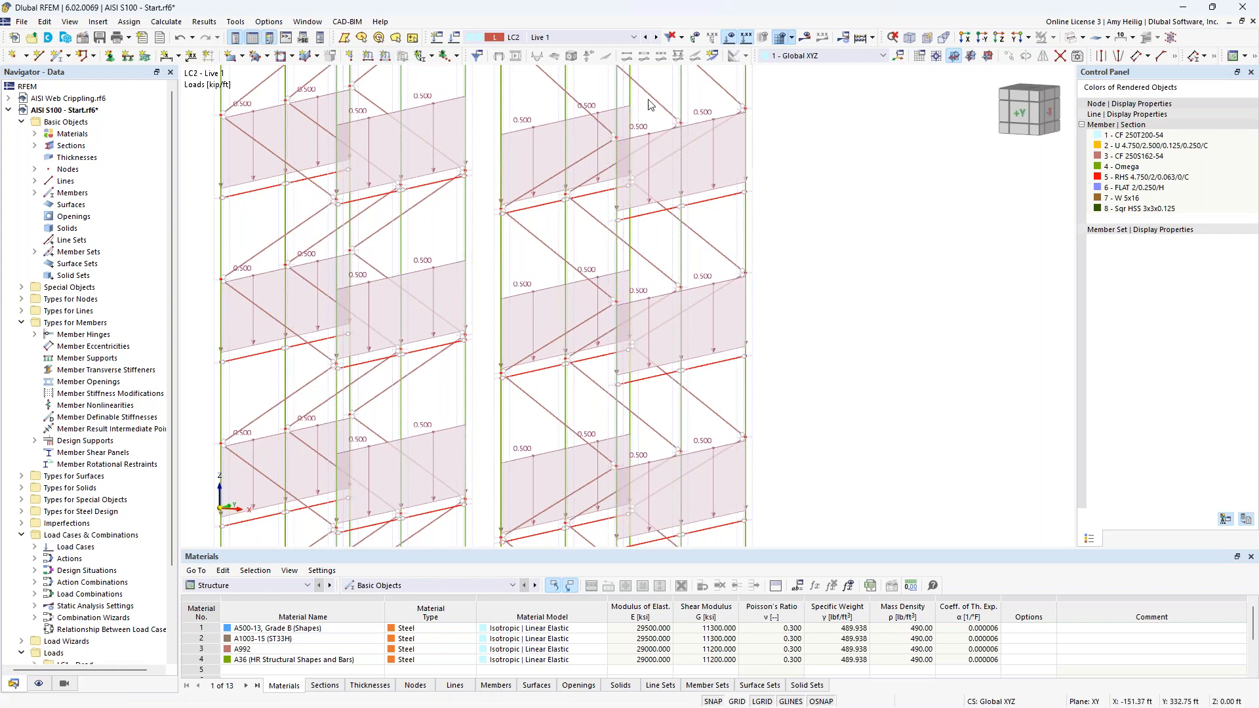
- Open the Live 1 load on member 315, examine its main parameters and force eccentricity settings, and close without changes
left_click(701, 116)
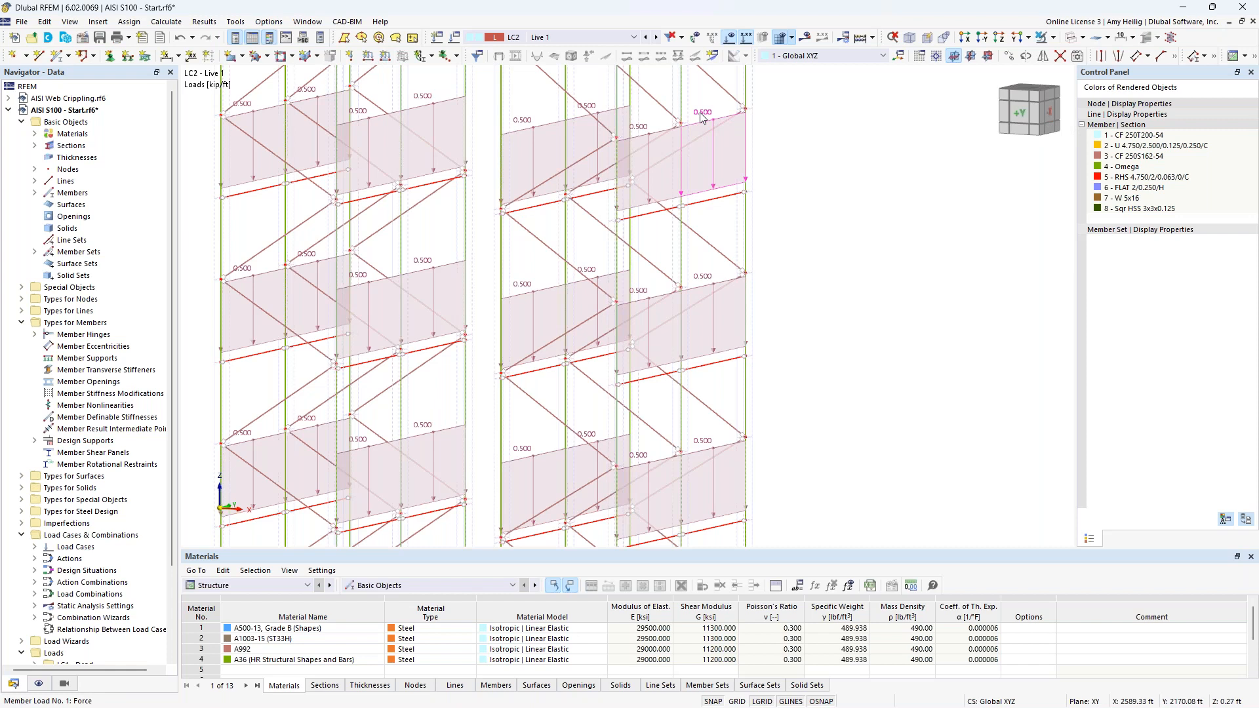
double_click(701, 117)
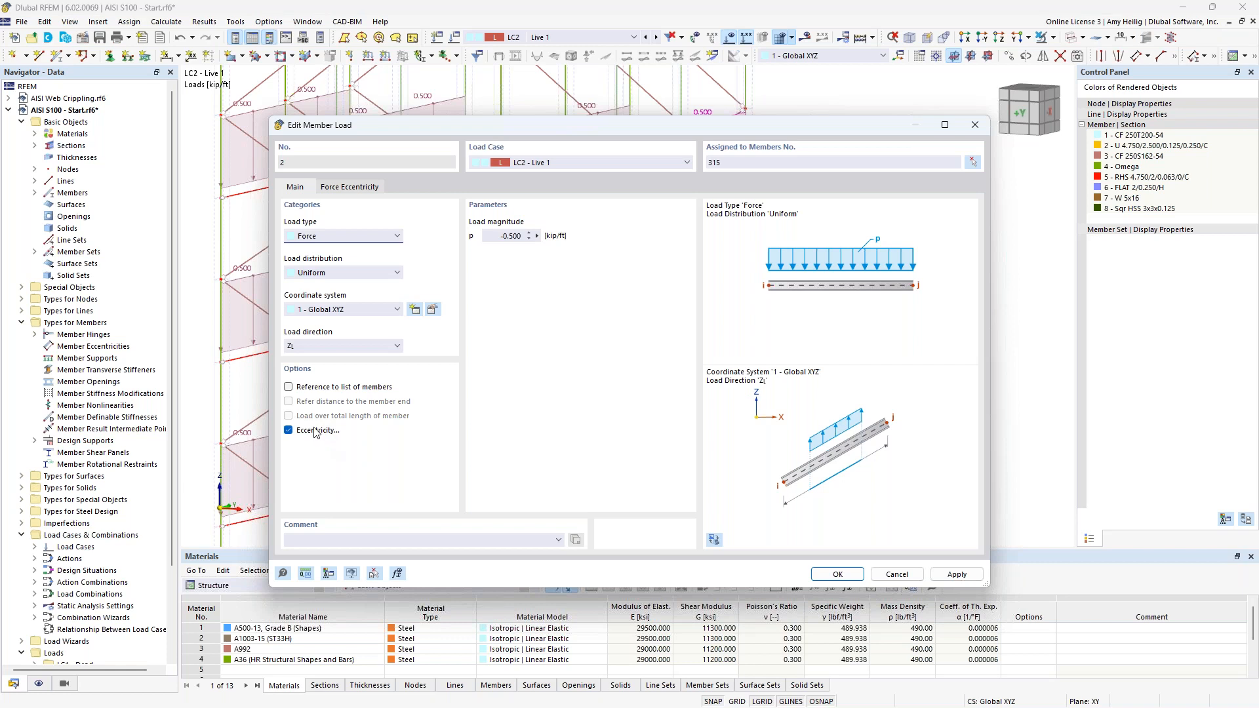
left_click(350, 188)
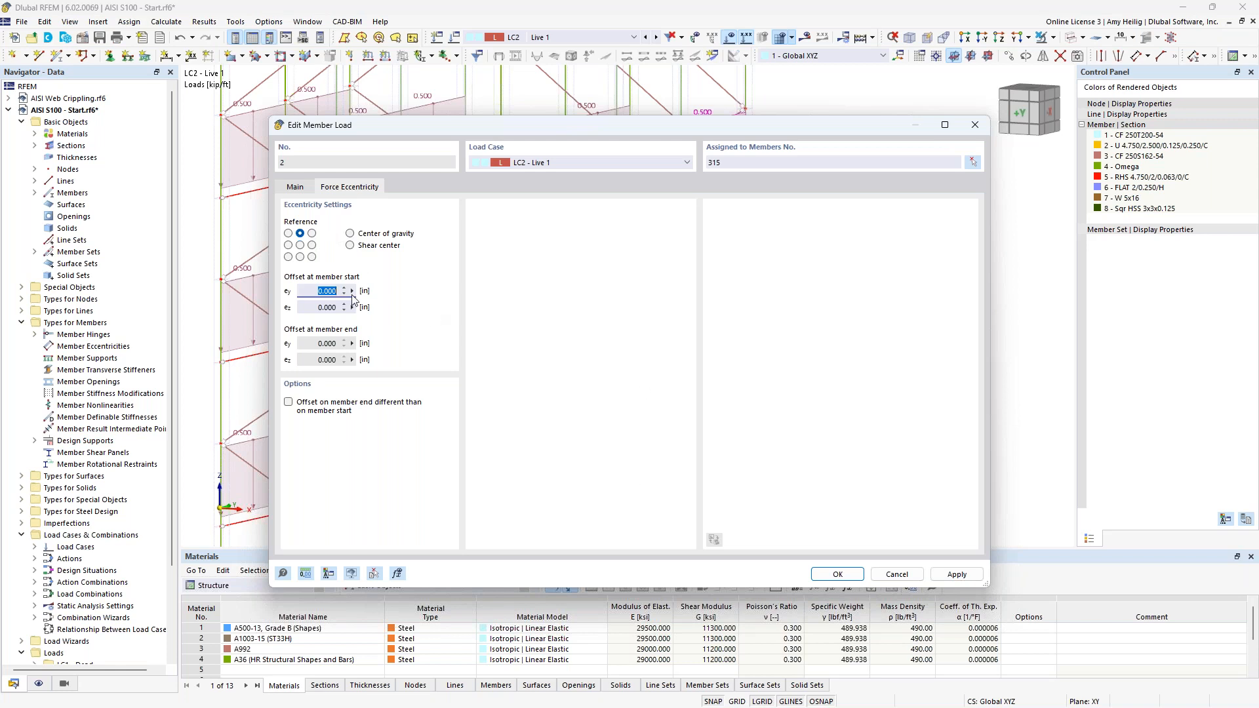
left_click(297, 188)
left_click(880, 575)
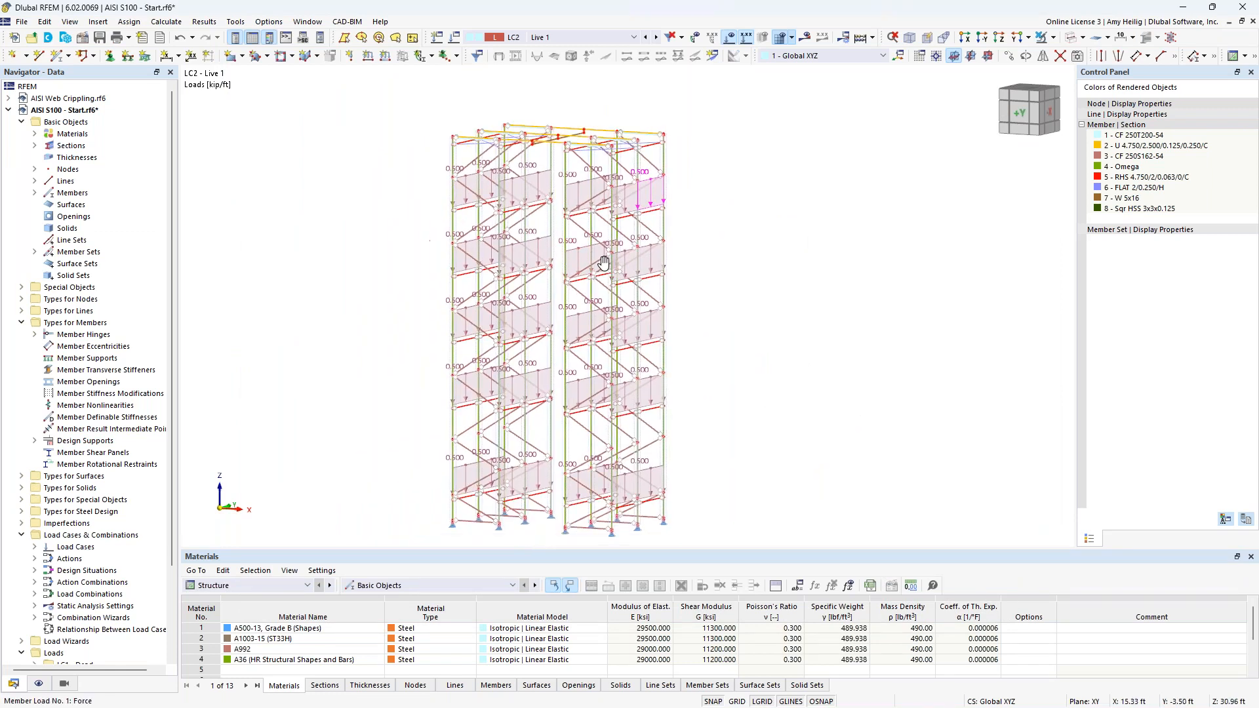
- Display load case LC3 Live 2 and examine the horizontal nodal load at the top of the rack
left_click(655, 37)
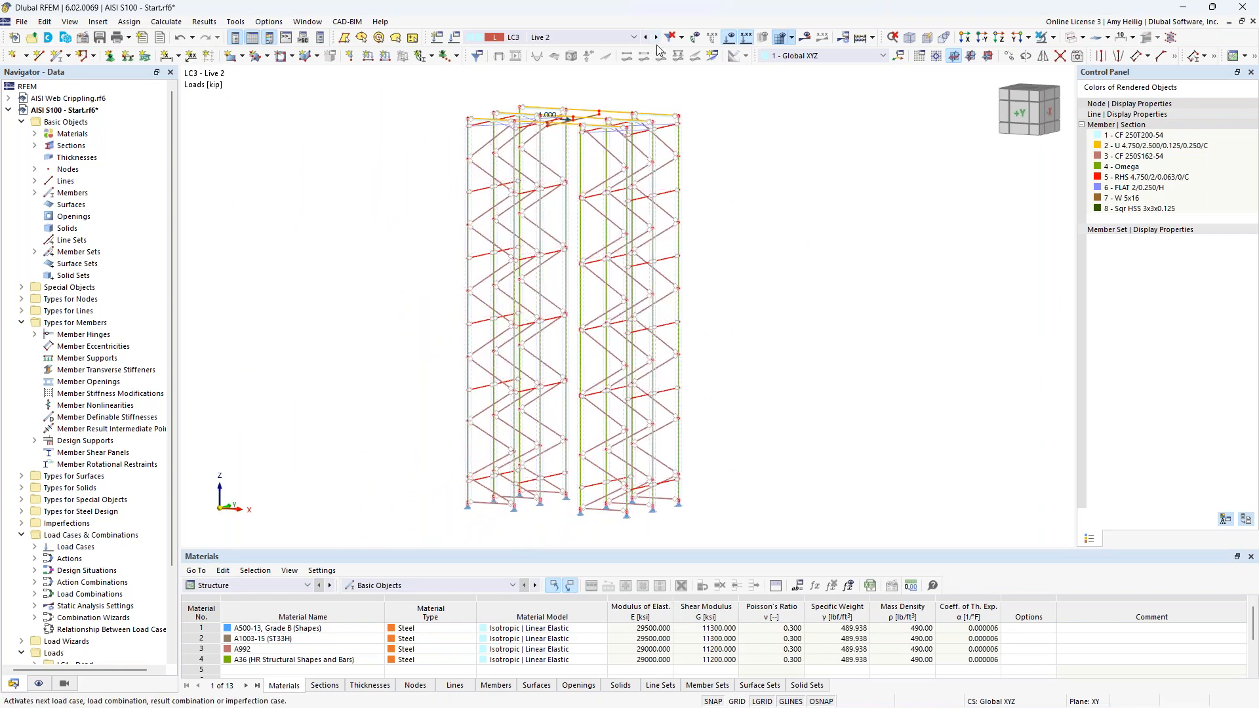
middle_click_drag(739, 217, 766, 248, "ctrl")
scroll(567, 127, "up", 5)
scroll(565, 127, "up", 5)
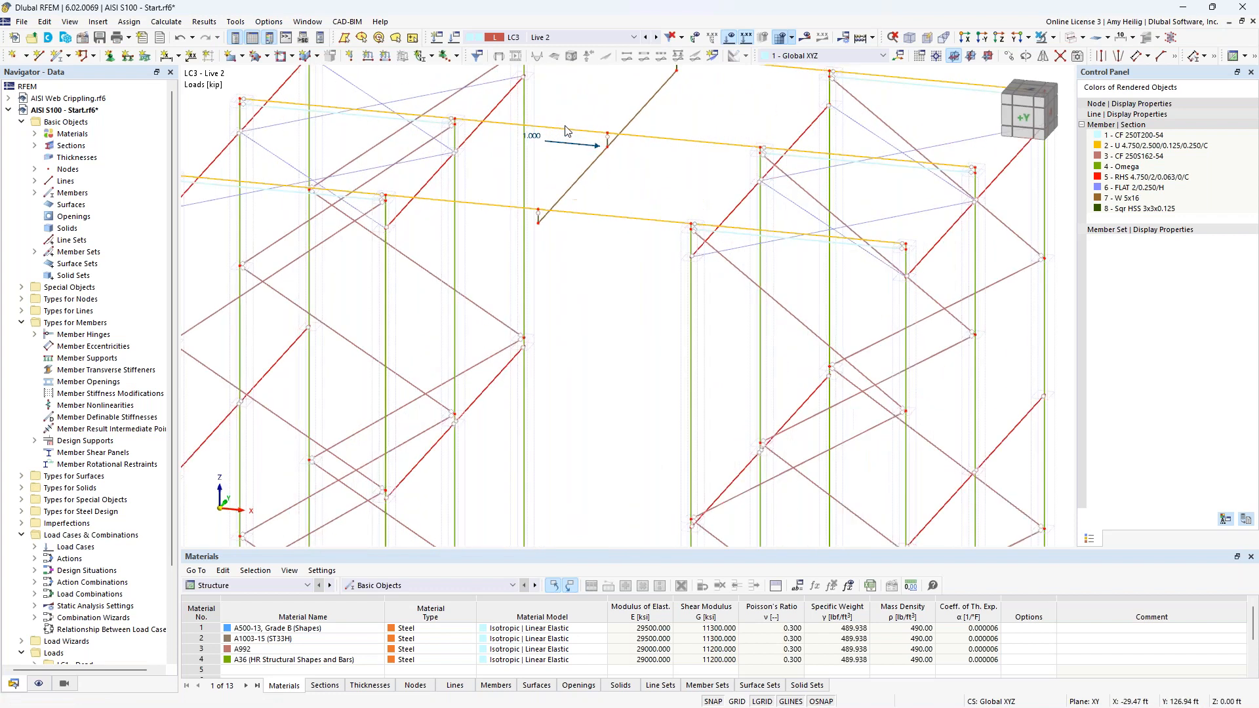
mouse_move(577, 153)
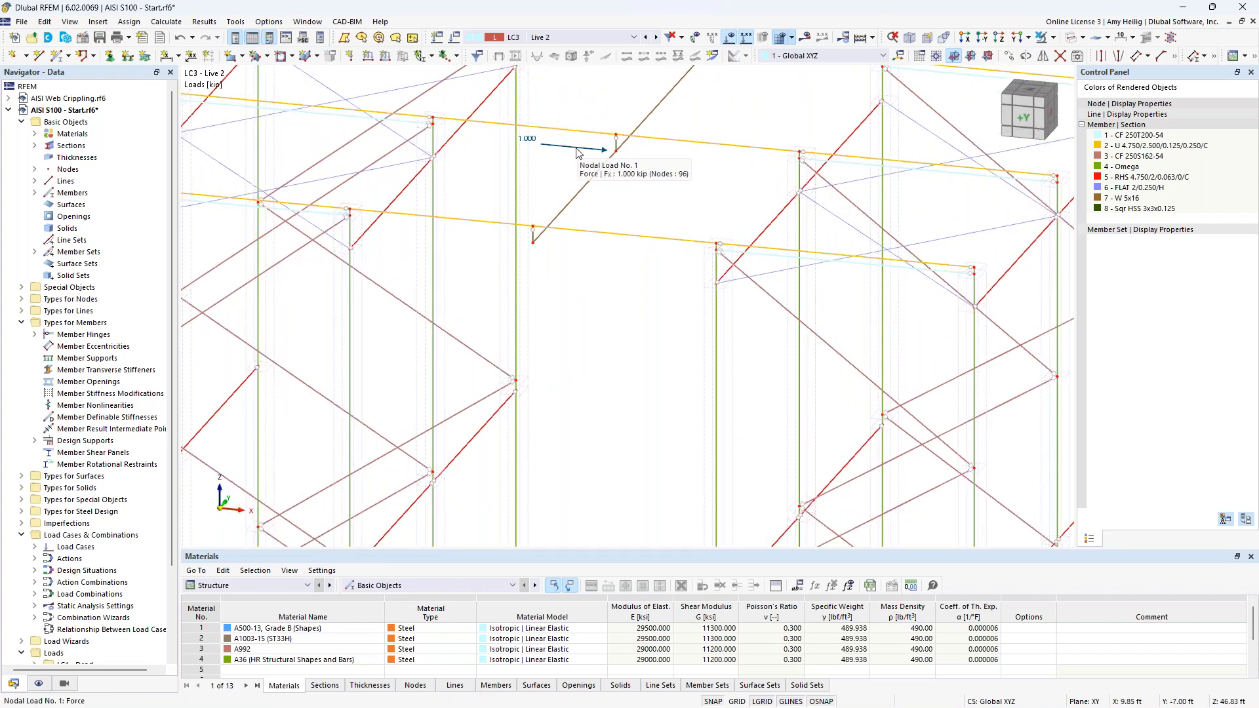
mouse_move(598, 178)
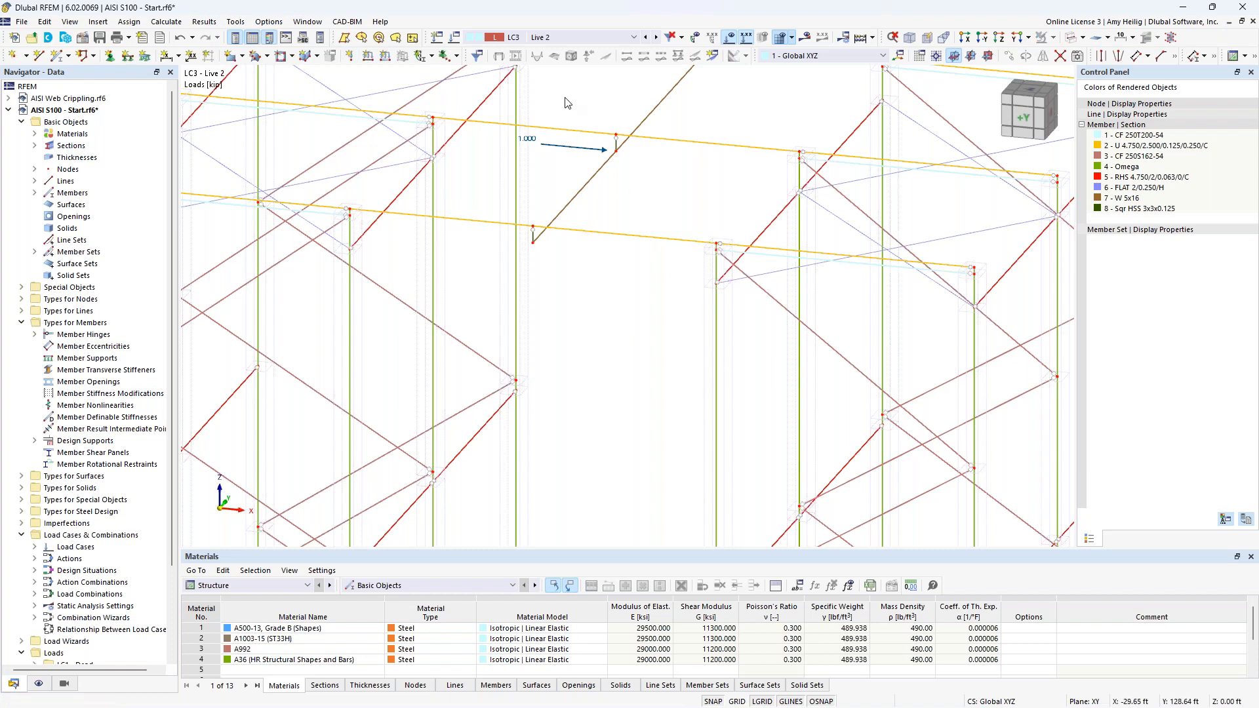
- Open the design situations and examine the ASCE 7 combination rules of DS1, Section 2.3 (LRFD)
left_click(455, 39)
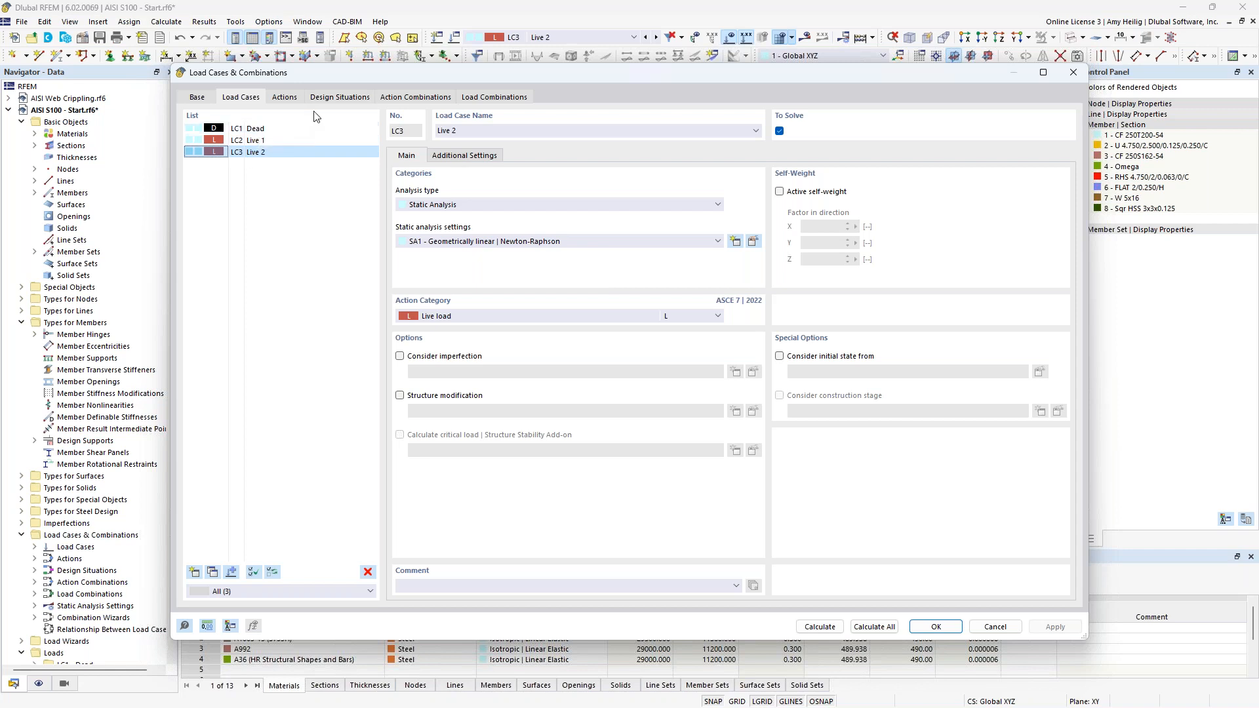
left_click(328, 98)
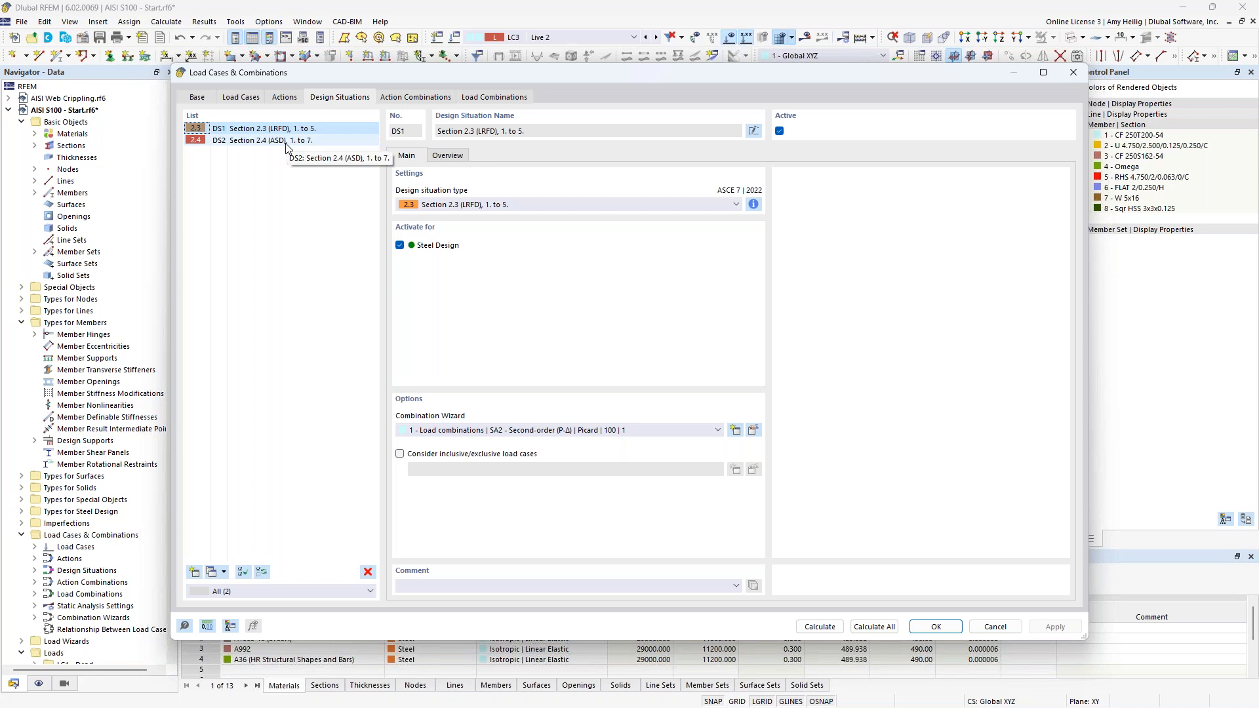
left_click(753, 204)
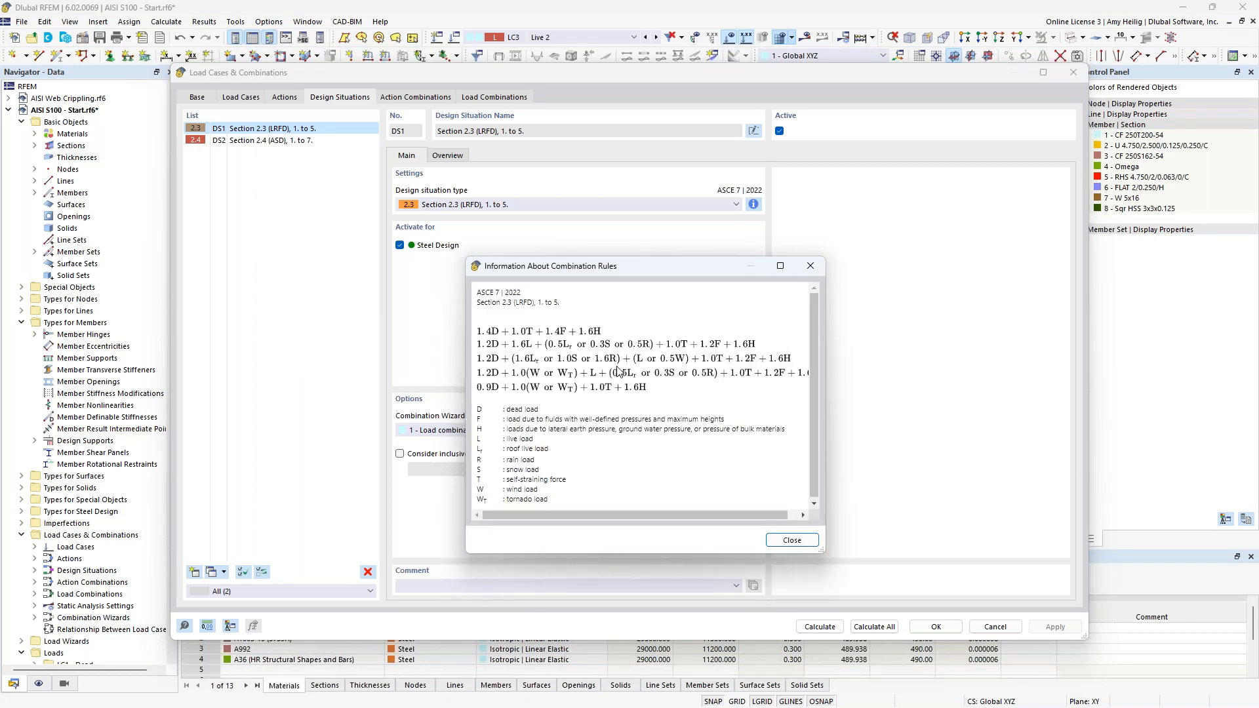
left_click(810, 269)
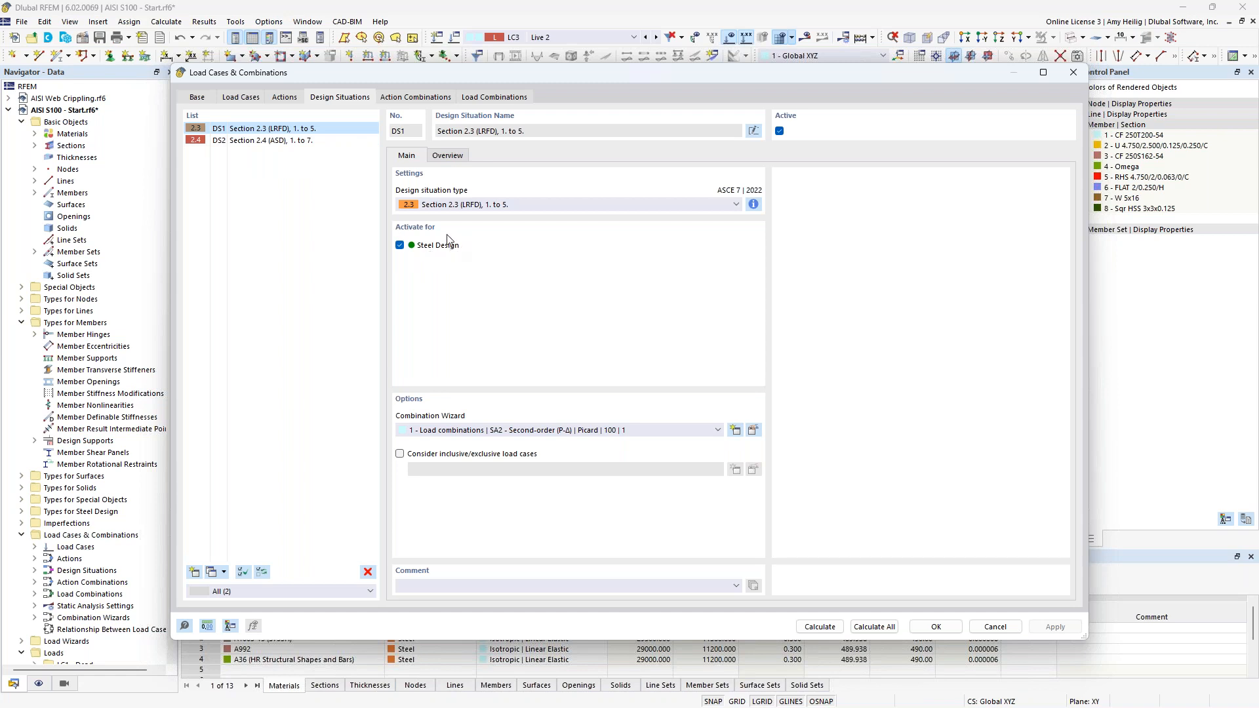
- Examine design situation DS2, Section 2.4 (ASD), and the generated load combinations, including CO5
left_click(305, 140)
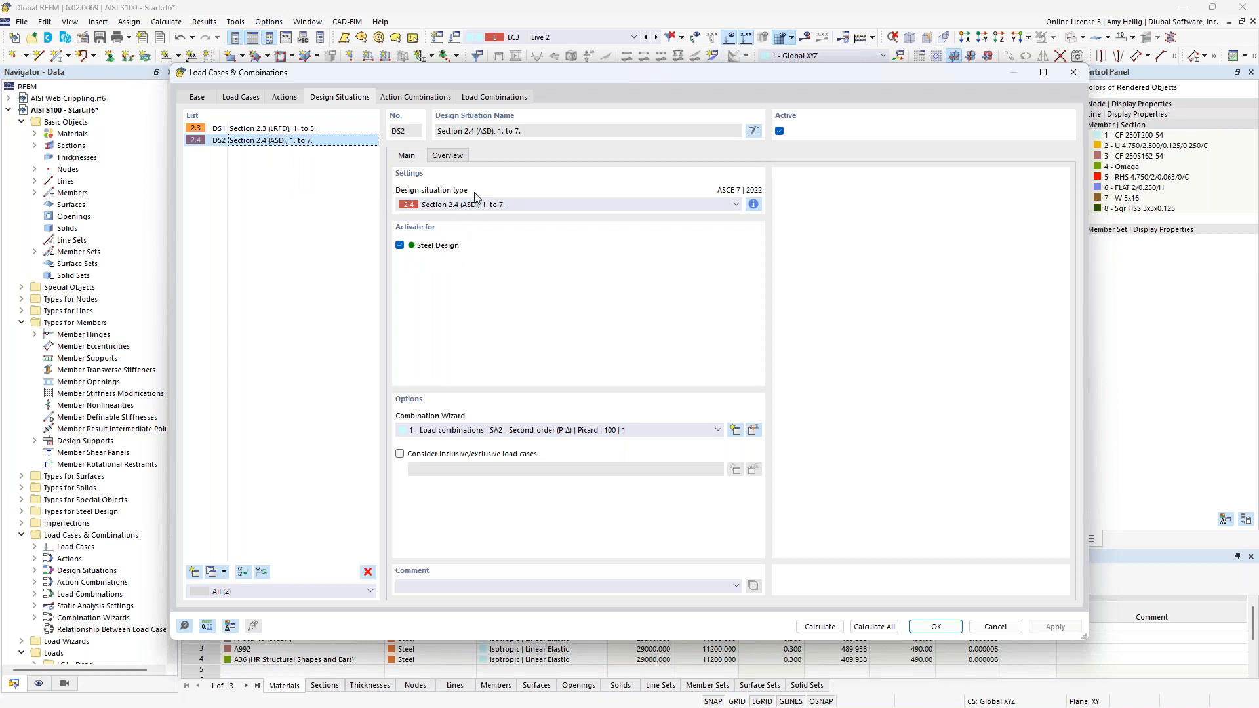
left_click(498, 98)
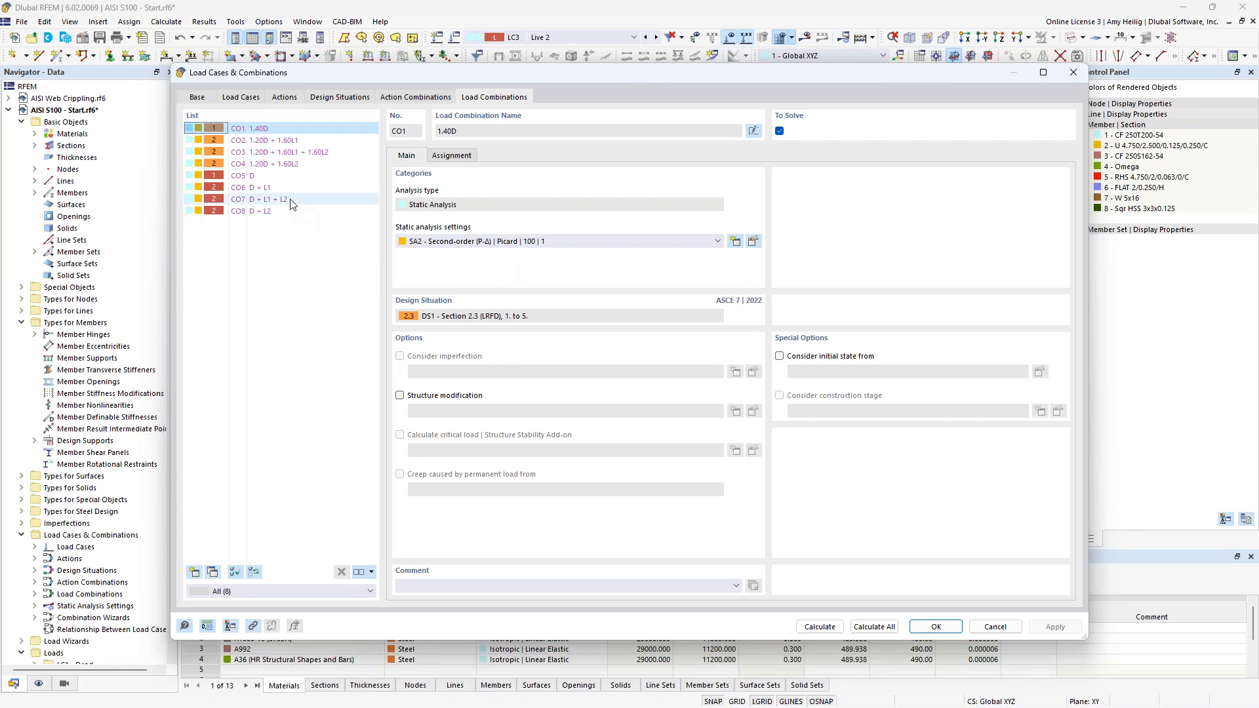
left_click(273, 177)
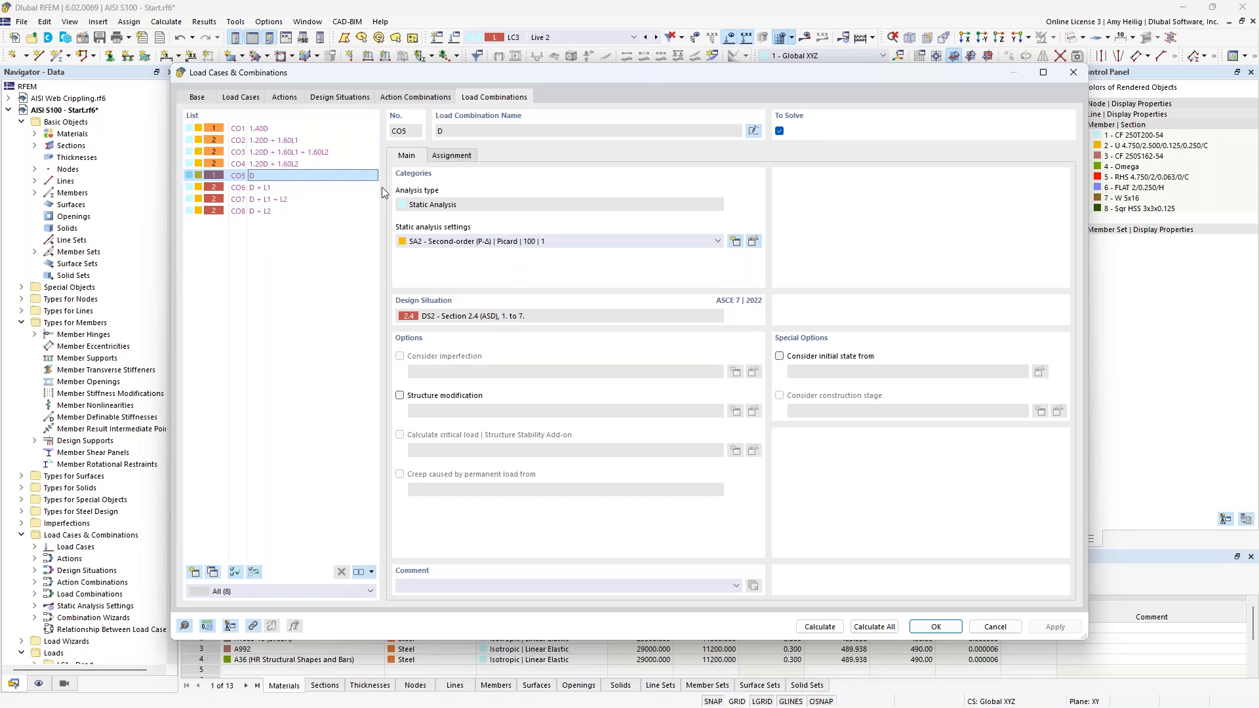
- Review the combination wizard of DS1 with its static analysis options, keep SA2 Second-order (P-Δ), and close the load case and combination definitions
left_click(350, 99)
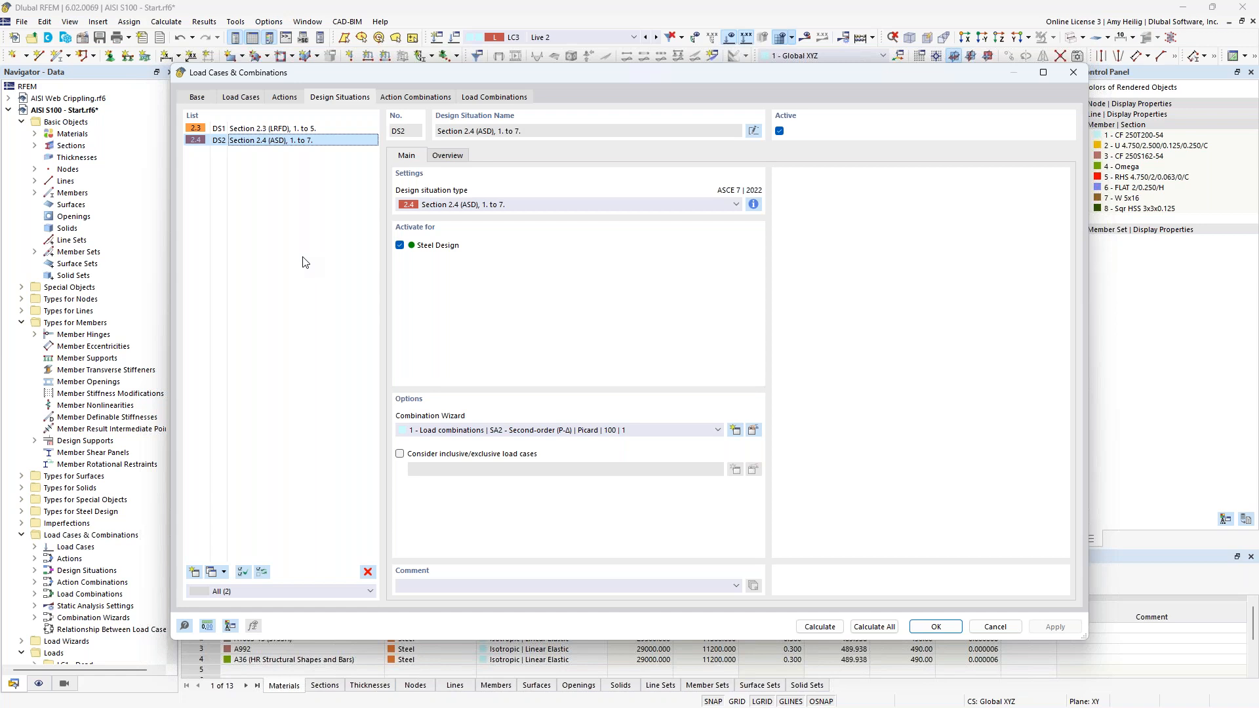
left_click(300, 133)
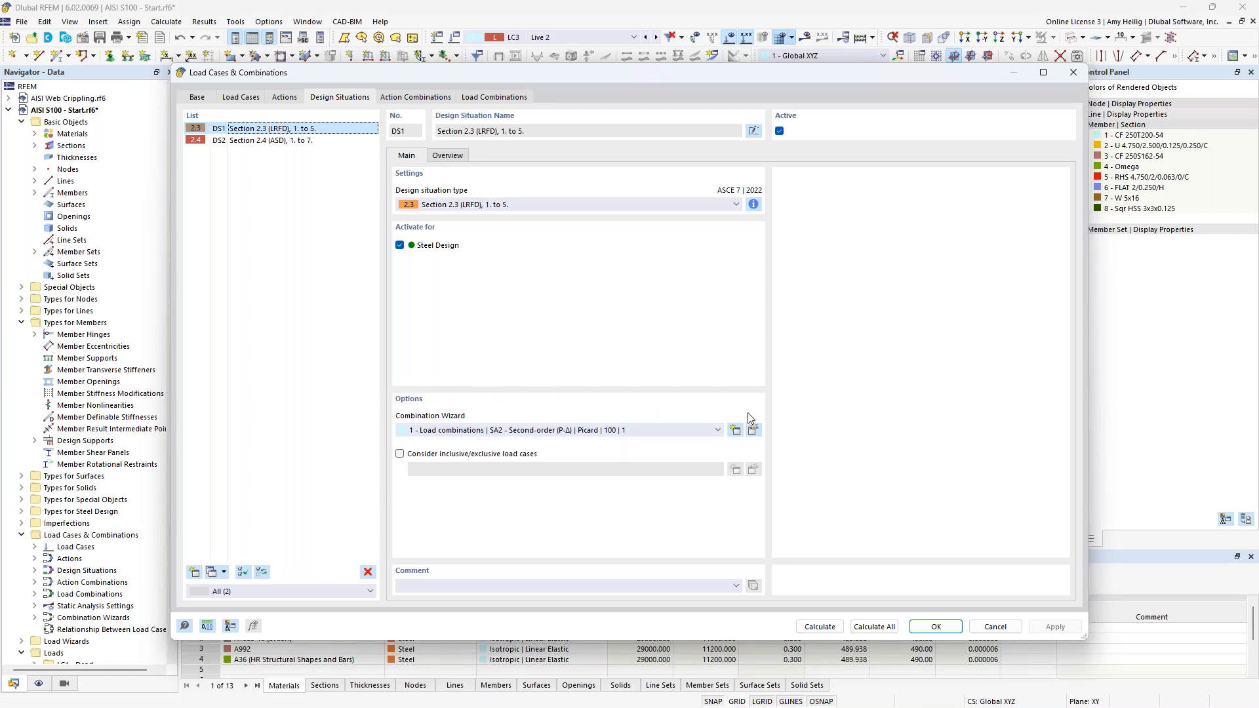
left_click(754, 431)
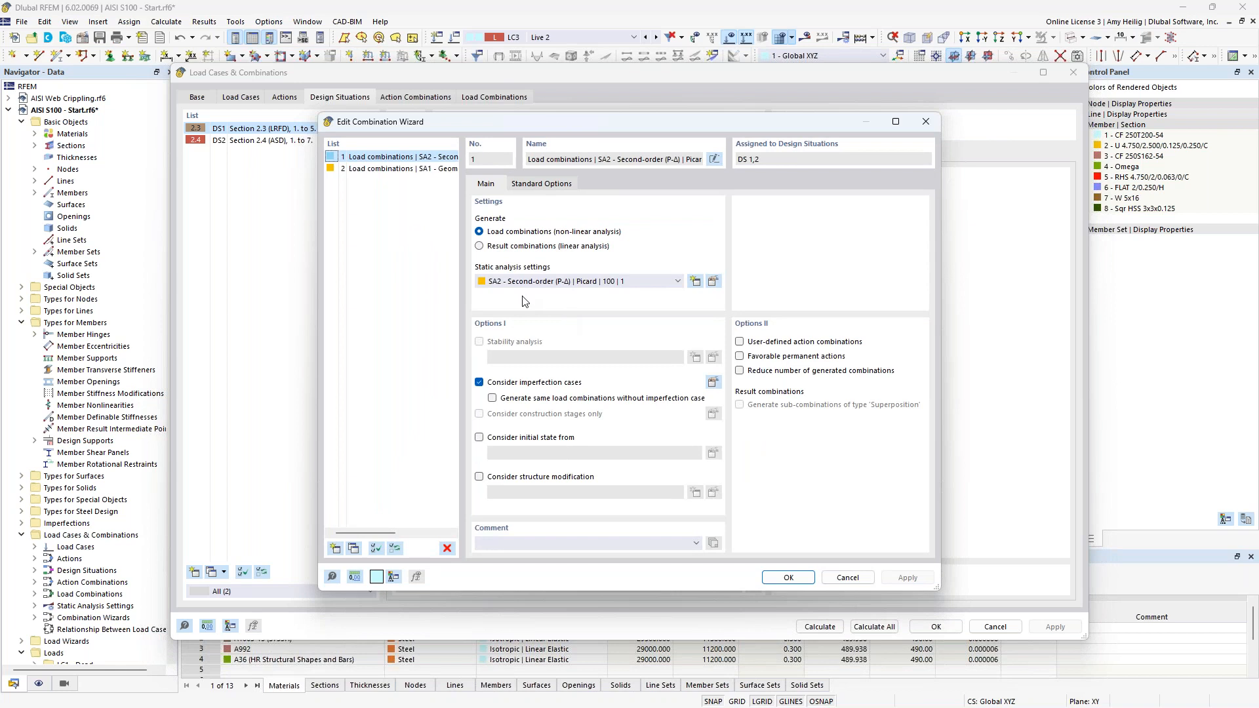
left_click(545, 283)
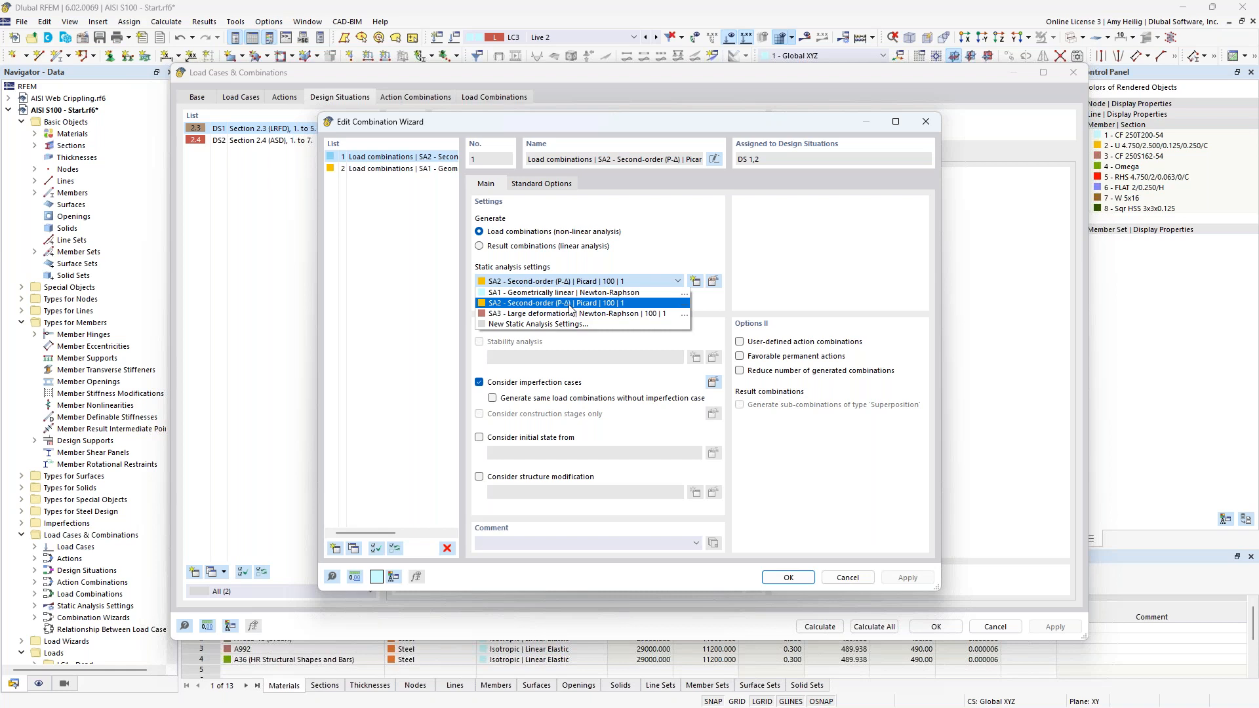
left_click(648, 255)
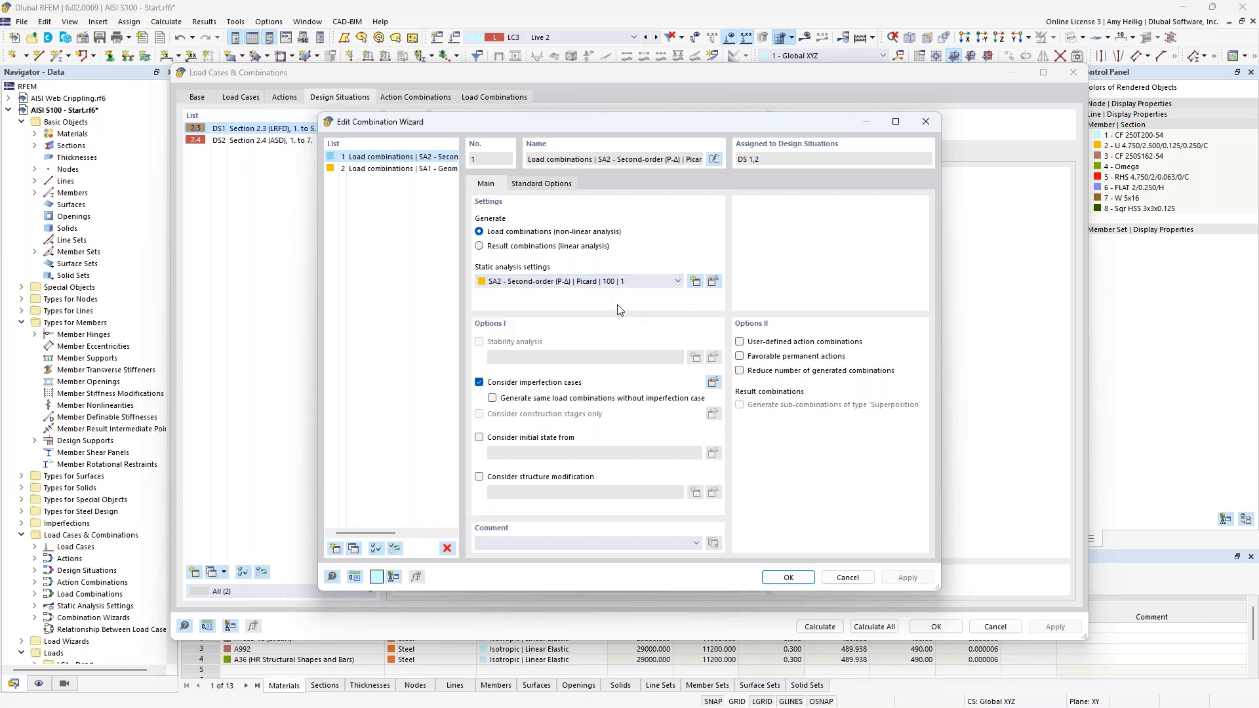
left_click(788, 578)
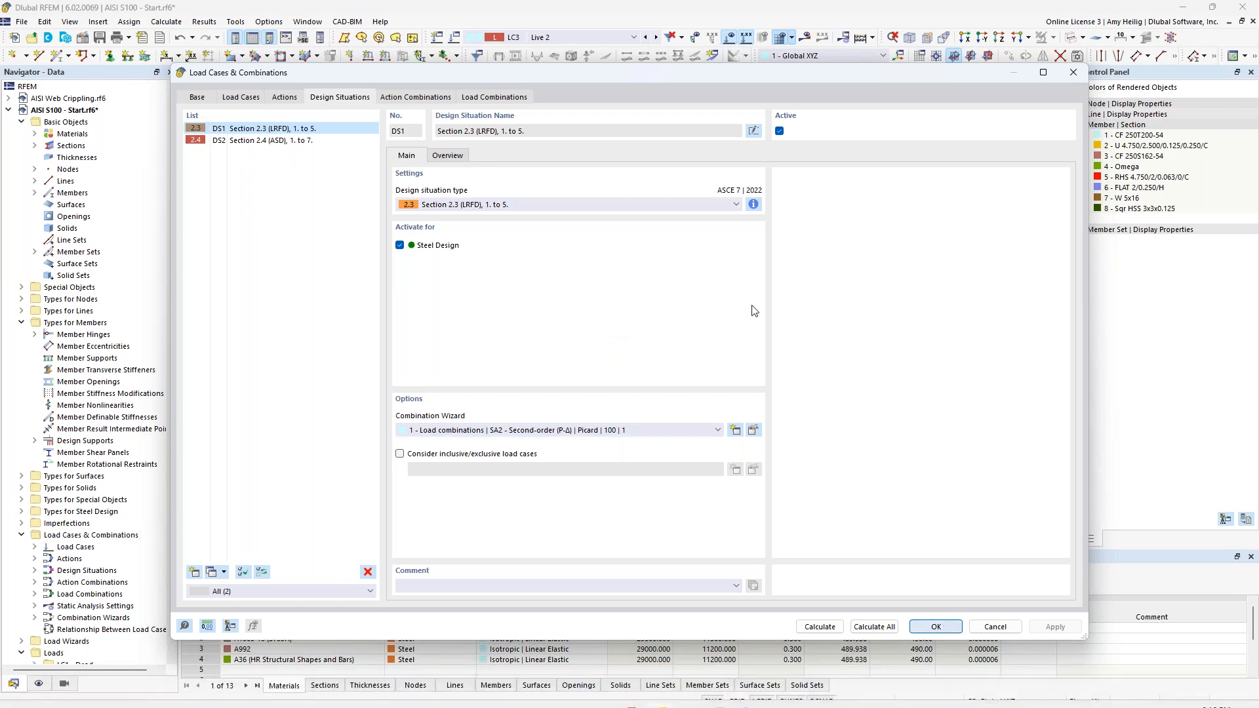
left_click(936, 627)
- Switch the model display back to load case LC3 Live 2
left_click(553, 38)
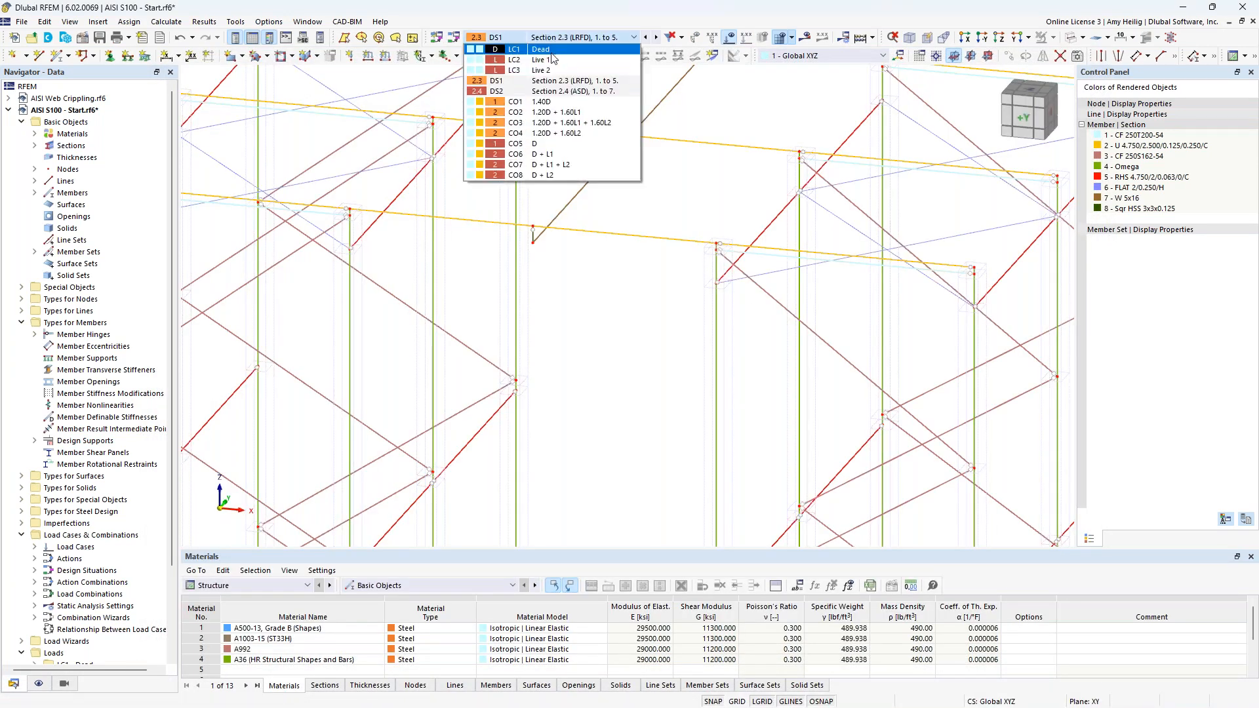
left_click(541, 70)
scroll(670, 182, "down", 4)
scroll(670, 182, "down", 3)
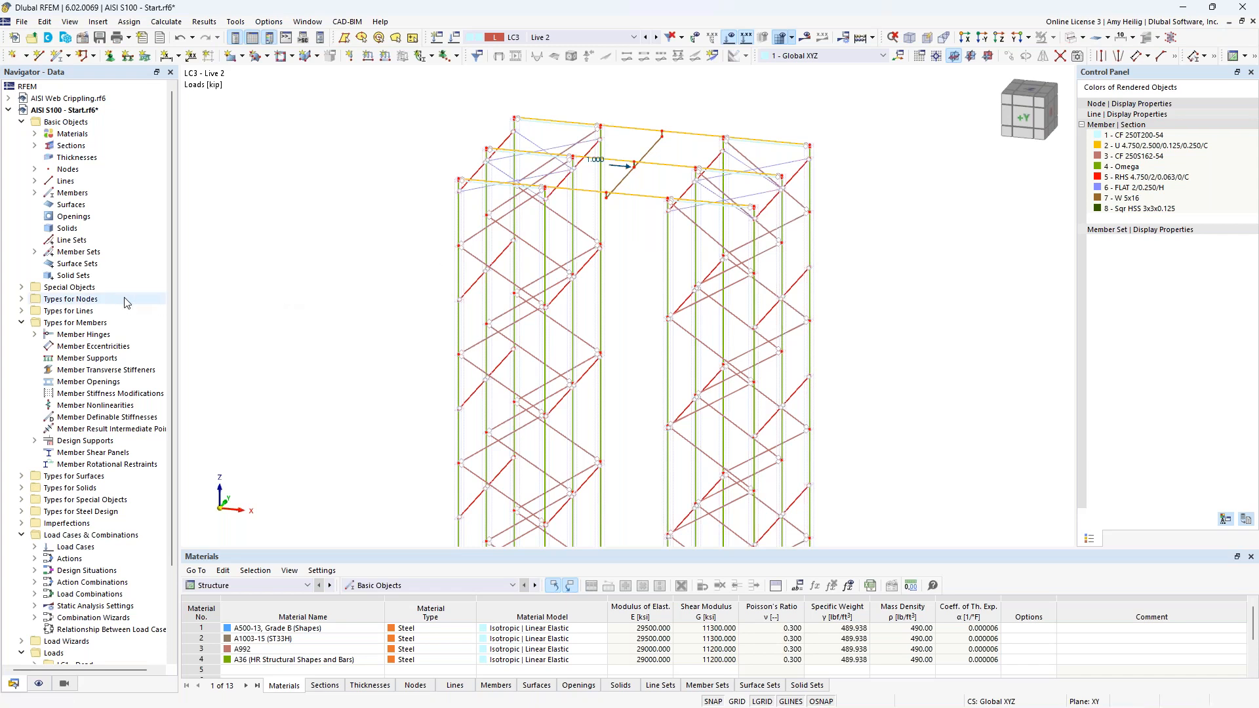
- Select all 12 member sets, isolate them with their related objects, and turn off the display of hidden objects in the background
left_click(36, 253)
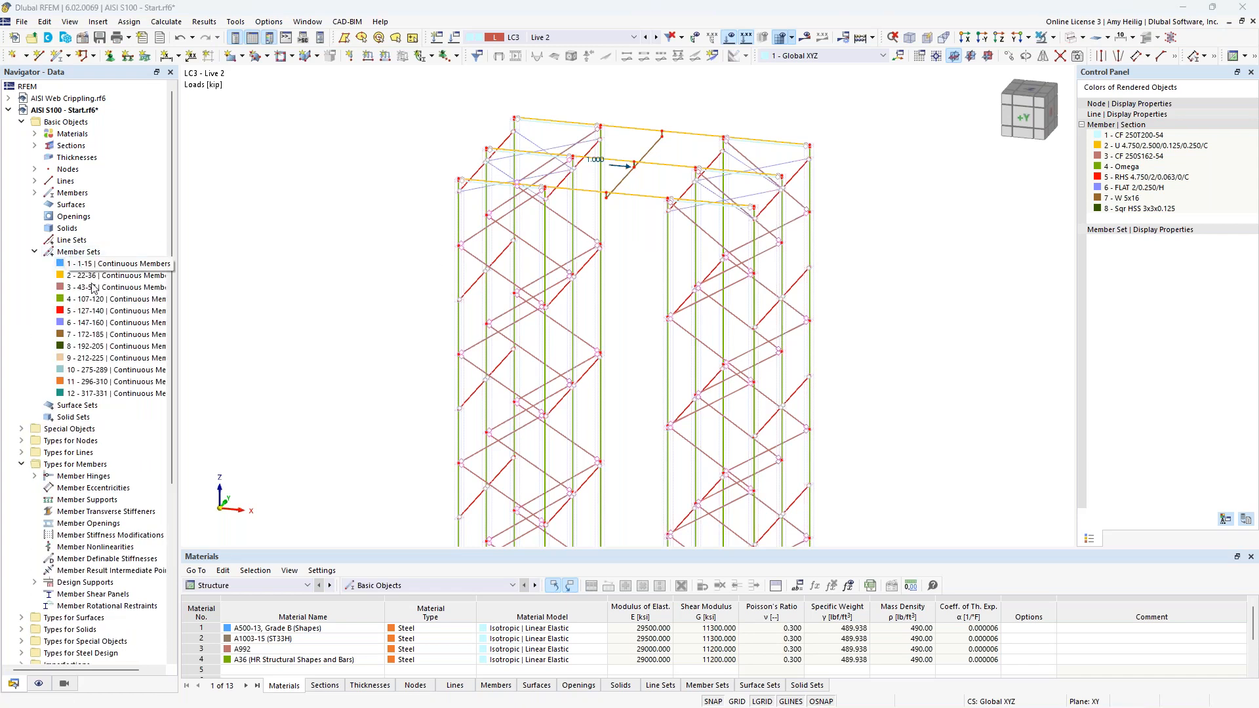
left_click(128, 393, "shift")
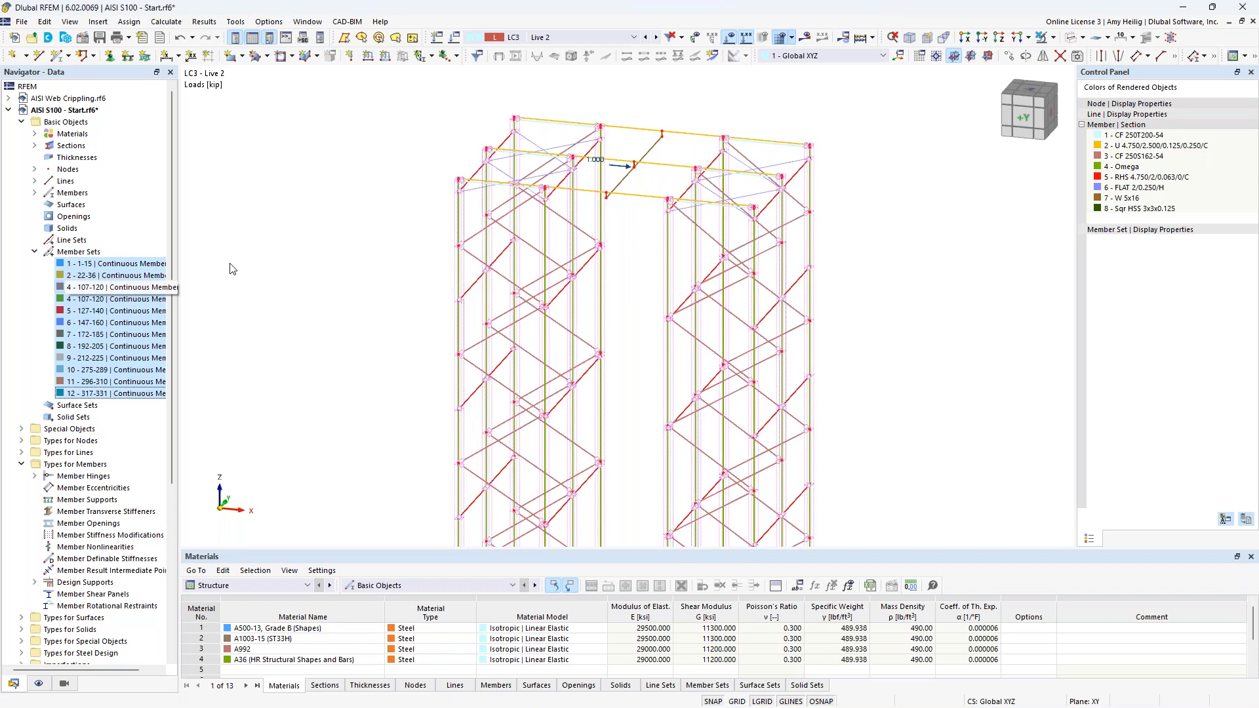
left_click(1052, 38)
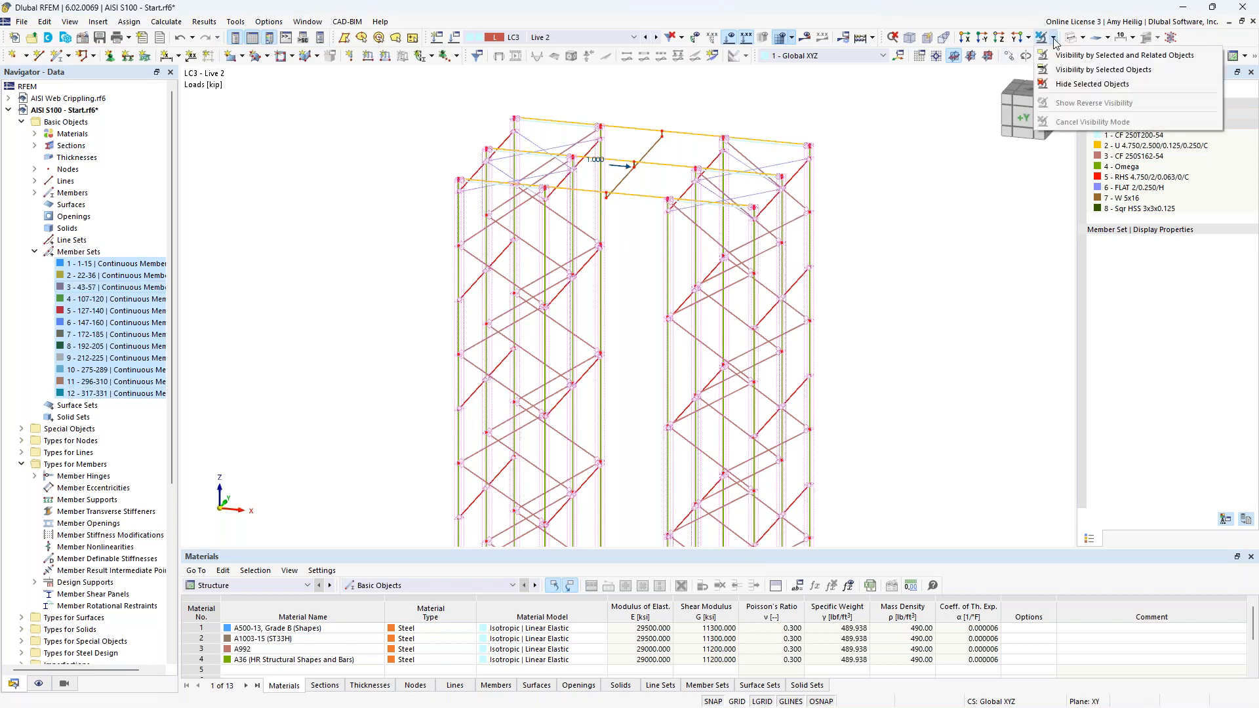
left_click(1076, 55)
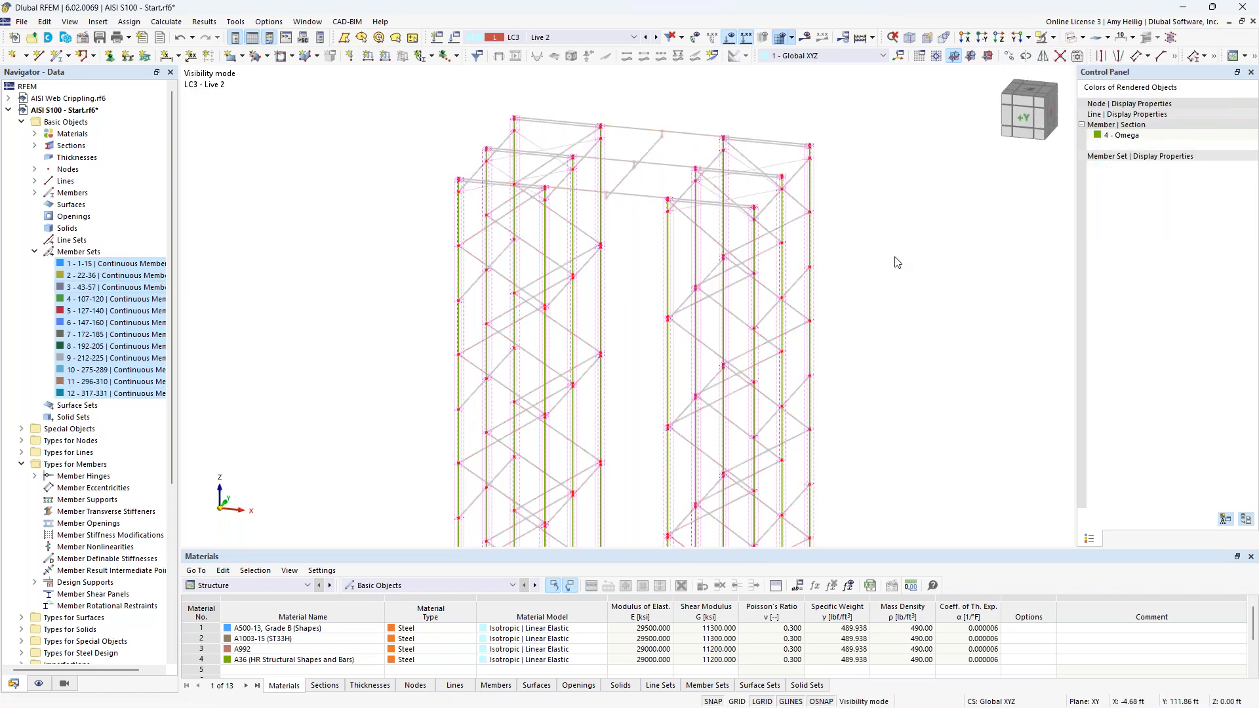
right_click(883, 235)
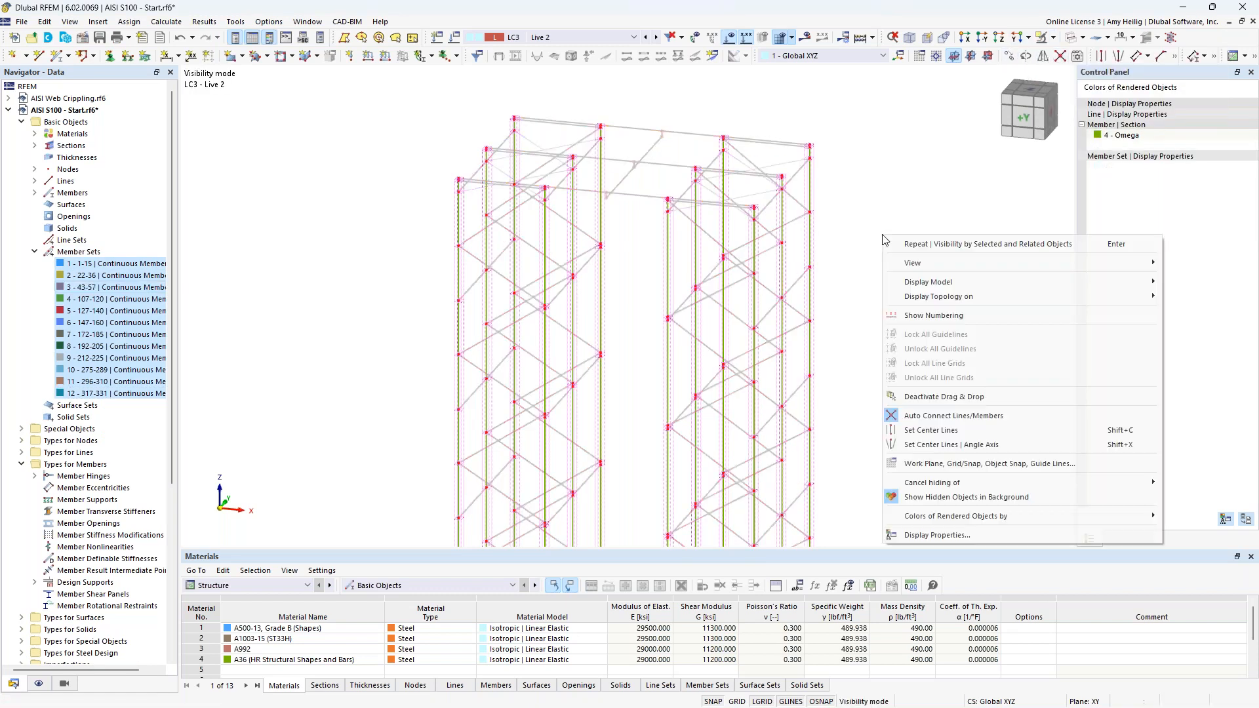
left_click(938, 497)
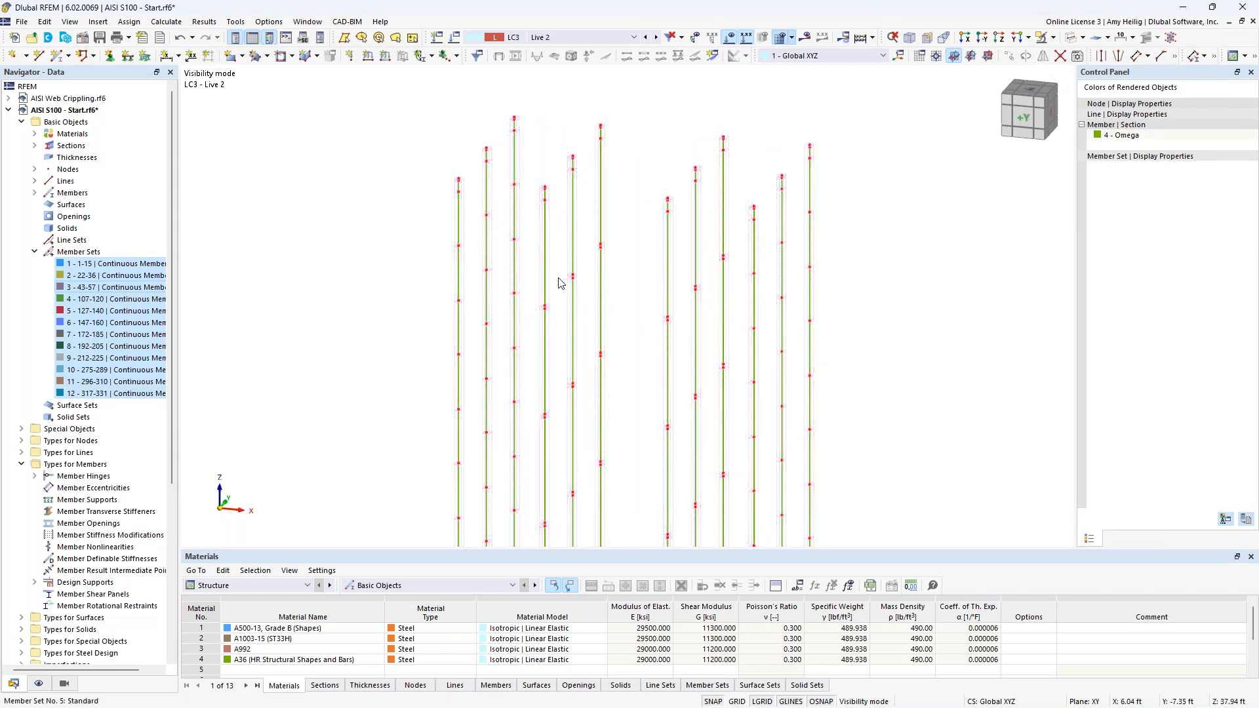
- Turn on the local axis systems of the members and show the isolated columns face-on in the XZ plane
right_click(544, 260)
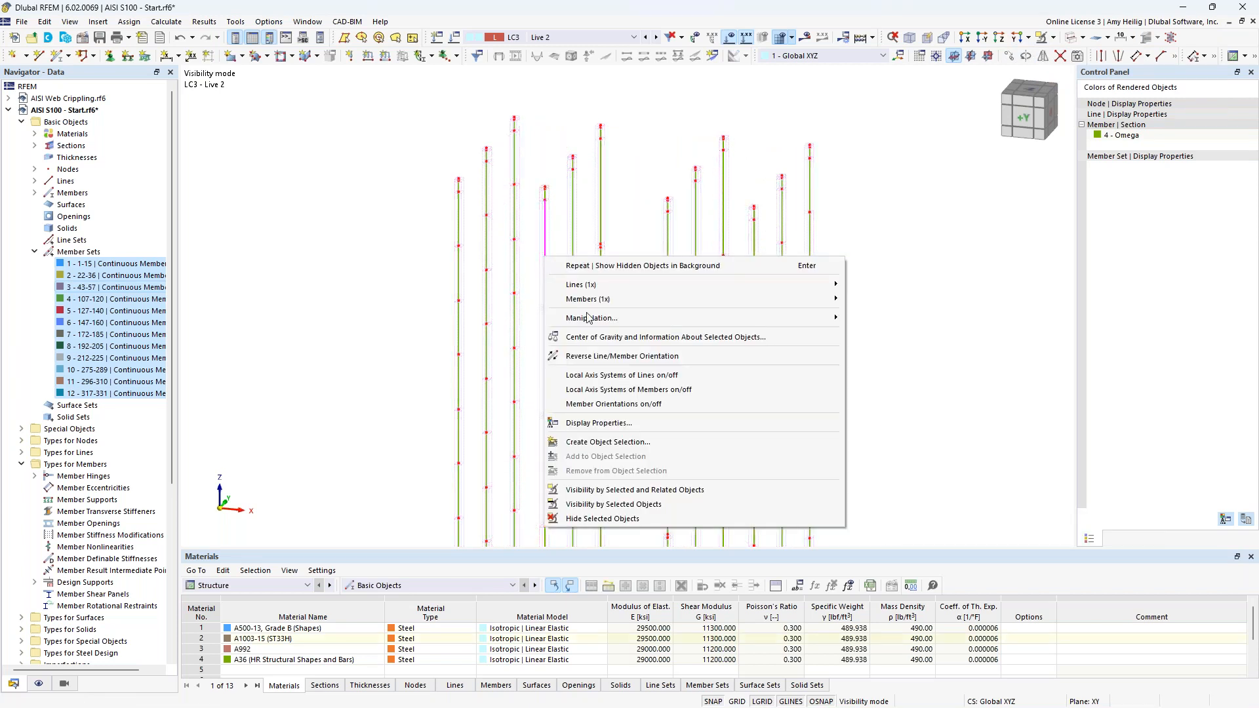
left_click(602, 395)
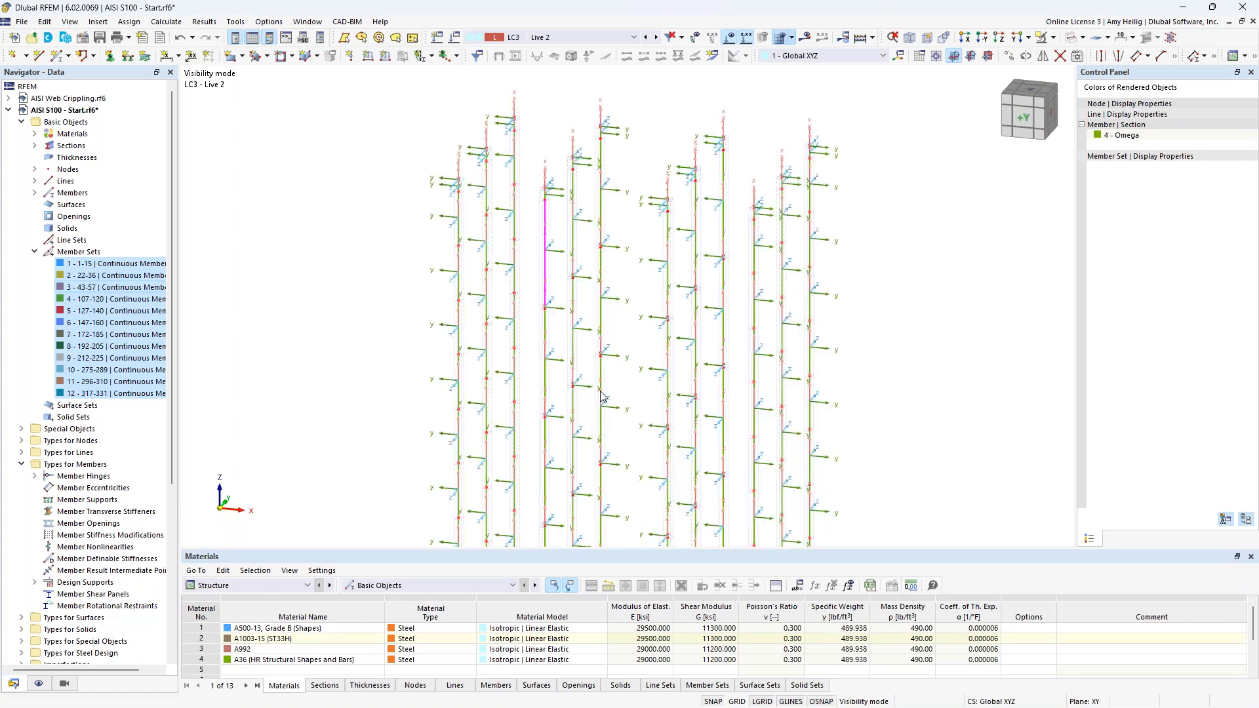
scroll(633, 355, "down", 2)
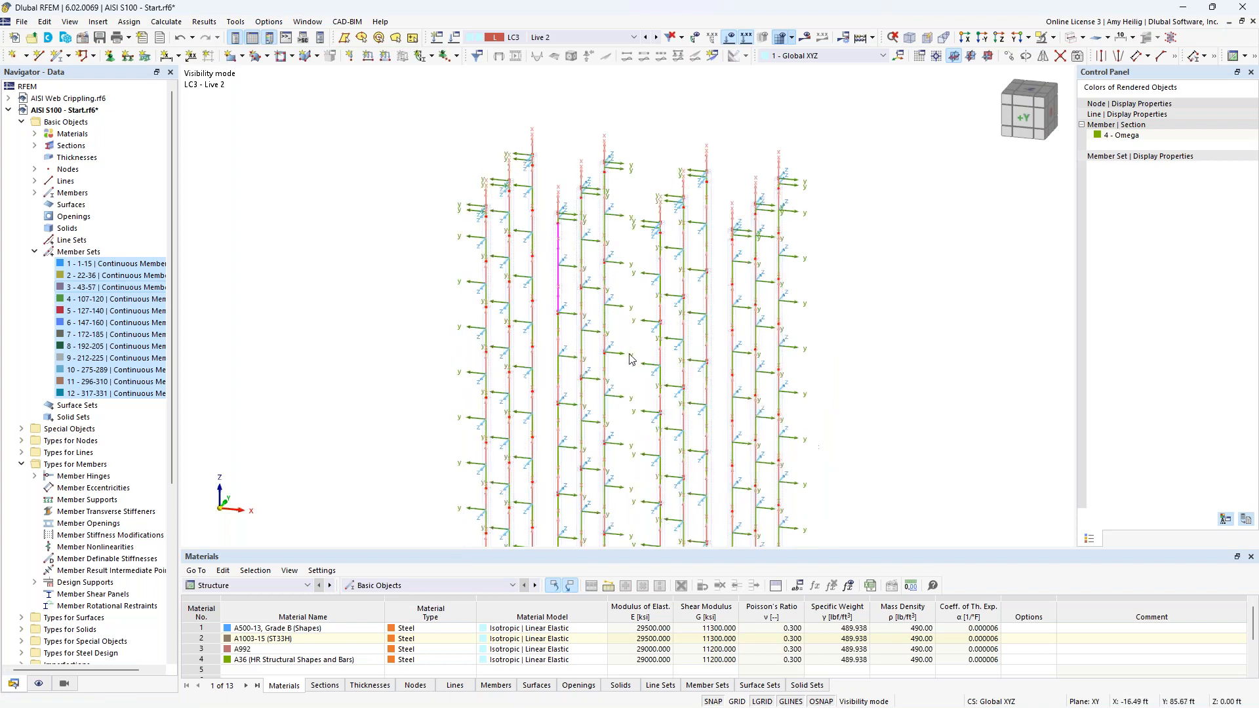
middle_click_drag(633, 355, 646, 345, "ctrl")
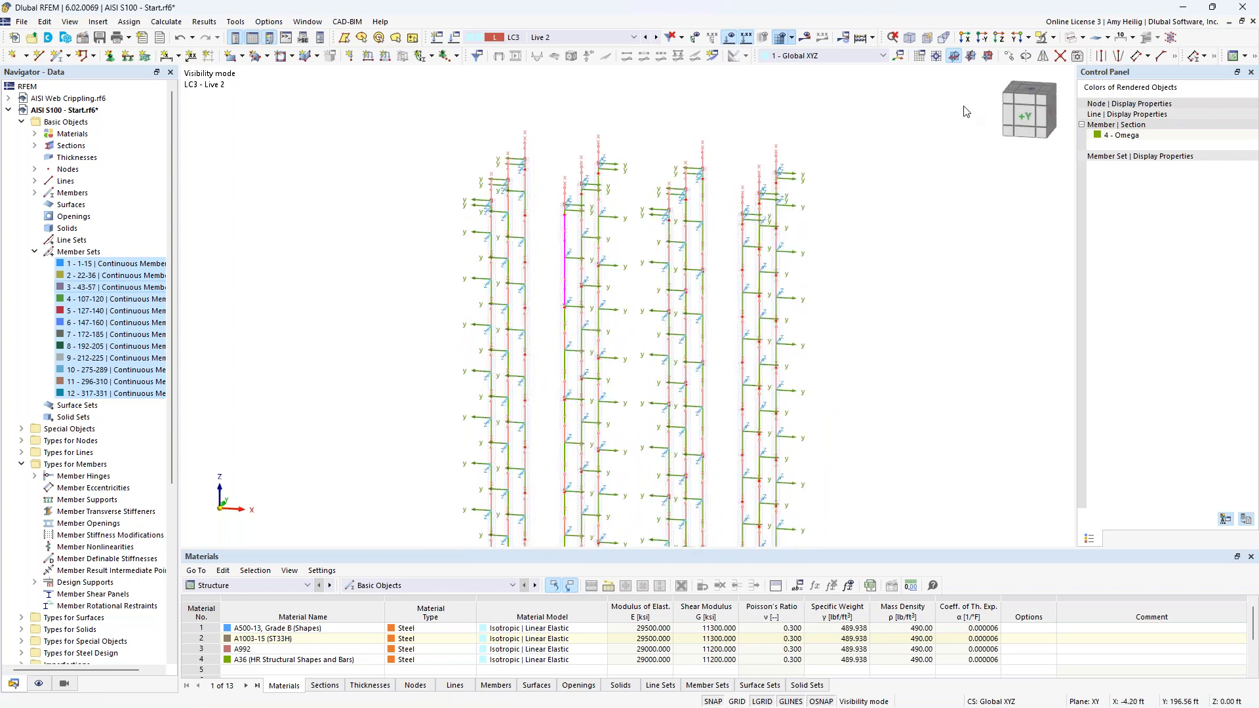
left_click(1030, 38)
left_click(1056, 68)
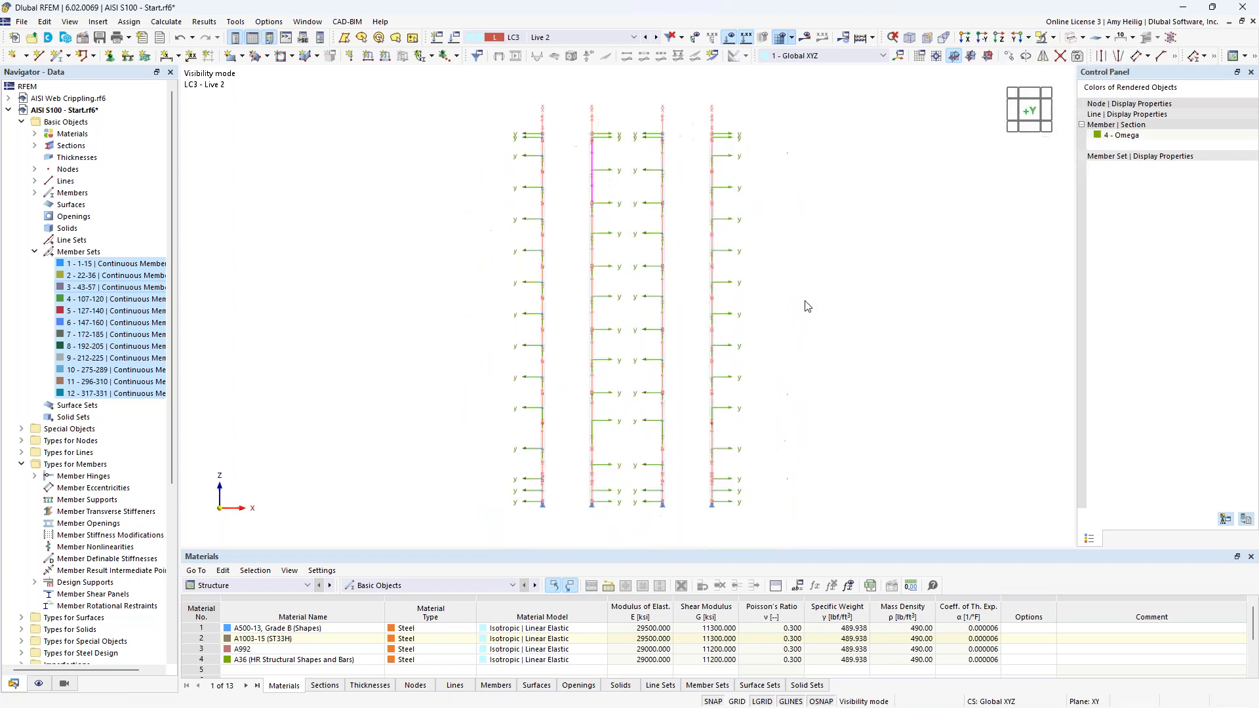
- Create the imperfection case Imp. X and a copy of it named Imp. Y
left_click(34, 252)
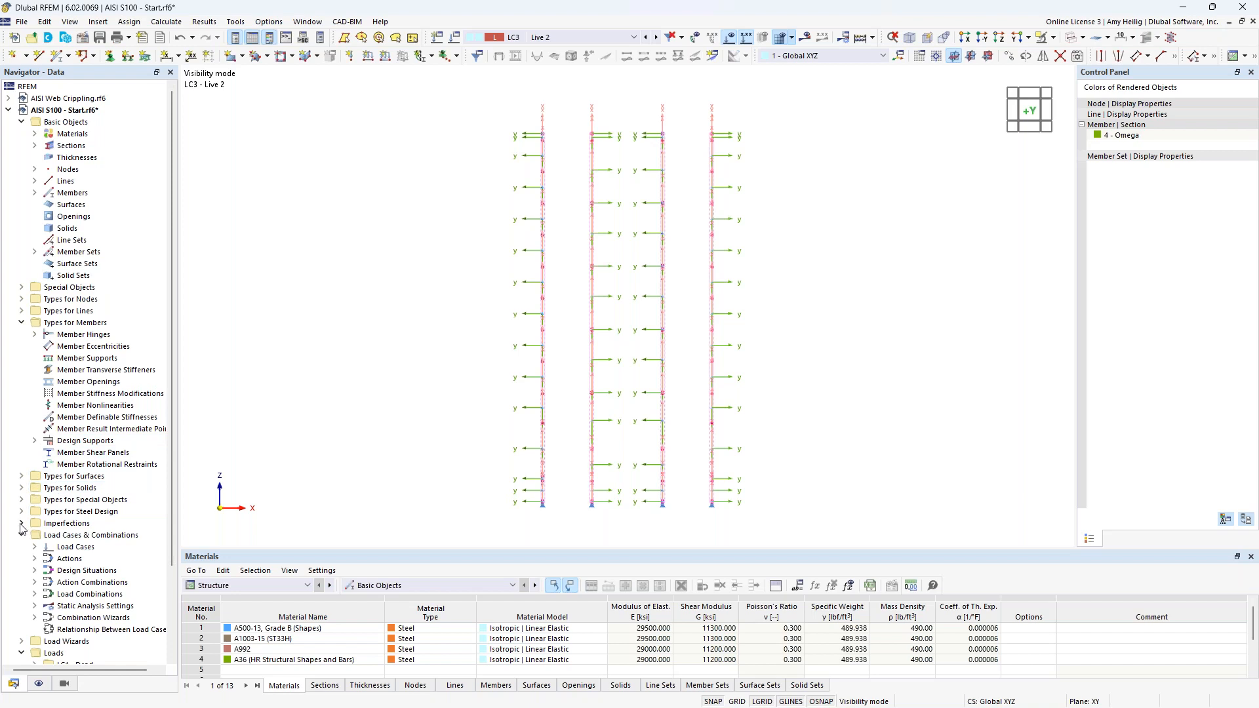
left_click(21, 323)
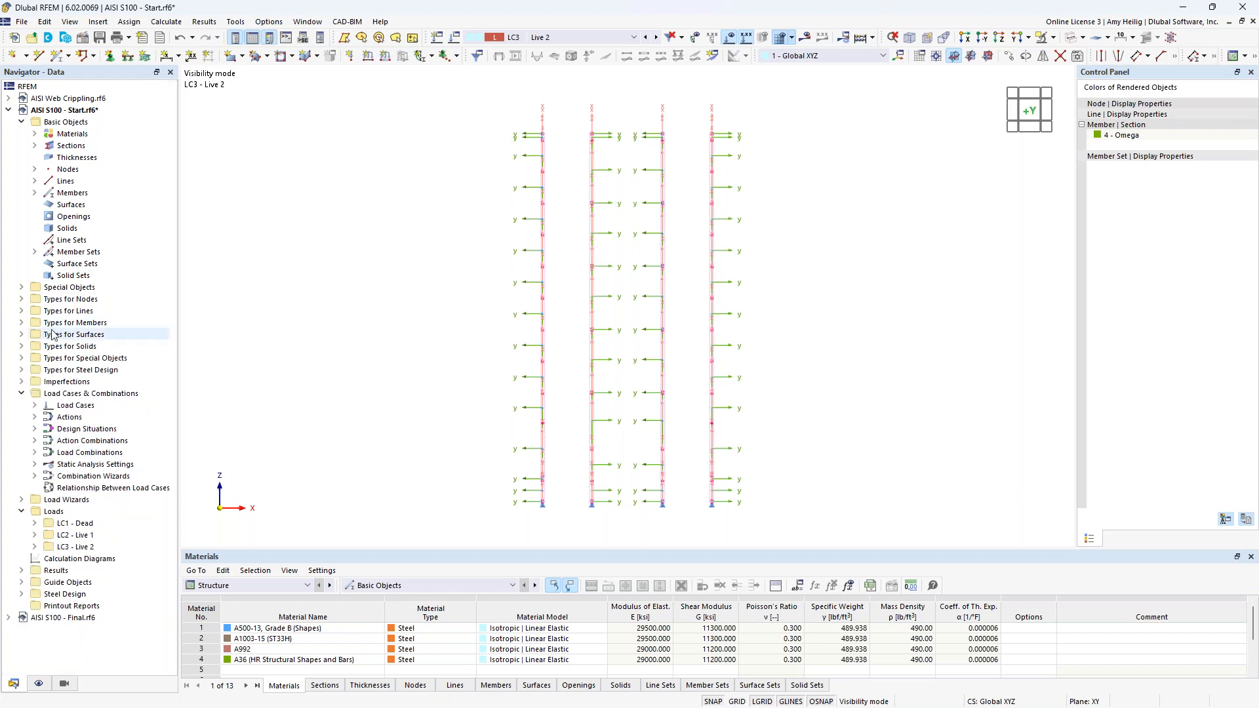
left_click(22, 381)
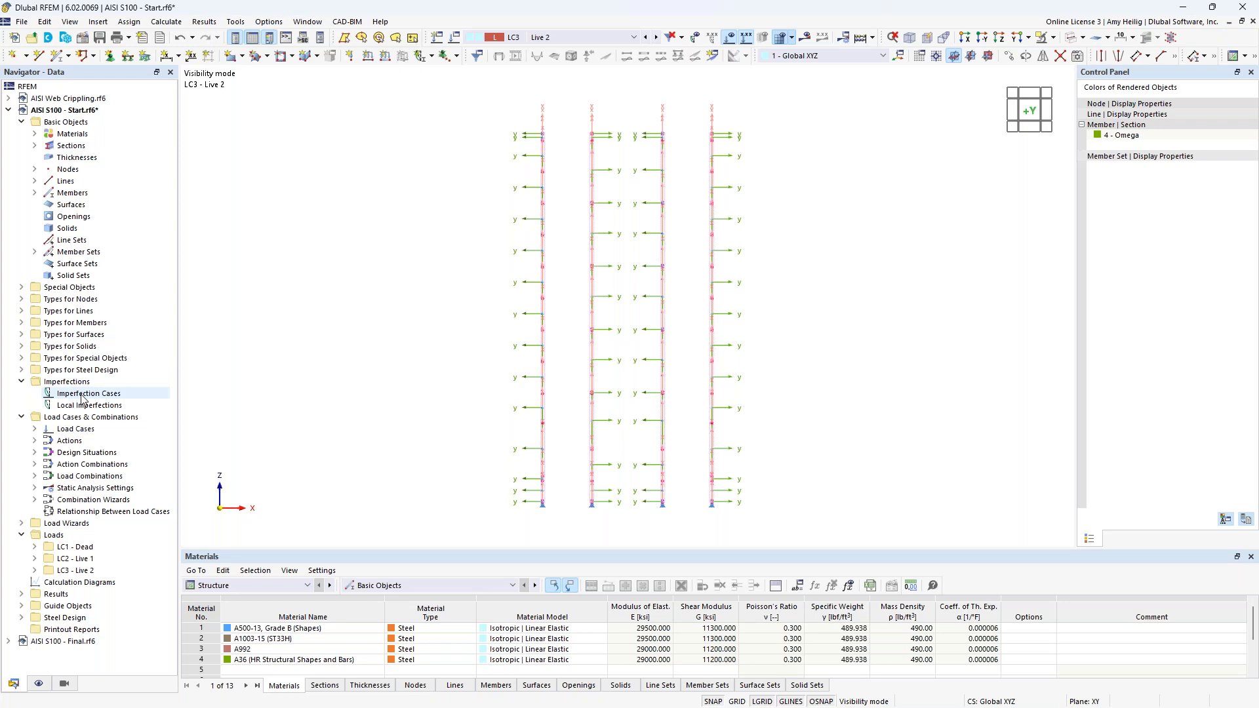
right_click(82, 397)
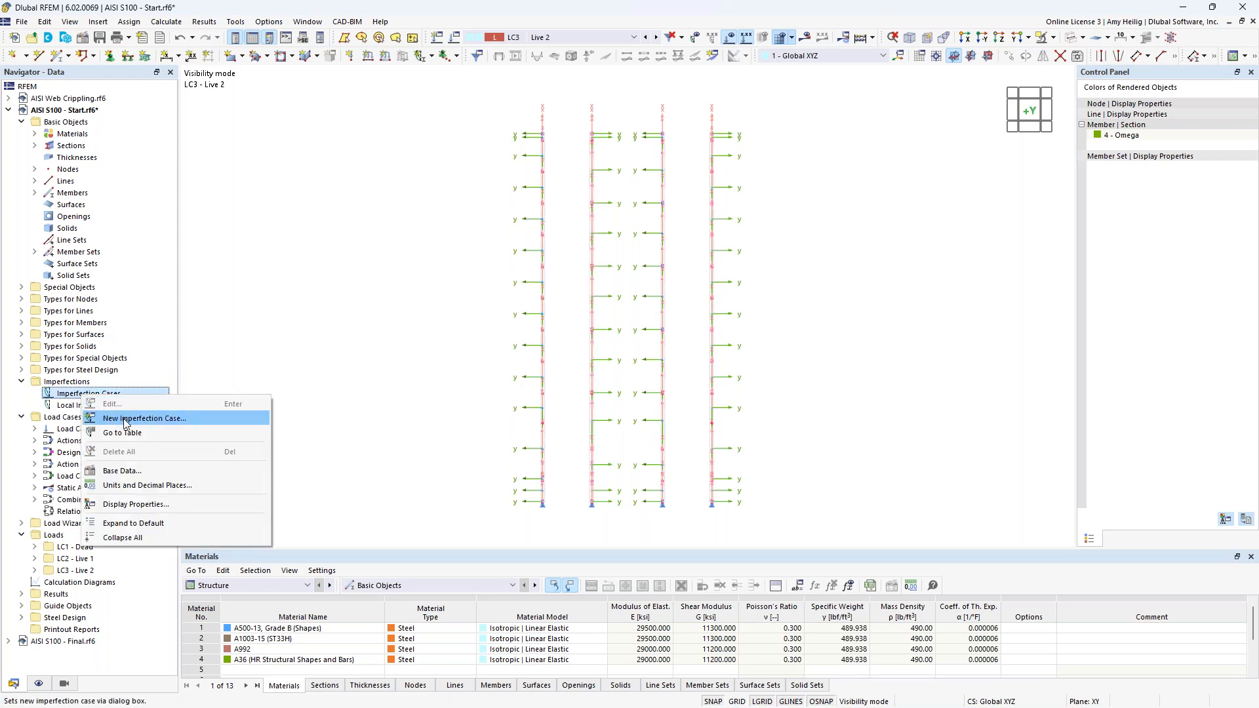
left_click(124, 419)
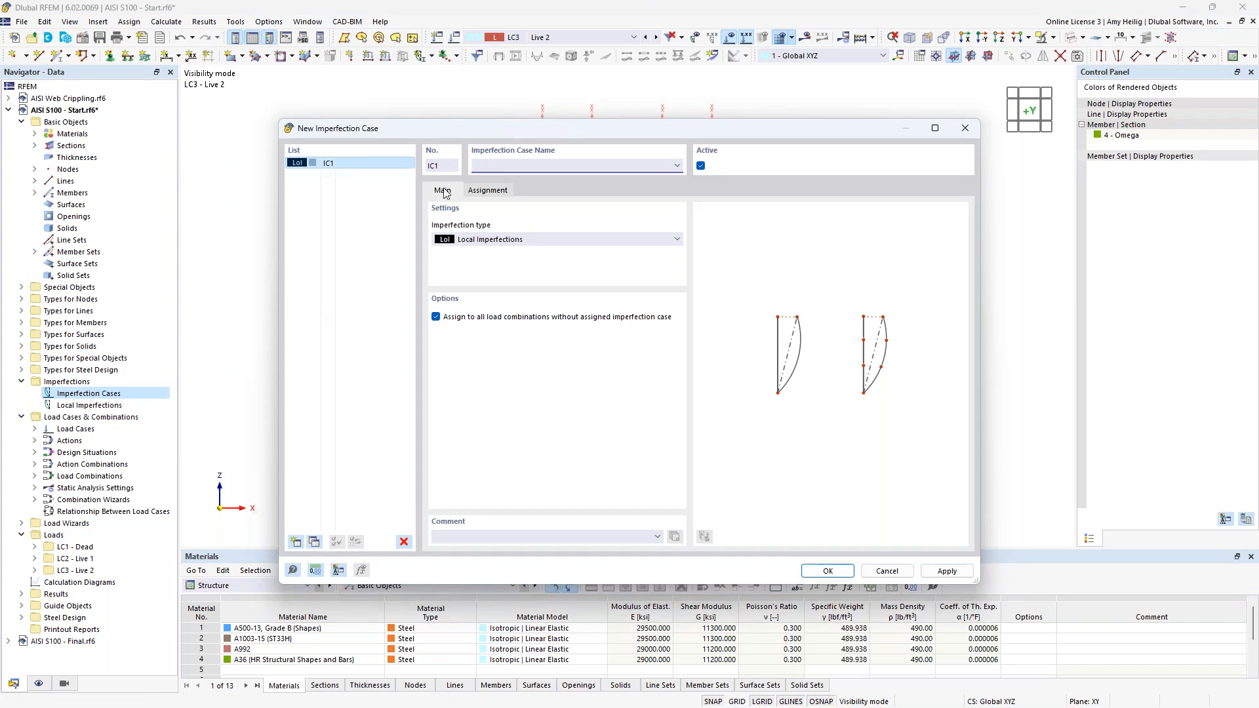
left_click_drag(483, 127, 703, 297)
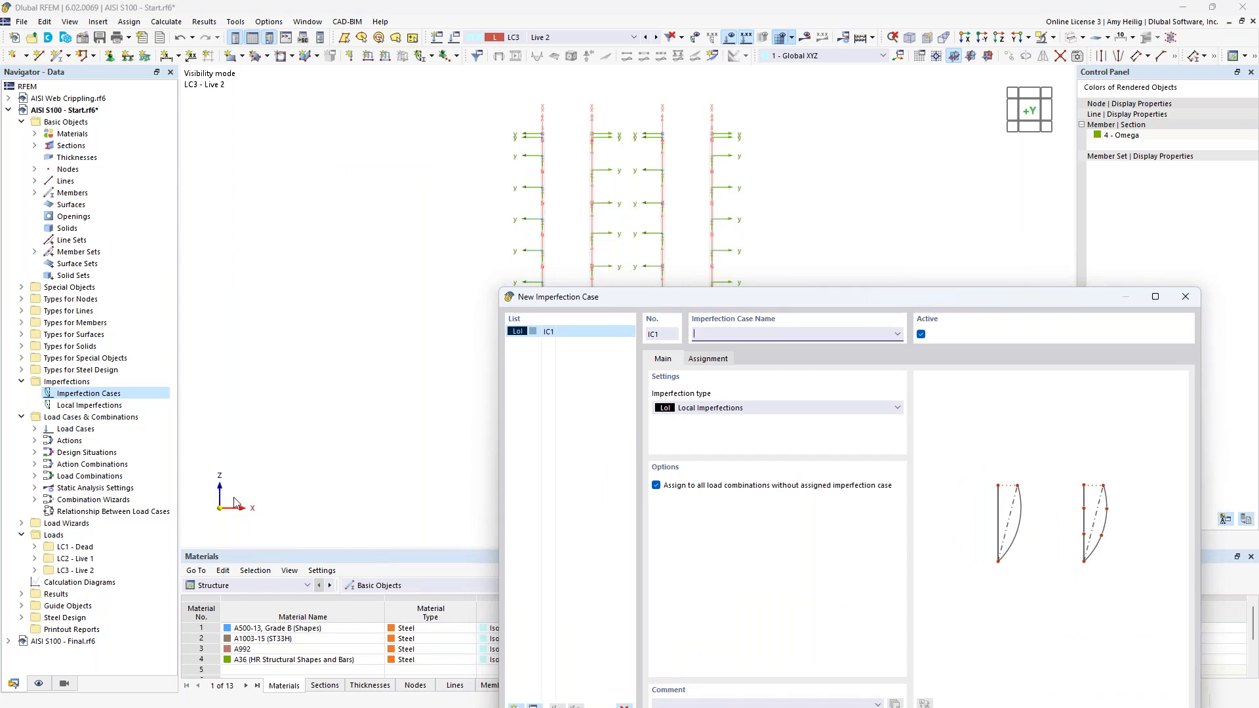
left_click_drag(671, 297, 513, 116)
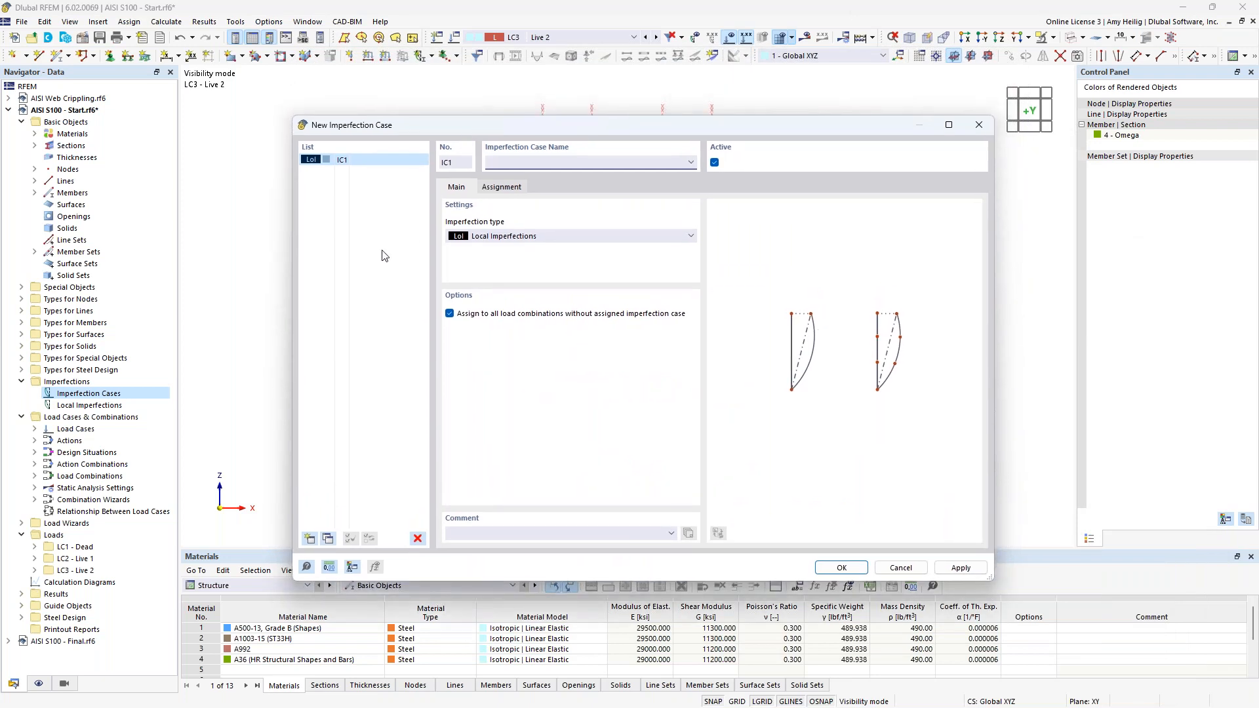
type("Imp")
left_click(328, 539)
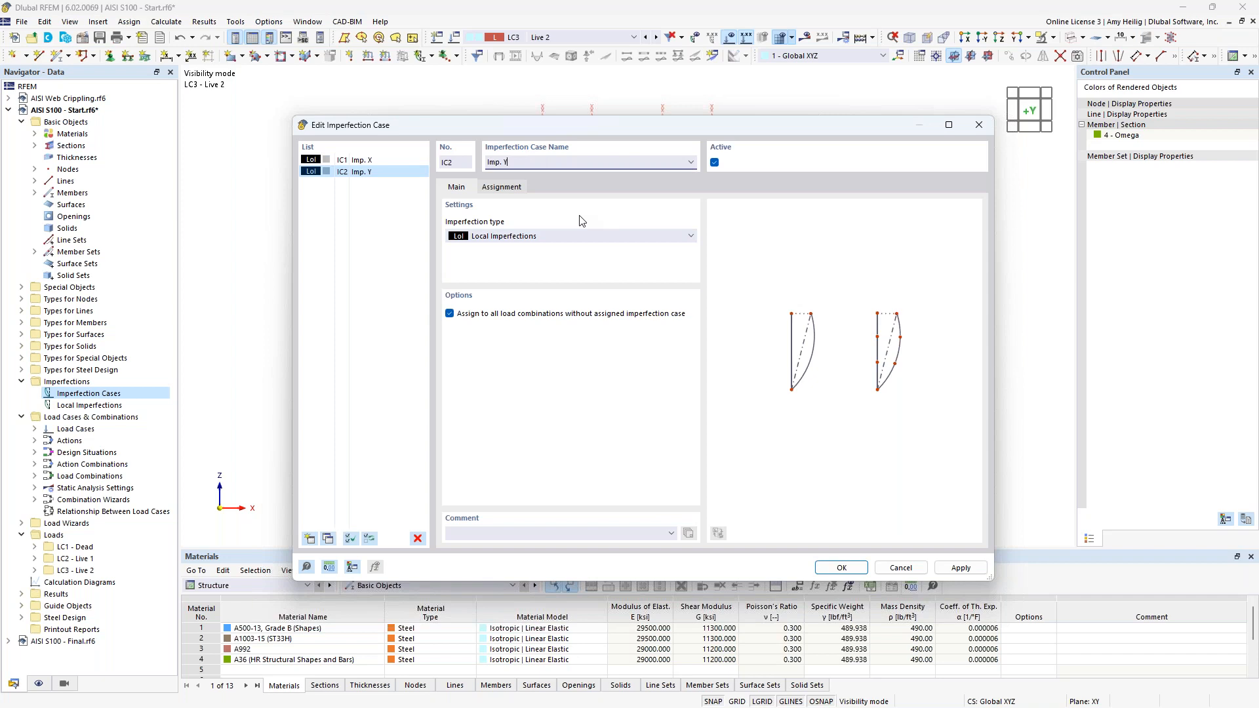
- Keep Local Imperfections as the type, review the load combinations assigned to both imperfection cases, and confirm the cases
left_click(516, 238)
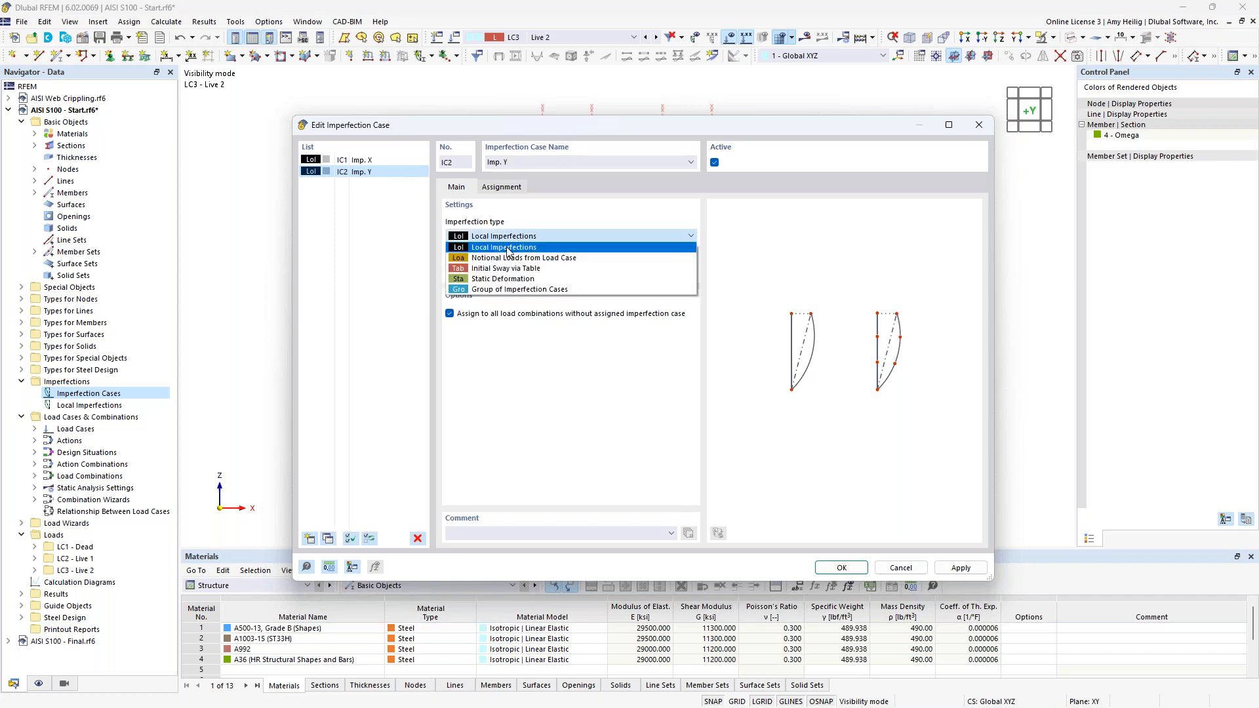
left_click(537, 225)
left_click(503, 188)
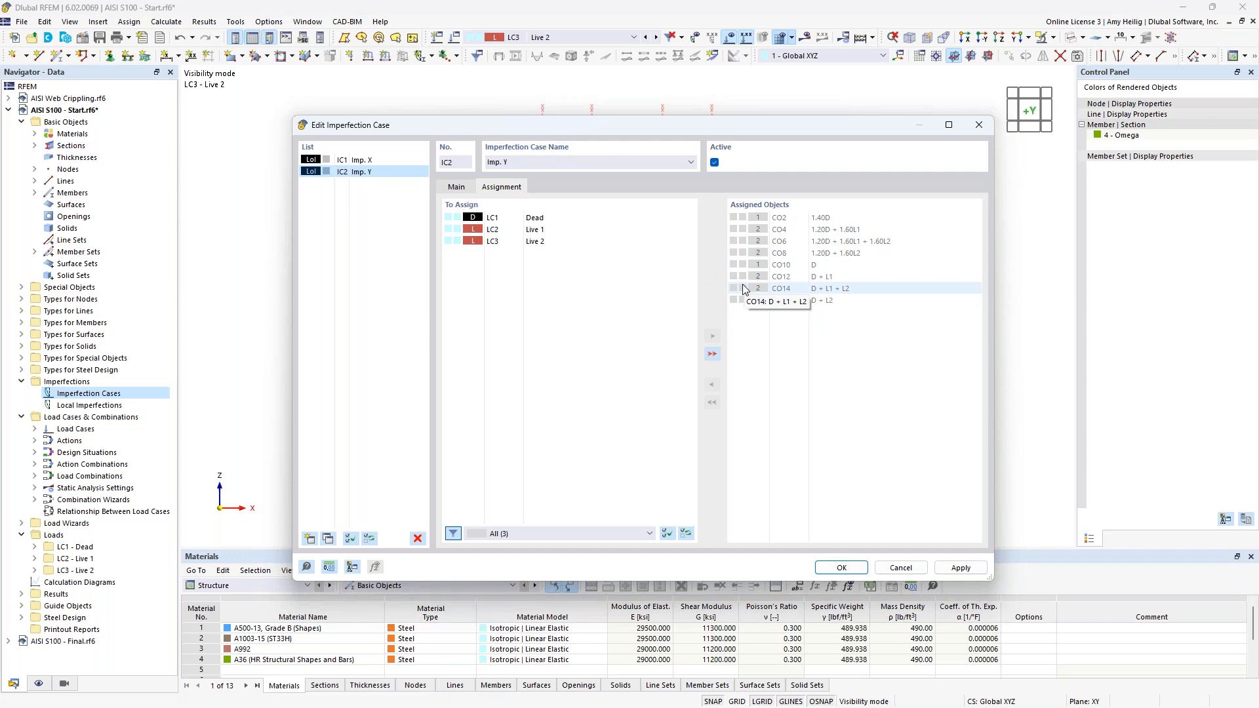
left_click(357, 164)
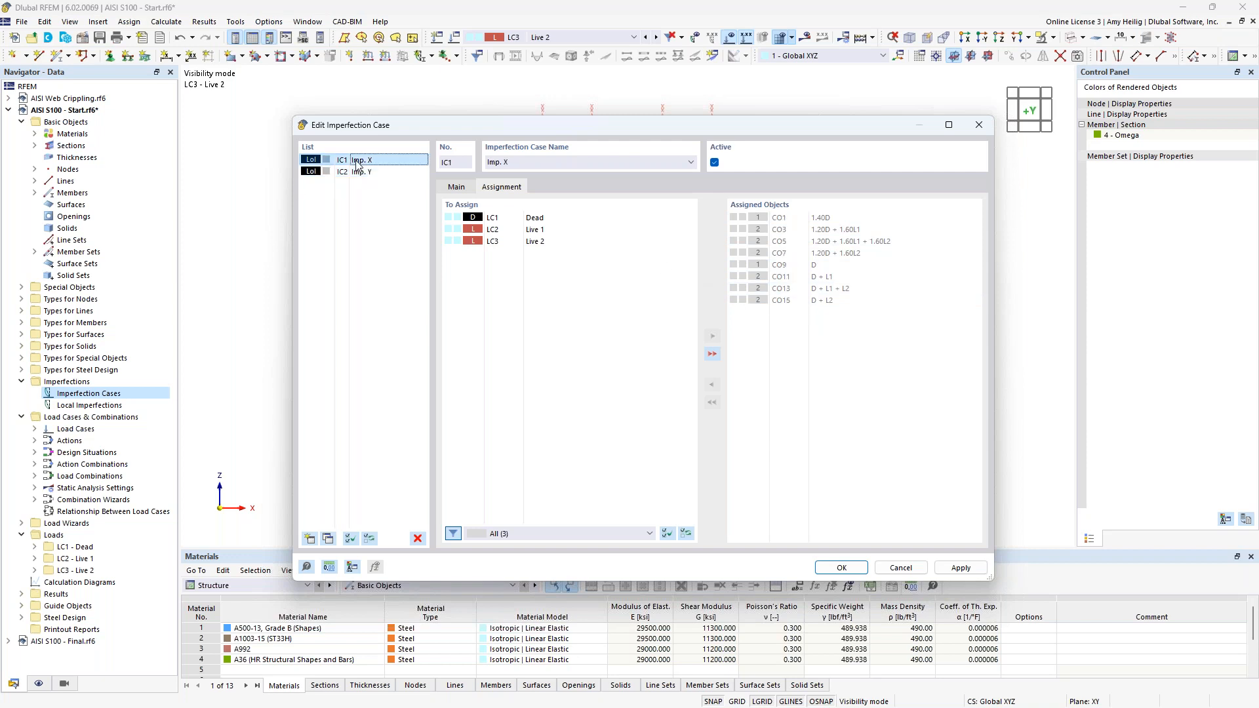
left_click(840, 568)
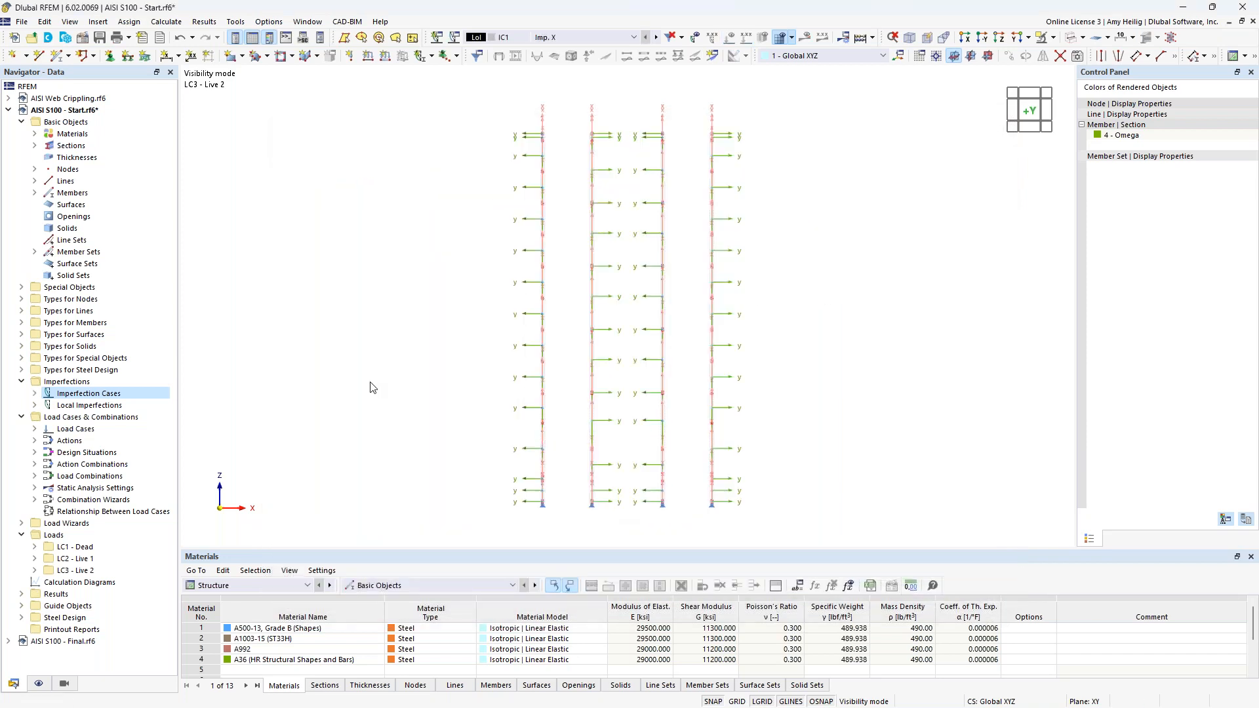
- Start a member set imperfection in IC1 with initial sway defined by AISI S100-16 | Current, and show its equivalent notional load diagram
left_click(35, 406)
left_click(35, 394)
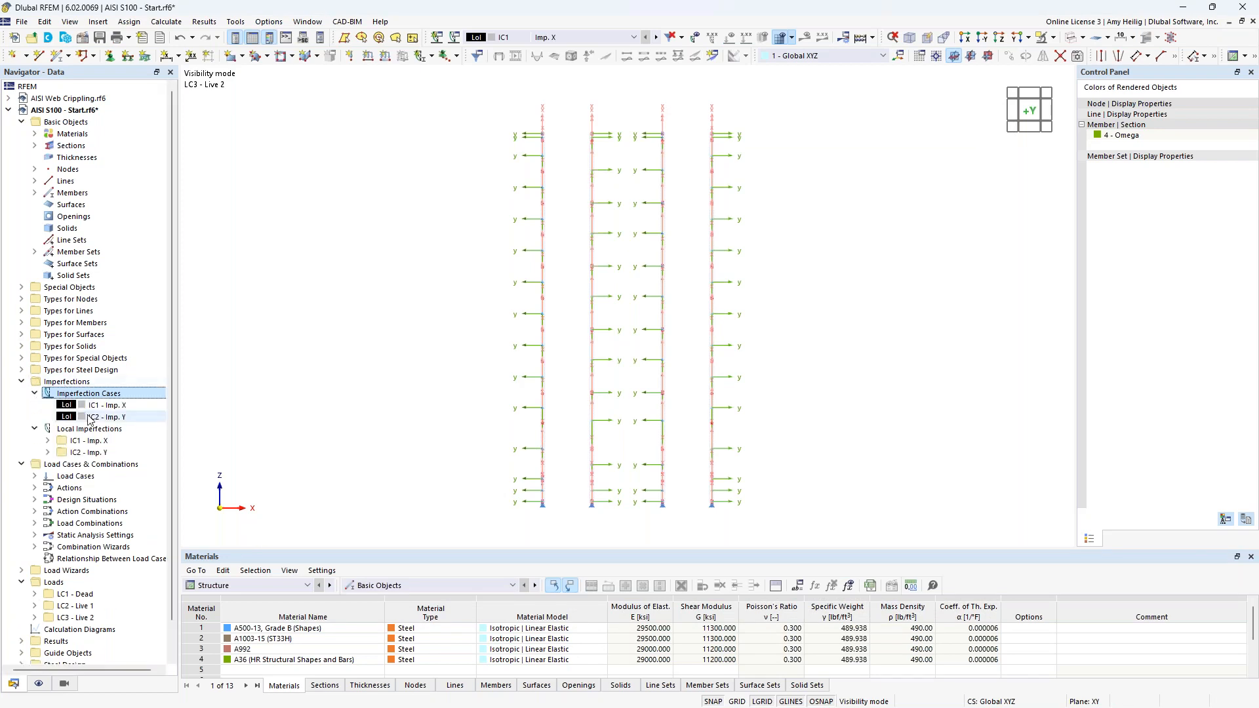
left_click(47, 442)
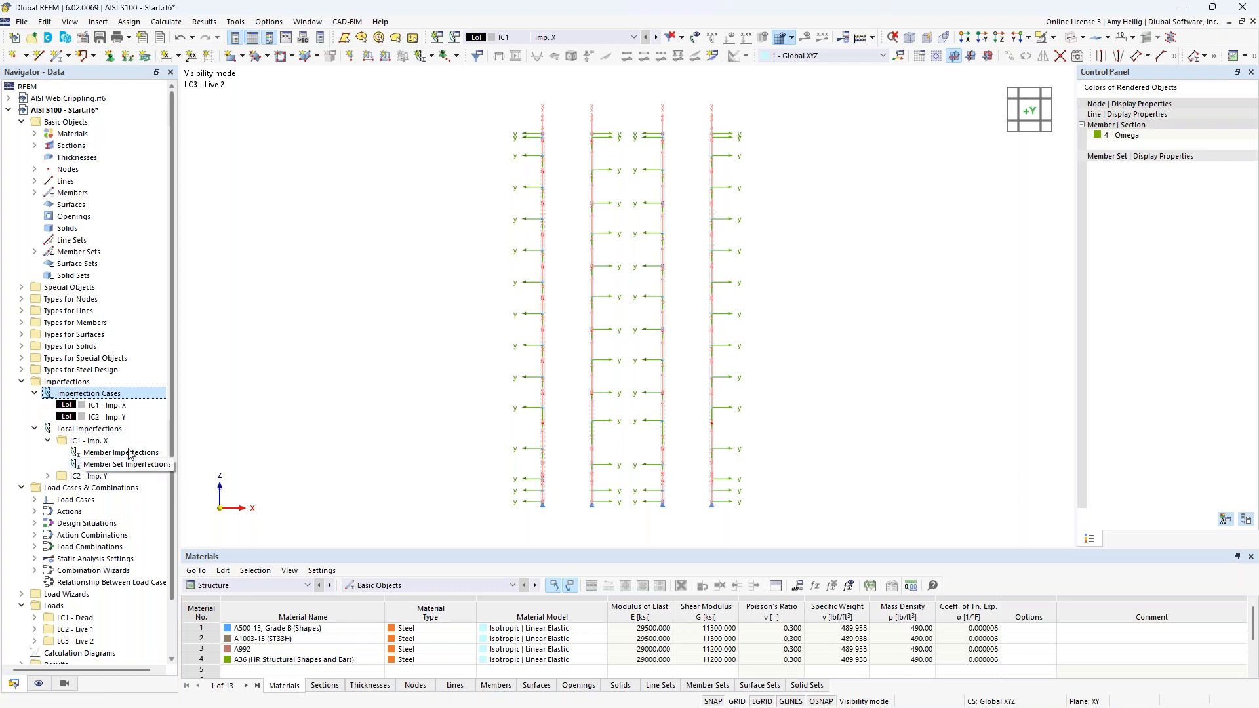
right_click(100, 467)
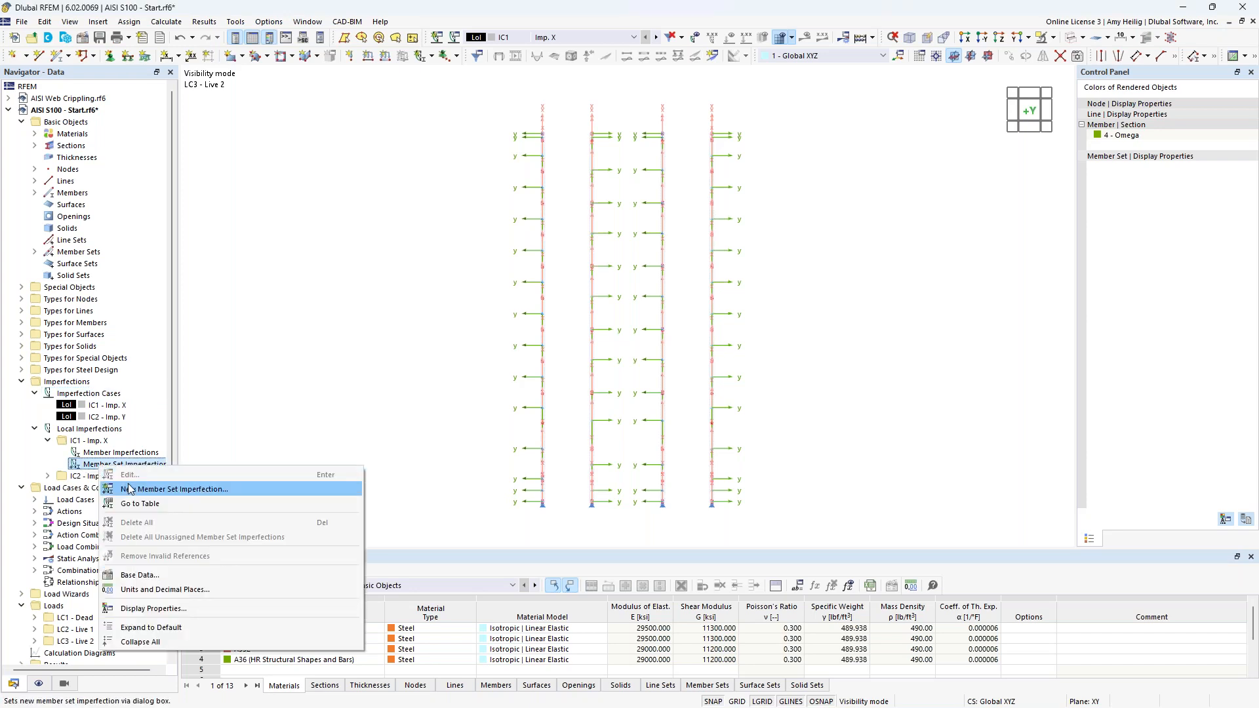
left_click(134, 490)
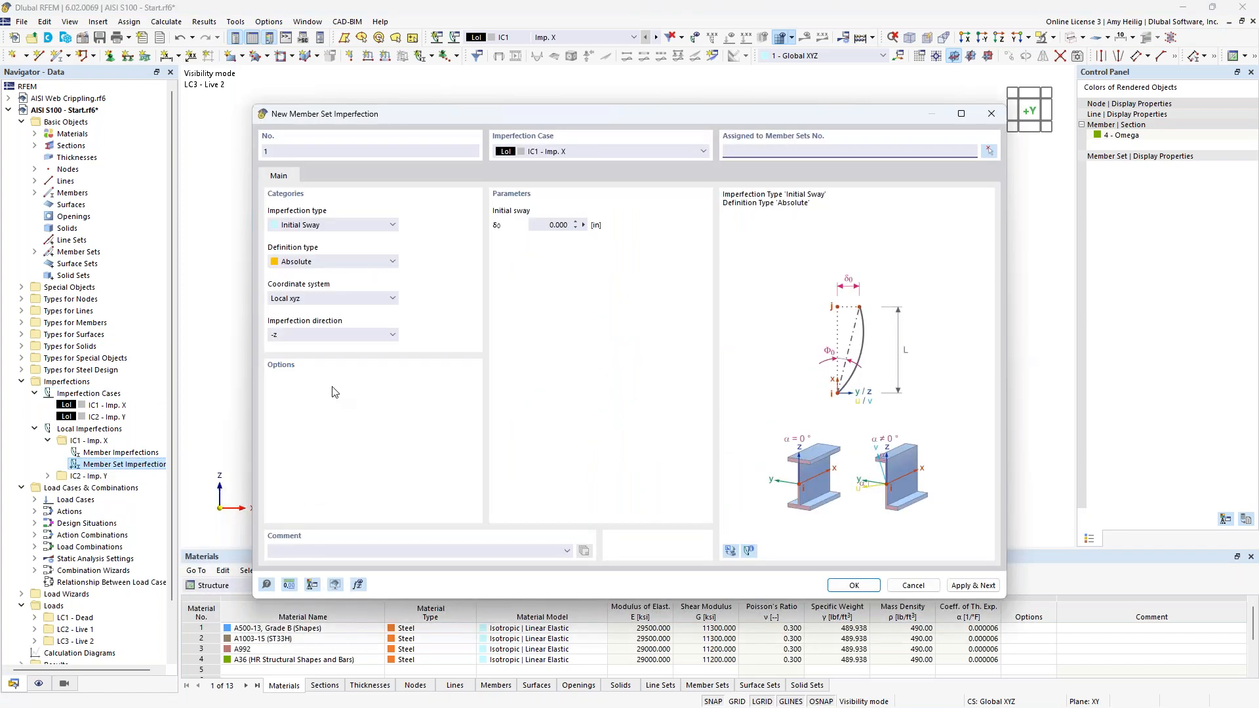
left_click(331, 266)
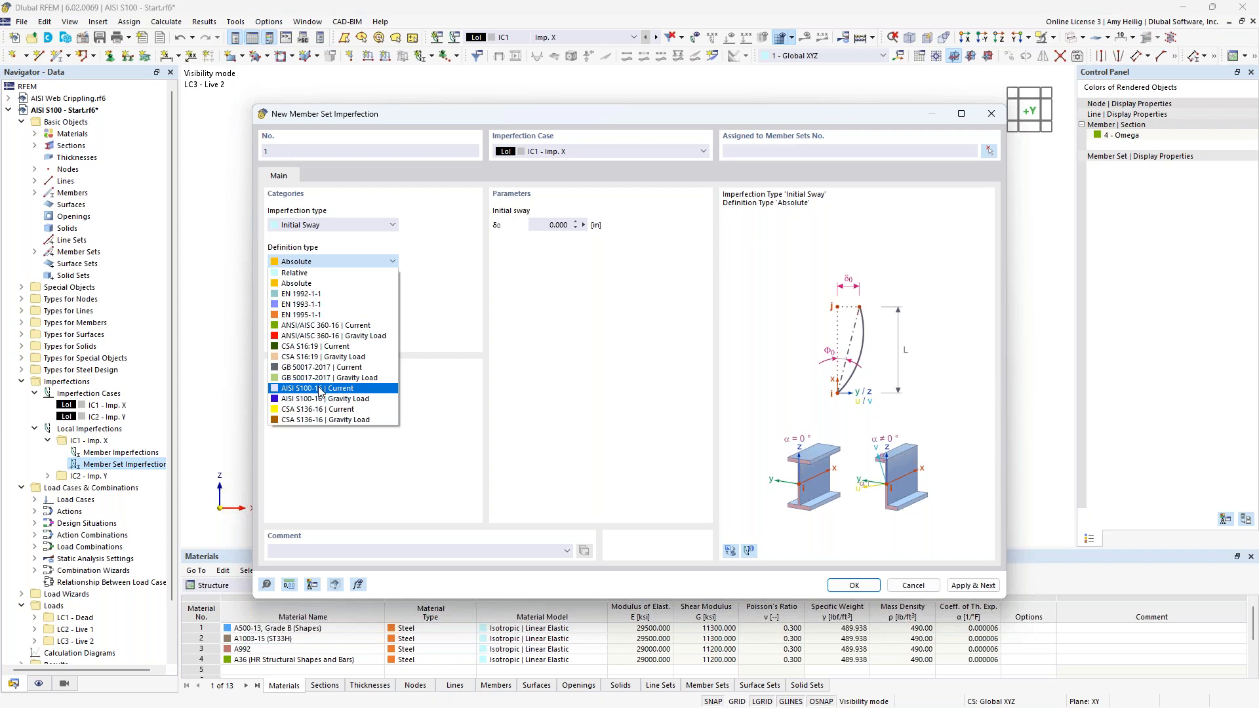
left_click(320, 389)
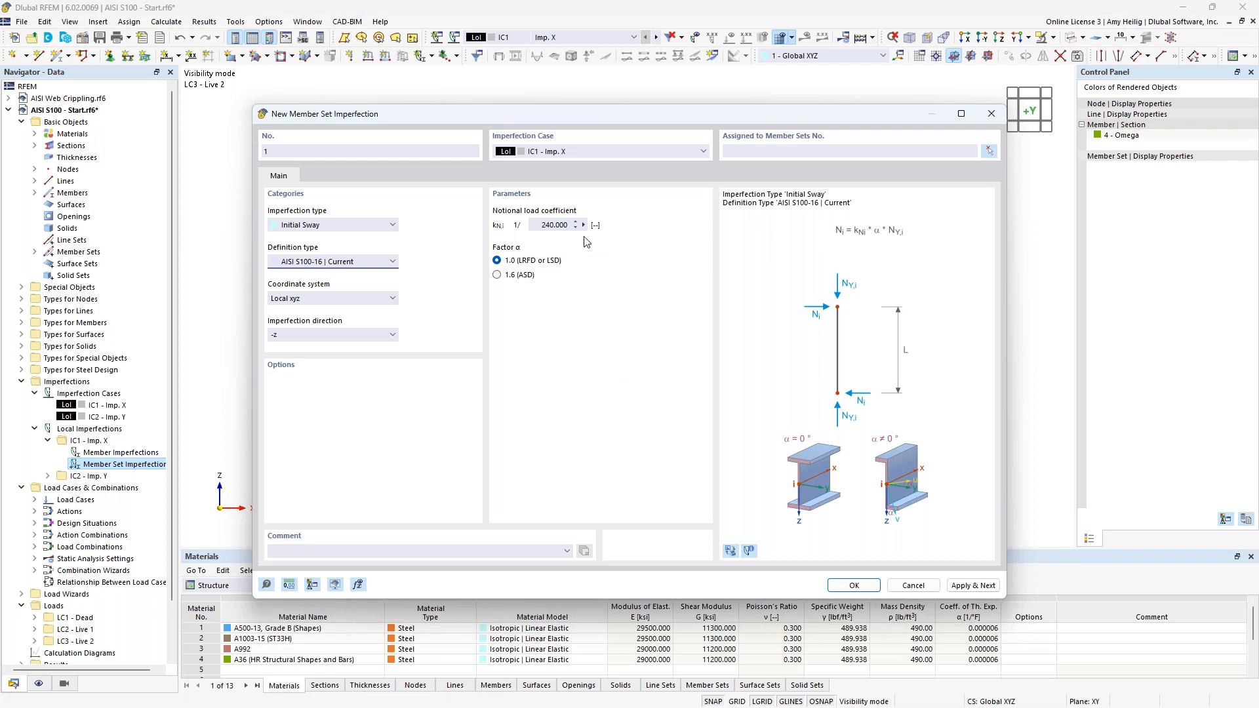
left_click(750, 549)
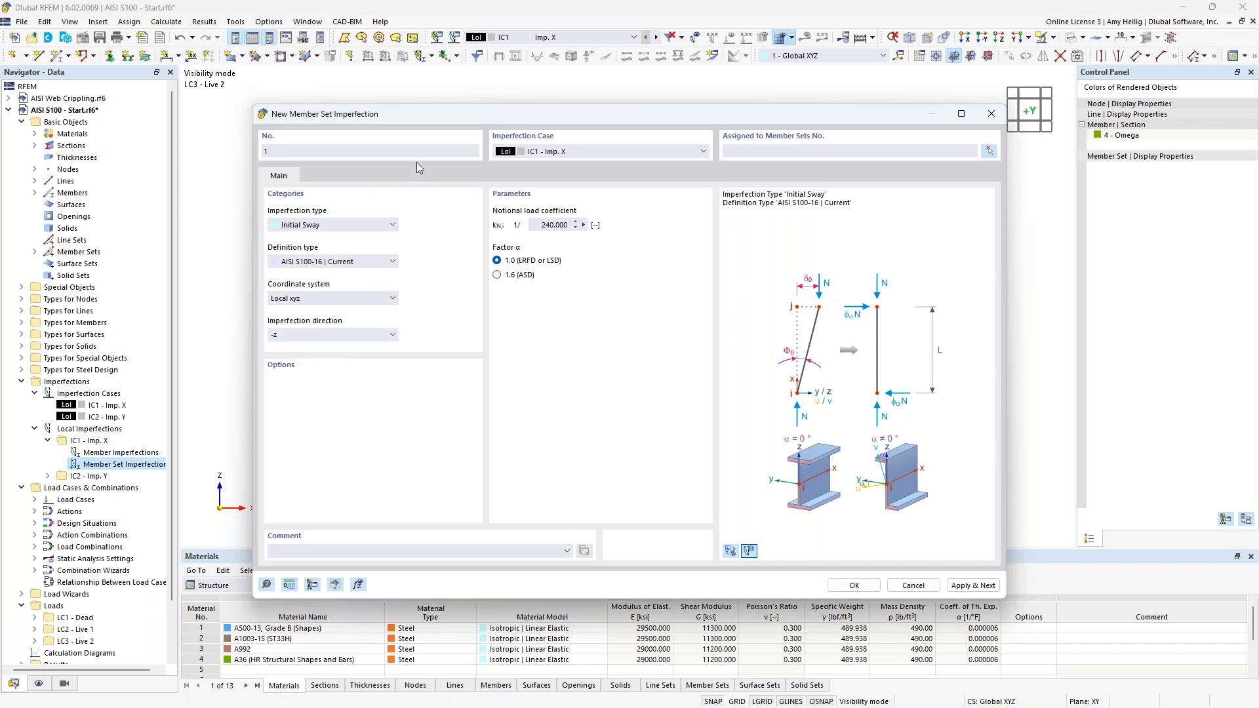
- Set the imperfection direction to local -y, assign it to member sets 1-3 and 7-9, and apply it
left_click_drag(416, 119, 499, 255)
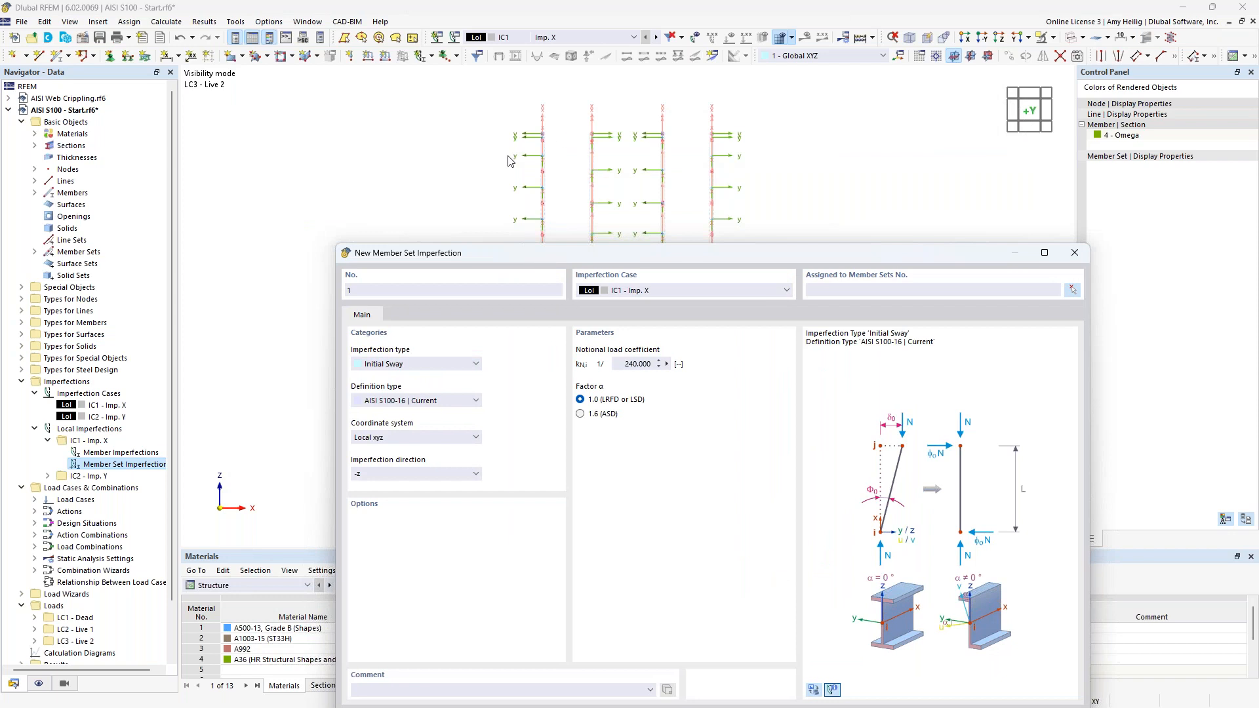
left_click_drag(532, 253, 540, 165)
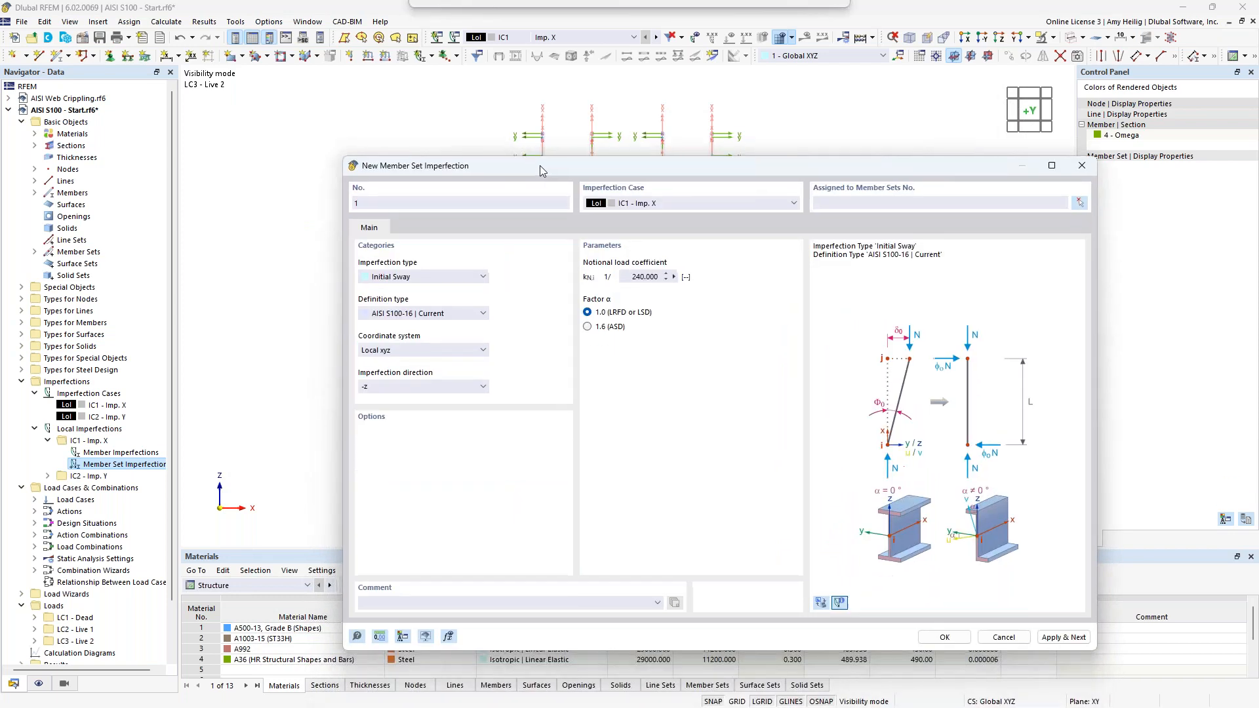
left_click(483, 387)
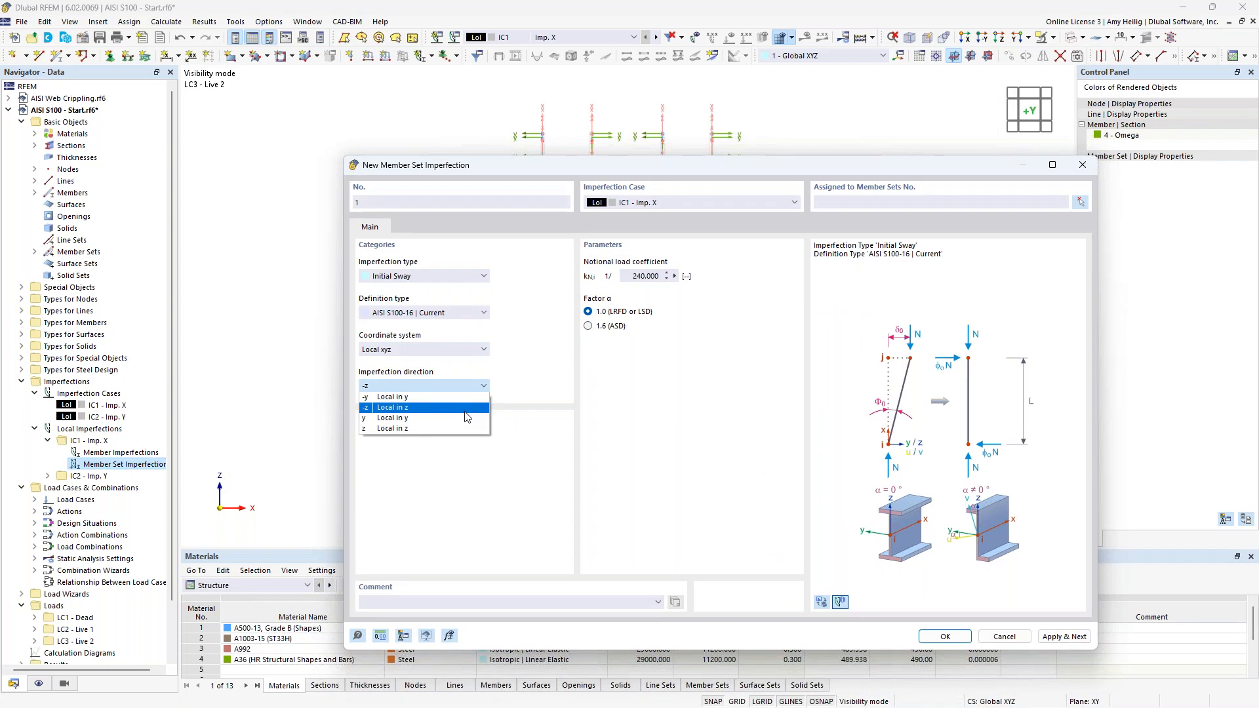
left_click(454, 398)
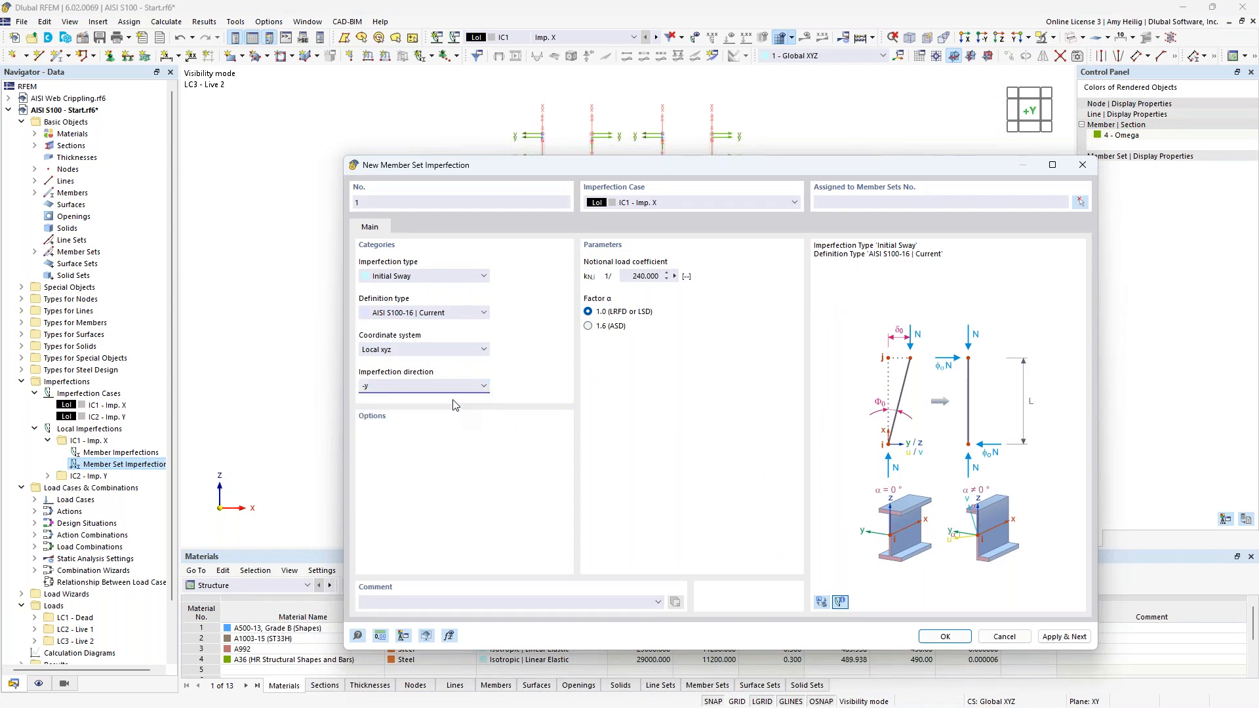
left_click(1080, 204)
left_click_drag(547, 258, 517, 239)
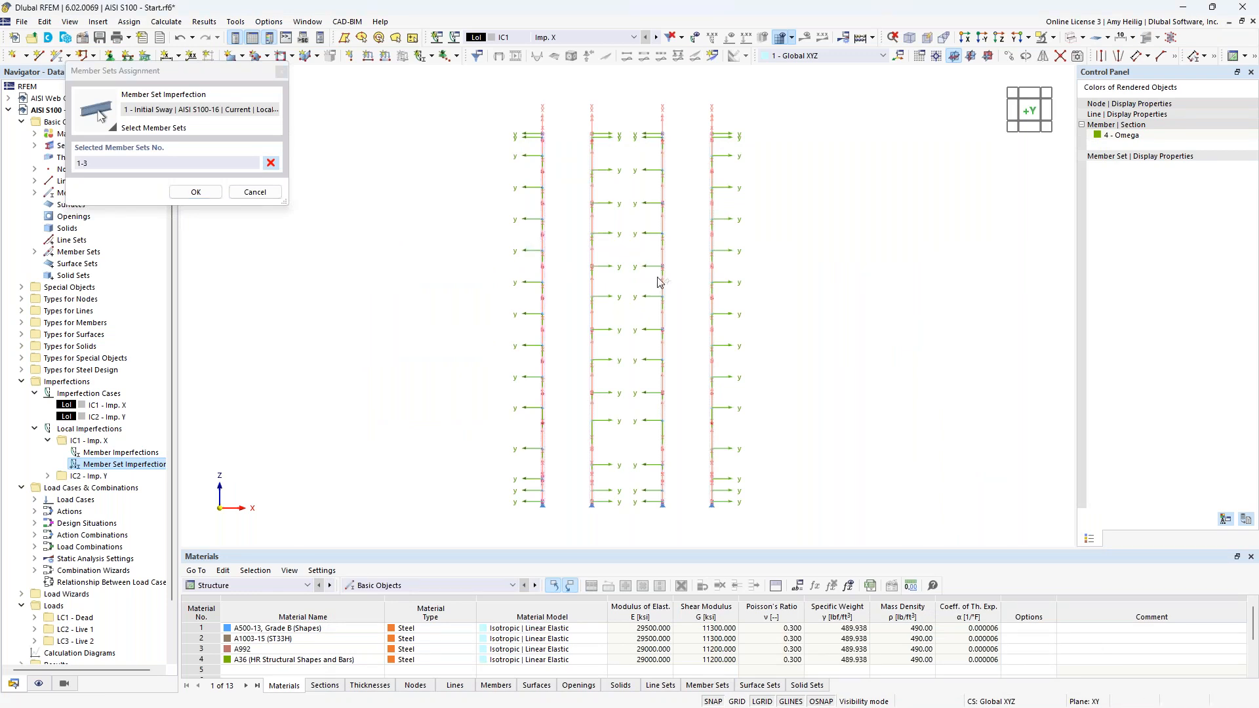
left_click_drag(679, 294, 649, 272)
left_click(200, 192)
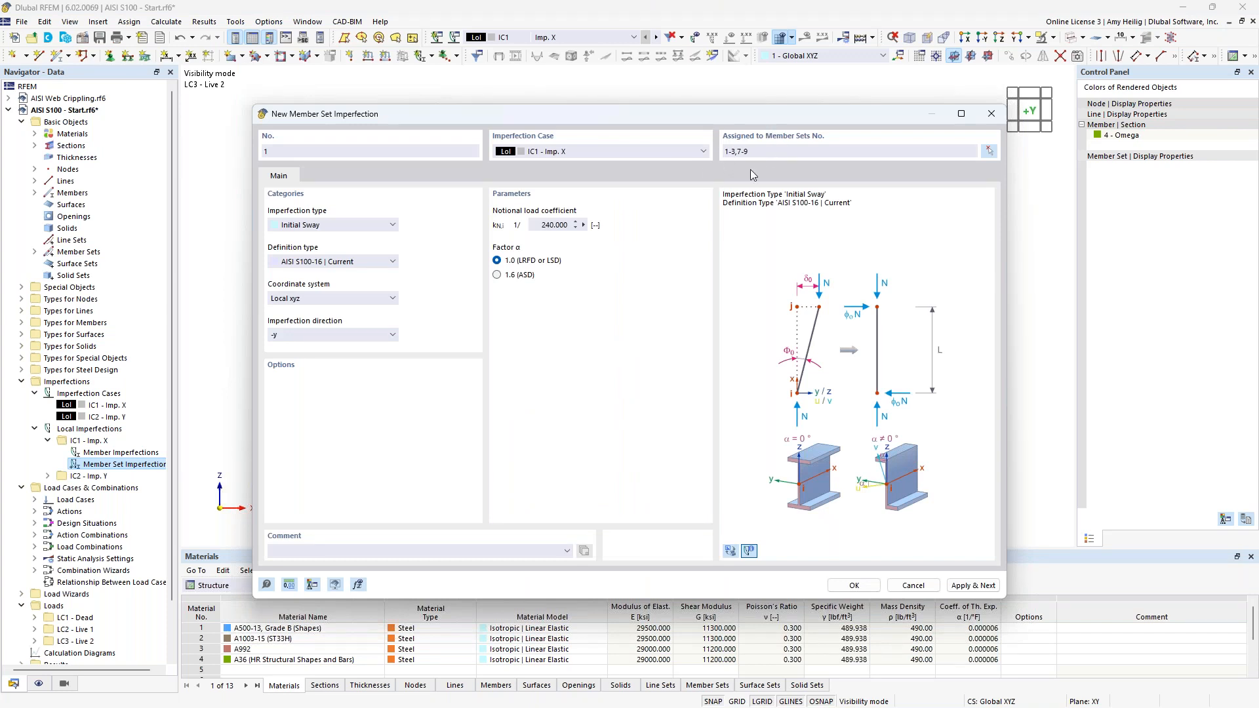
left_click(959, 587)
- Define a second IC1 initial sway in local y direction, assign it to member sets 4-6 and 10-12, and confirm
left_click(357, 333)
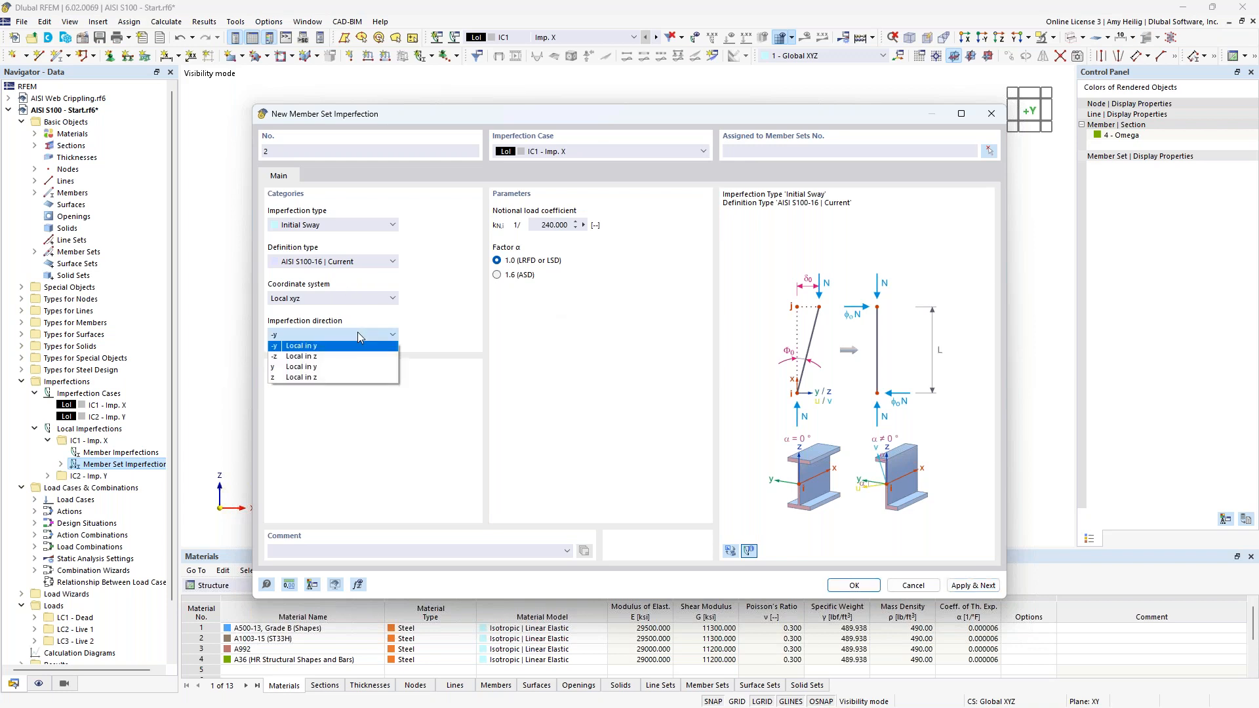
left_click(360, 368)
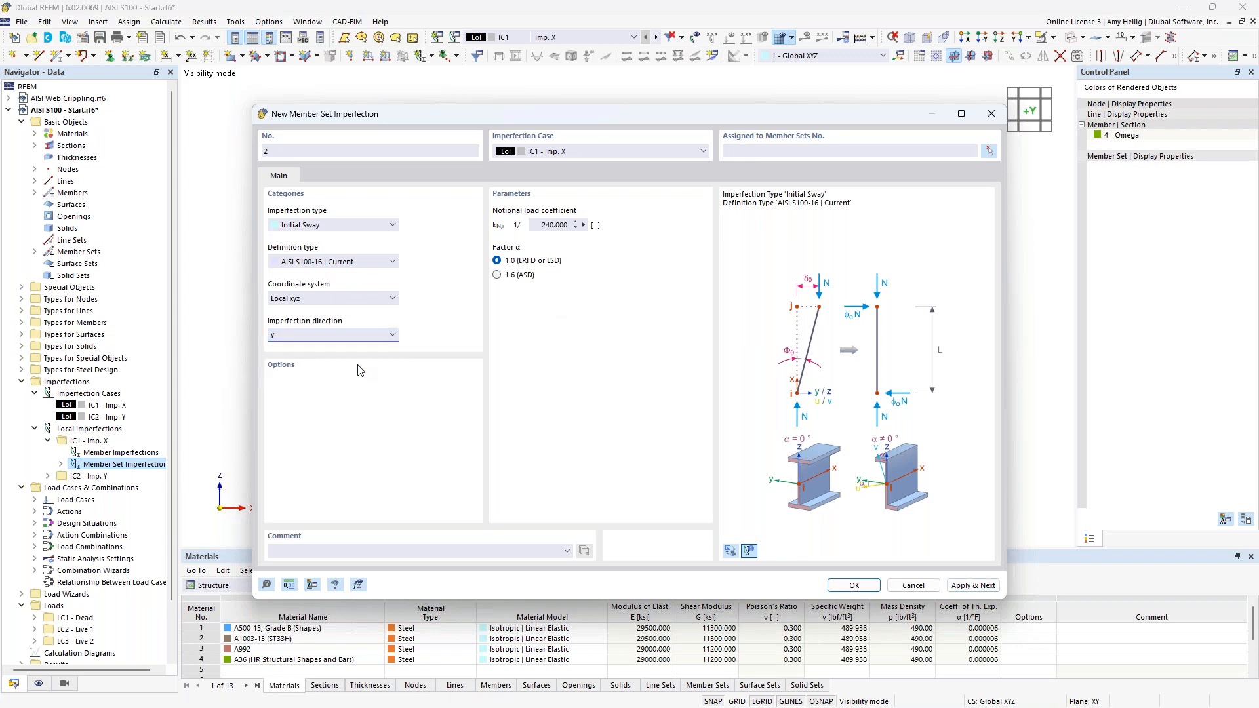
mouse_move(602, 128)
left_mouse_down()
mouse_move(615, 259)
mouse_move(608, 106)
left_mouse_up()
left_click(996, 146)
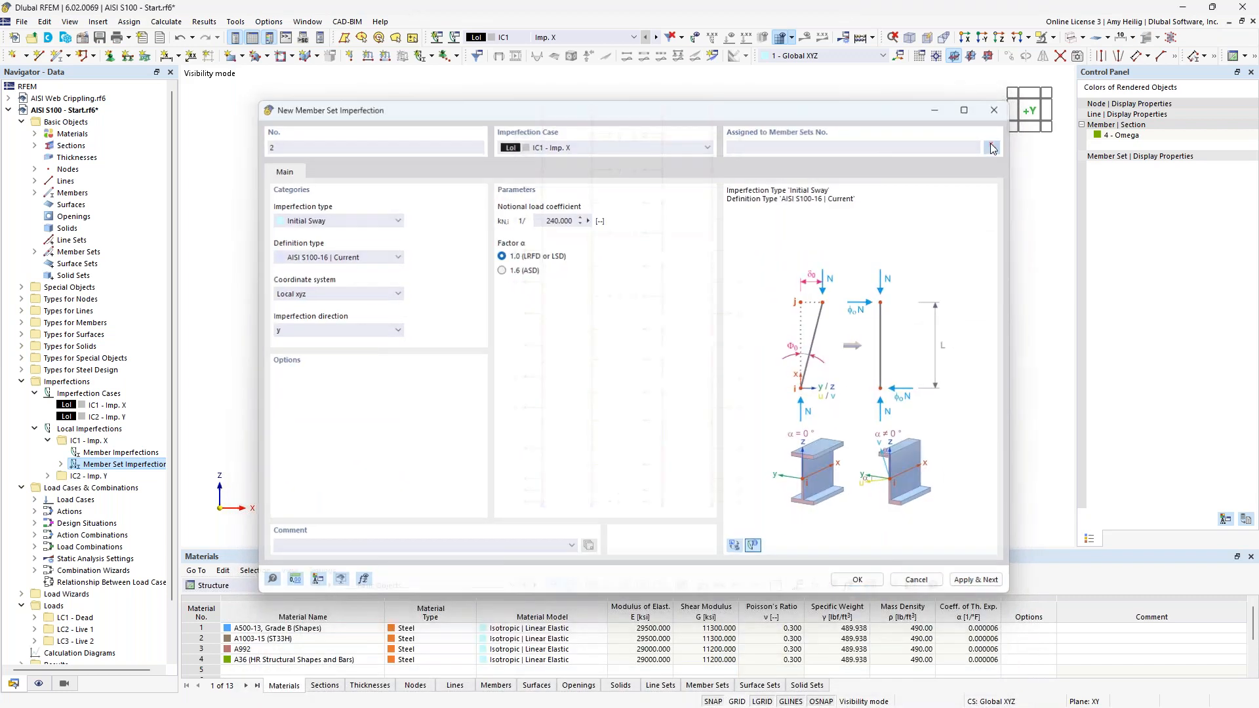
left_click_drag(610, 258, 577, 239)
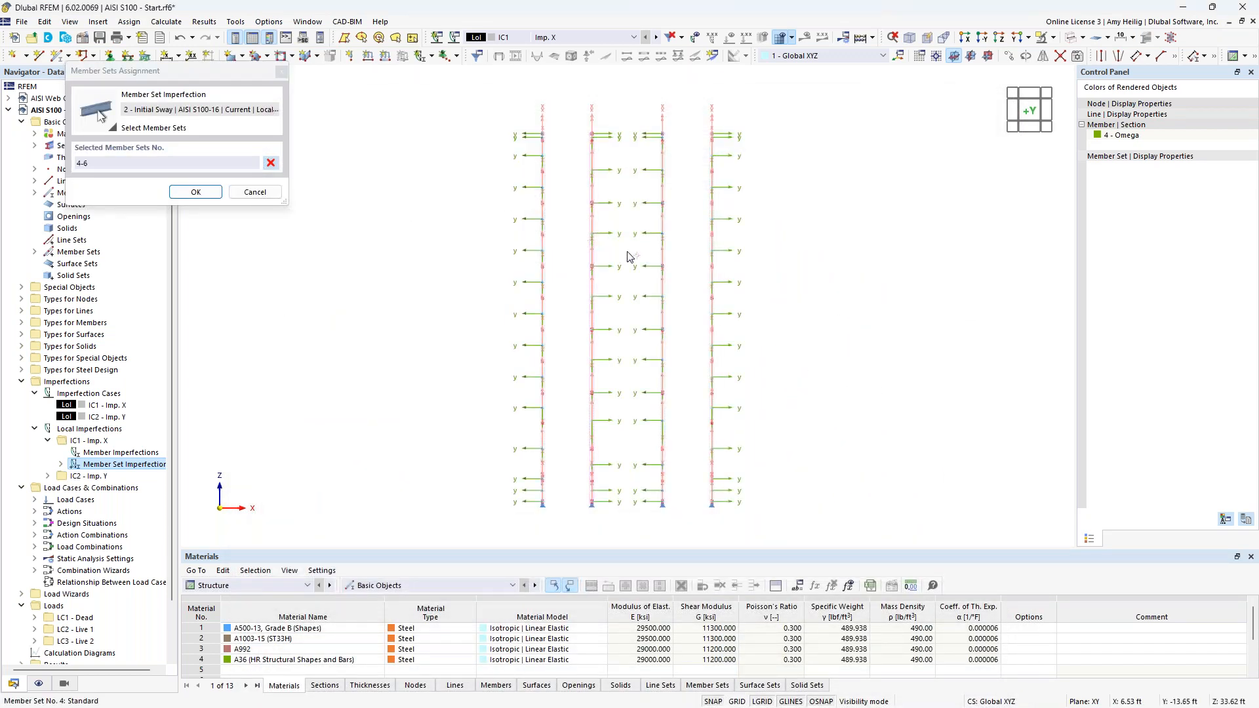
left_click_drag(735, 276, 699, 256)
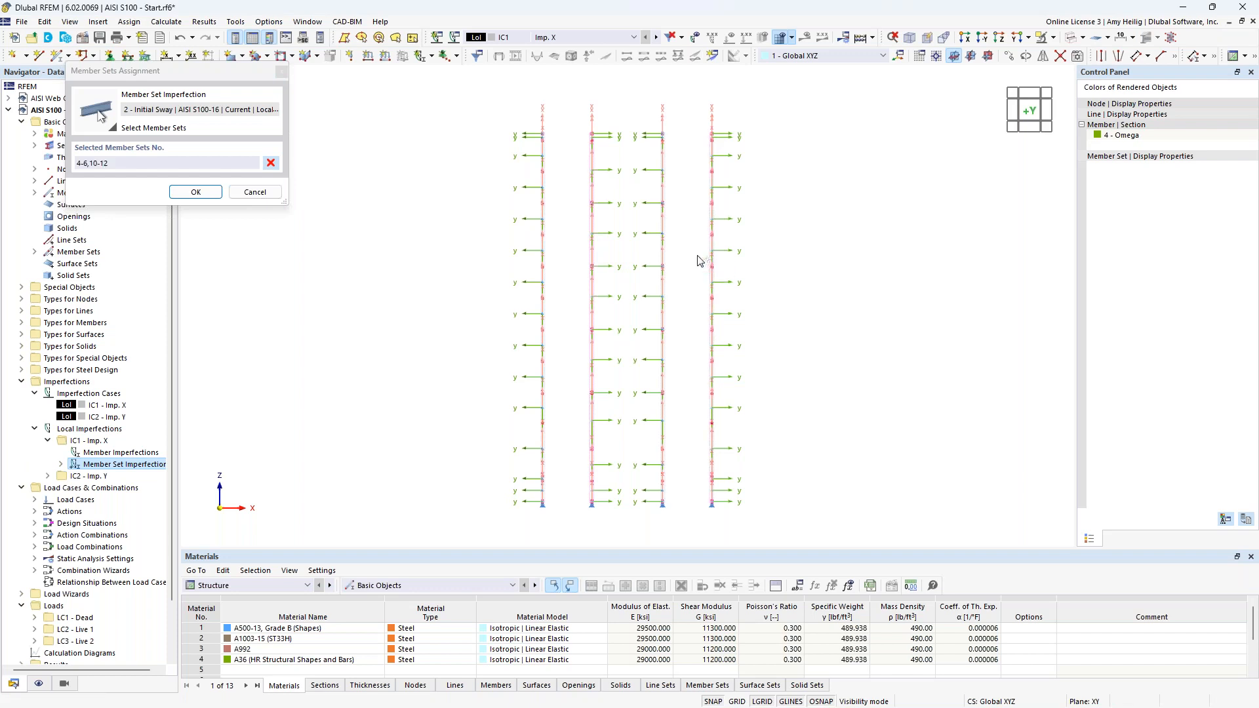
left_click(196, 192)
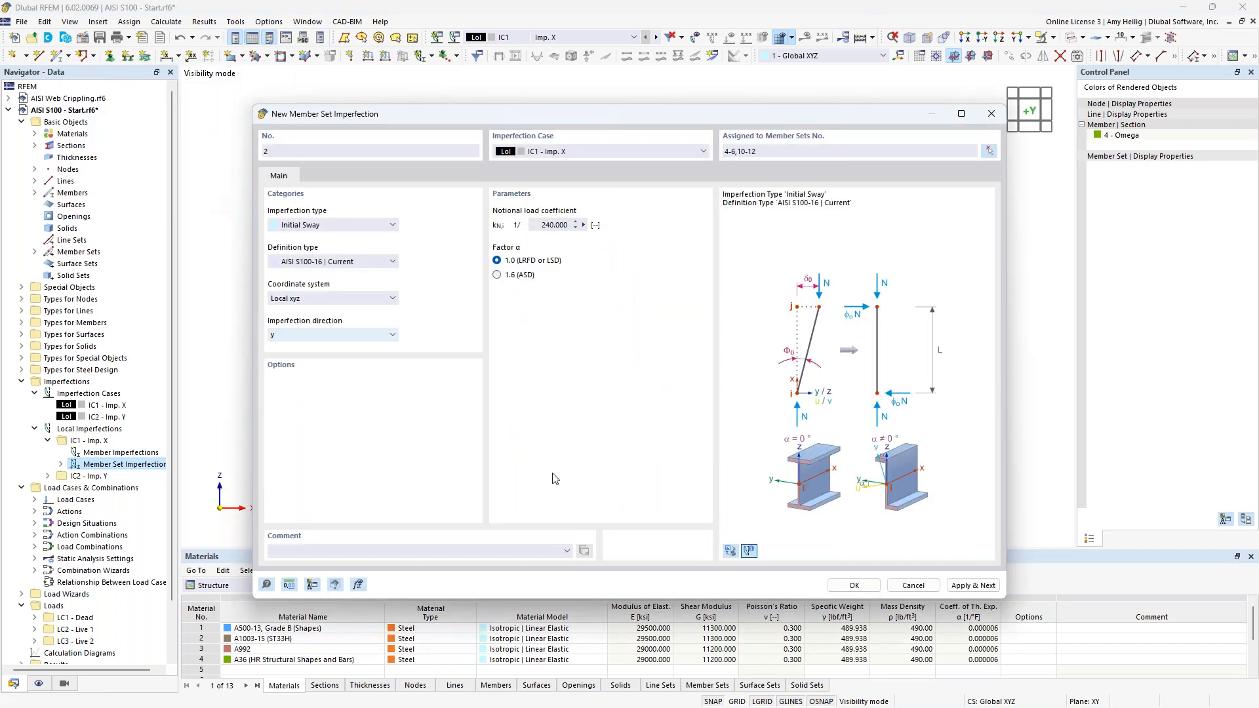
key("Return")
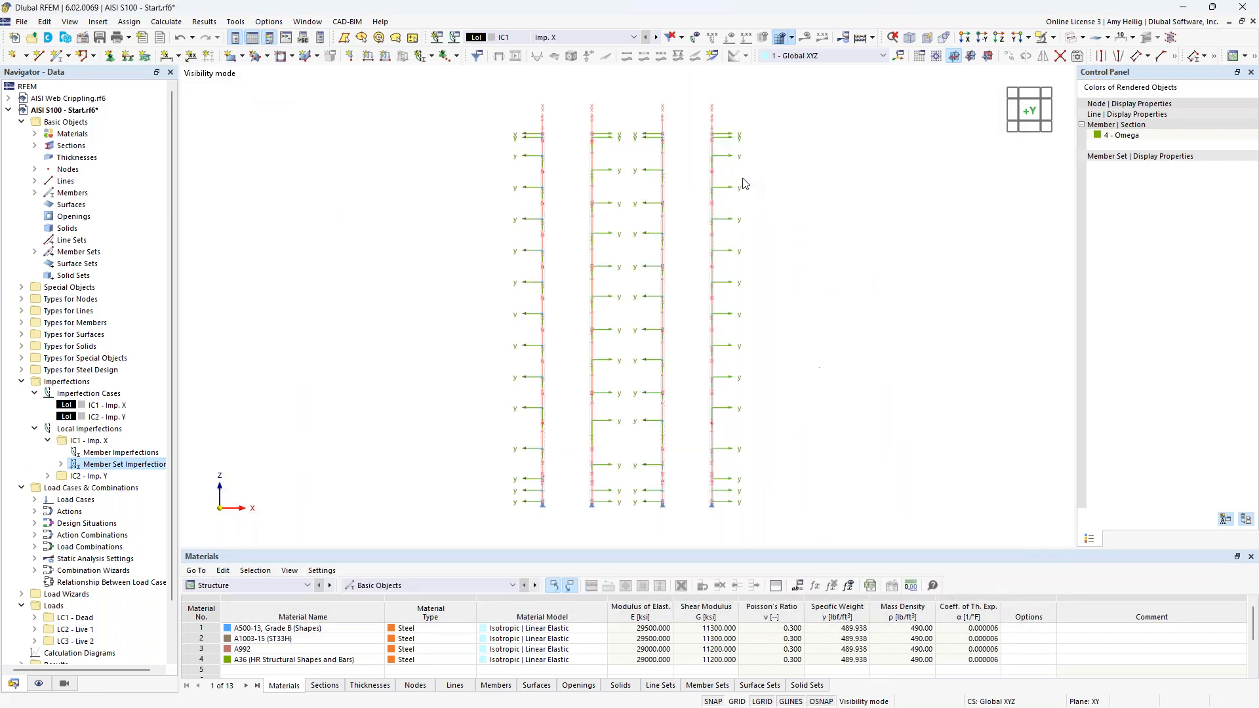
- Turn on the display of the IC1 imperfections, inspect the column sways at a slight angle, and switch to IC2 Imp. Y
left_click(696, 38)
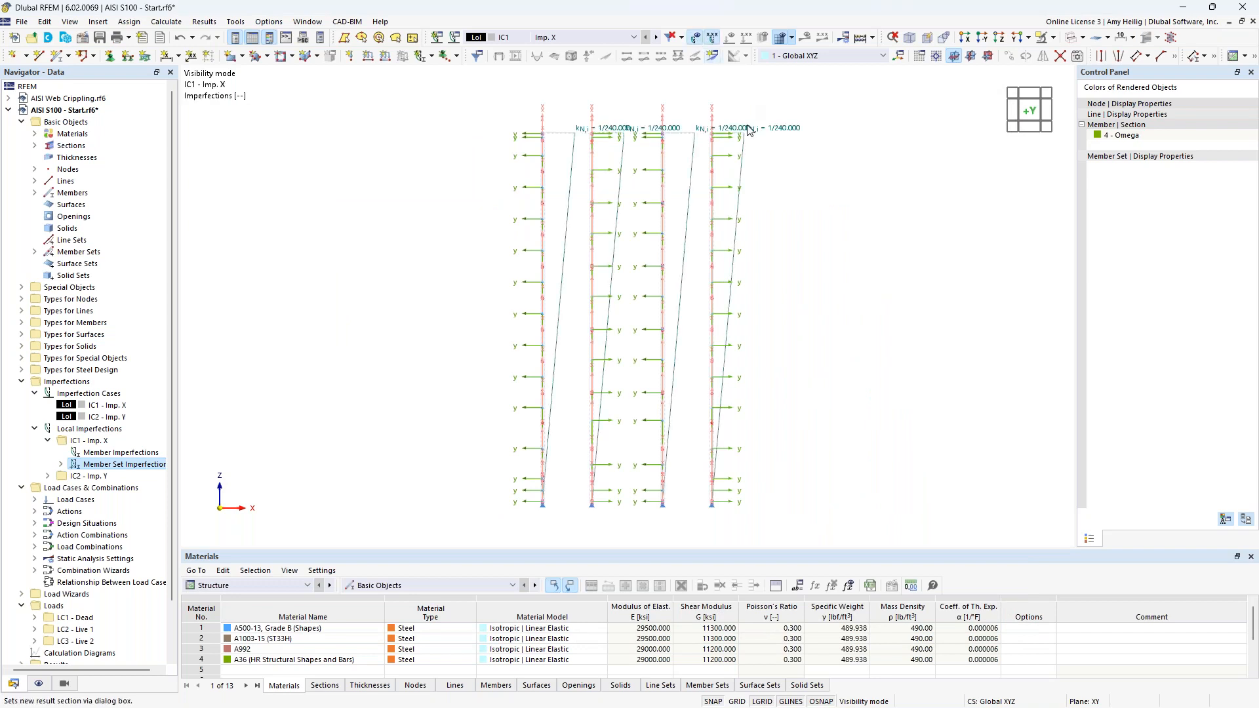
mouse_move(823, 204)
middle_mouse_down("ctrl")
mouse_move(801, 251)
mouse_move(829, 258)
mouse_move(809, 256)
mouse_move(813, 236)
mouse_move(840, 214)
mouse_move(814, 213)
middle_mouse_up("ctrl")
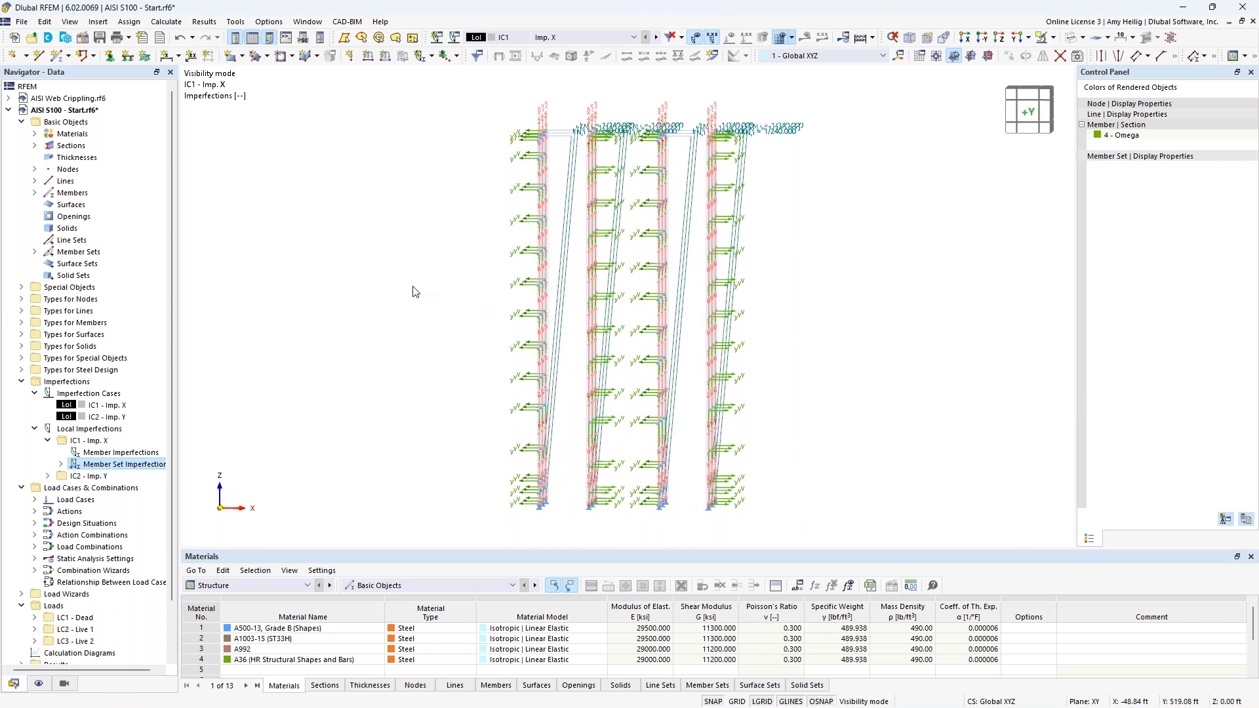
left_click(657, 37)
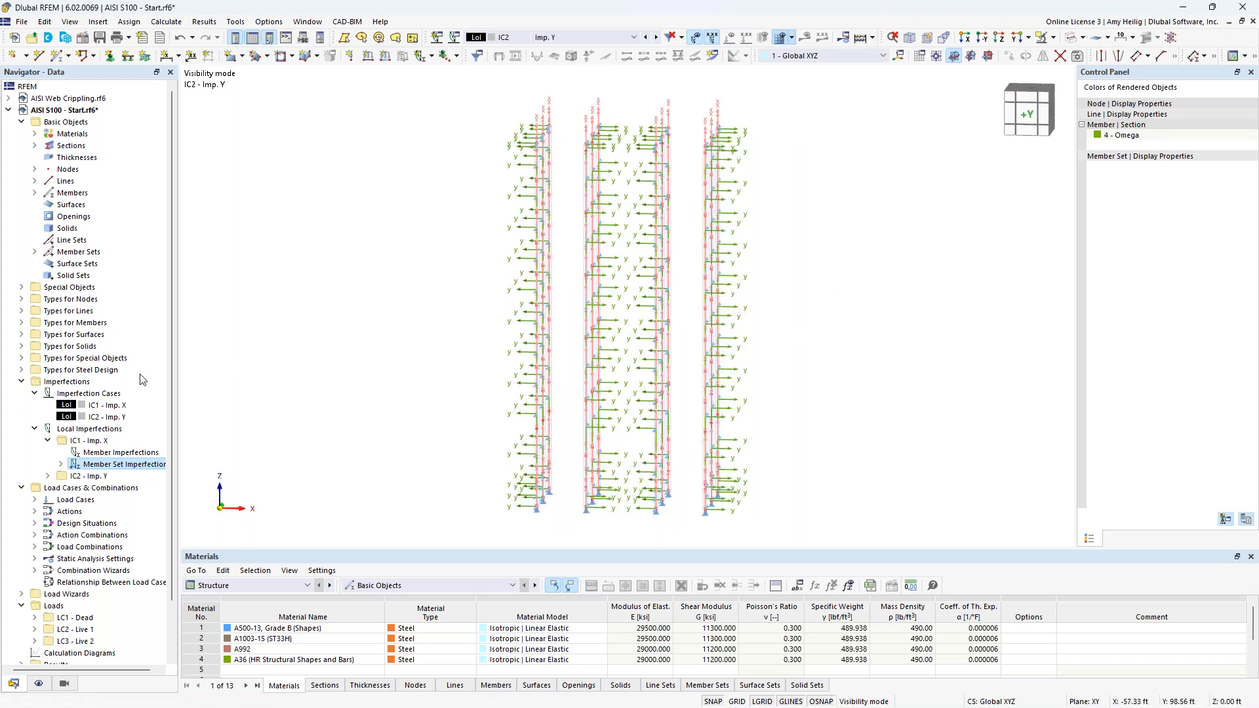
- Start a member set imperfection in IC2 with its definition type set to AISI S100-16 | Current
left_click(48, 477)
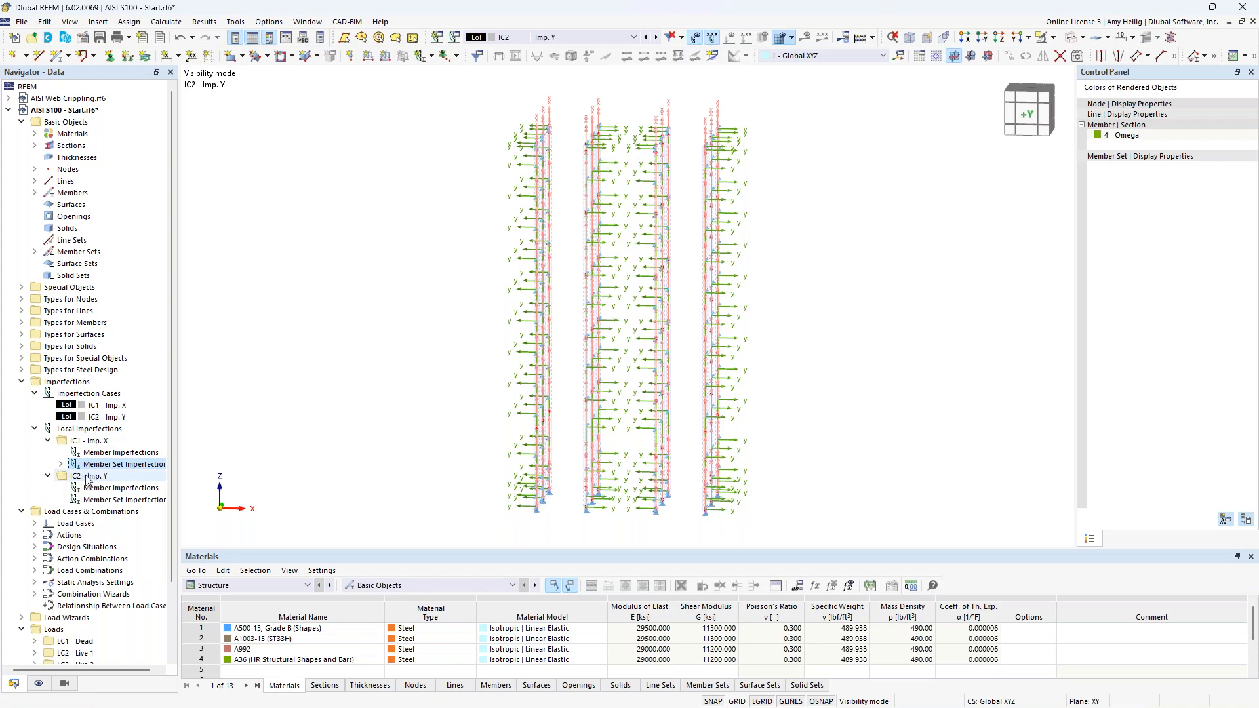
right_click(104, 502)
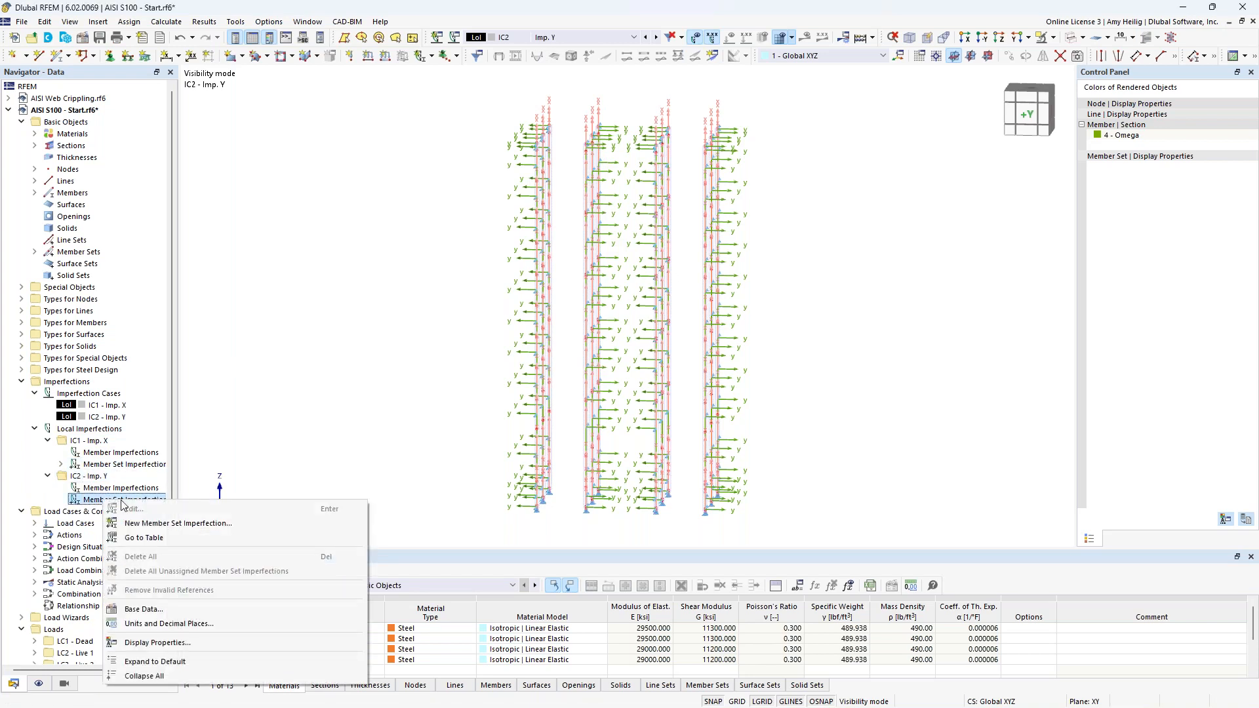
left_click(147, 524)
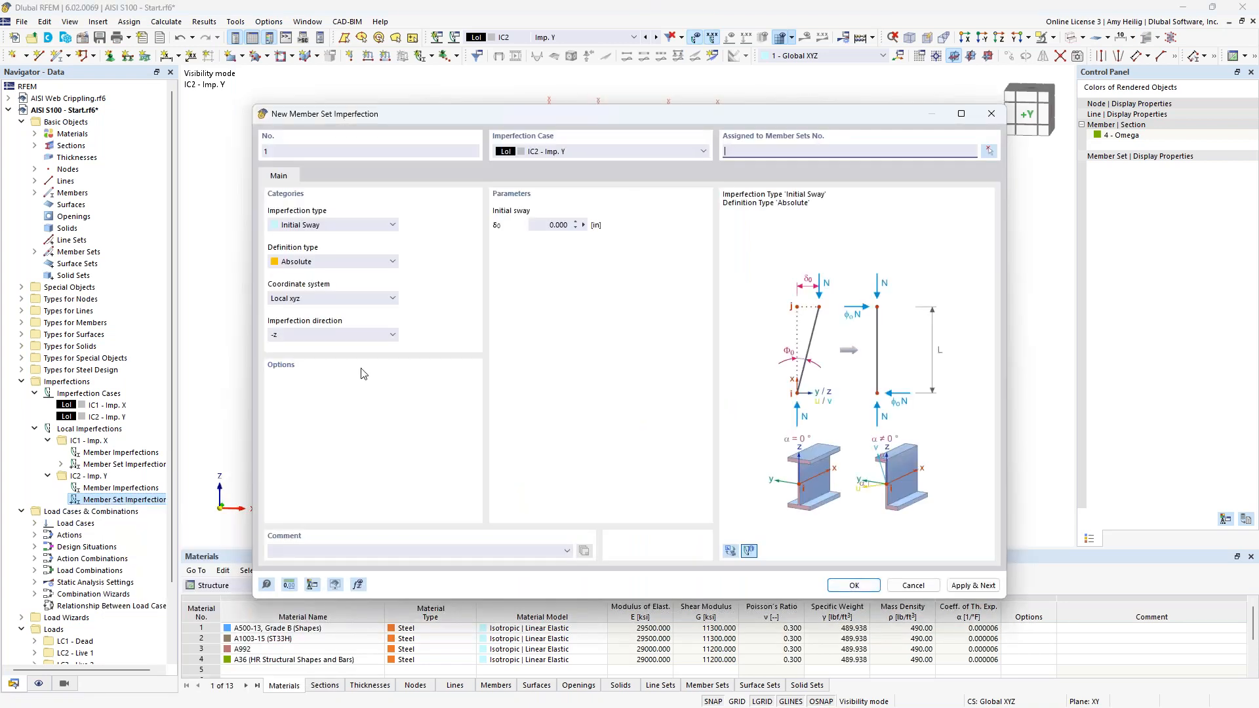
left_click(331, 262)
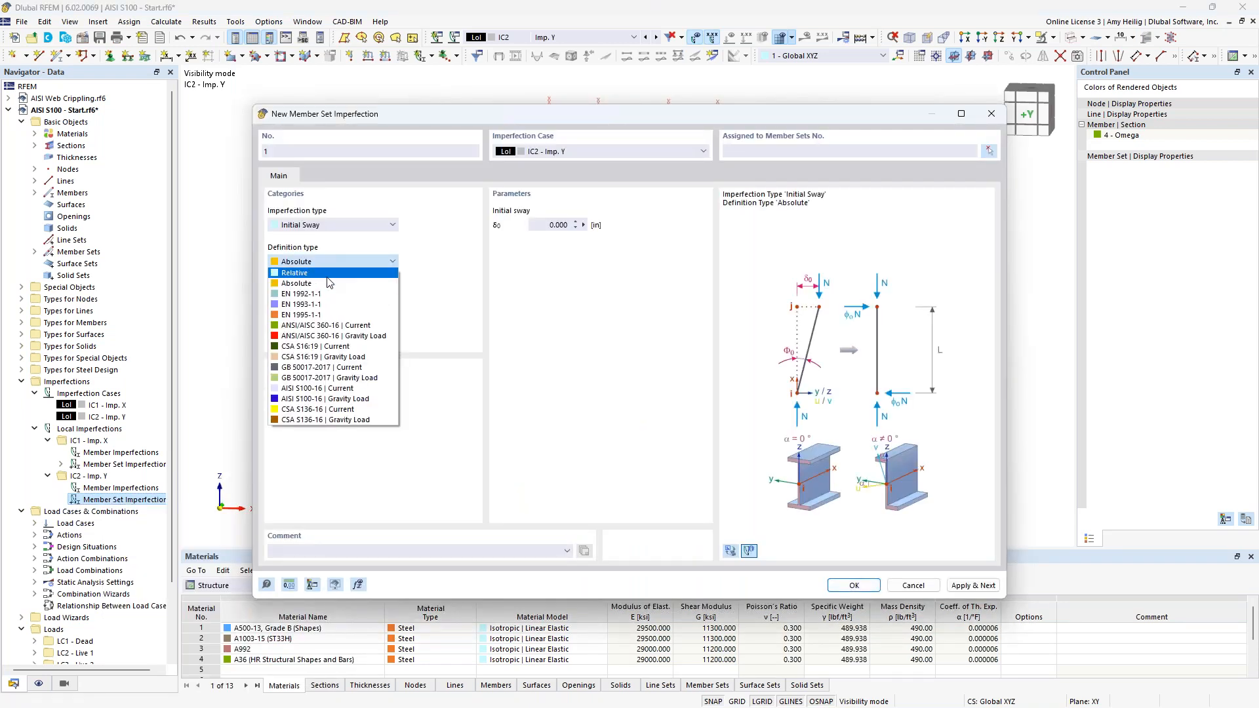
left_click(324, 389)
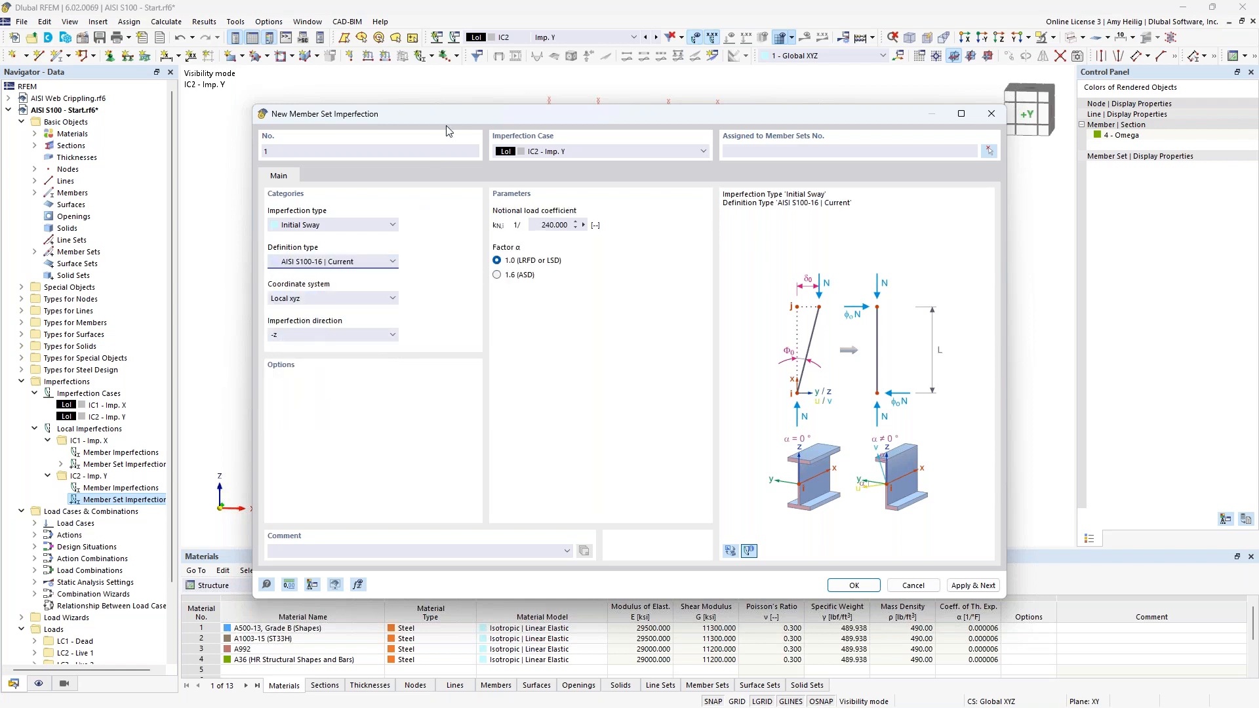
- Assign the -z Initial Sway imperfection of IC2 - Imp. Y to member sets 1-3,7-9 and apply it
left_click_drag(449, 114, 481, 283)
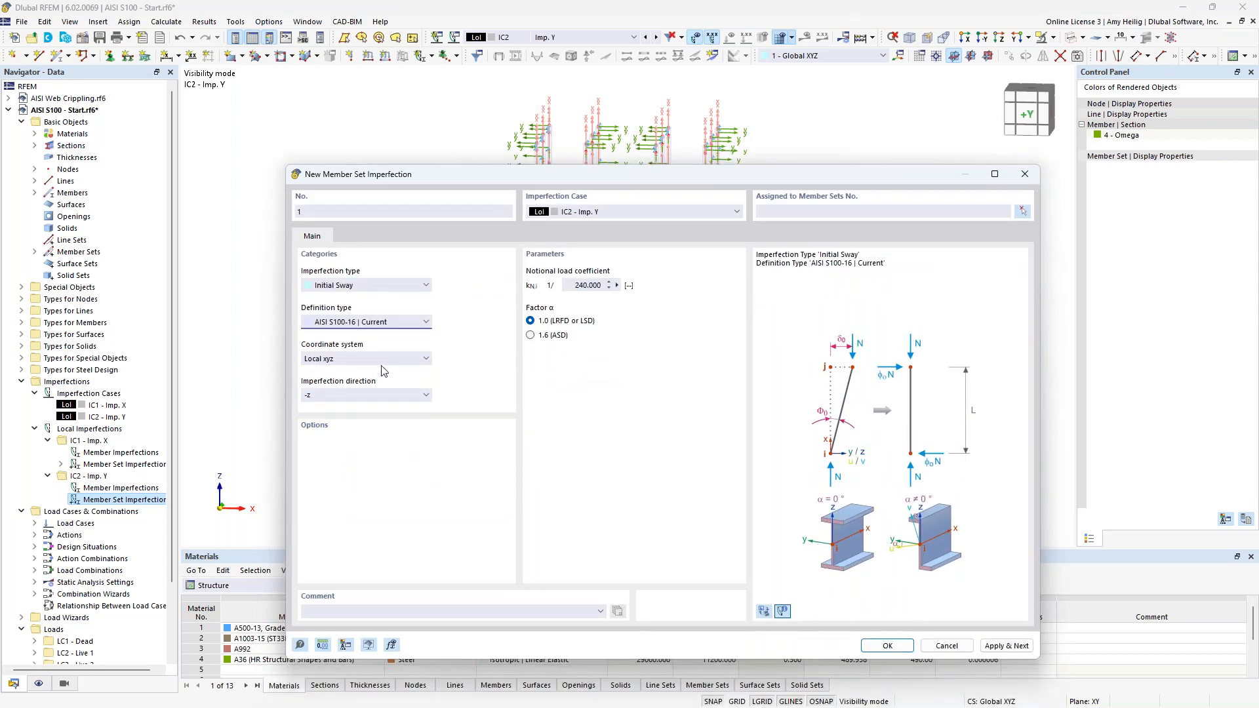
left_click(1022, 212)
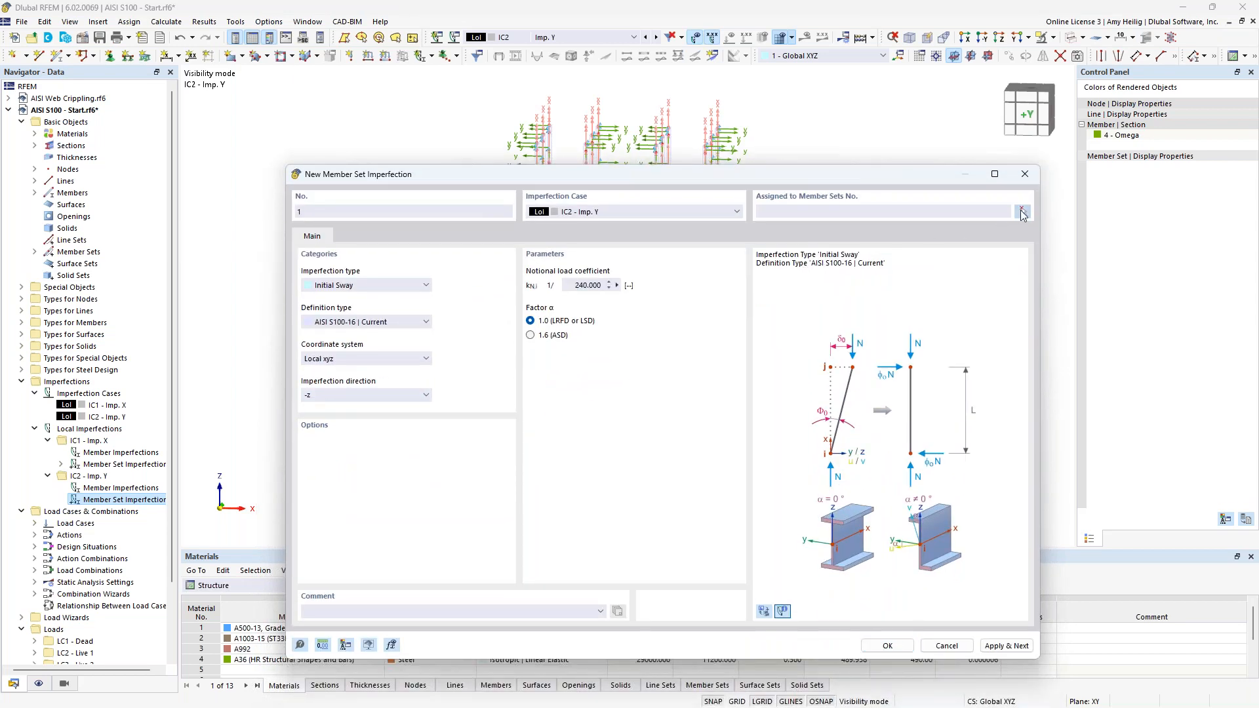
scroll(564, 287, "up", 5)
middle_click_drag(566, 295, 561, 302)
left_click_drag(571, 298, 490, 254)
left_click_drag(823, 368, 732, 305)
left_click(195, 195)
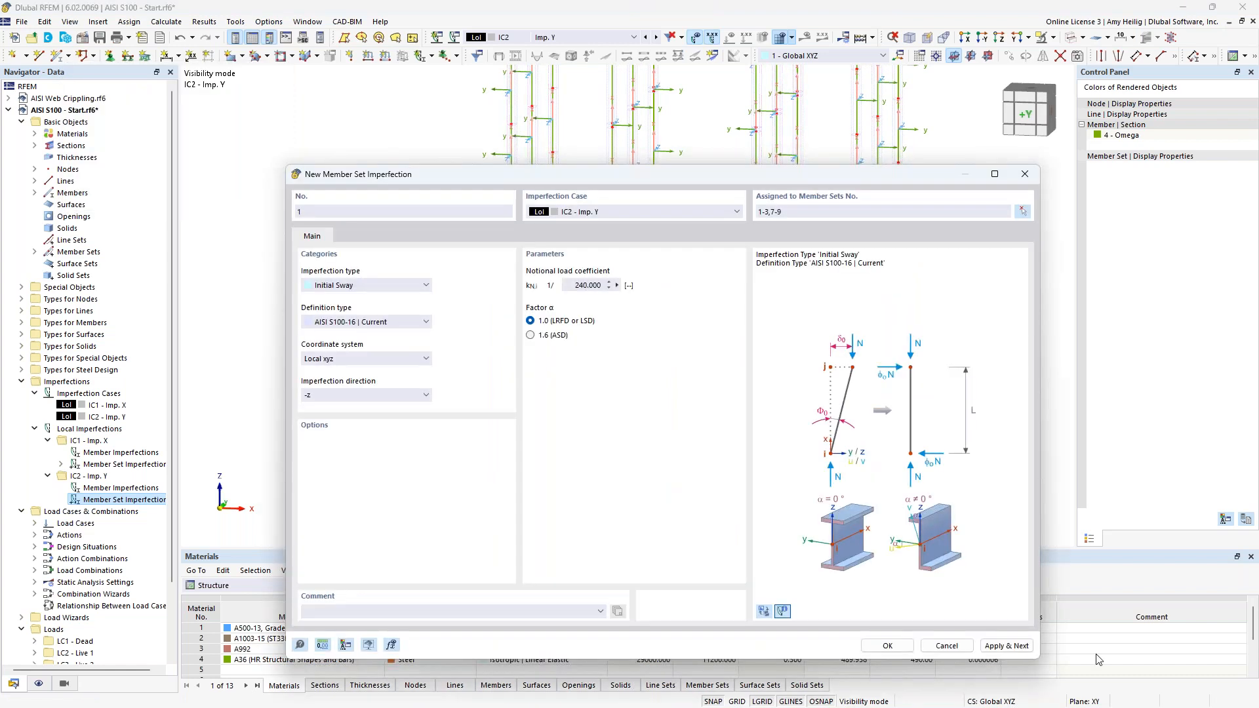
left_click(1008, 647)
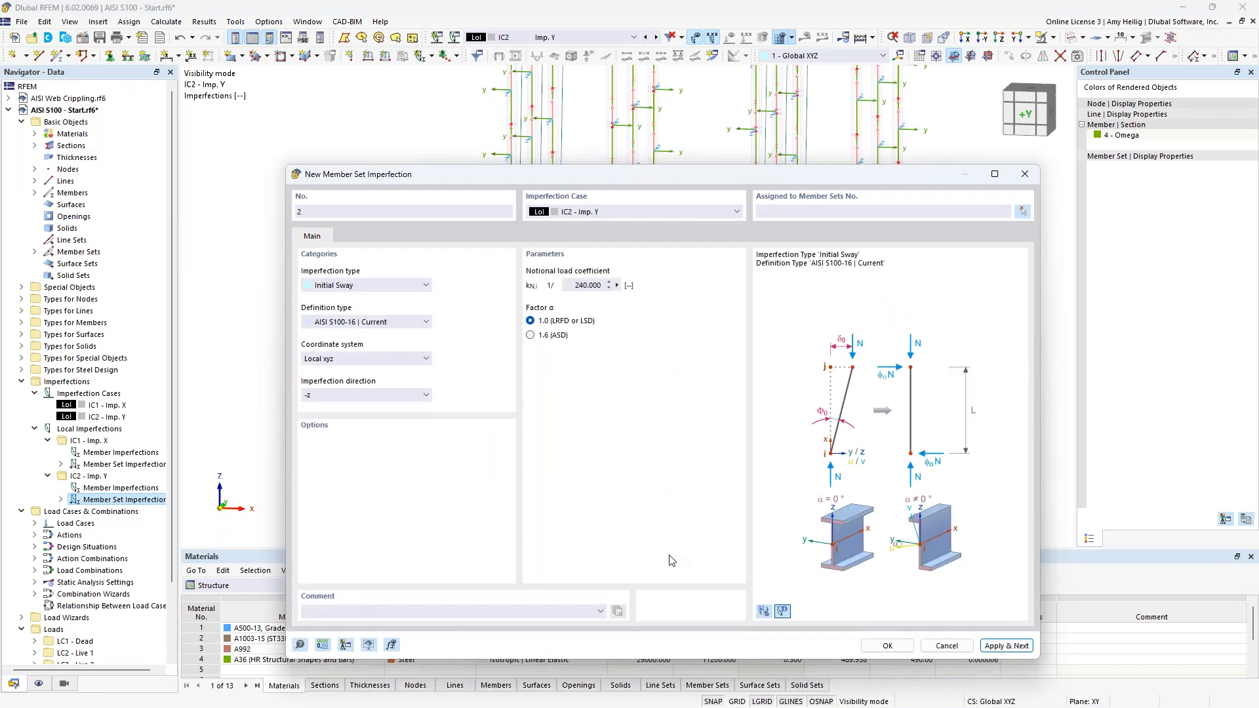
- Create a second Initial Sway imperfection in IC2 with direction z, assigned to member sets 4-6,10-12
left_click(377, 395)
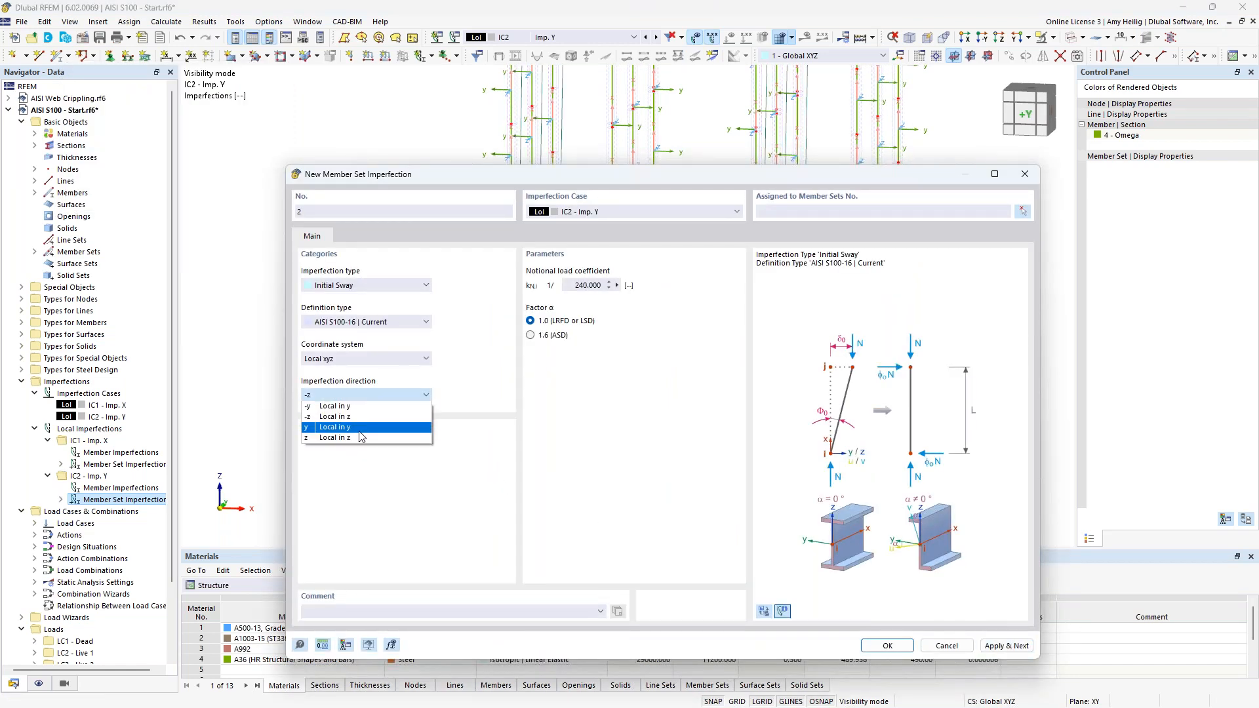
left_click(360, 442)
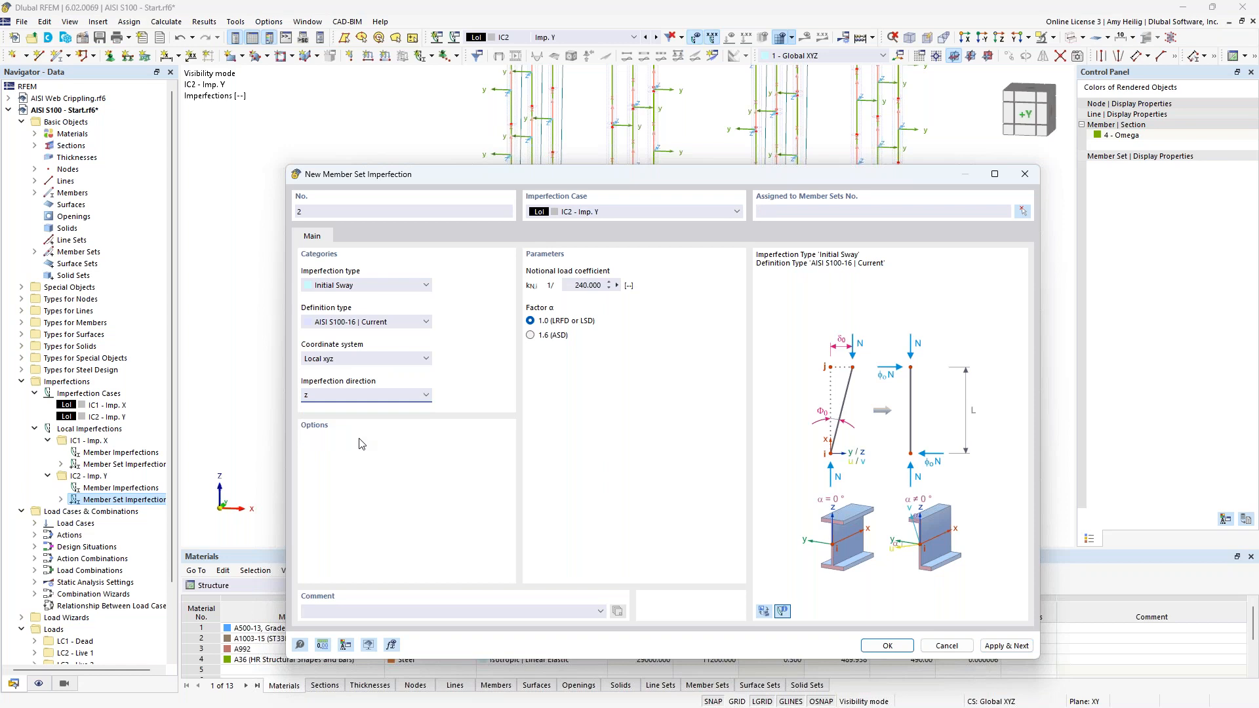
left_click(1022, 212)
left_click_drag(680, 257, 594, 206)
left_click_drag(963, 299, 850, 223)
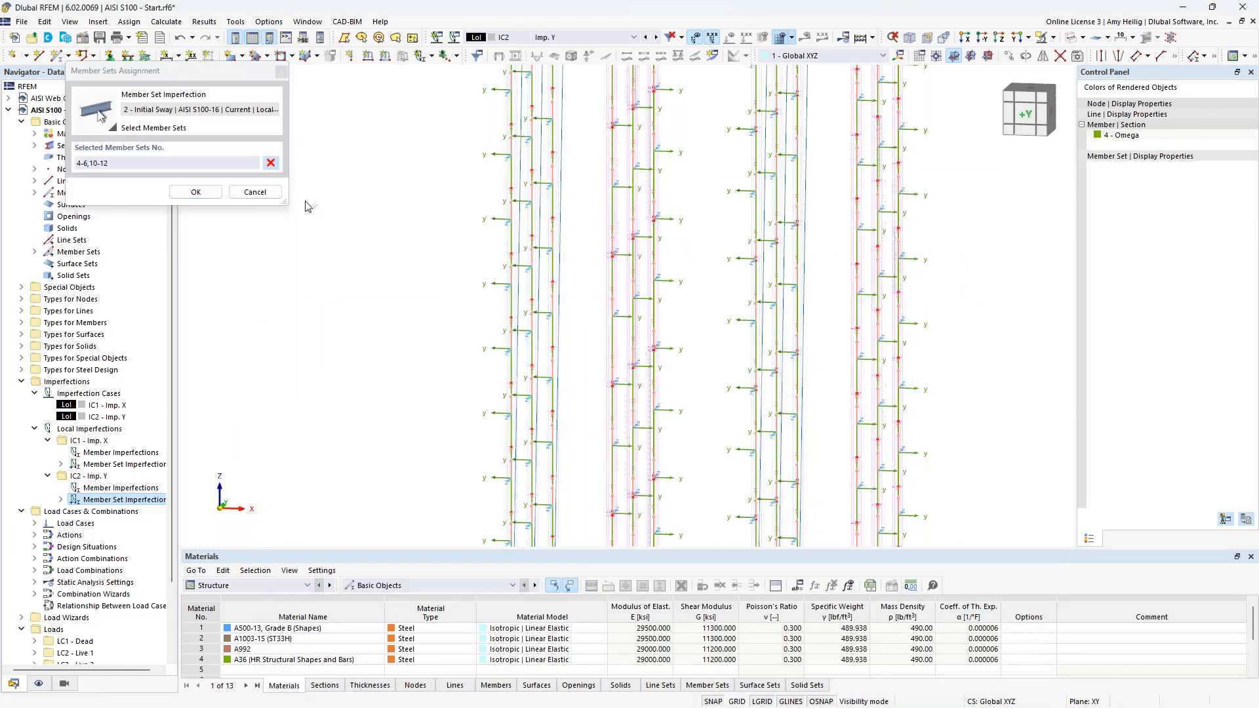
left_click(195, 191)
left_click(882, 646)
- Turn off the display of the members' local axis systems
scroll(687, 238, "down", 4)
middle_click_drag(711, 200, 744, 344)
right_click(744, 344)
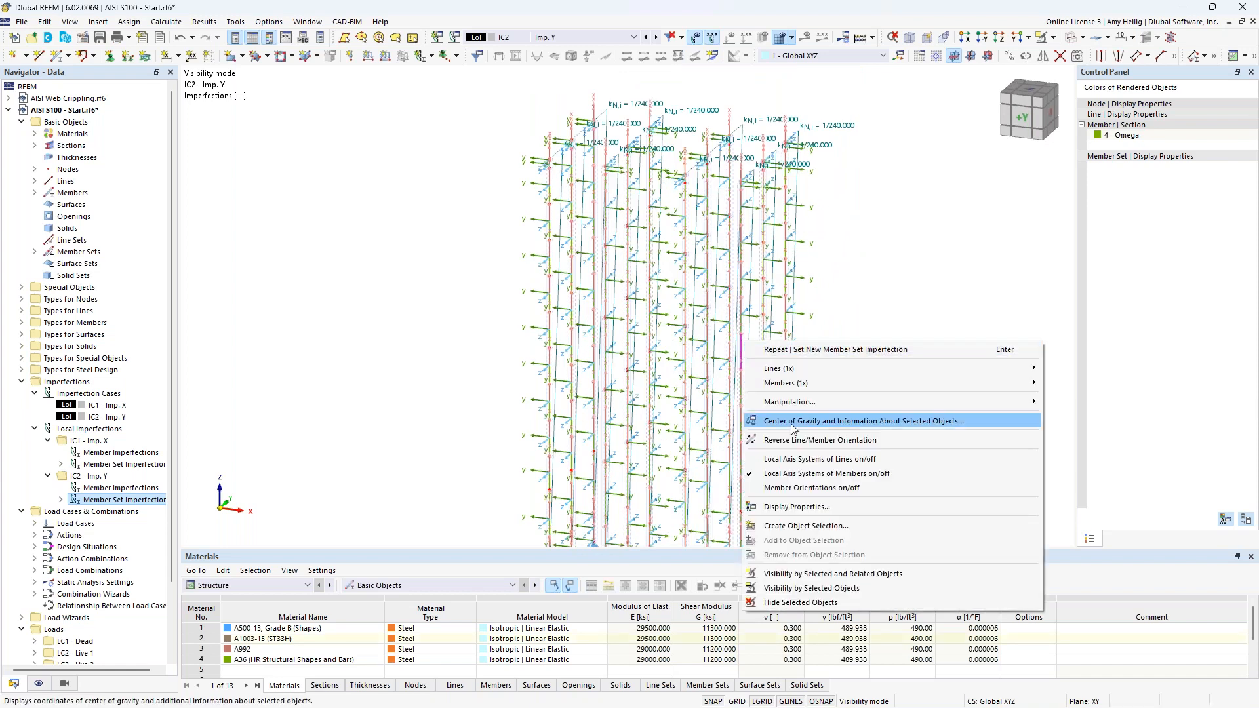
left_click(787, 474)
- Cancel the visibility mode to display the whole structure, and hide the imperfections in the model view
middle_click_drag(839, 239, 886, 220, "ctrl")
scroll(887, 220, "down", 2)
middle_click_drag(902, 292, 770, 293)
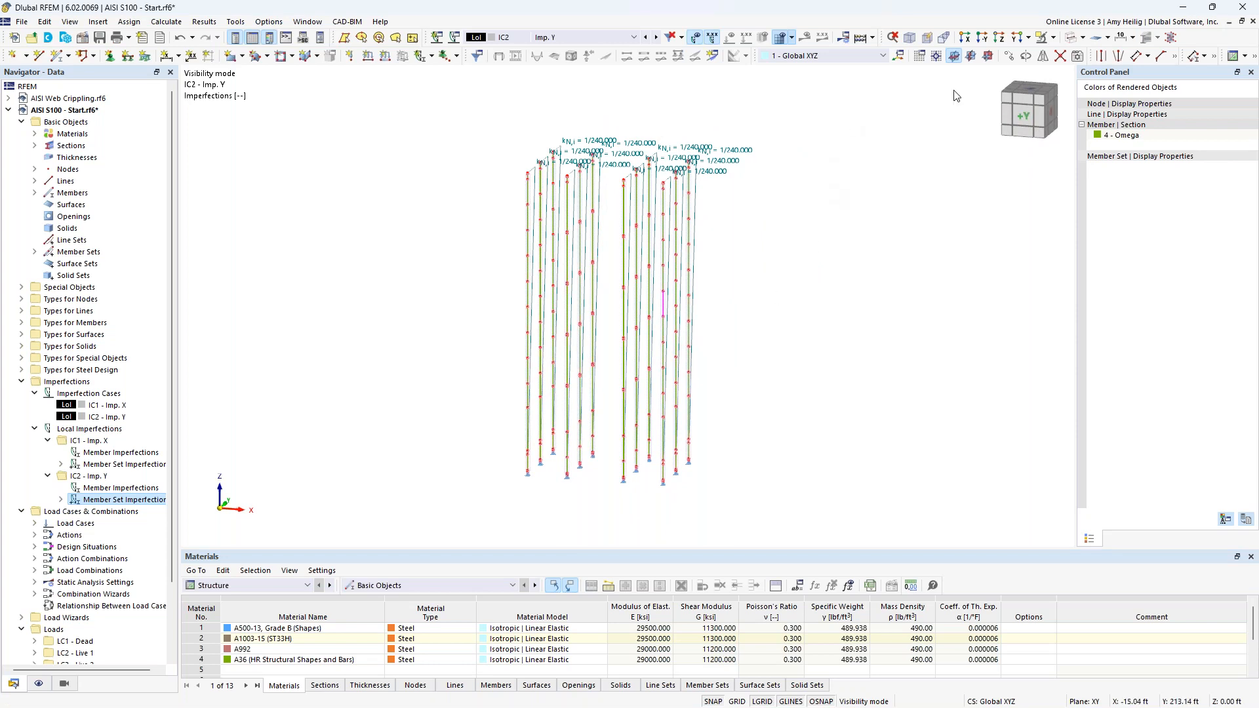
left_click(1053, 37)
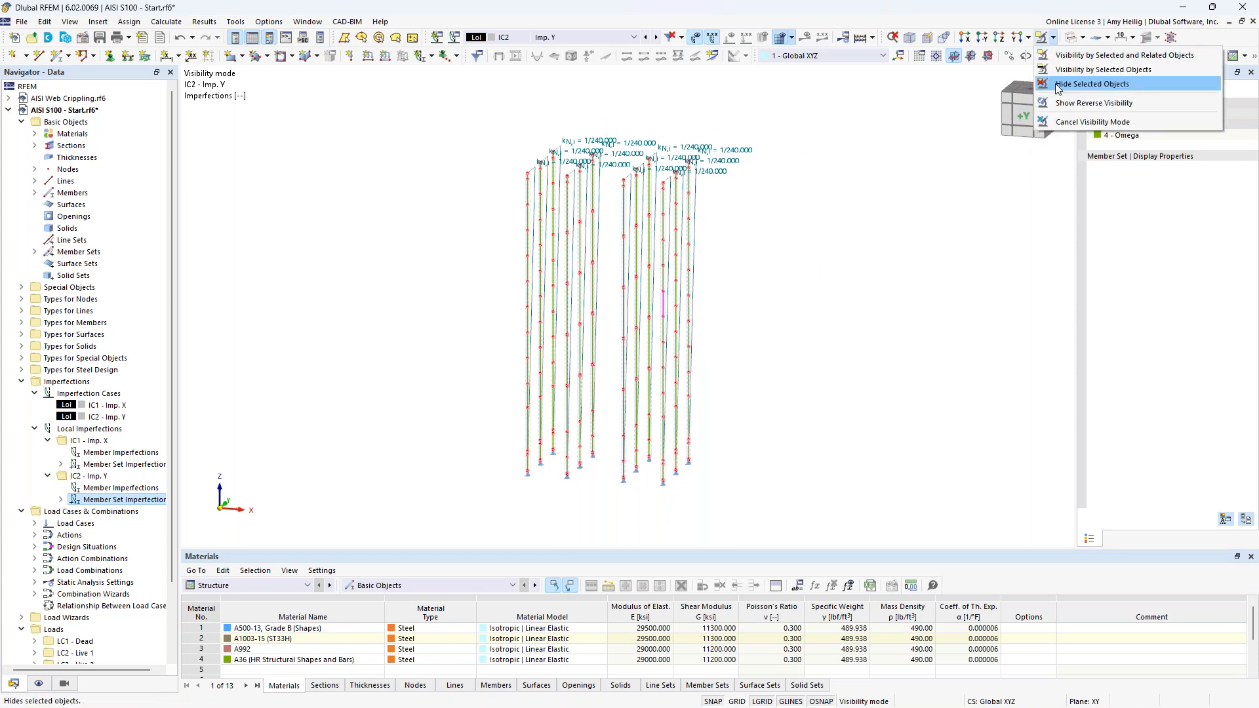
left_click(1054, 121)
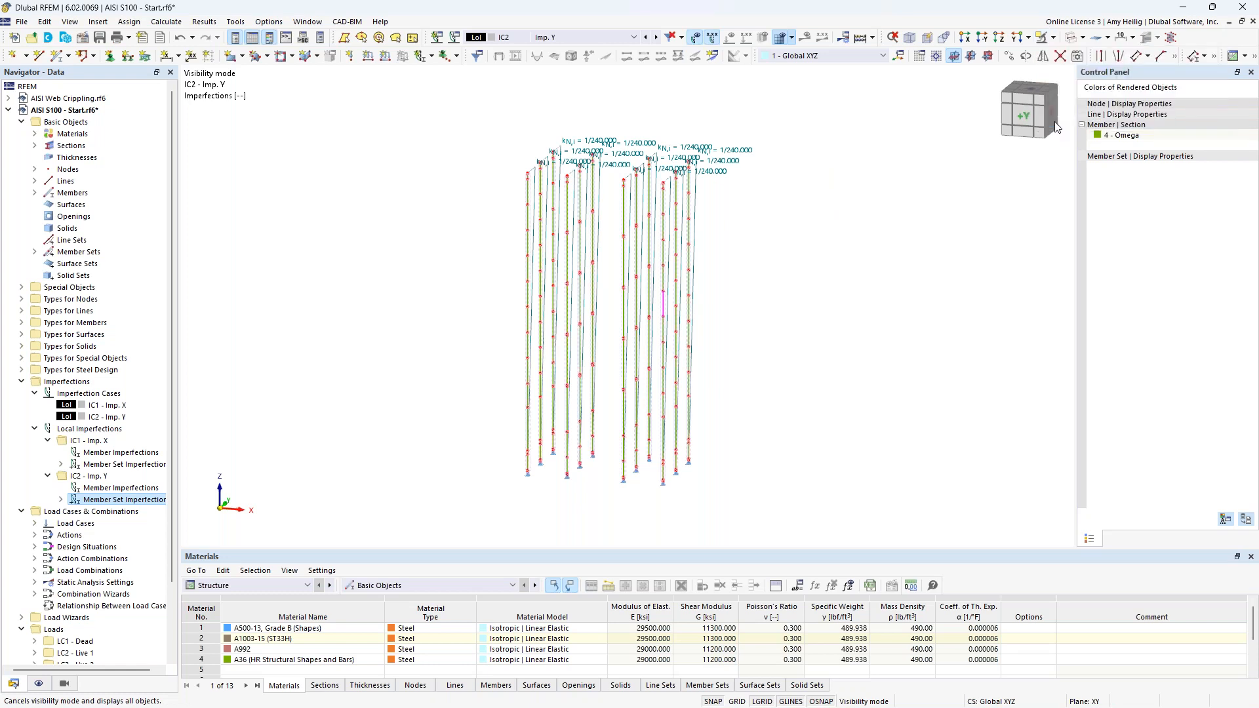
left_click(696, 38)
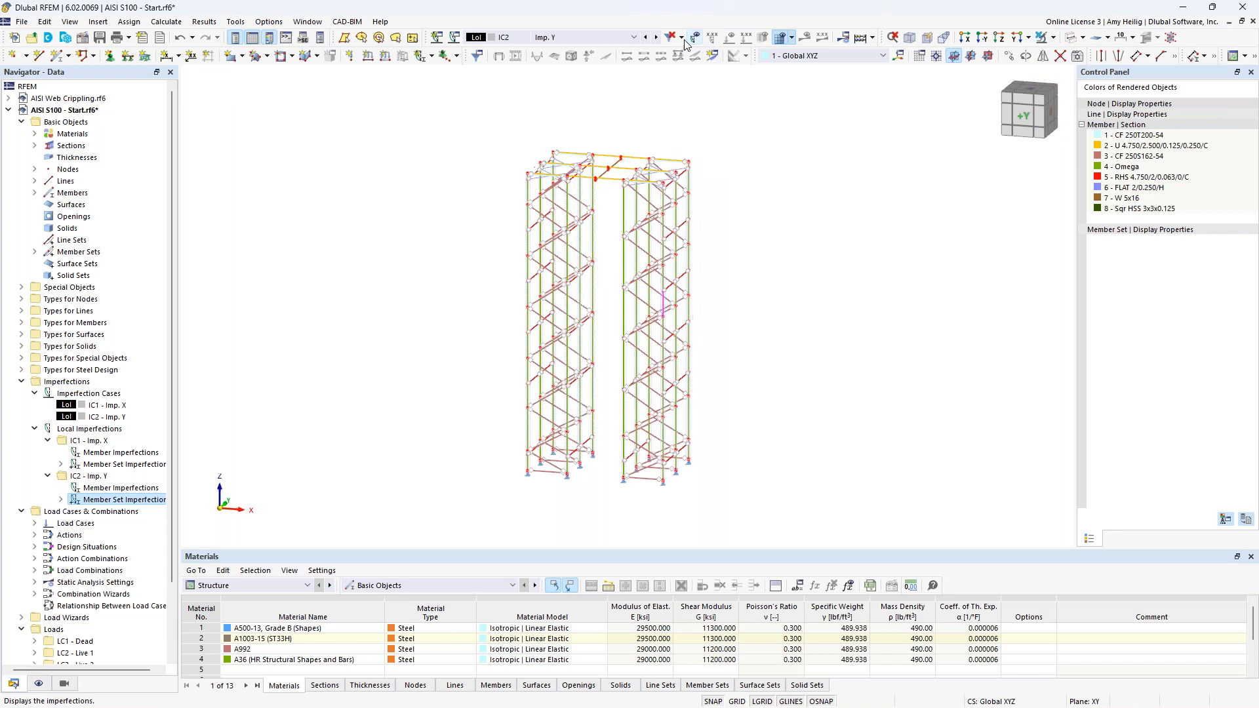
- Switch to load case LC1 Dead and open the combination wizard assigned to design situation DS1 for editing
left_click(633, 37)
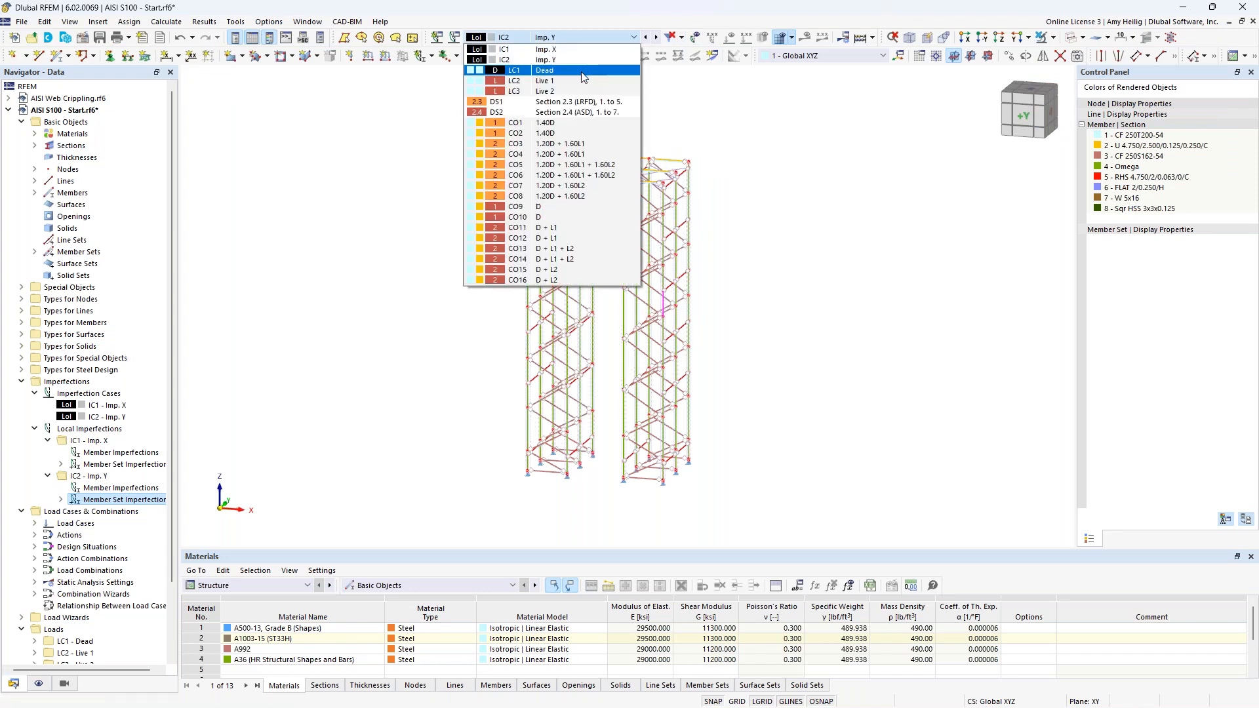
left_click(582, 76)
left_click(454, 39)
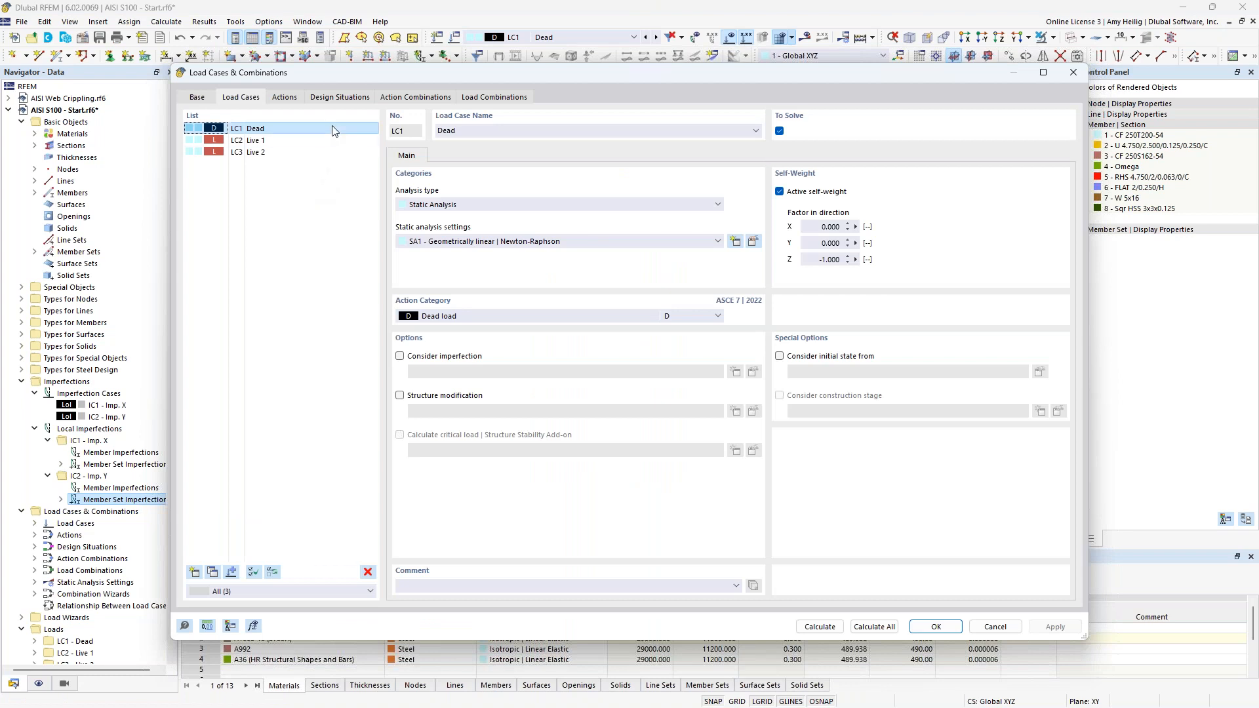
left_click(338, 99)
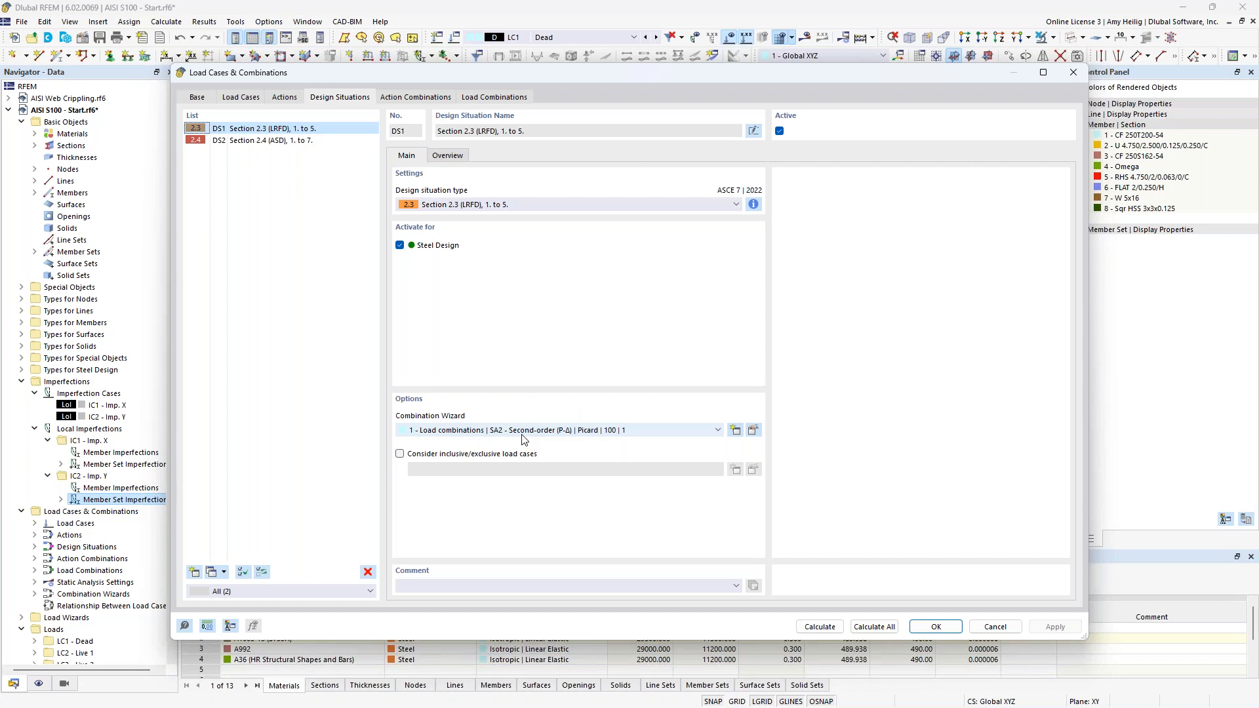
left_click(754, 431)
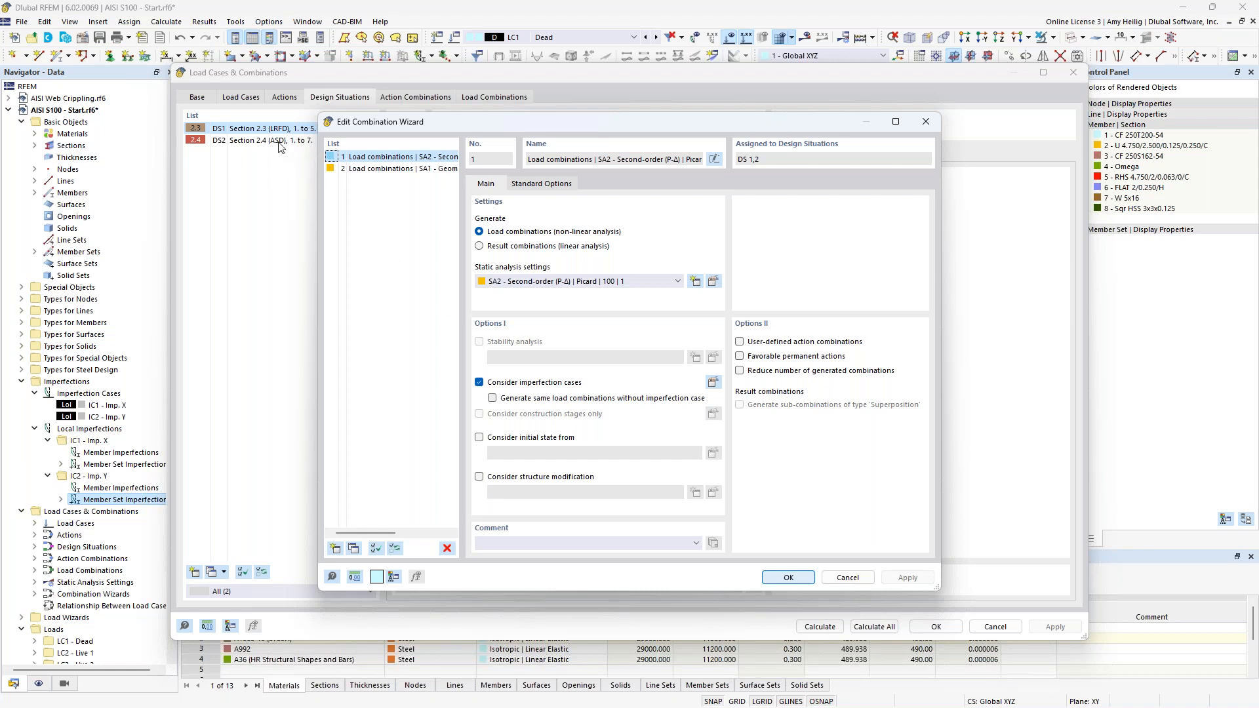
- Duplicate combination wizard 1 and exclude imperfection cases from the copy
left_click(355, 549)
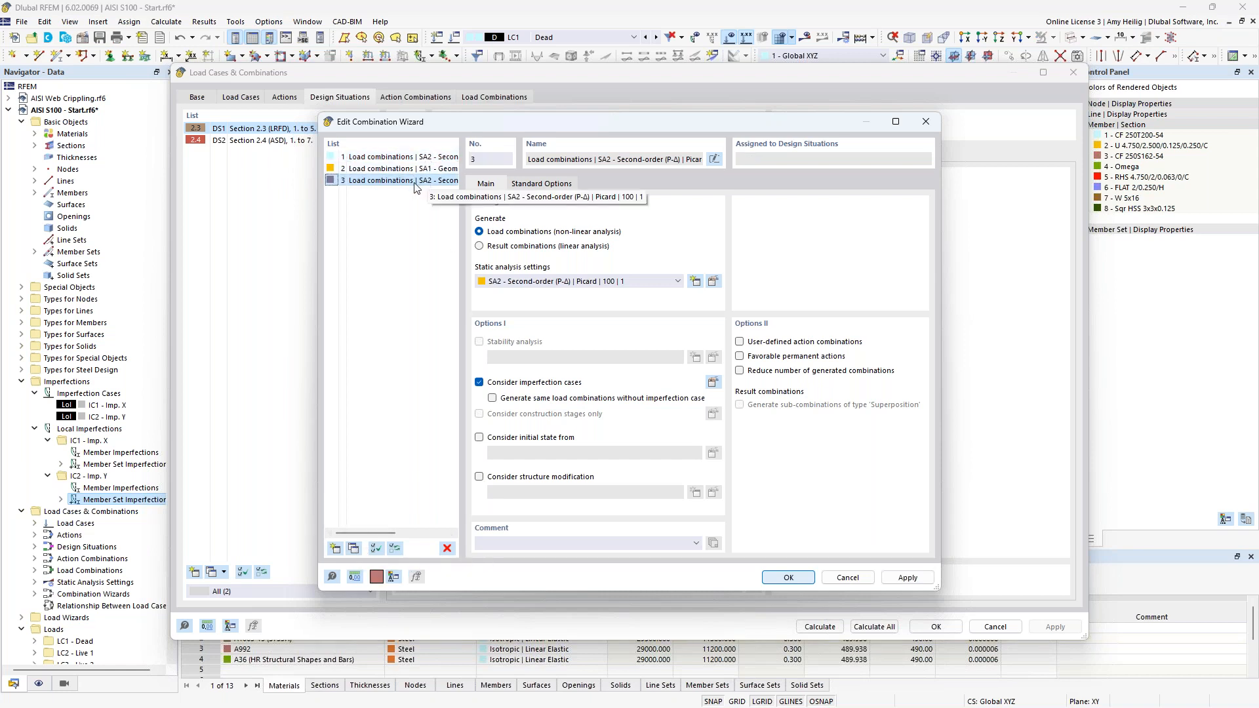
left_click(480, 385)
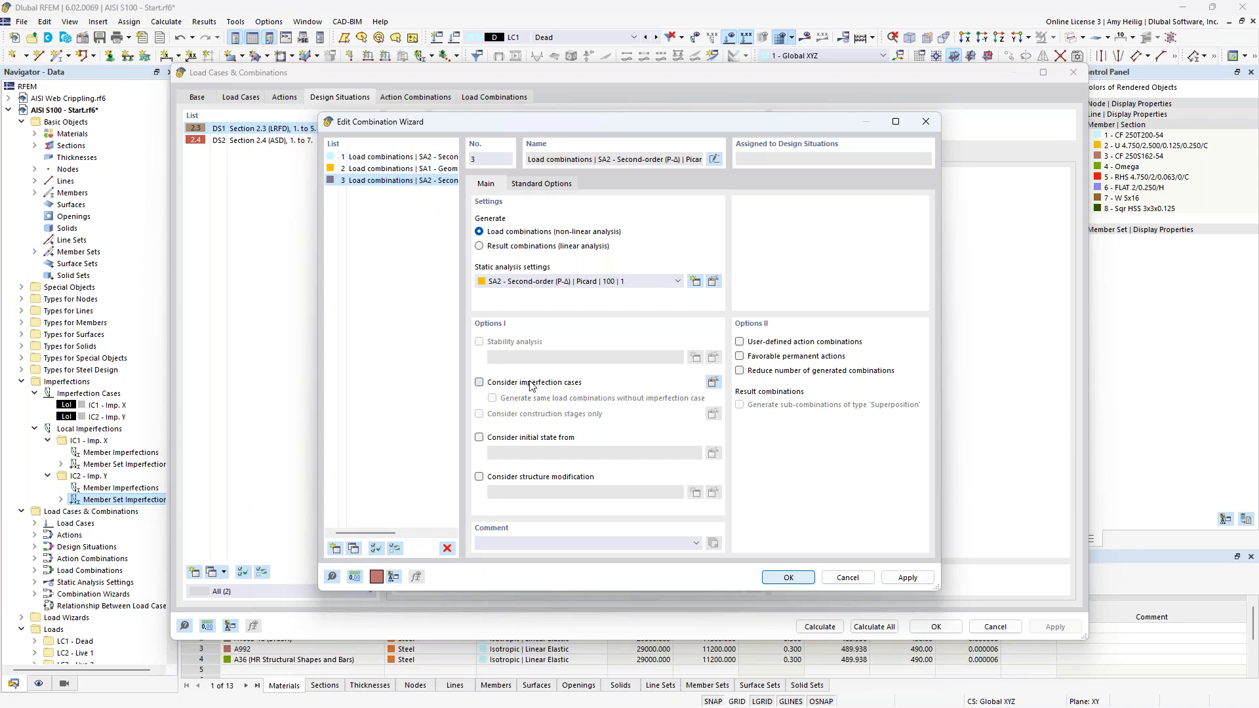
left_click(784, 577)
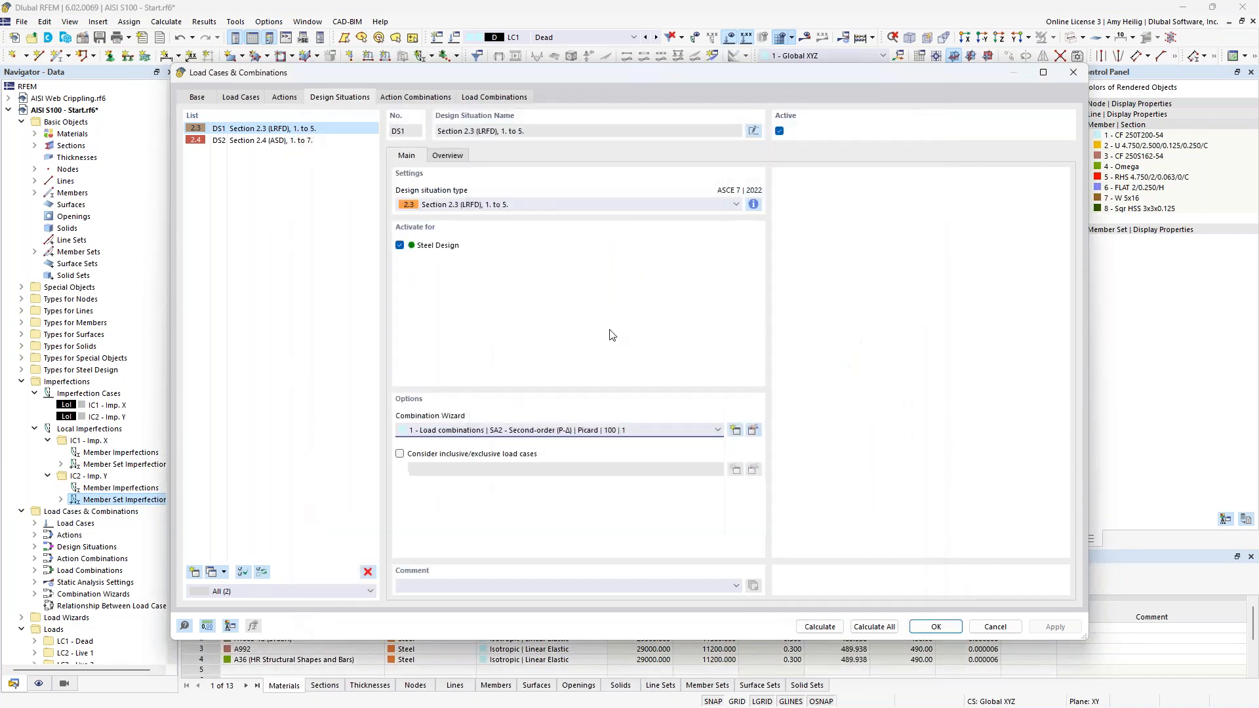
- Assign combination wizard 3 to design situation DS2, Section 2.4 (ASD)
left_click(303, 142)
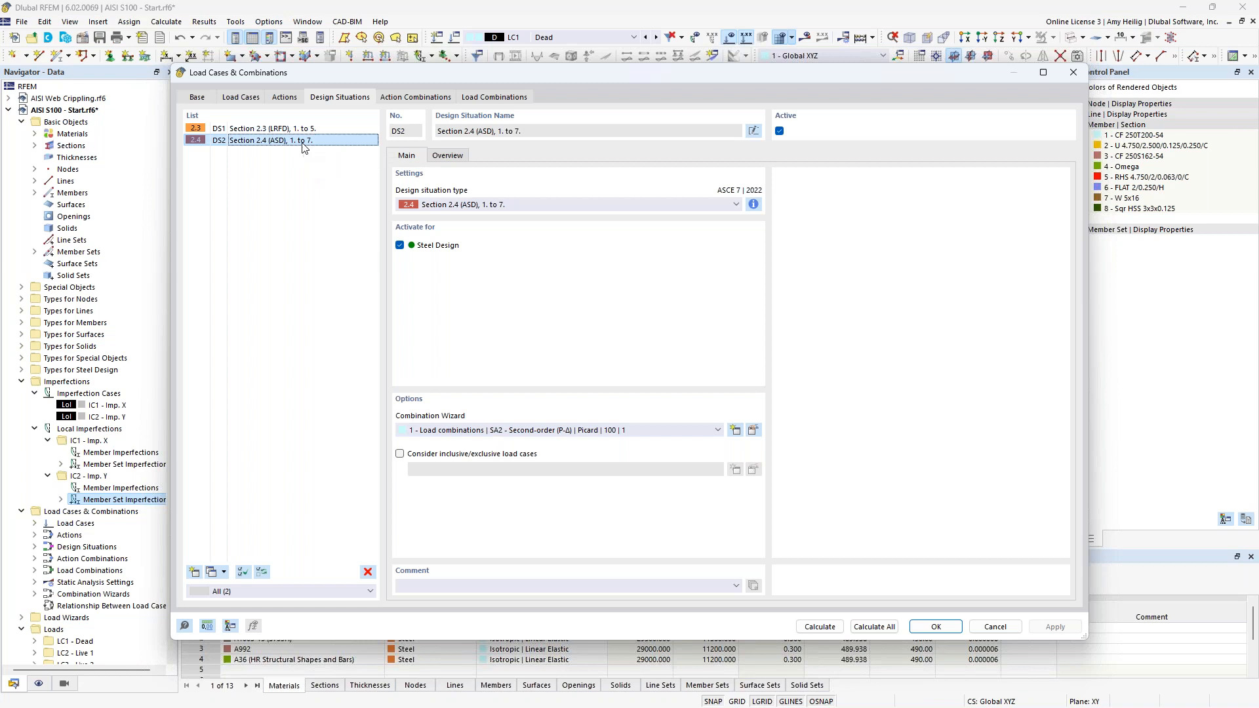
left_click(541, 433)
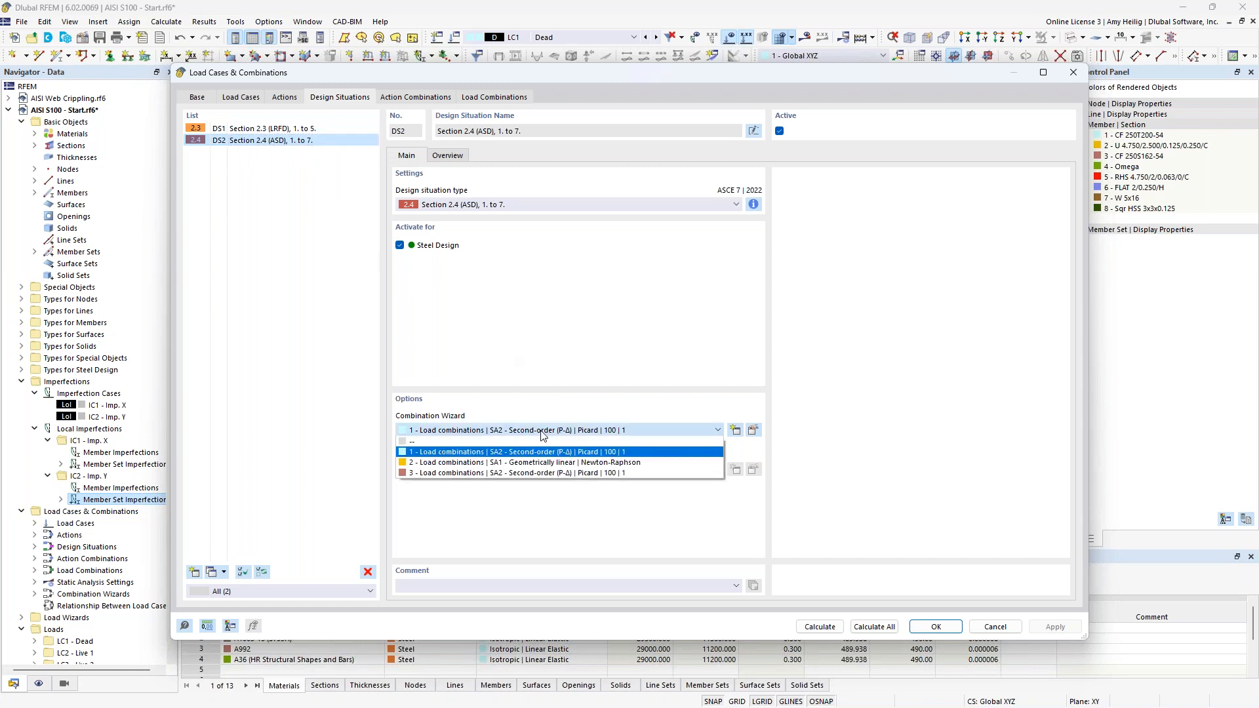
left_click(542, 473)
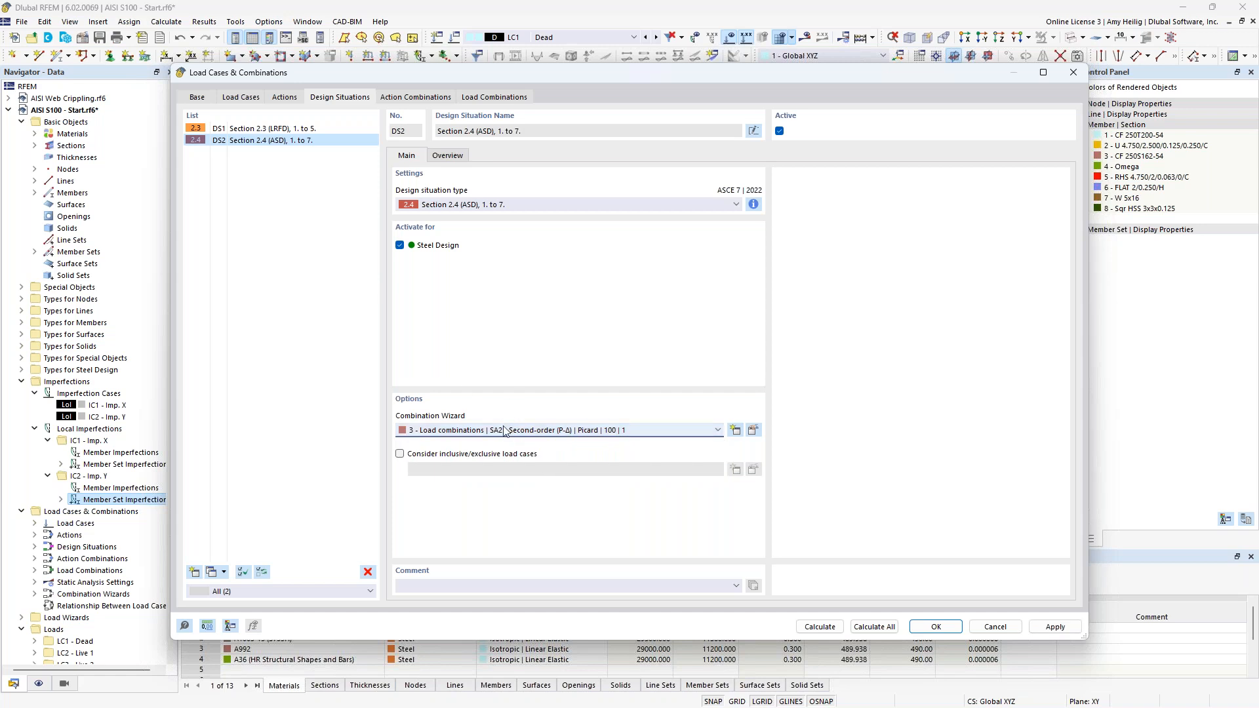
- Examine which imperfection case is considered in the generated load combinations CO1 to CO4 and CO9 to CO12
left_click(494, 97)
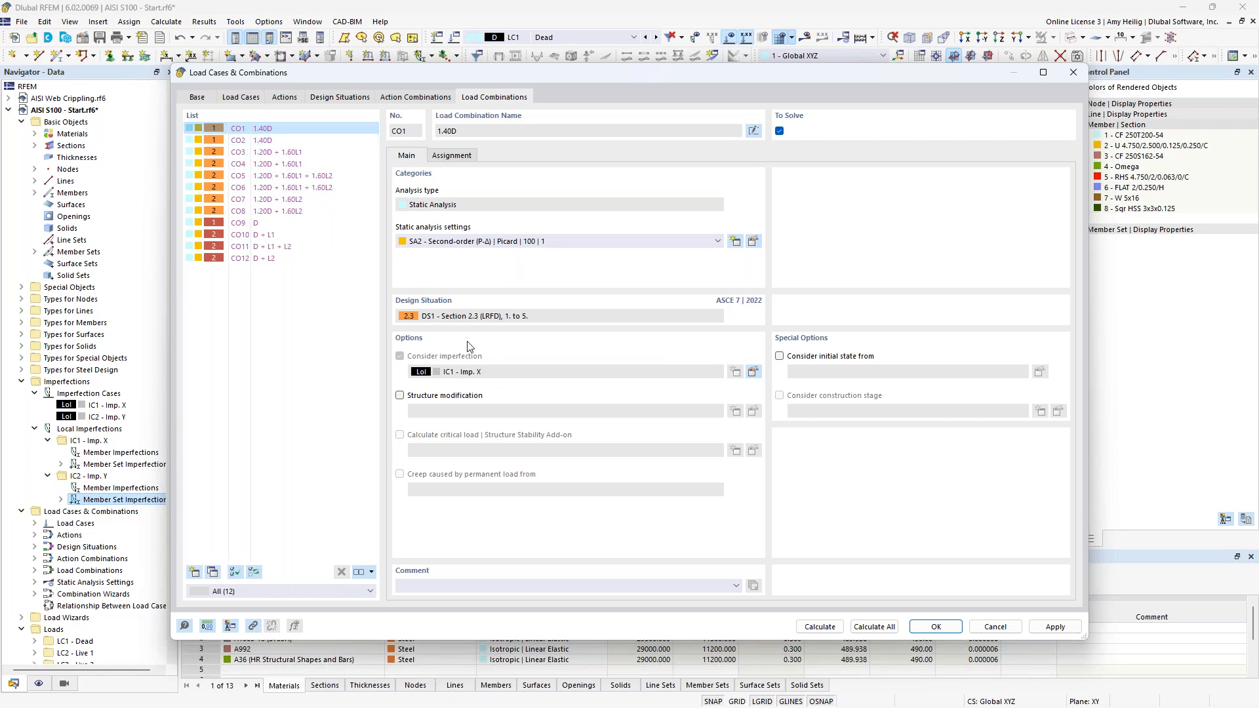
left_click(263, 141)
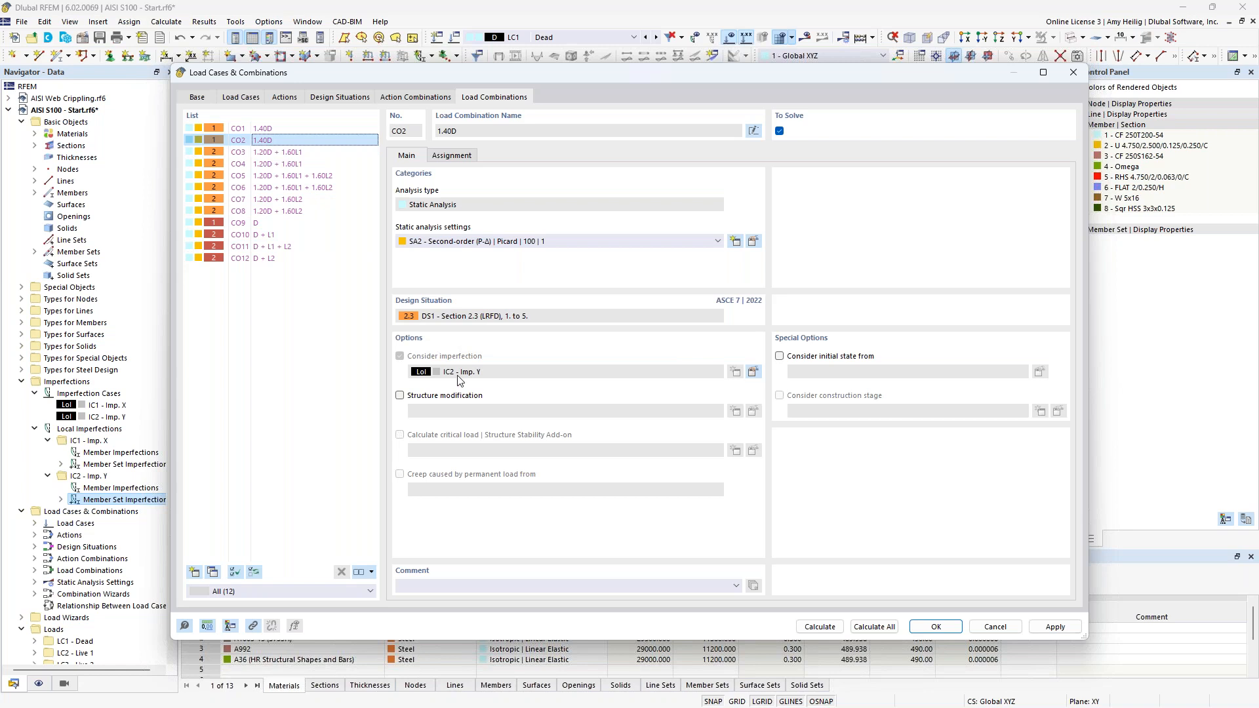
left_click(303, 155)
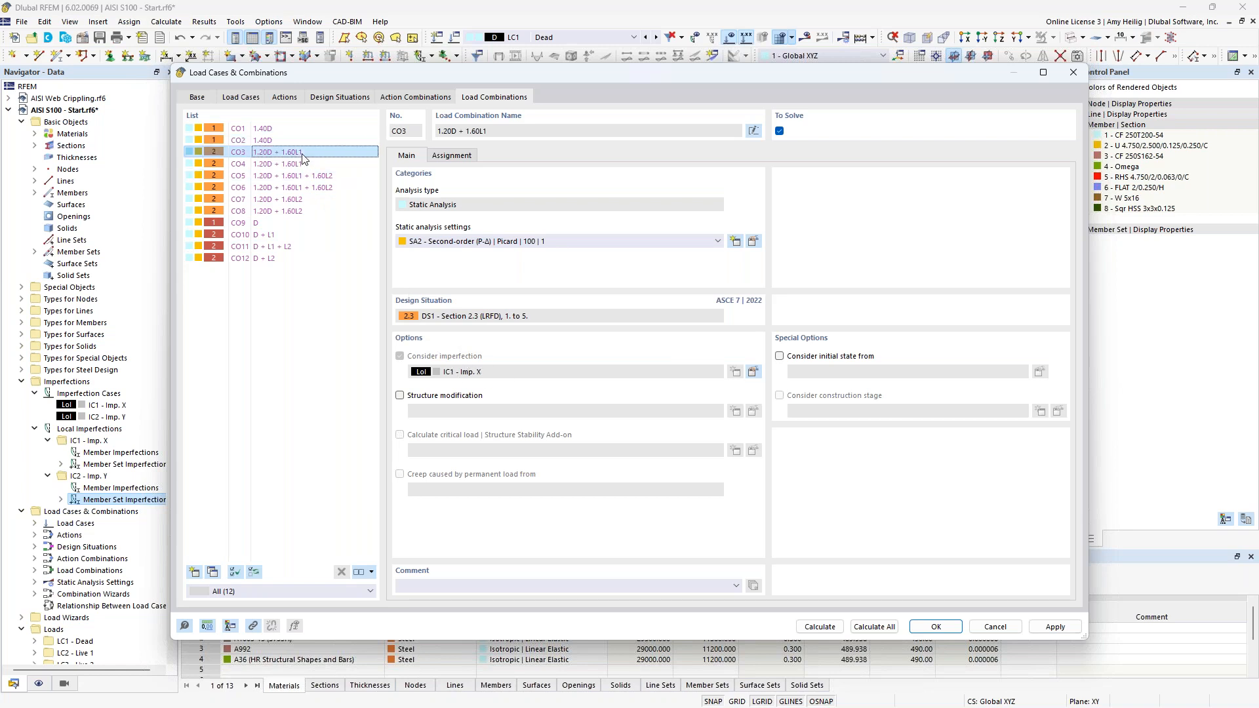
left_click(308, 164)
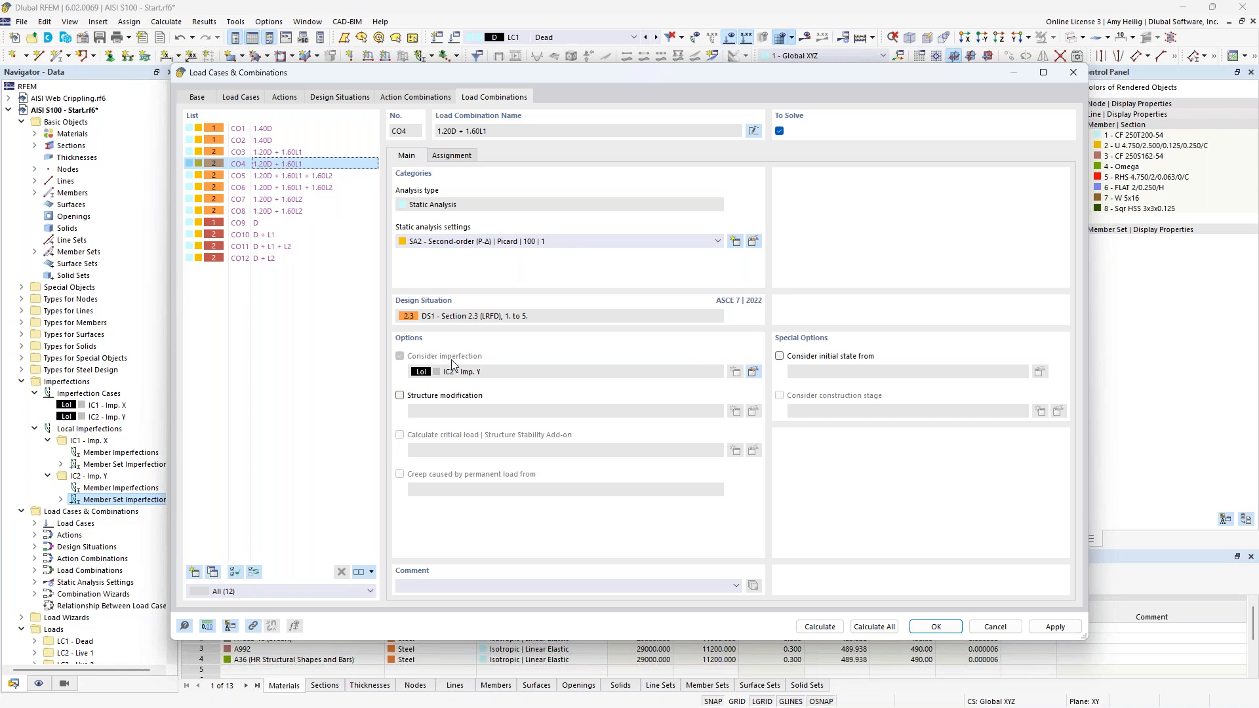
left_click(261, 225)
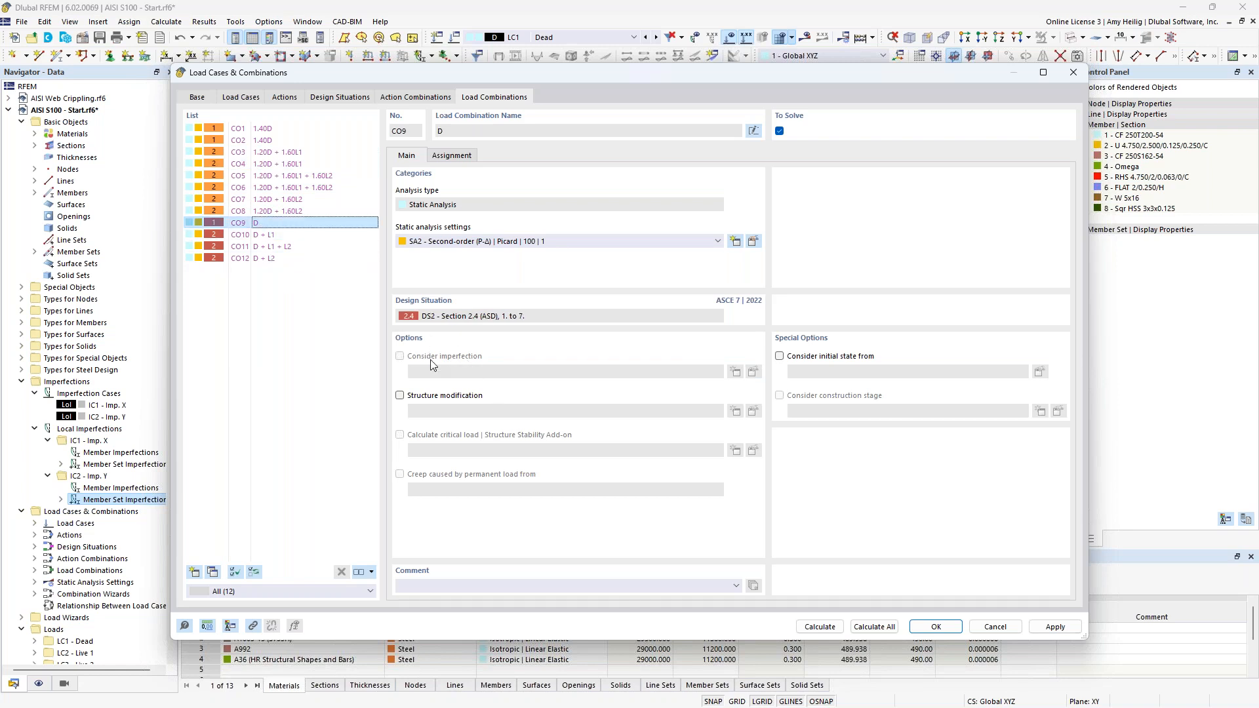
left_click(286, 237)
left_click(284, 247)
left_click(283, 259)
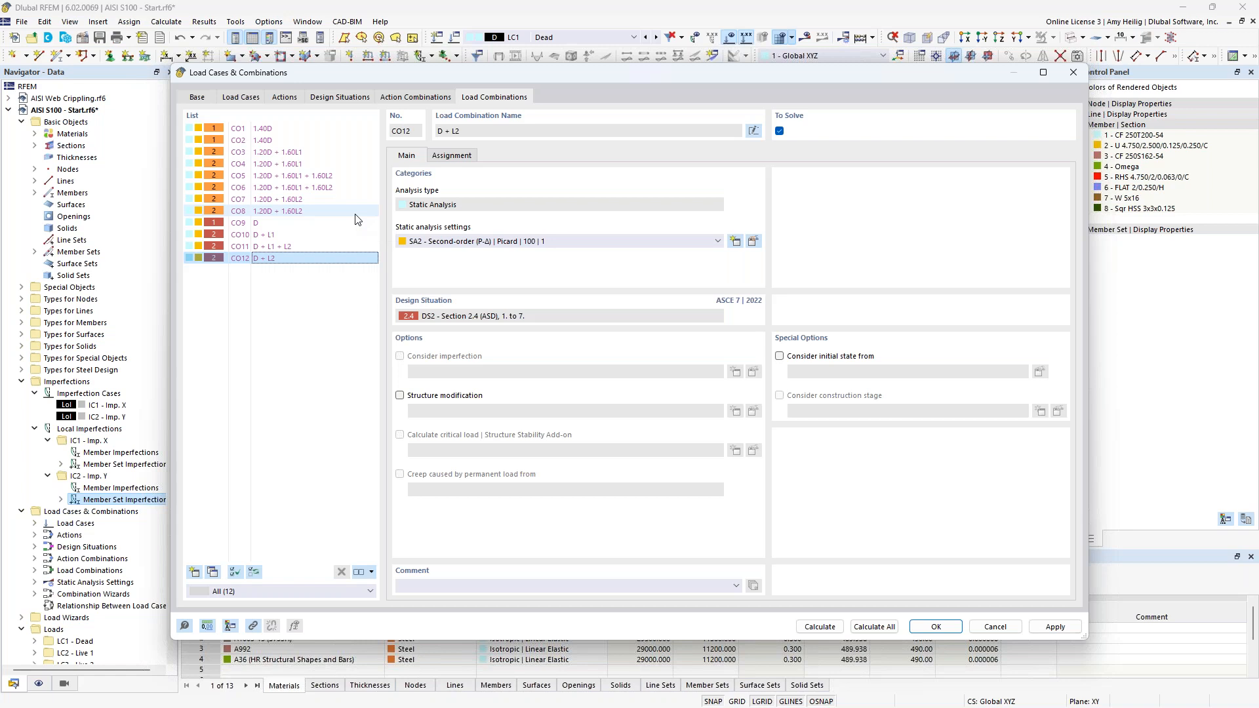
- Enable structure modification in the combination wizard of DS1 and create a new structure modification for it
left_click(335, 99)
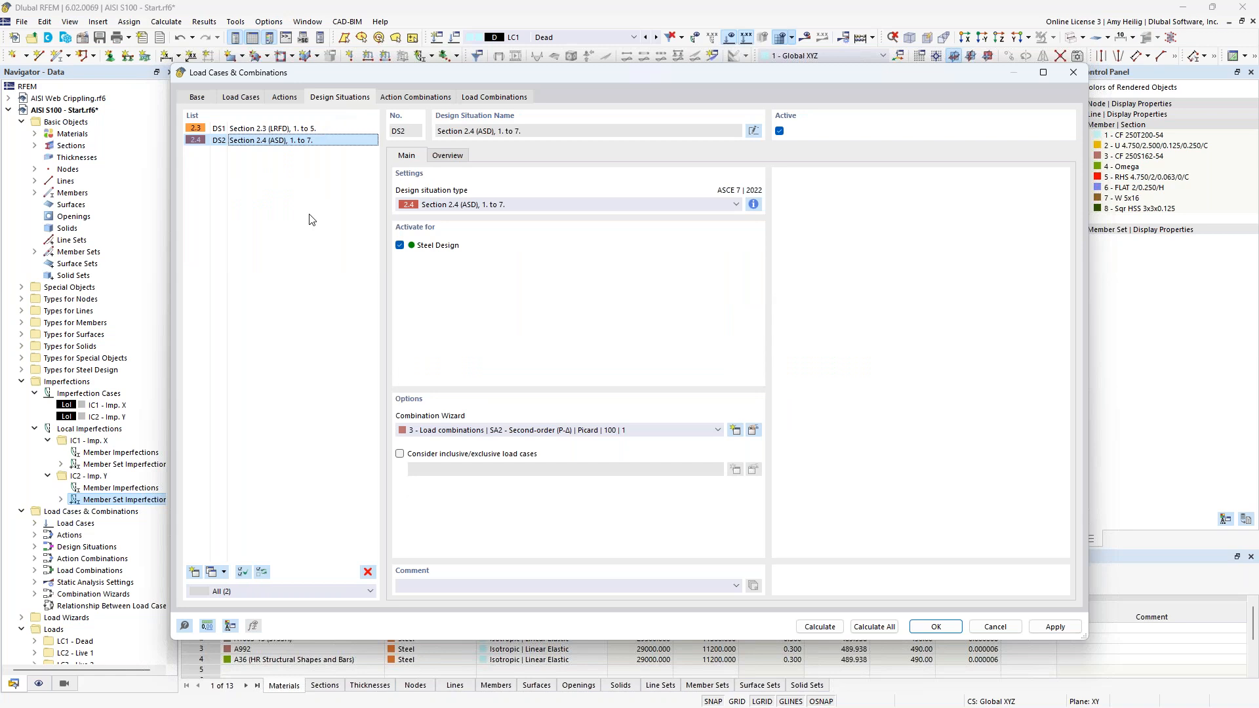
left_click(299, 130)
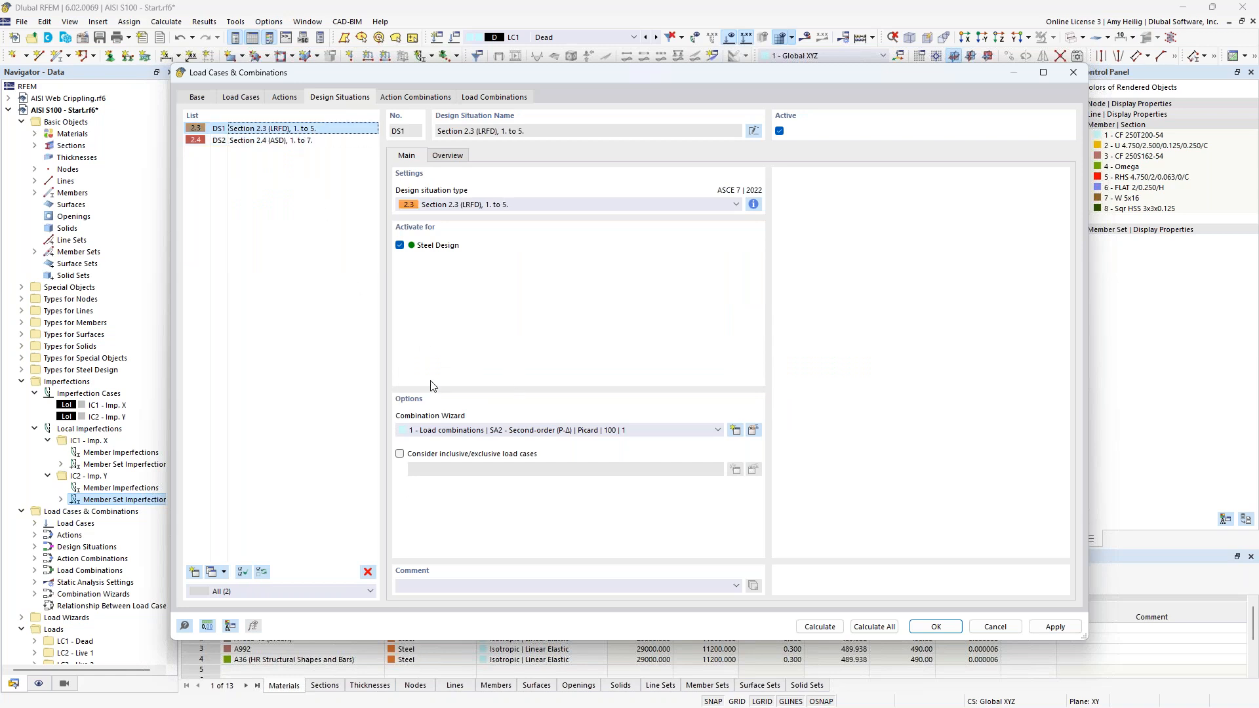
left_click(752, 430)
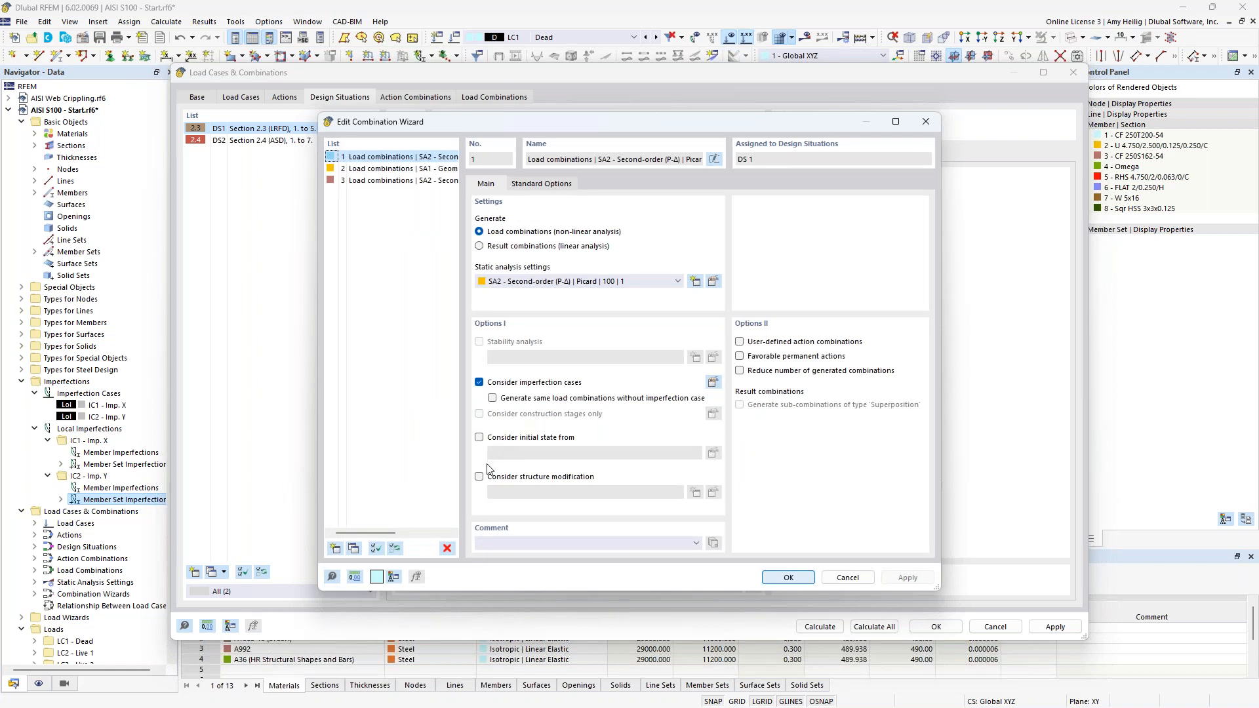
left_click(480, 481)
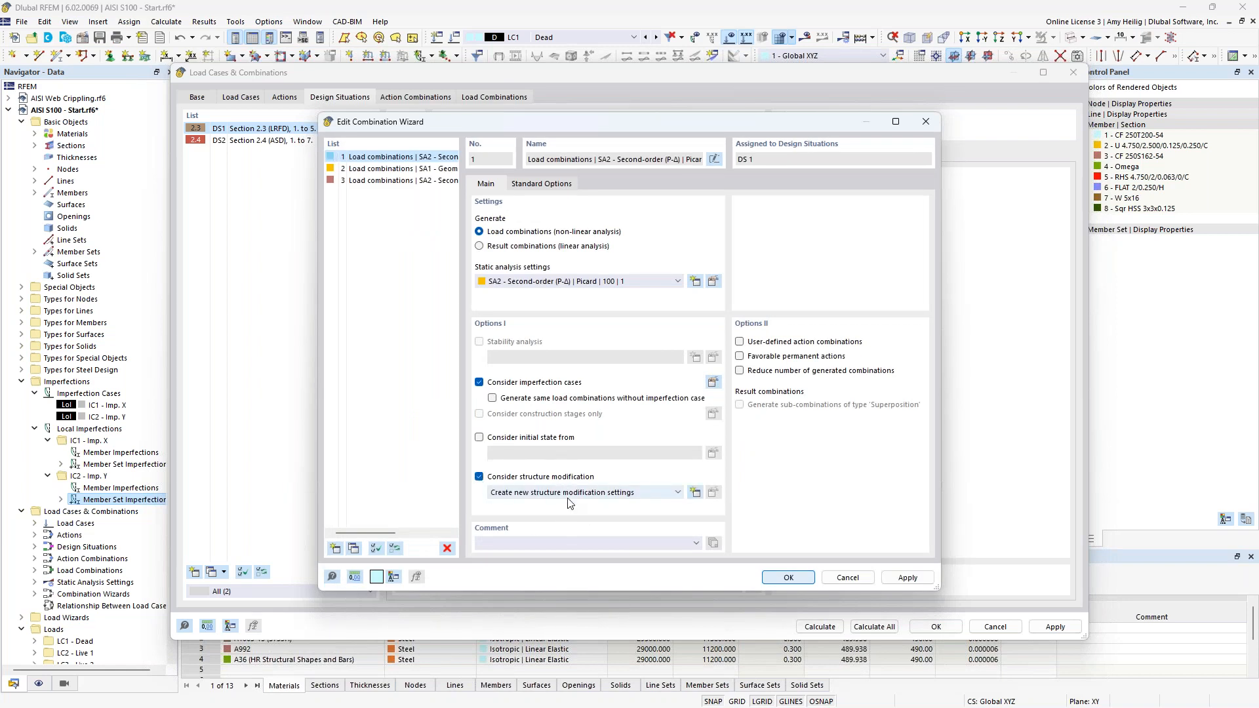
left_click(695, 493)
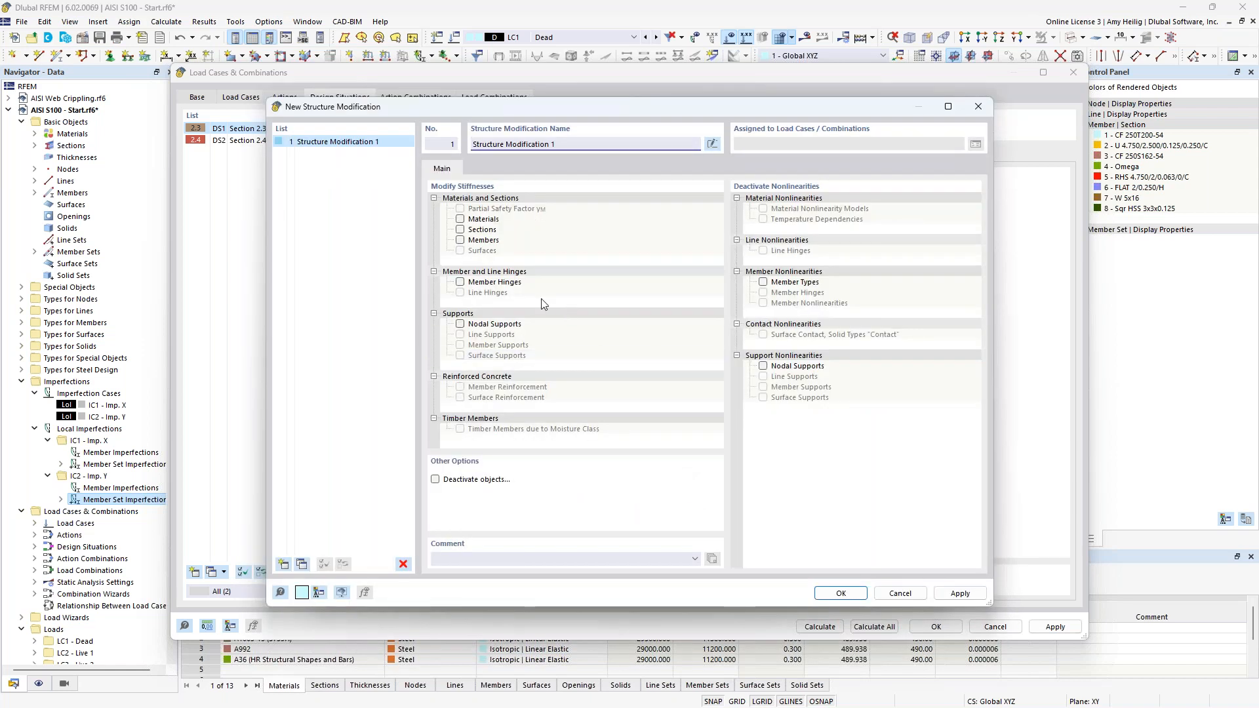
- Activate member stiffness modification and create a member modification of type AISI S100-16 C1.1.1.3 | Steel Structures with iterative τb and the LRFD design method
left_click(461, 240)
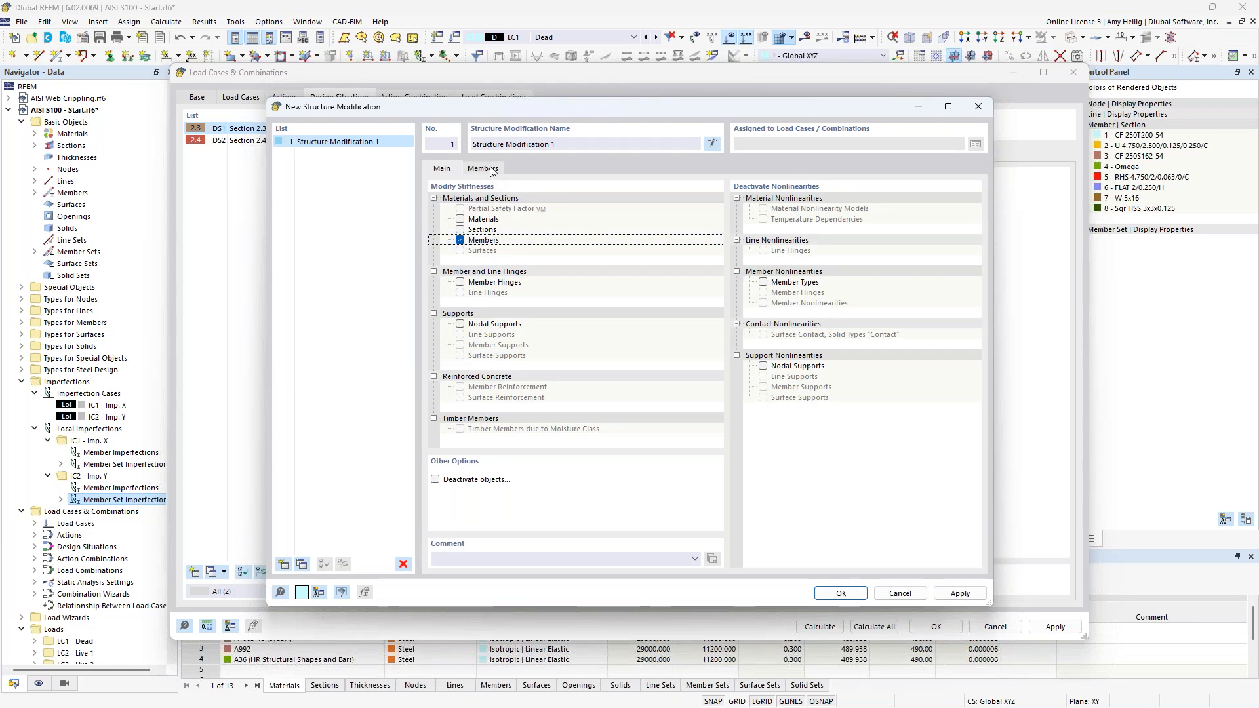
left_click(483, 170)
left_click(558, 213)
left_click(603, 215)
left_click(603, 216)
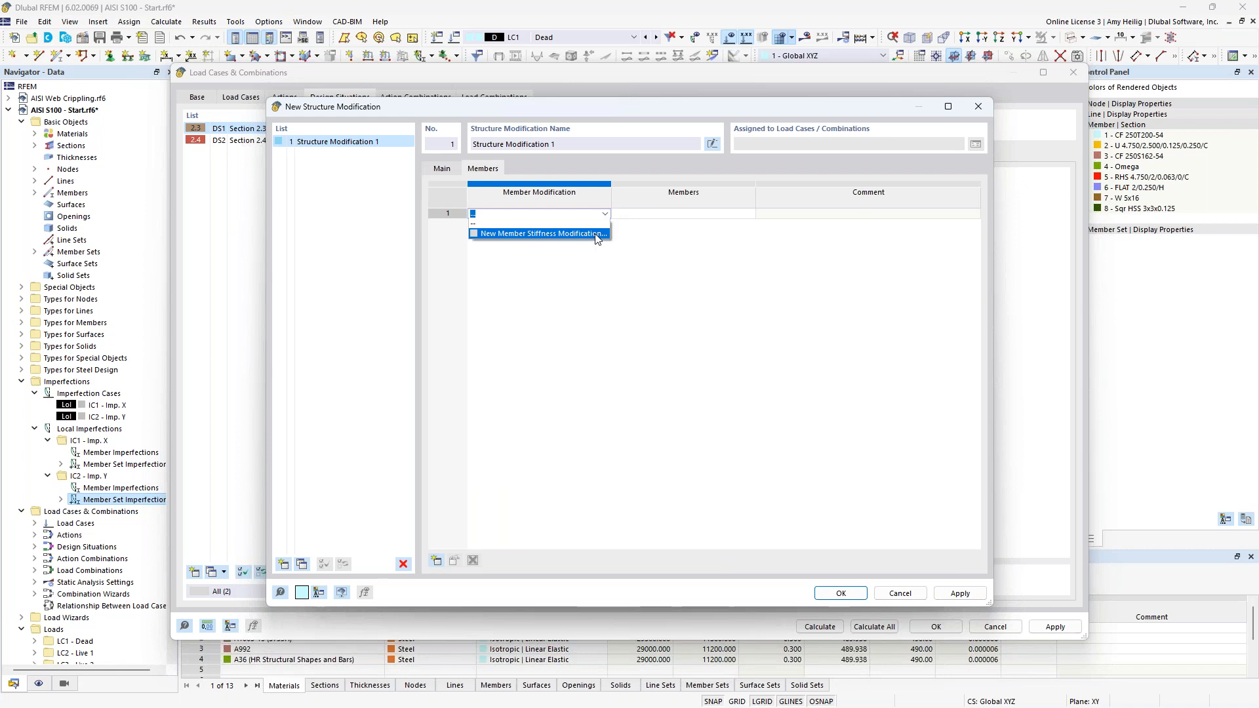
left_click(597, 234)
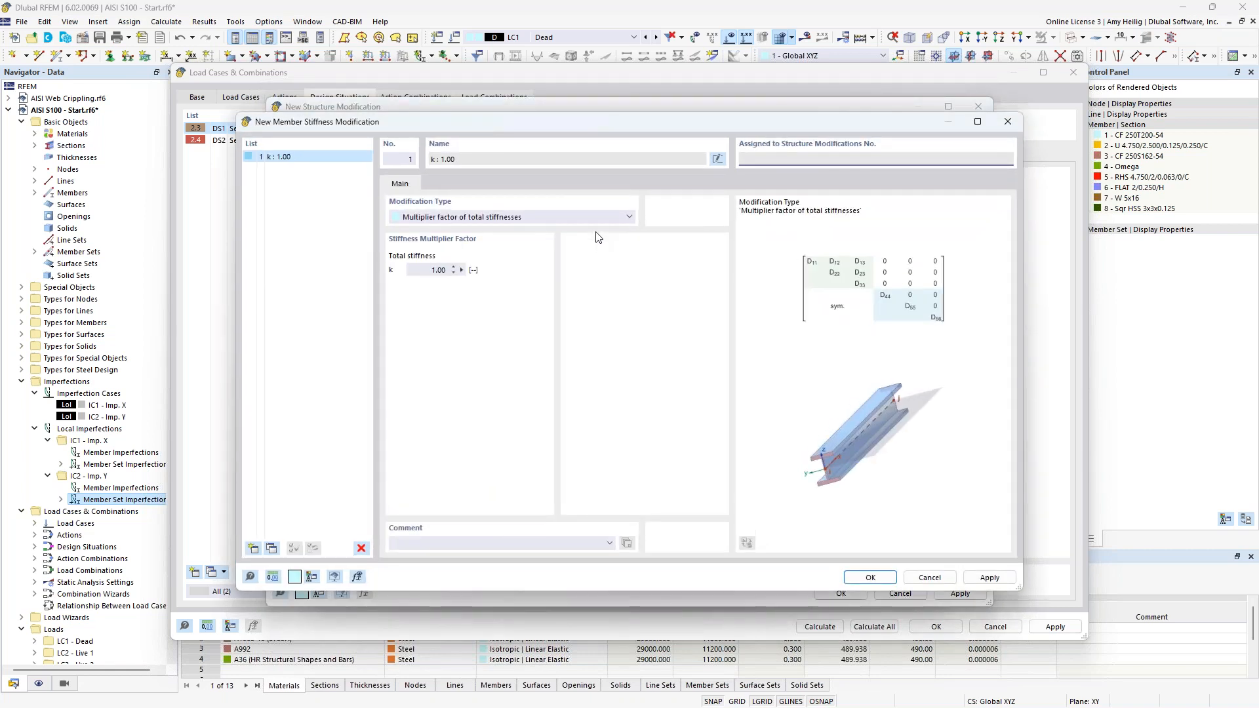
left_click(602, 218)
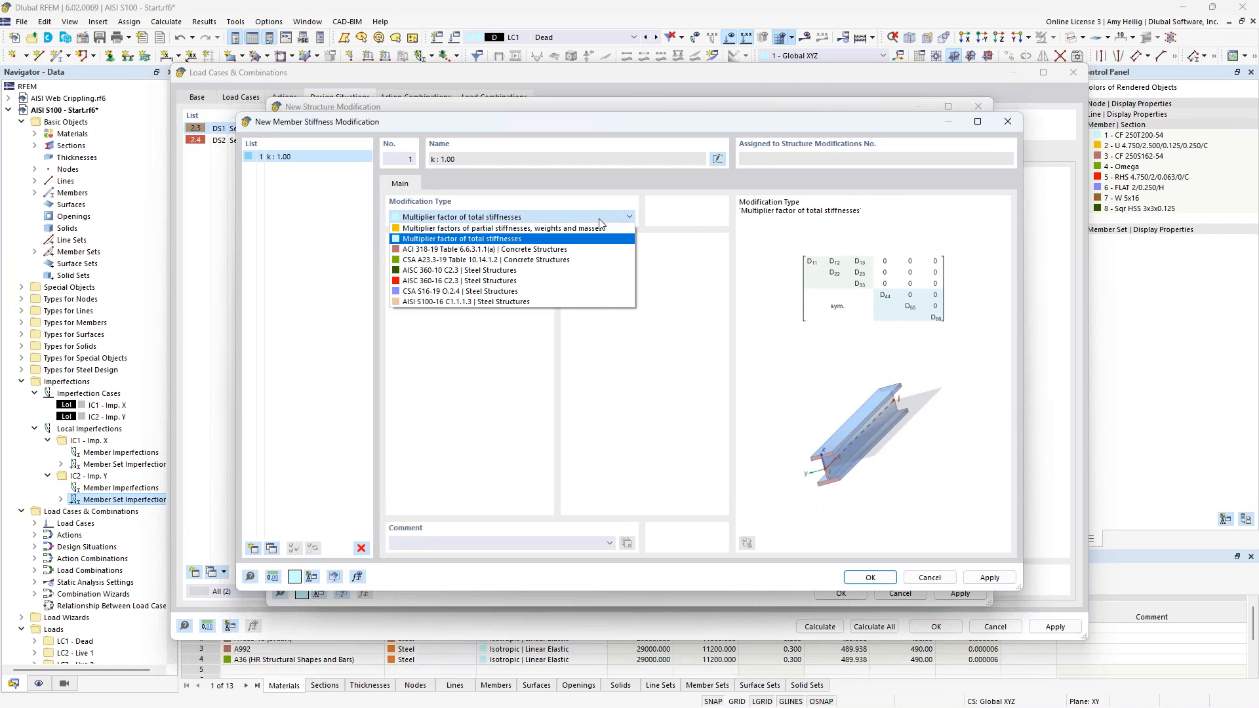
left_click(551, 300)
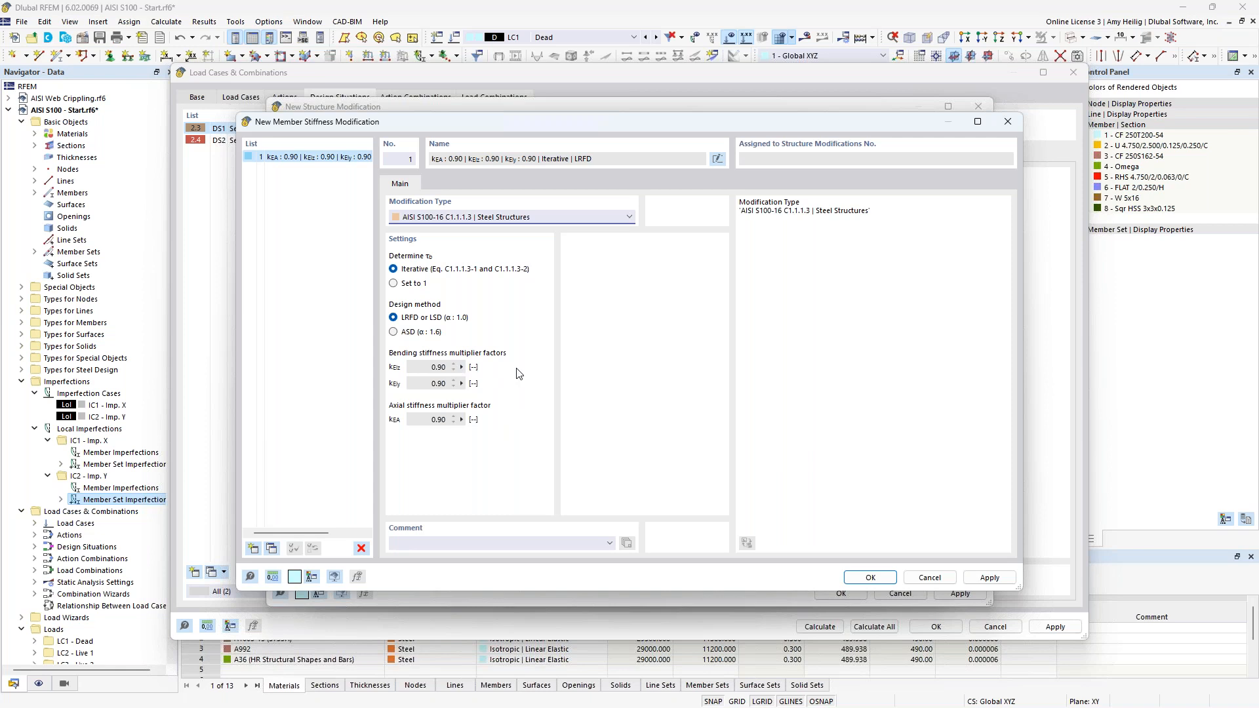
left_click(870, 580)
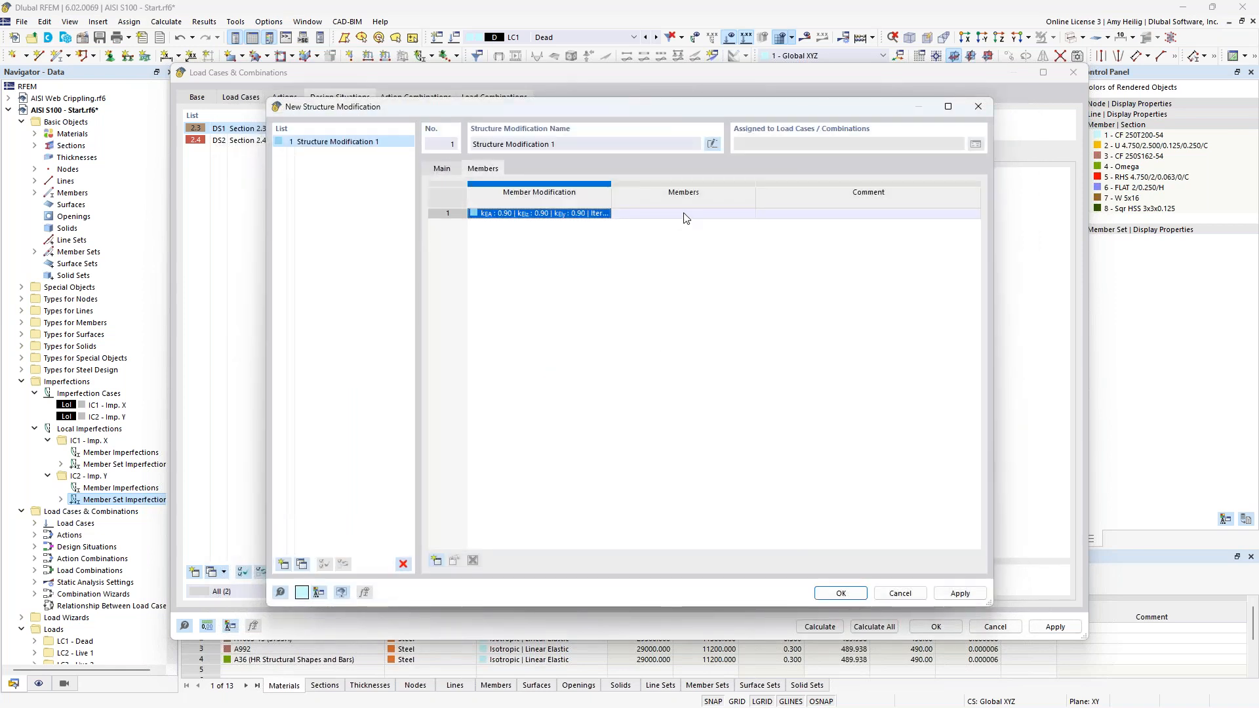
- Assign the stiffness modification to all members and apply Structure Modification 1 to combination wizard 1, leaving wizard 3 without one
left_click(684, 214)
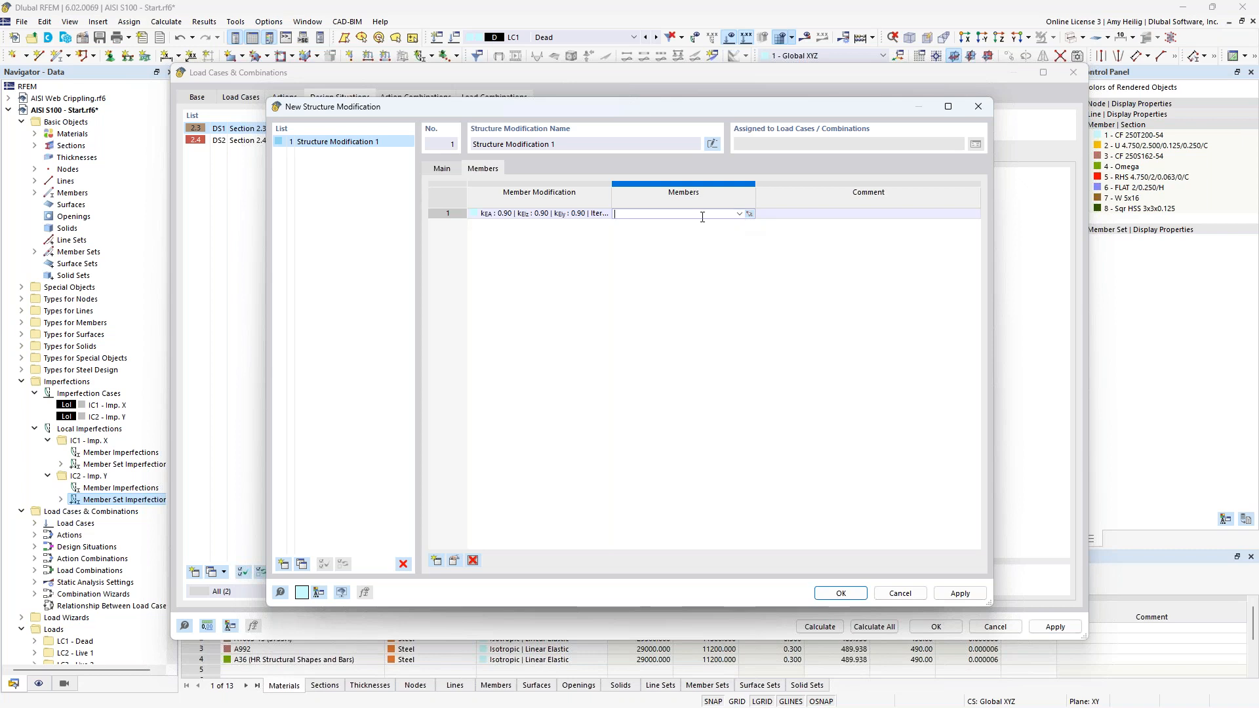
left_click(738, 214)
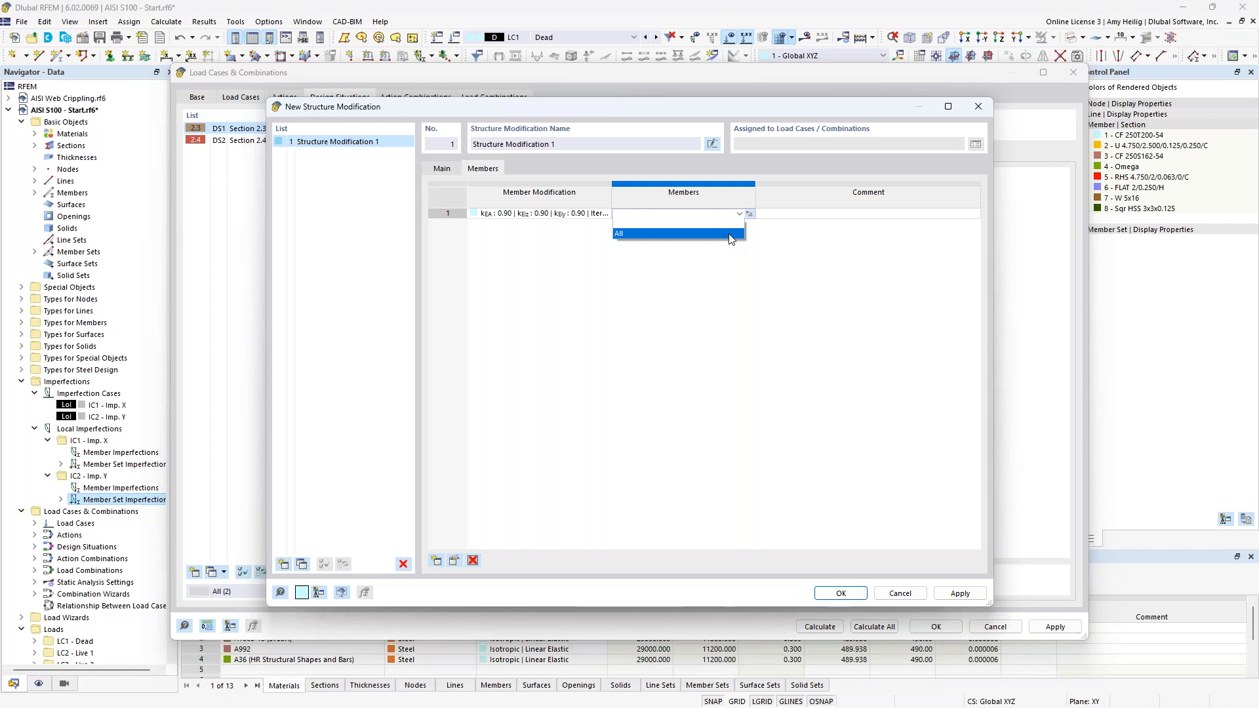
left_click(729, 235)
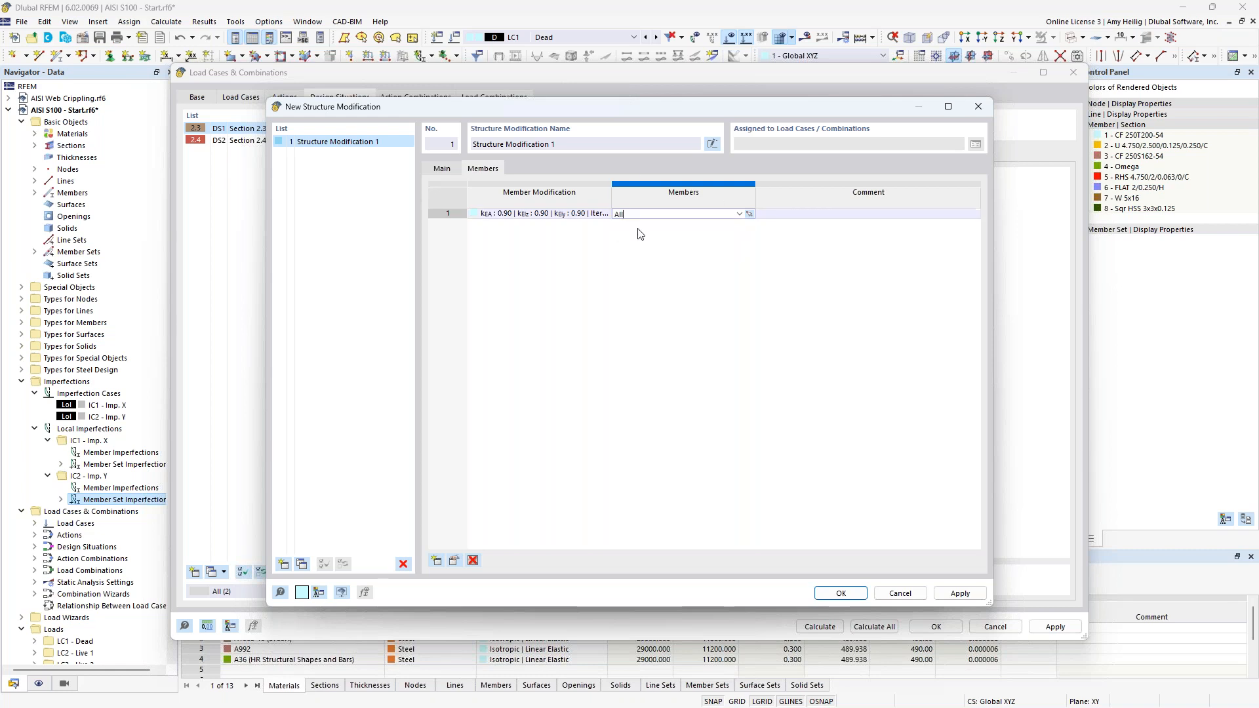
left_click(847, 594)
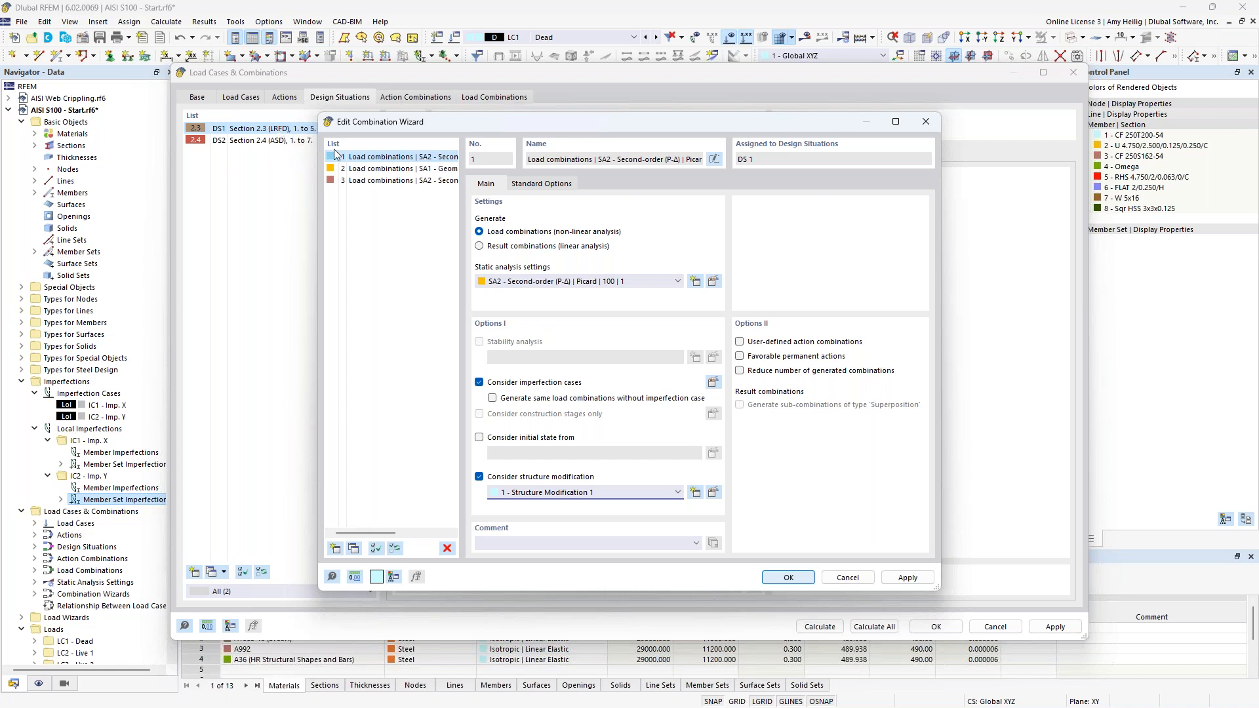
left_click(379, 183)
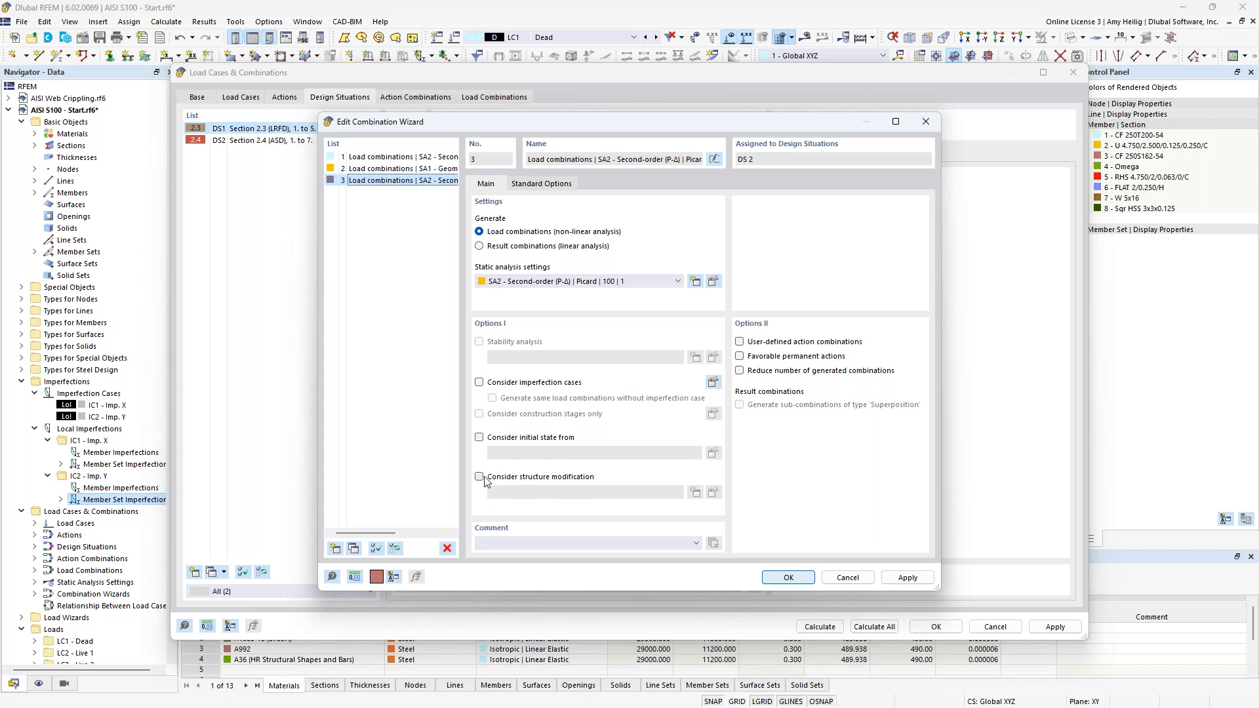
left_click(783, 577)
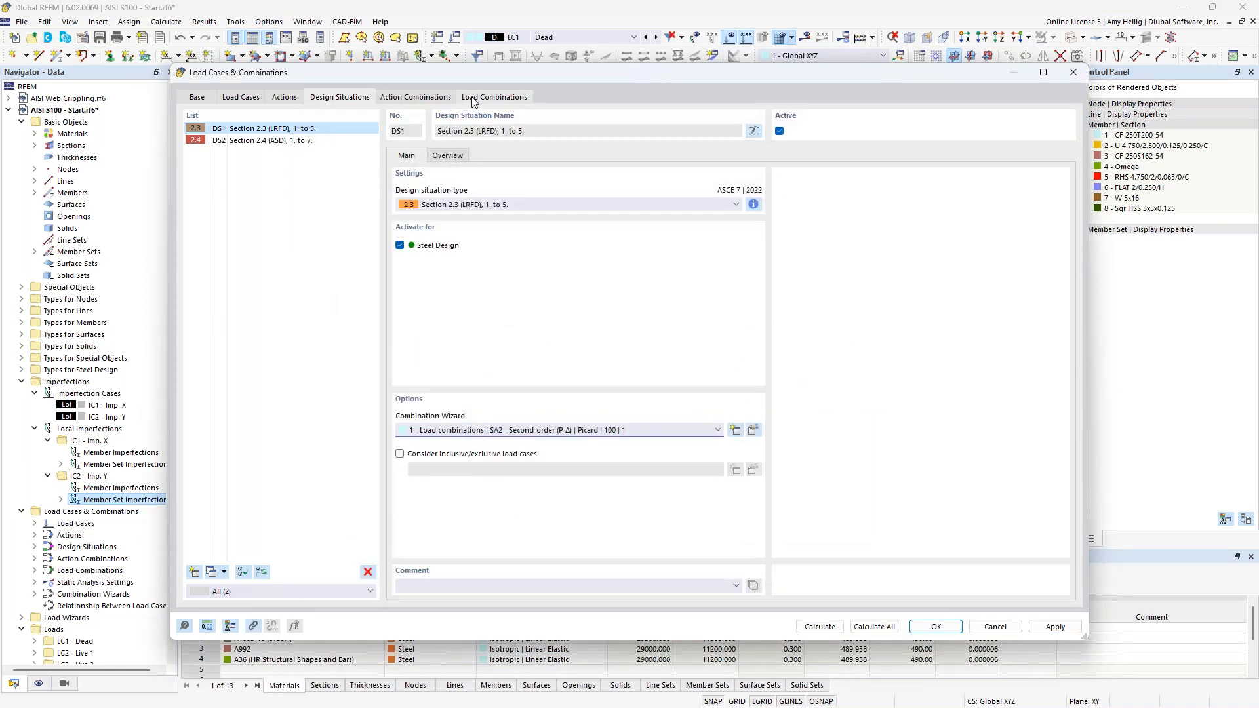
- Examine the structure modification setting in load combinations CO1 to CO3, CO9 and CO10
left_click(473, 98)
left_click(313, 129)
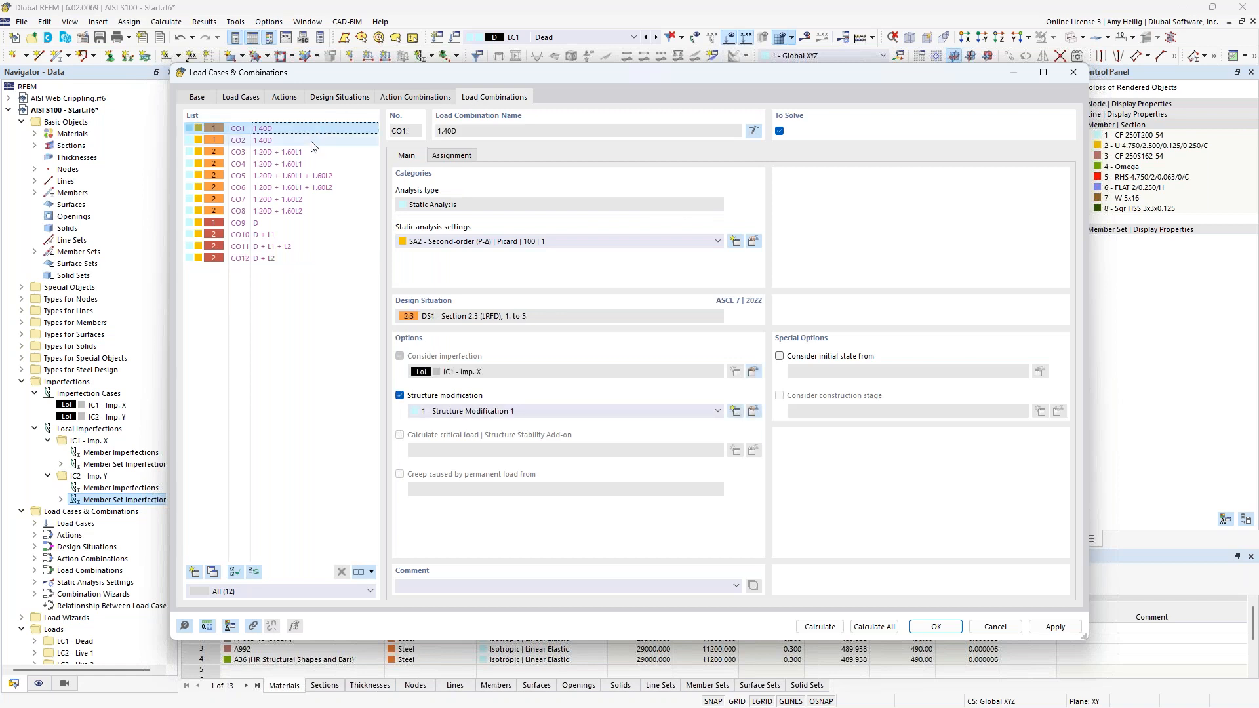
left_click(311, 140)
left_click(311, 152)
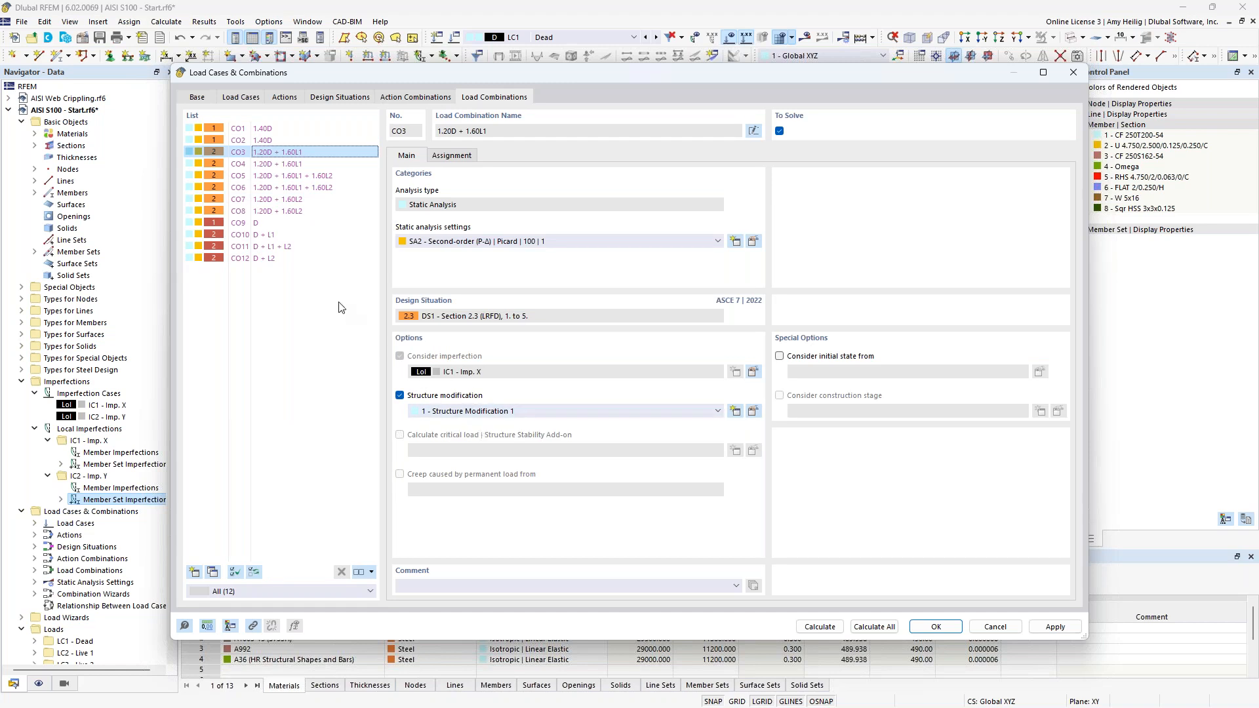
left_click(281, 224)
left_click(282, 235)
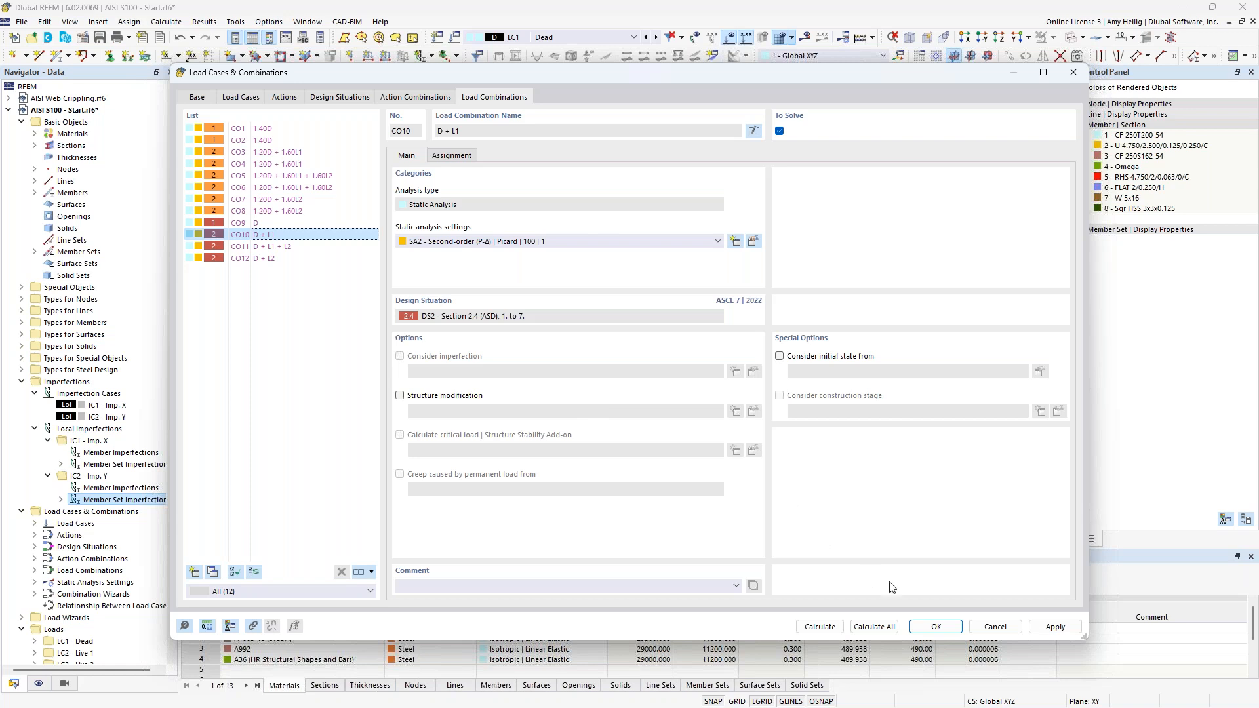
- Accept the load cases and combinations settings and hide the loads in the model view
left_click(934, 628)
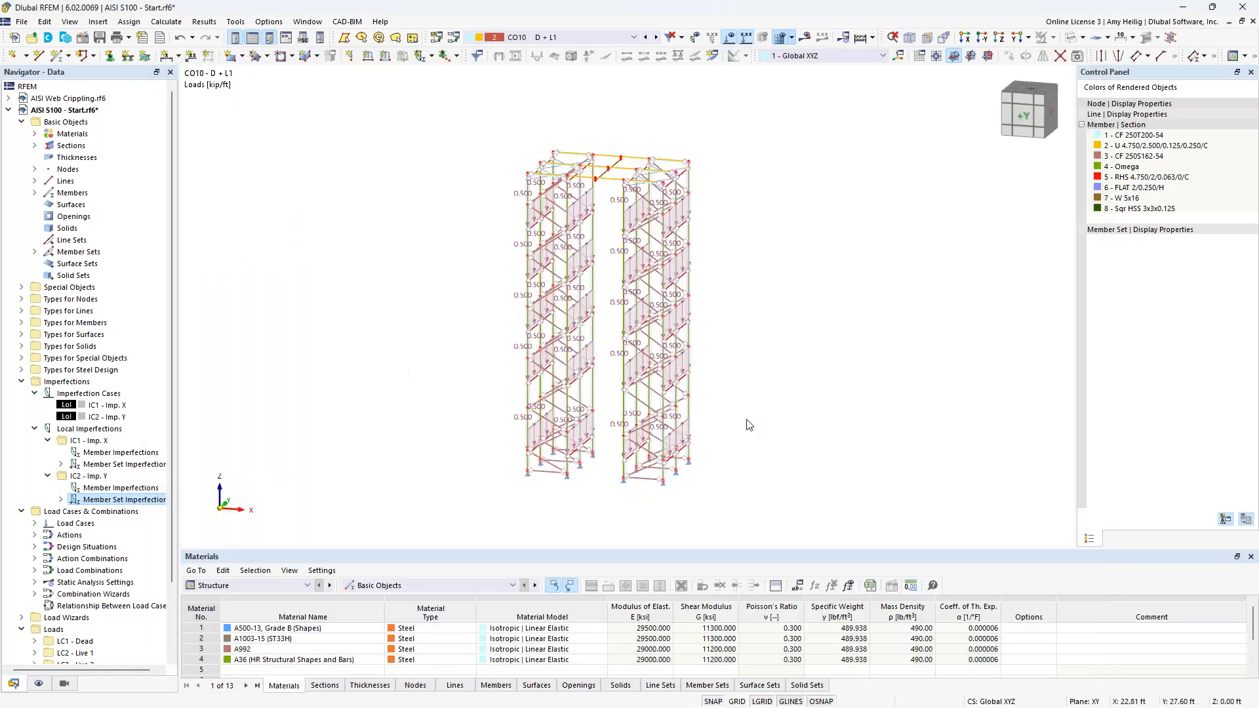
left_click(730, 38)
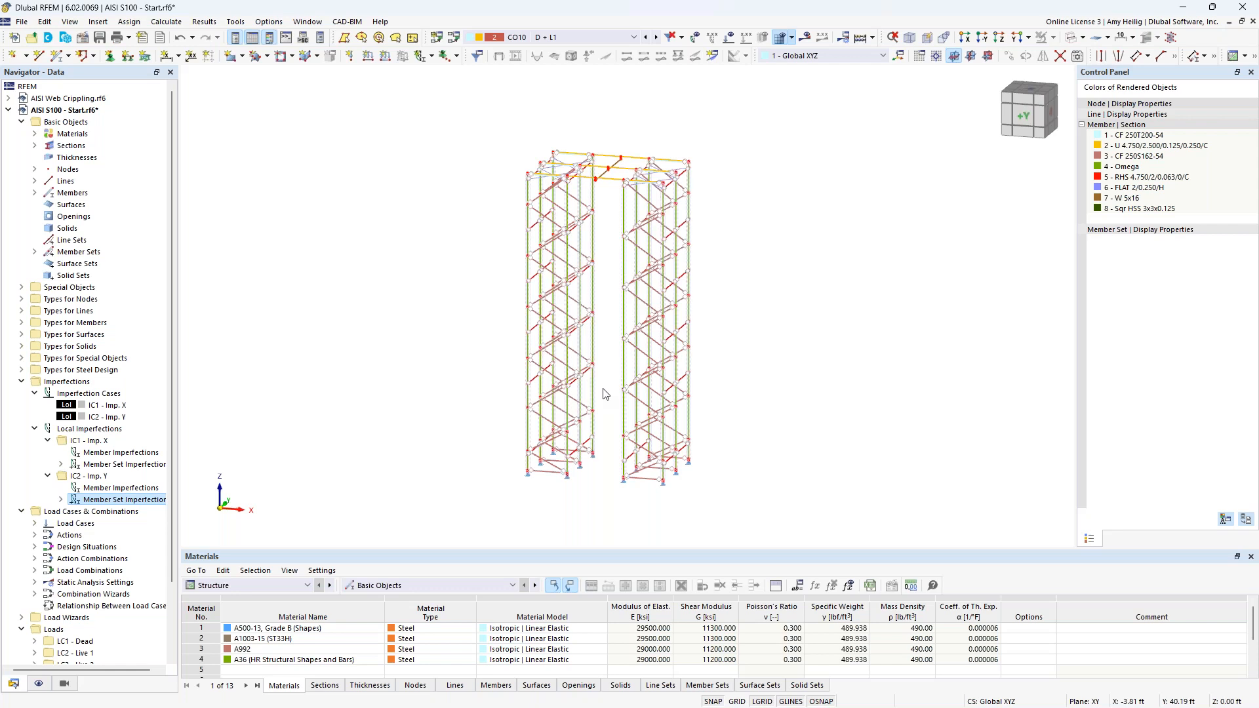
- Switch to the running PowerPoint slide show of the AISI S100 webinar
key("super+Tab")
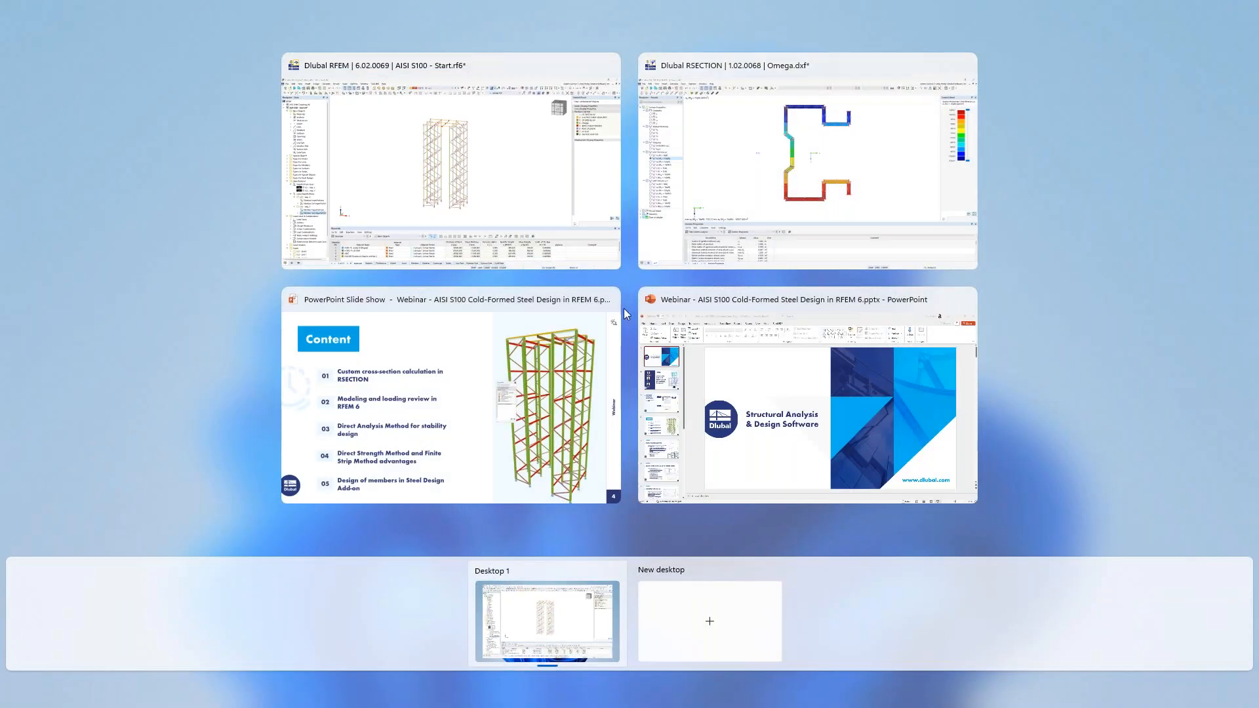
left_click(558, 375)
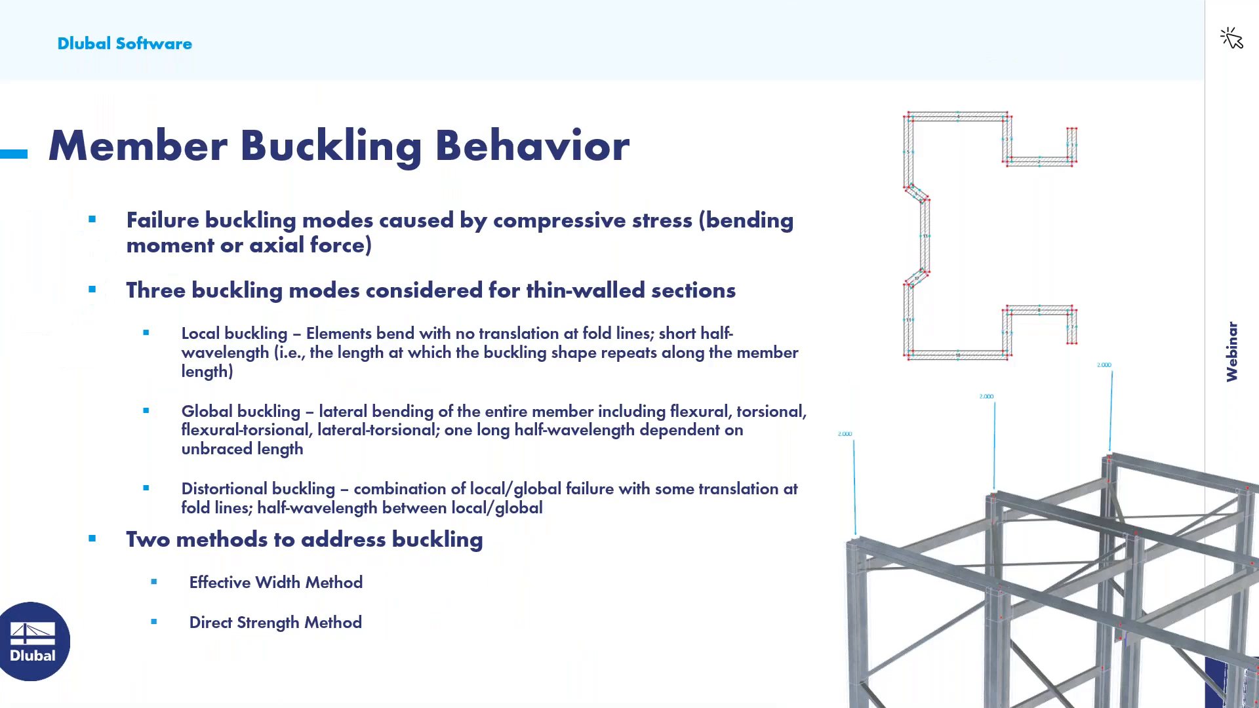
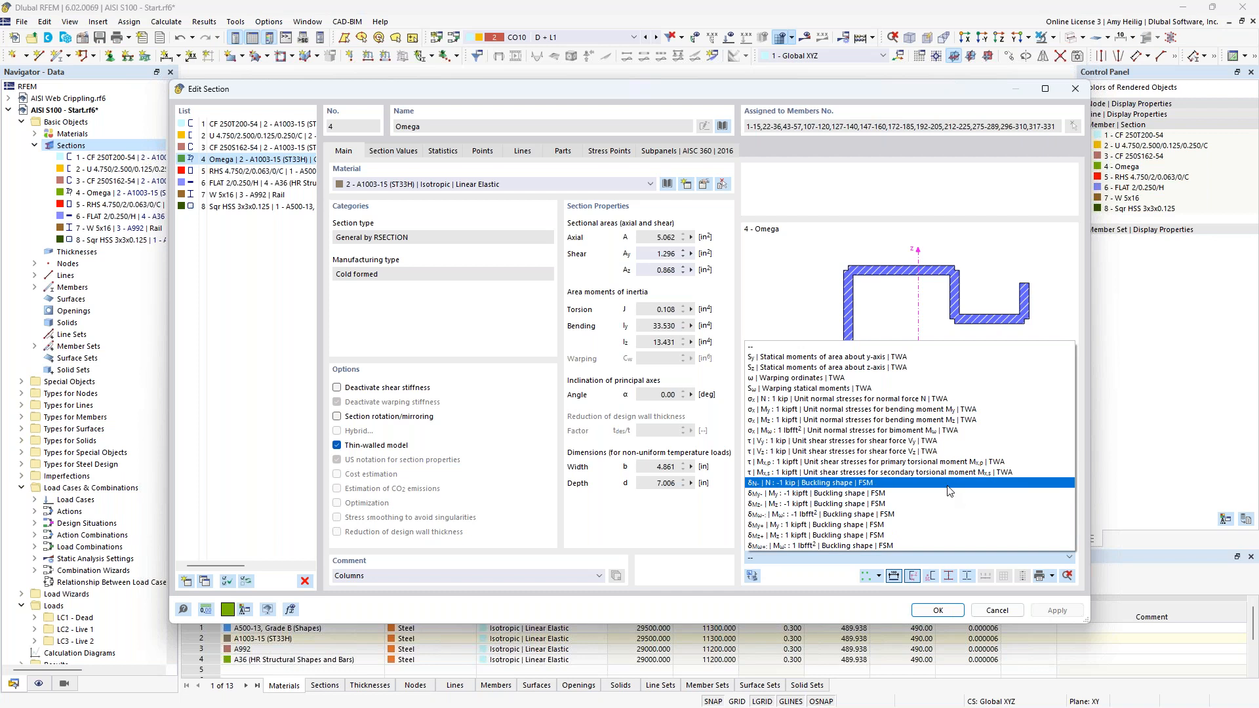
- Examine the Omega section's FSM buckling shape for N: -1 kip with the local, distortional and global curves, leaving the section unedited
left_click(947, 486)
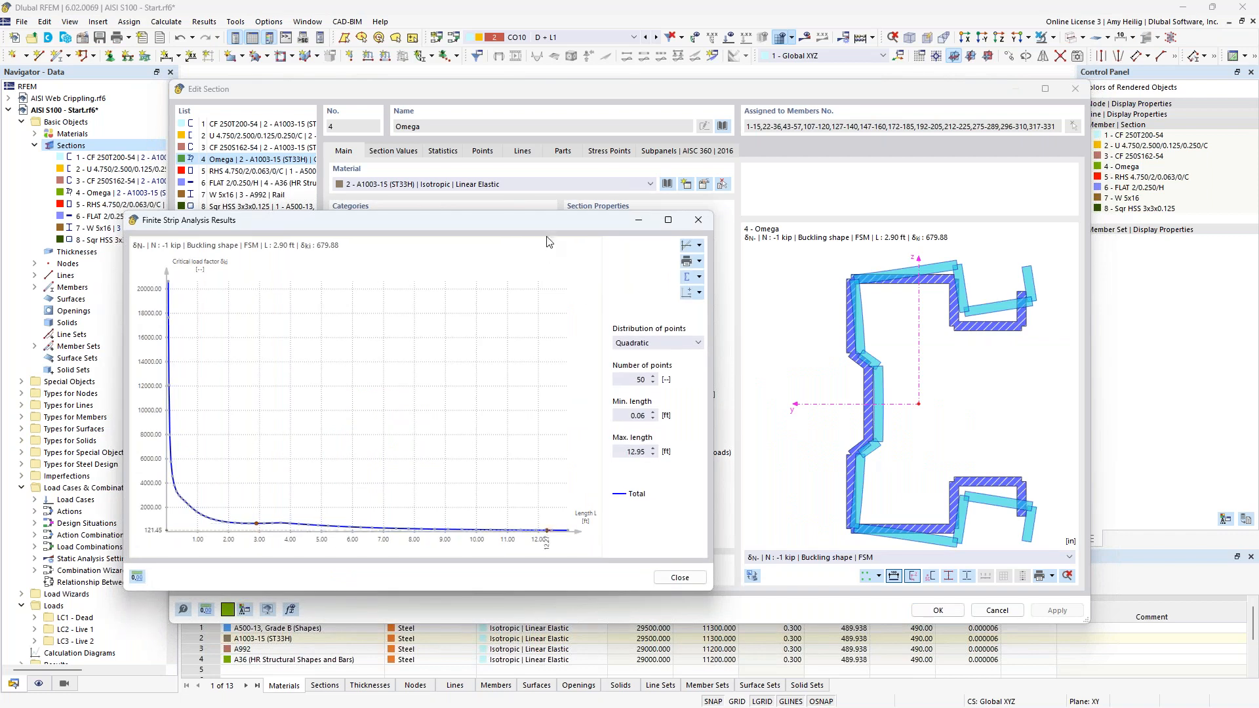
left_click_drag(605, 218, 686, 216)
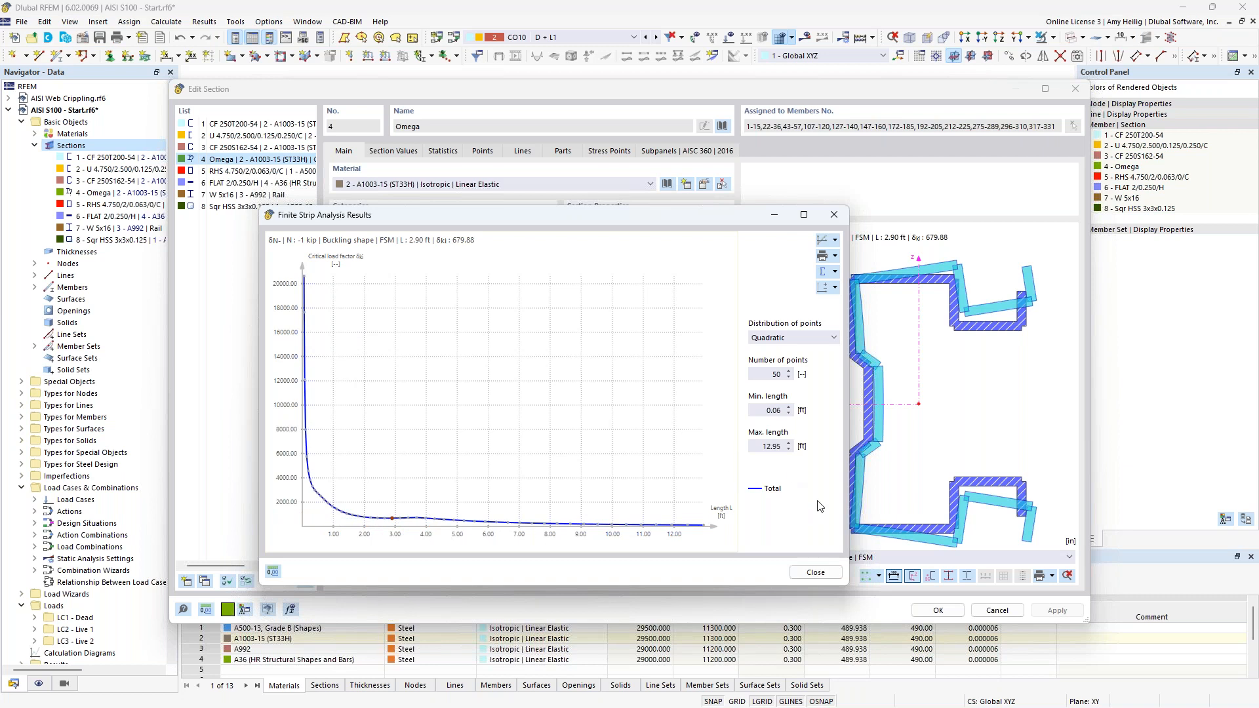
left_click(835, 274)
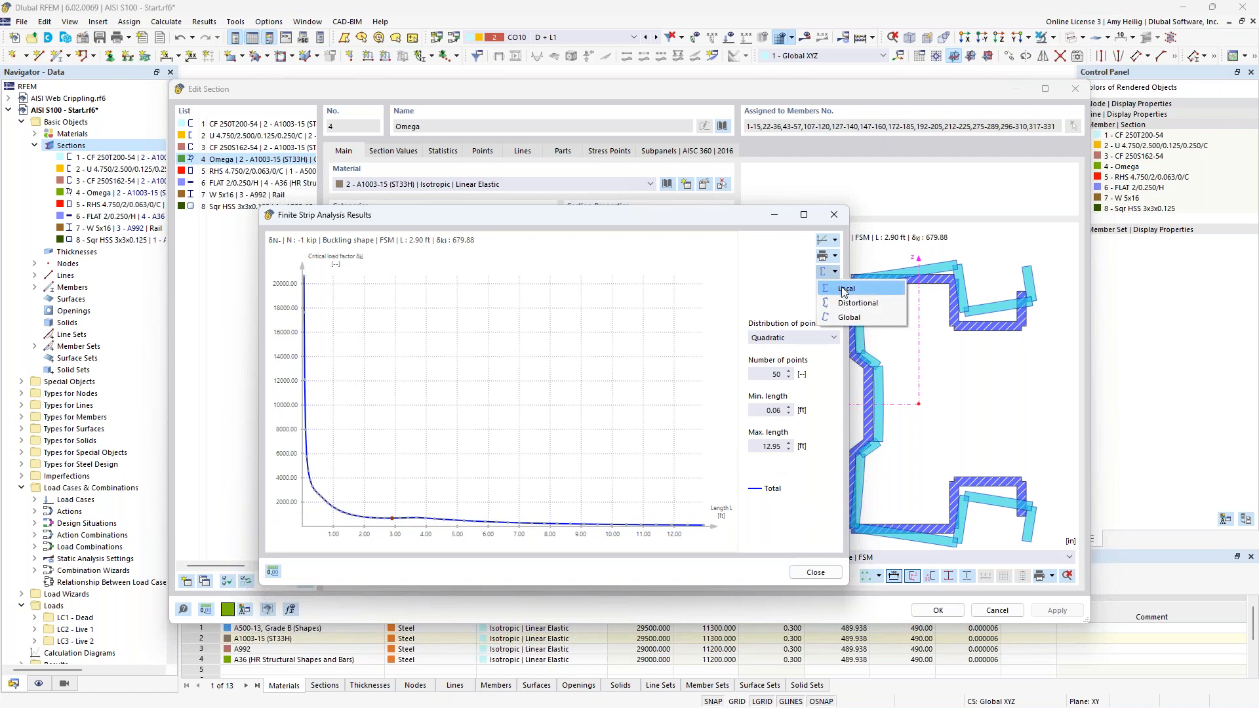
left_click(837, 279)
left_click(835, 275)
left_click(855, 289)
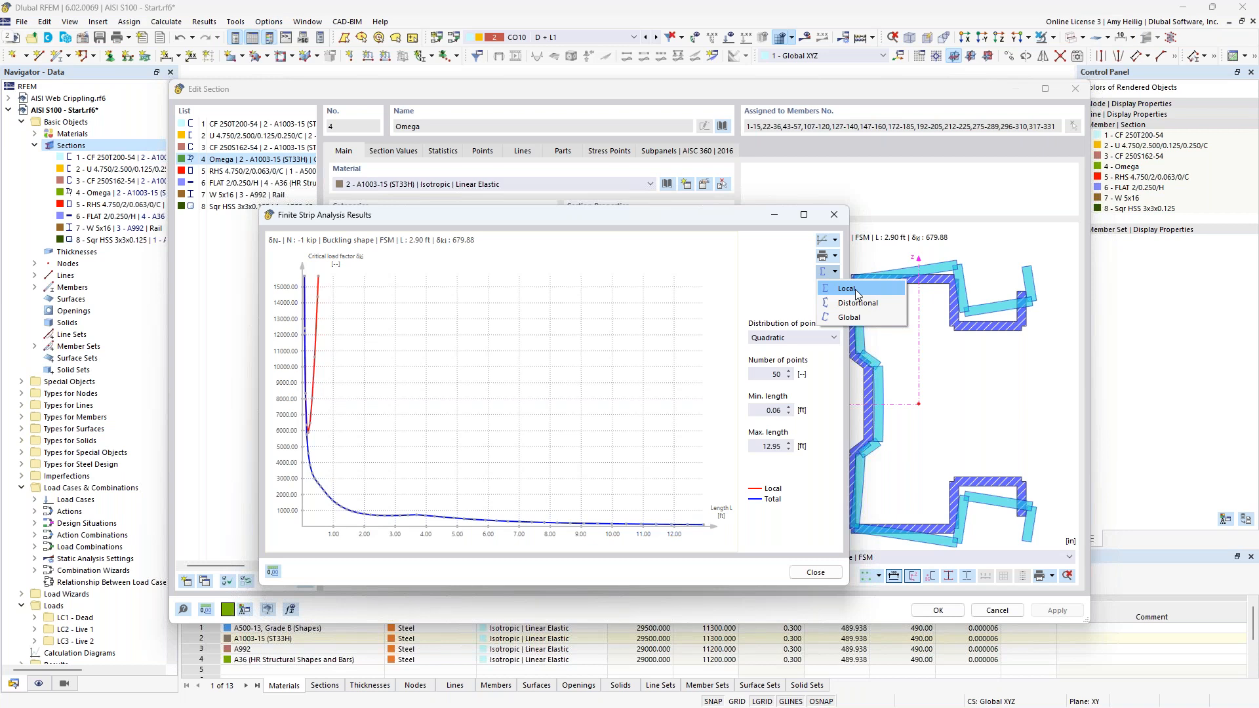
left_click(857, 303)
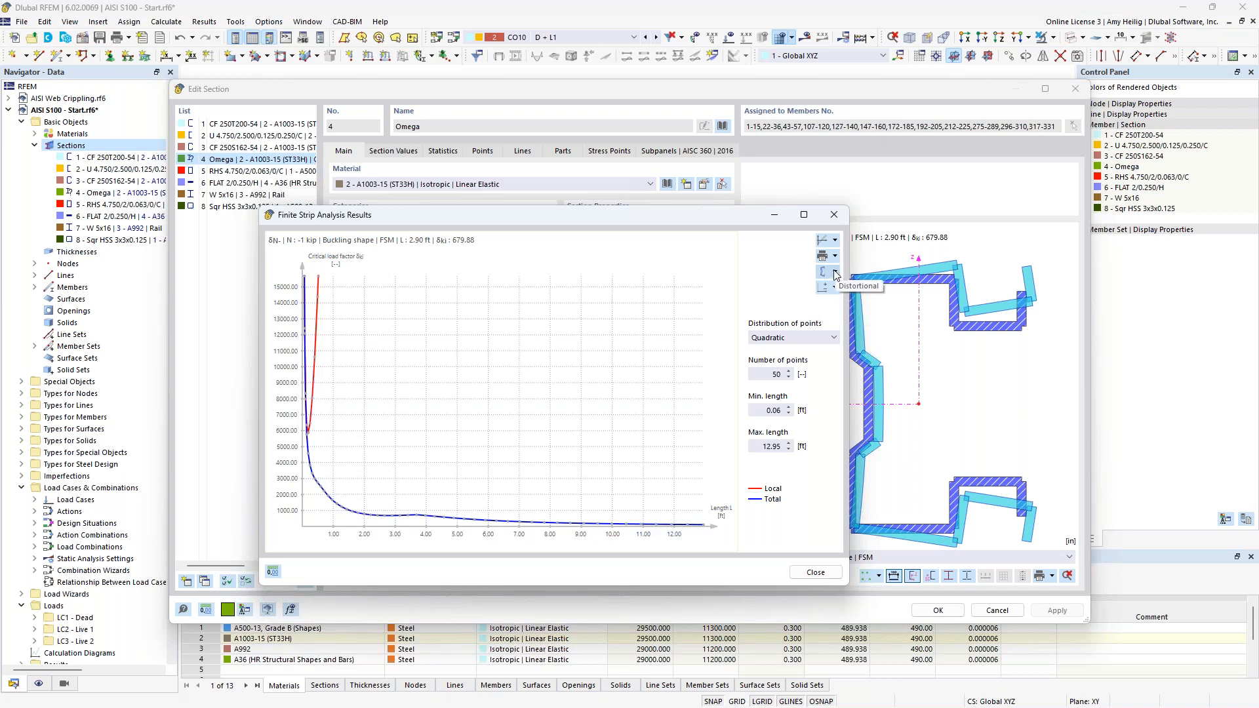
left_click(836, 274)
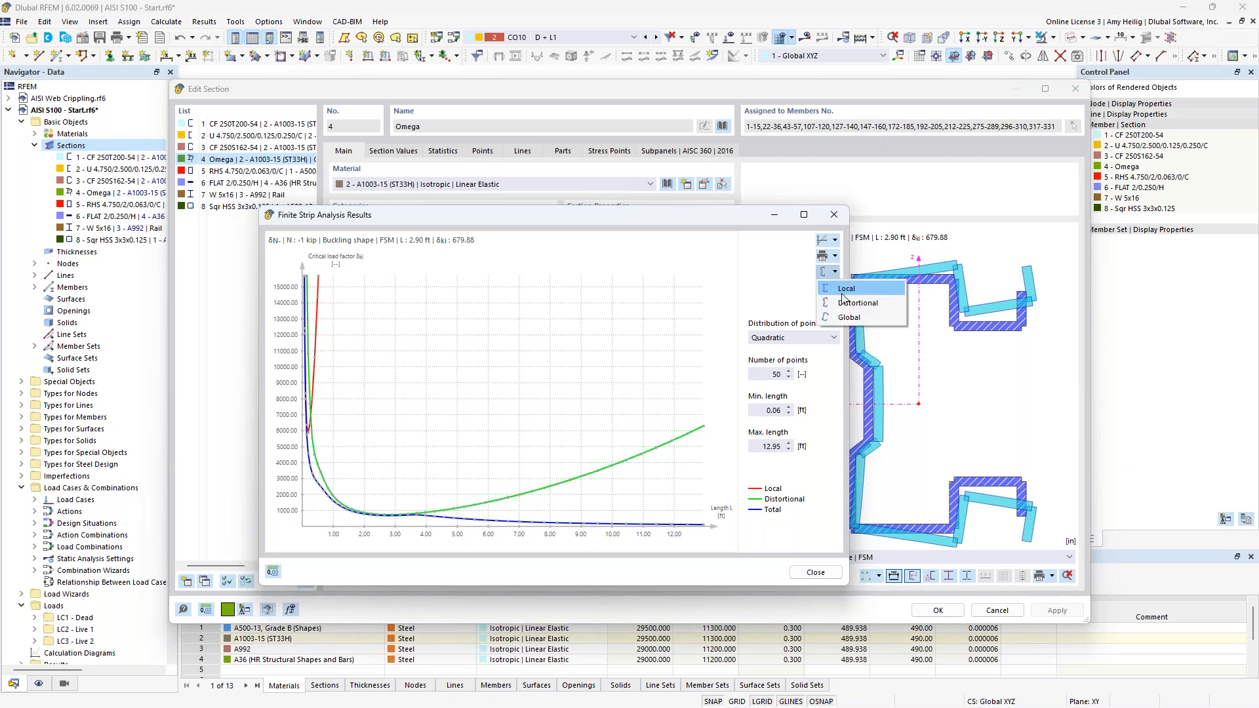
left_click(845, 319)
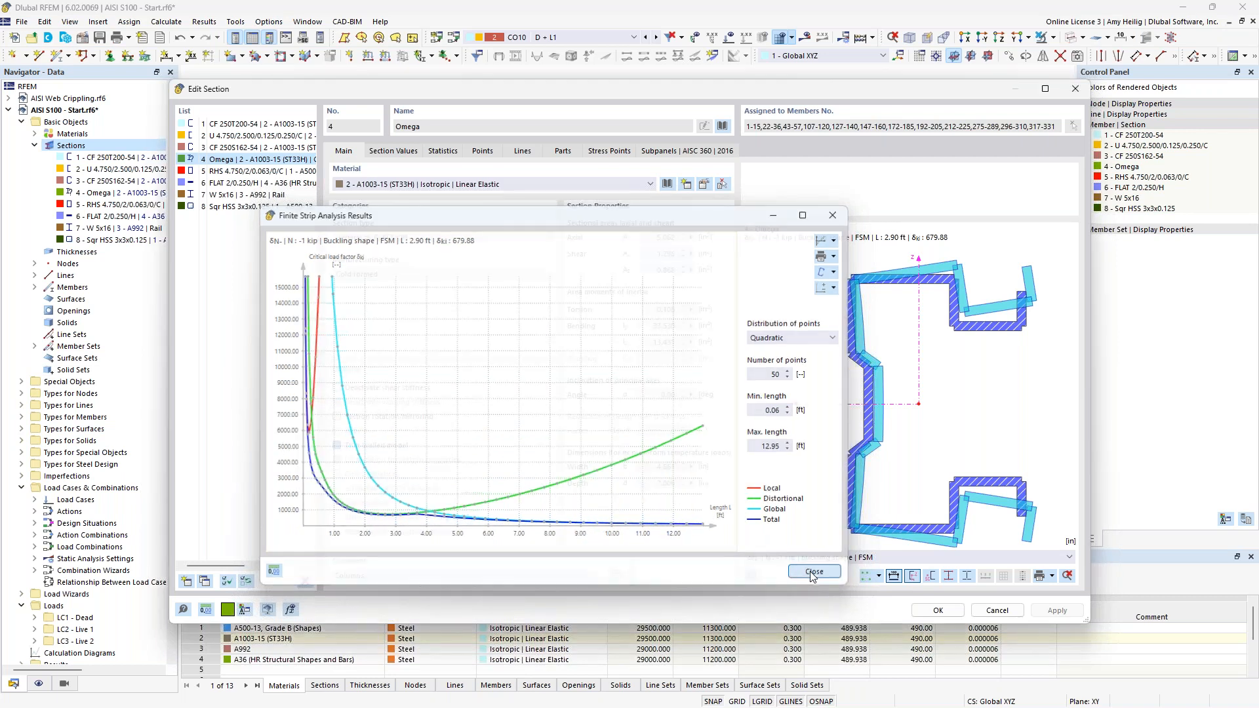
left_click(813, 573)
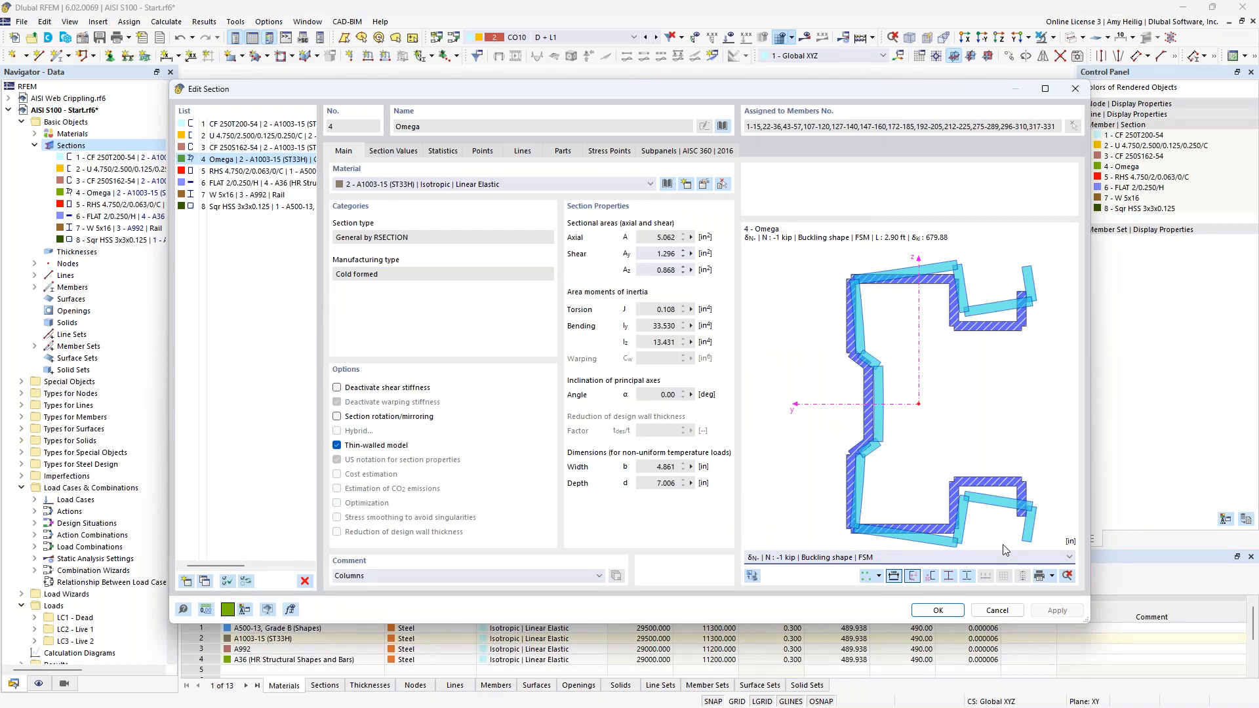
left_click(1006, 613)
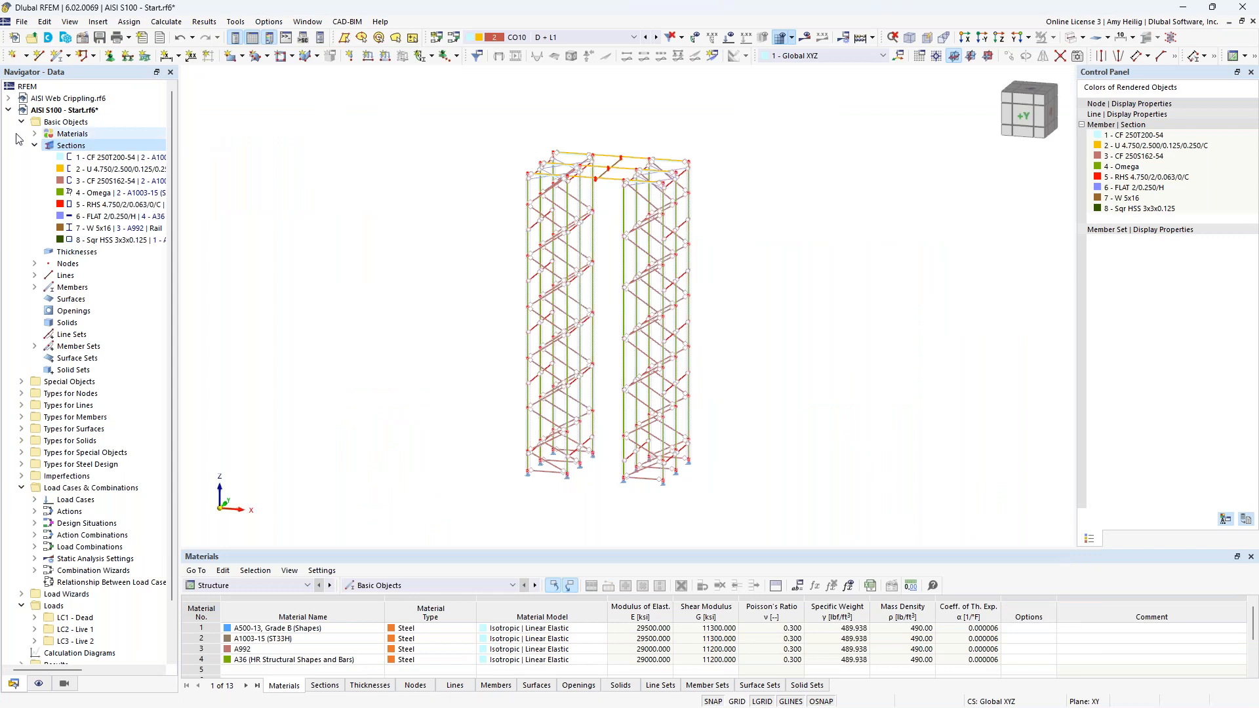
- Filter the model's visibility to only the members with section 5 - RHS 4.750/2/0.063/0/C
left_click(34, 145)
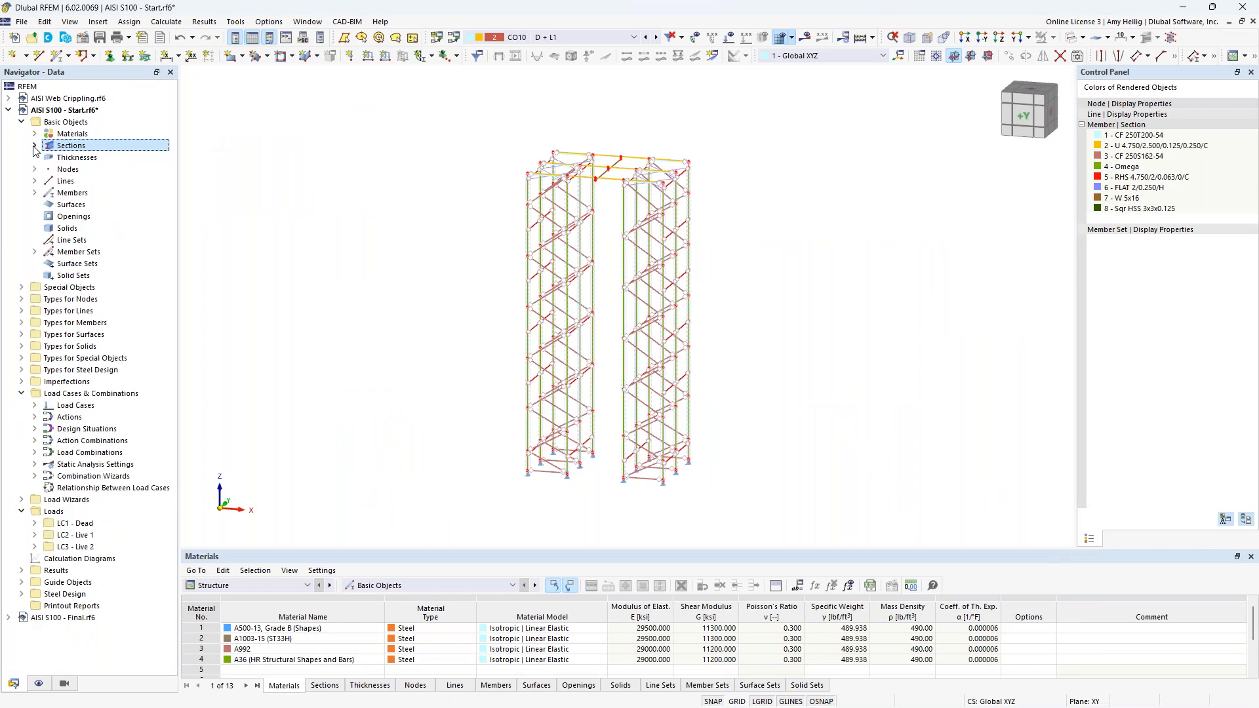
left_click(74, 686)
left_click(60, 585)
left_click(59, 586)
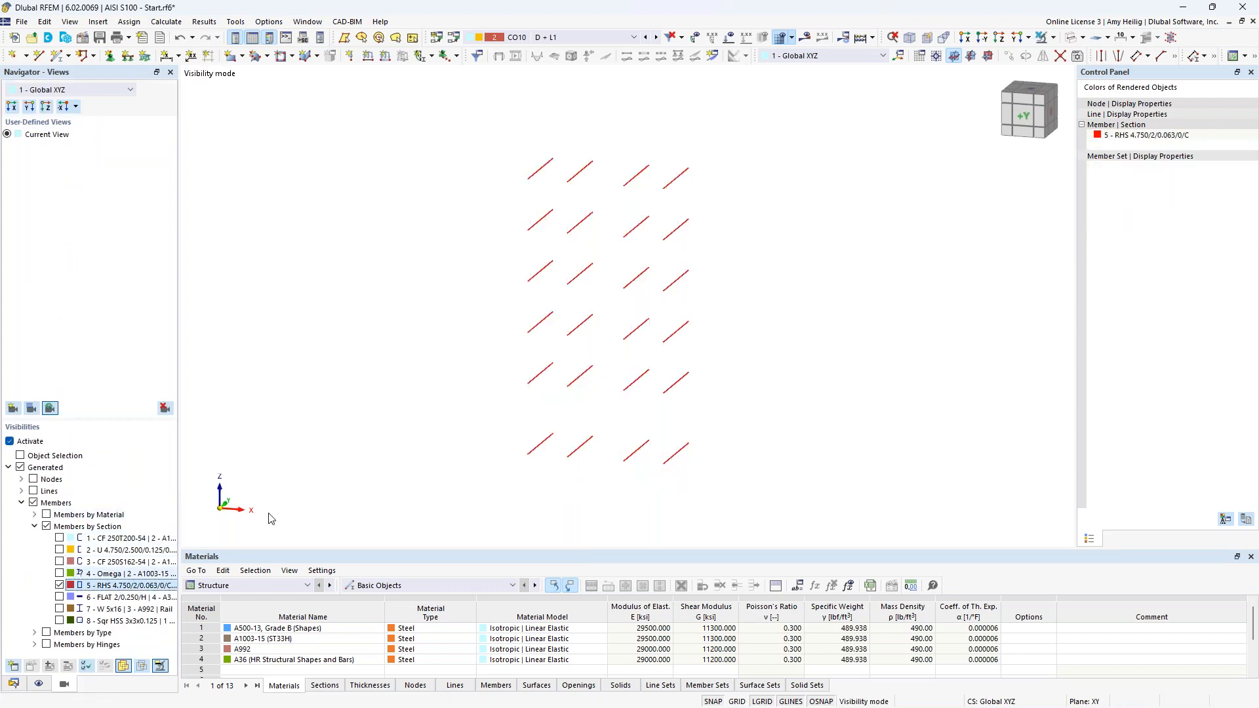
- Show the hidden objects in the background and render the model's members as solids for a closer look at the RHS members
right_click(849, 202)
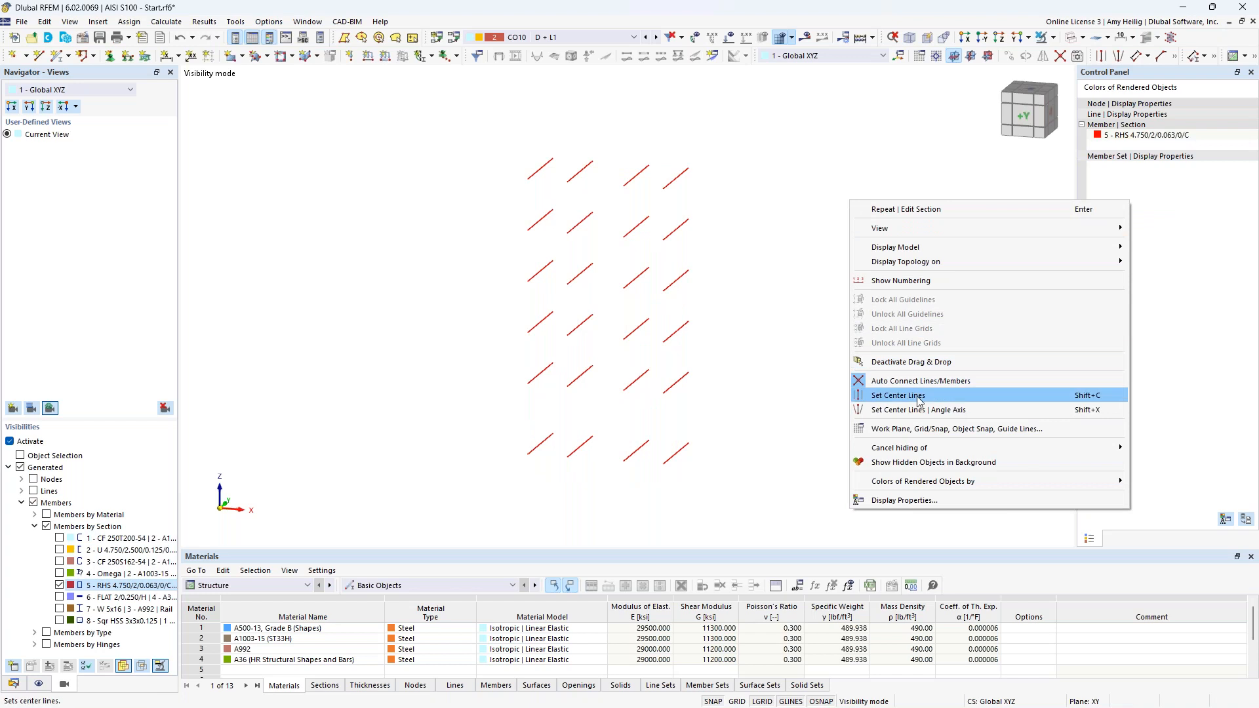
left_click(917, 462)
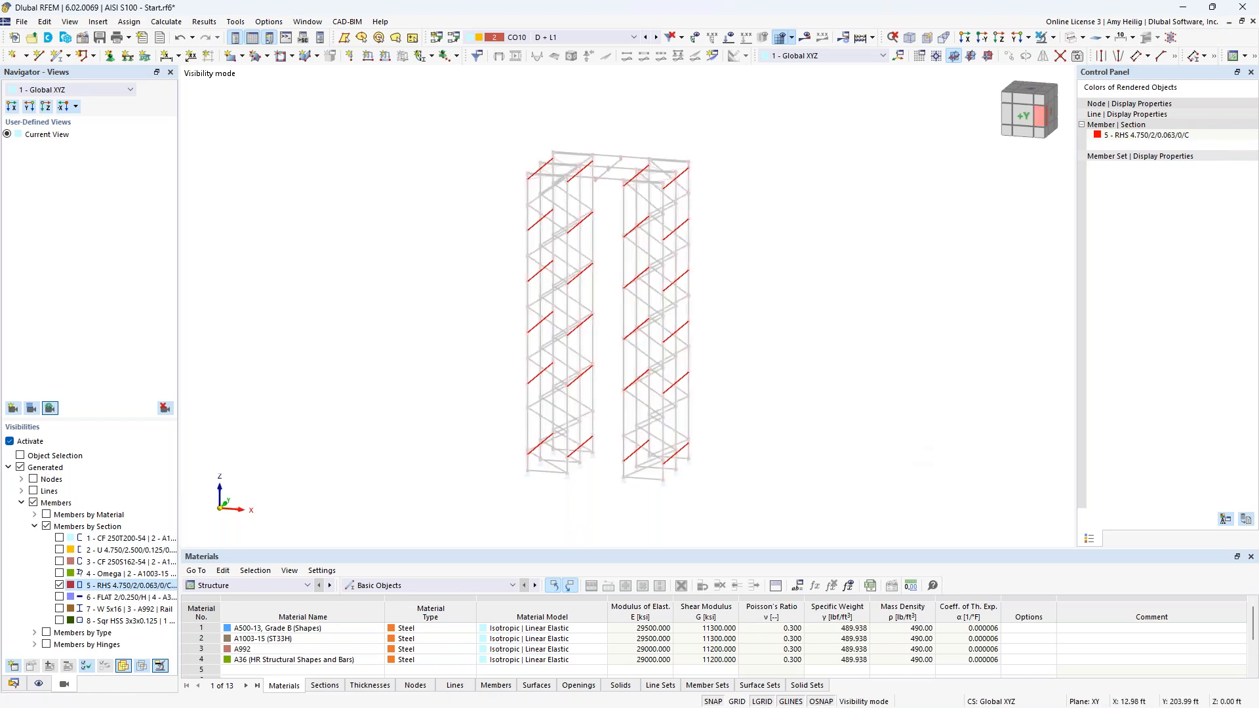
left_click(1070, 38)
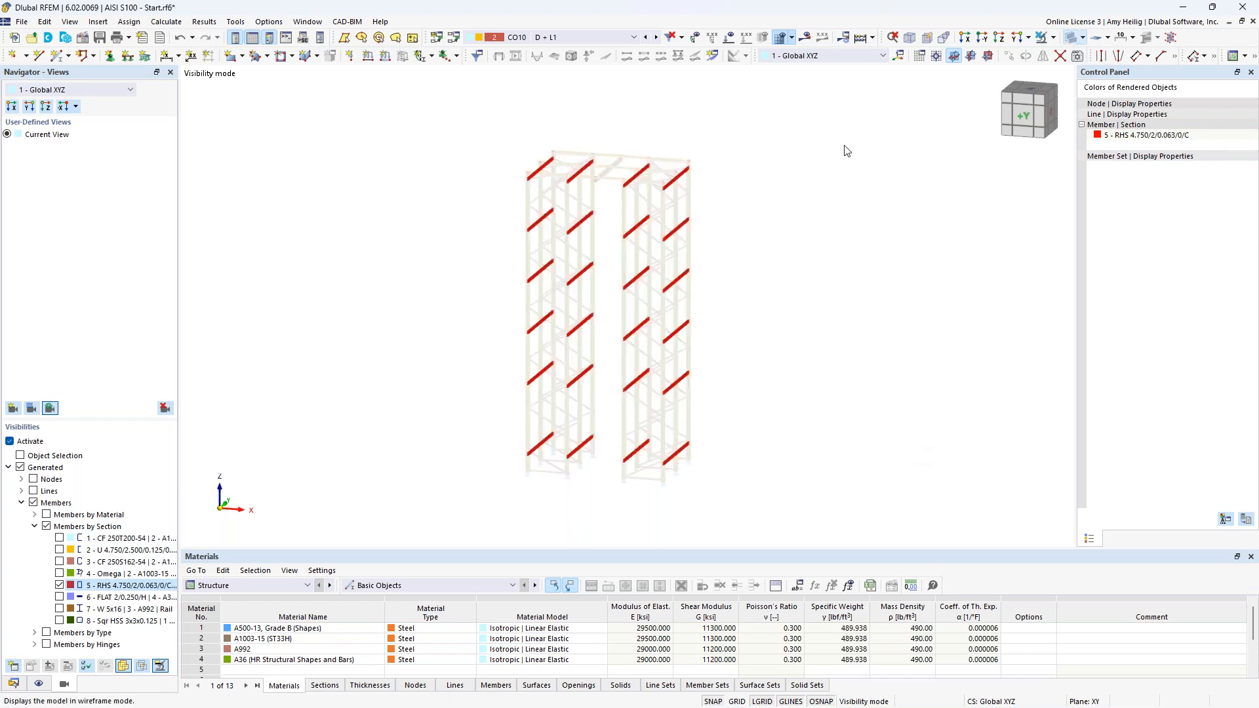
middle_click_drag(686, 287, 650, 293, "ctrl")
scroll(641, 298, "up", 2)
scroll(642, 303, "up", 8)
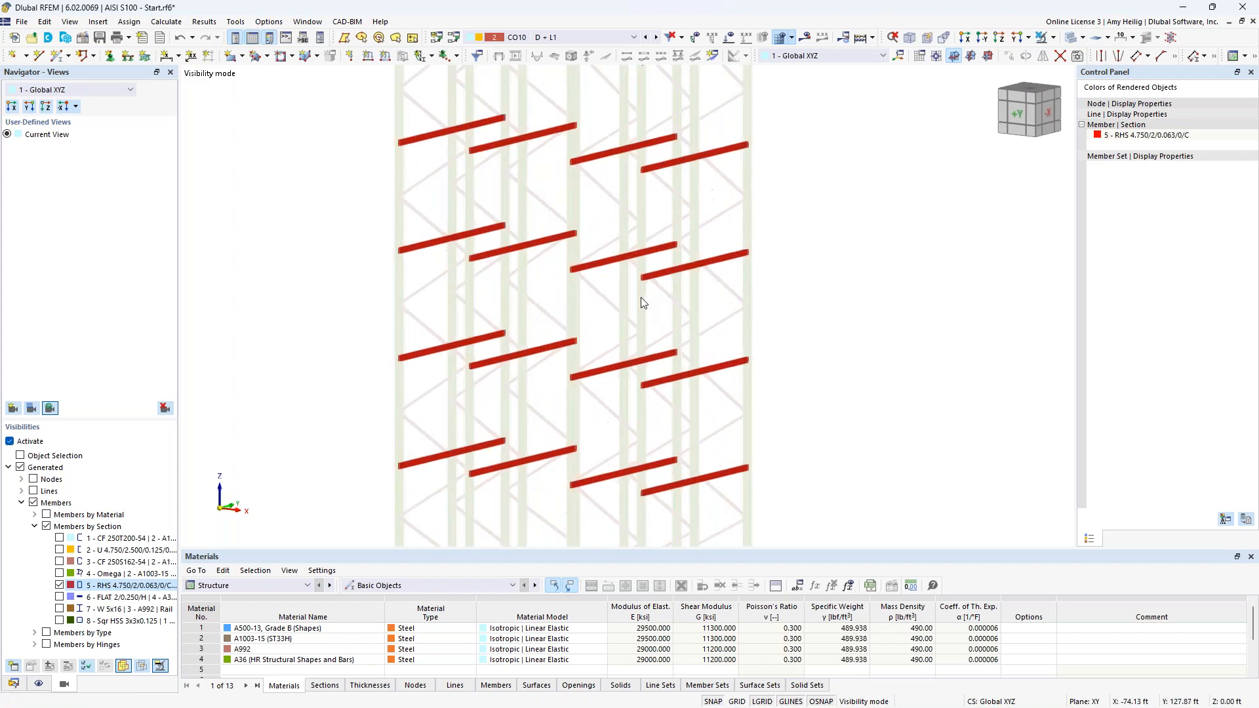
- Select all RHS 4.750/2/0.063/0/C members of the rack together and activate design properties for them
middle_click_drag(640, 299, 713, 309, "ctrl")
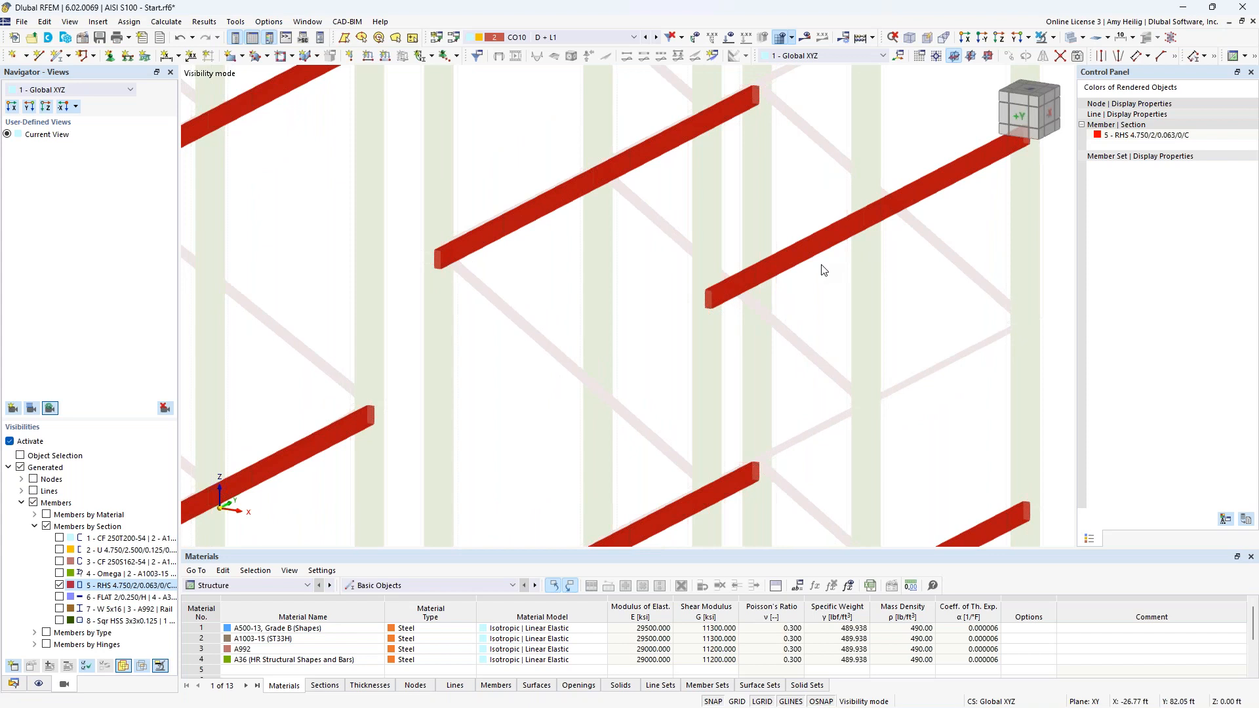
scroll(823, 270, "down", 10)
middle_click_drag(756, 265, 703, 269)
left_click_drag(817, 501, 482, 113)
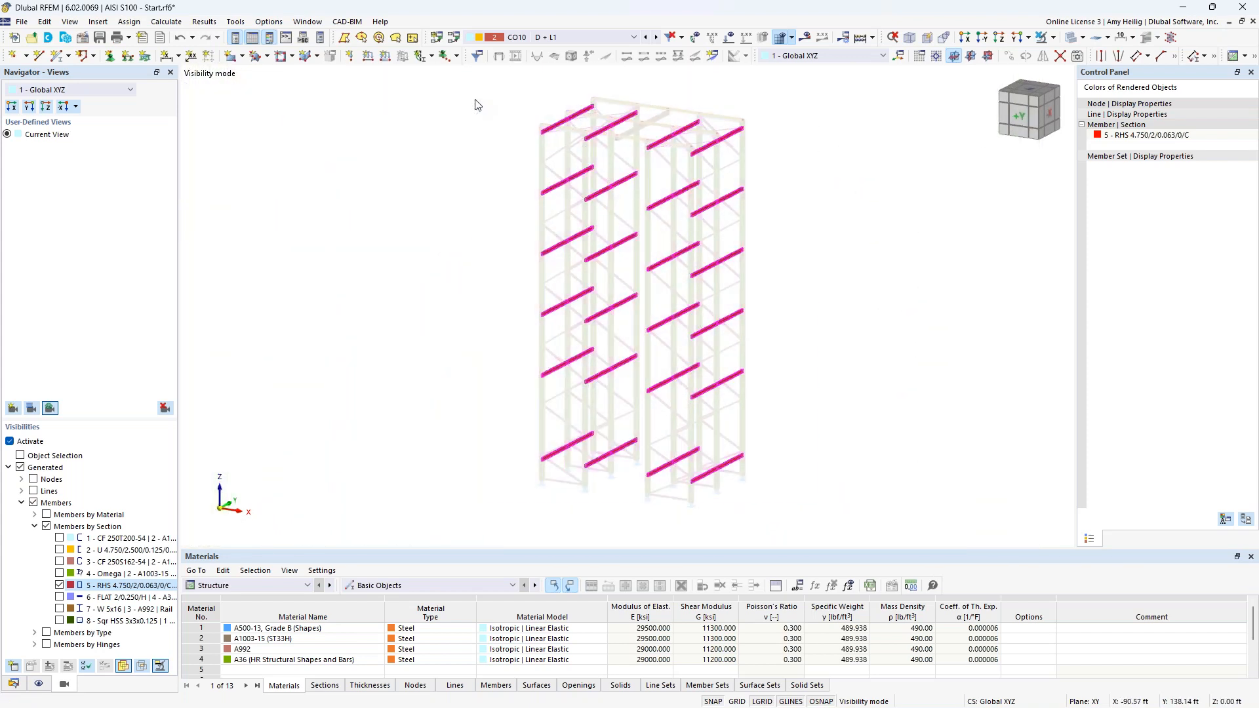
double_click(562, 129)
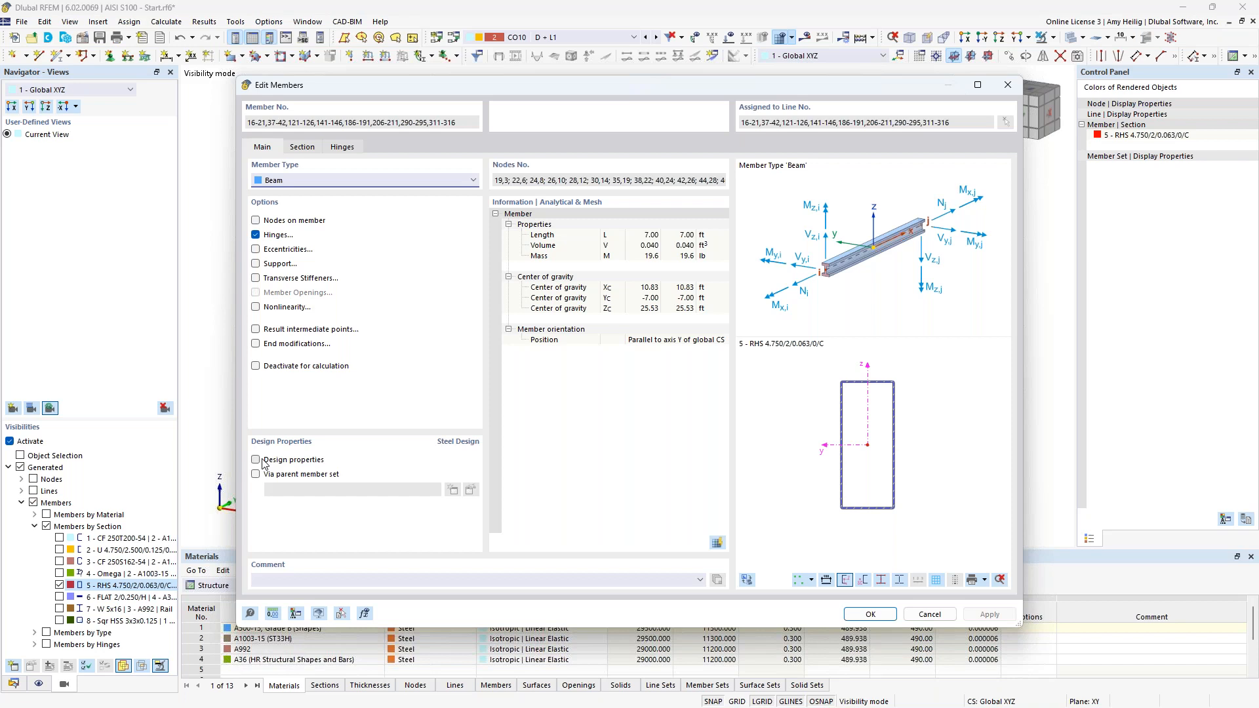
left_click(269, 462)
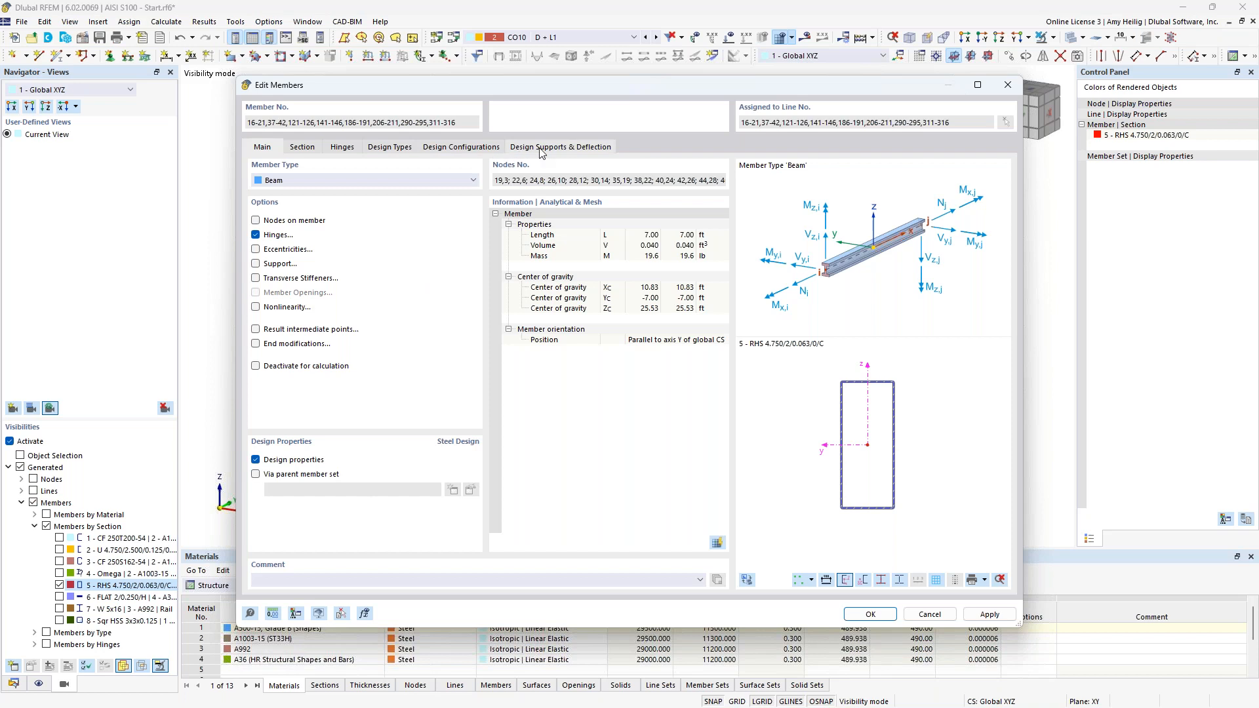
- Create a new effective lengths definition for the RHS members and preview its supports on the members within the whole model
left_click(393, 147)
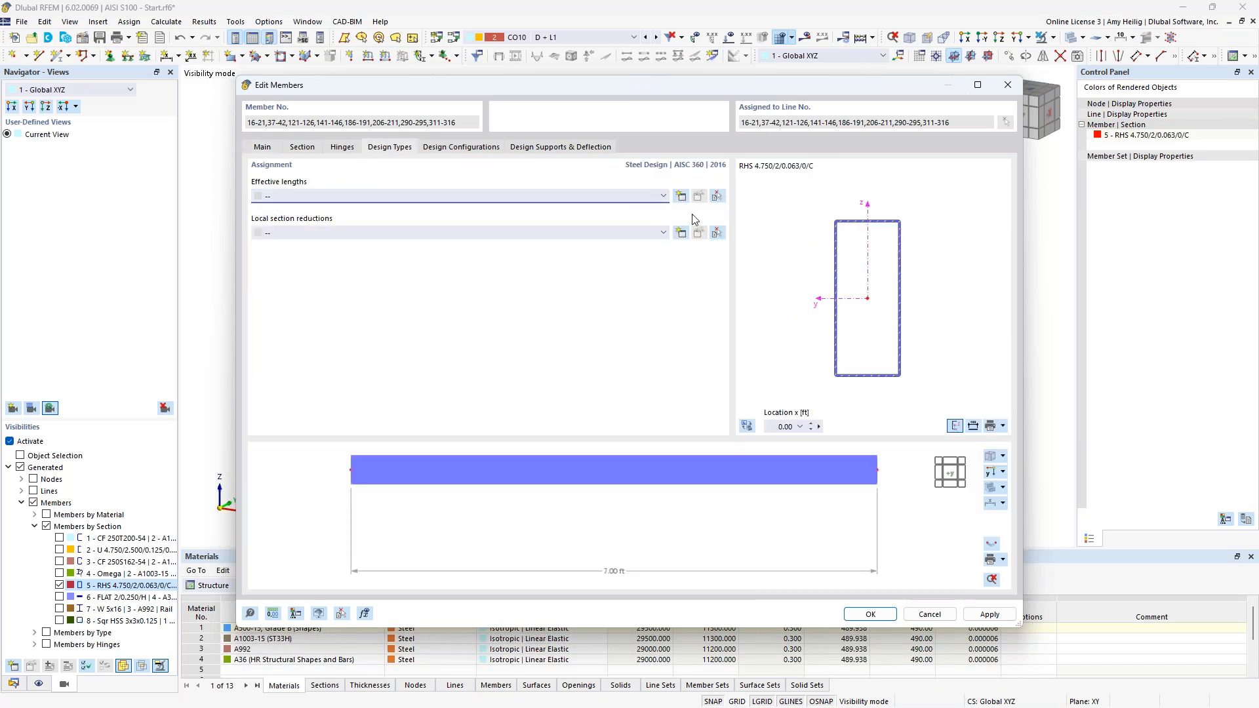
left_click(681, 196)
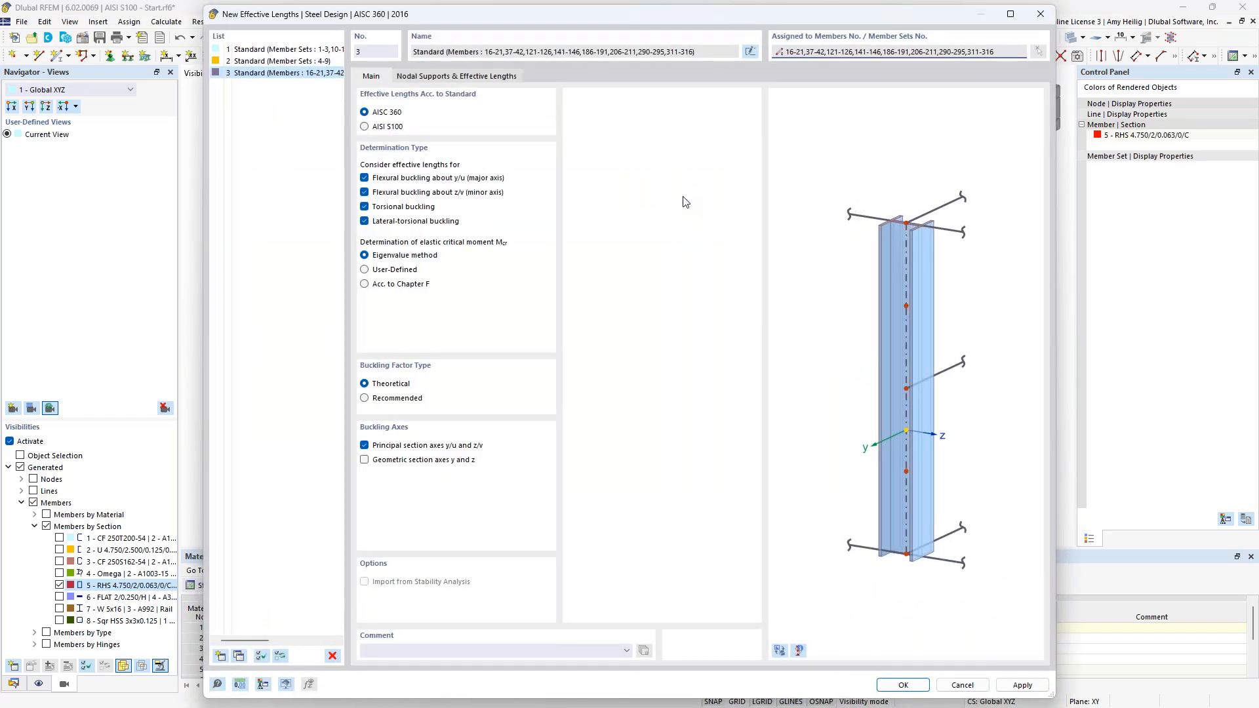
left_click(783, 648)
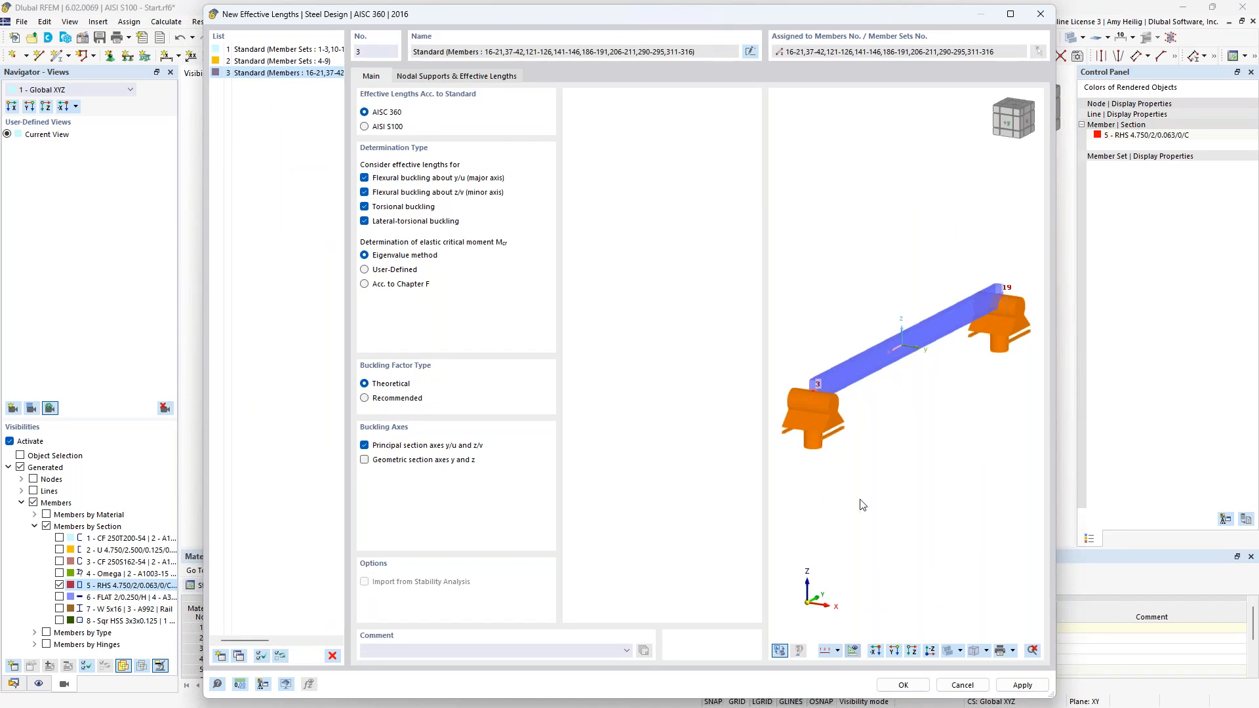
scroll(876, 398, "down", 2)
scroll(876, 398, "down", 2)
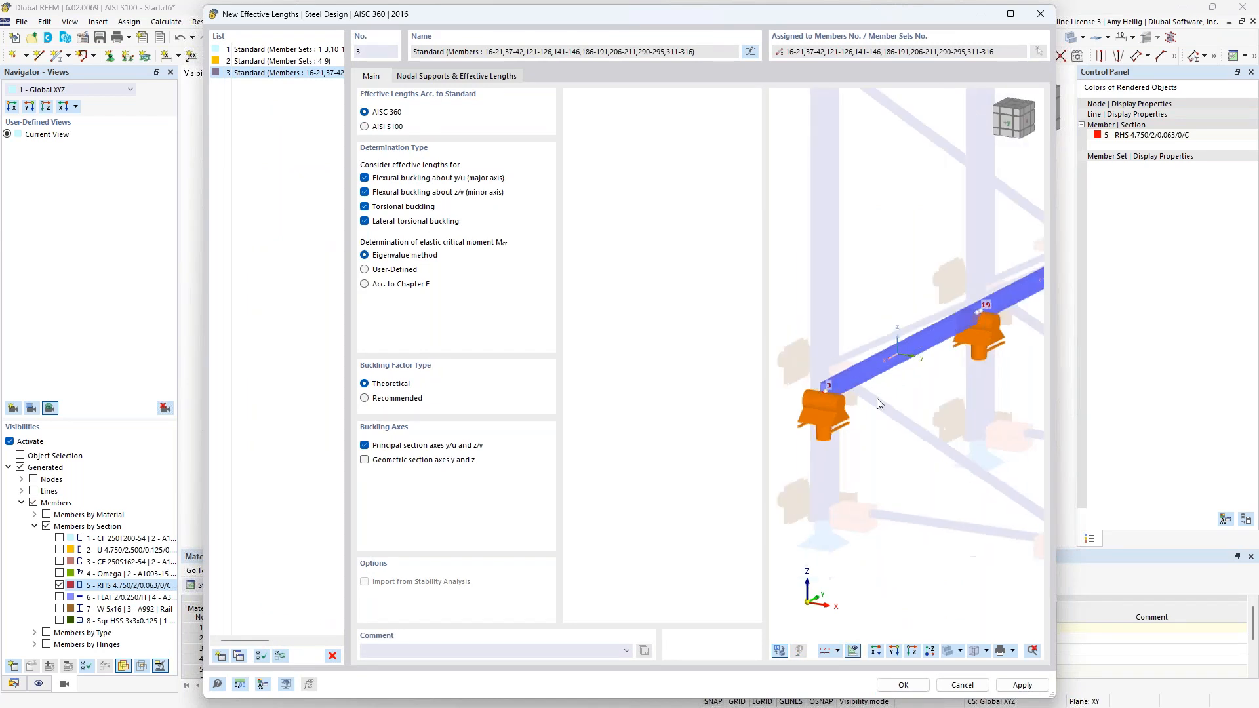
middle_click_drag(940, 413, 891, 441)
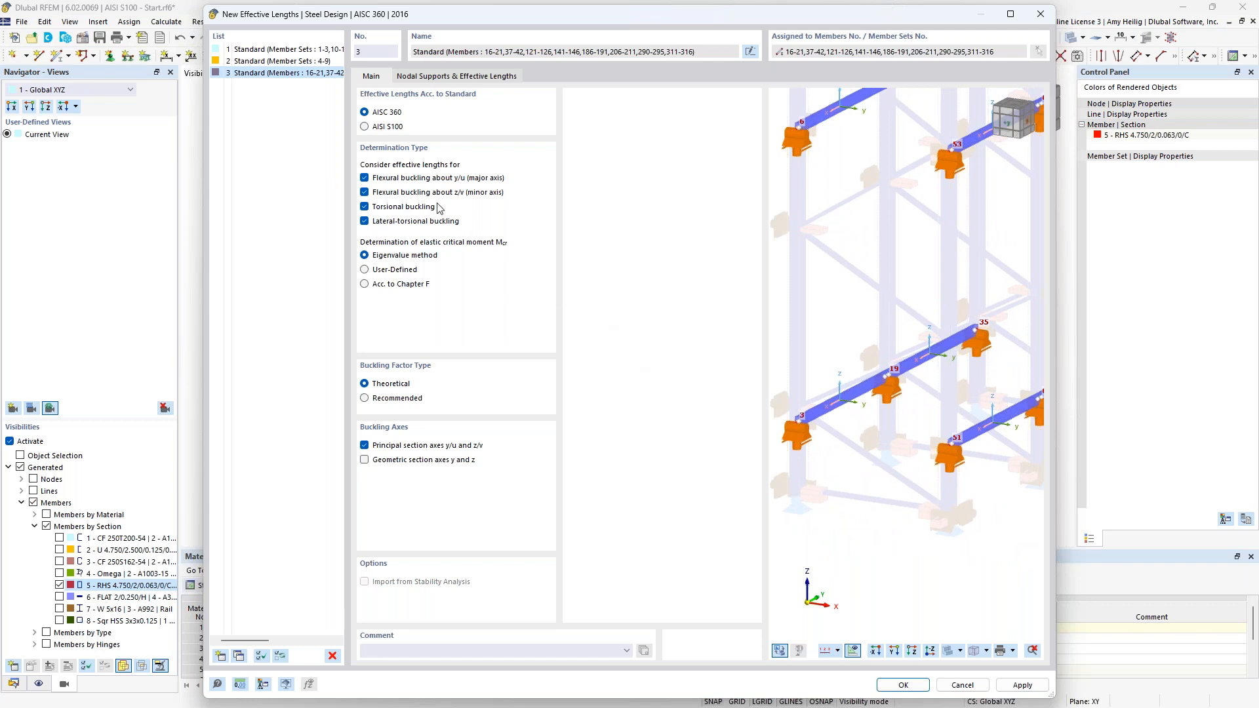
- Set the effective lengths standard to AISI S100 and switch to the PowerPoint slide on RFEM and stability design
left_click(365, 127)
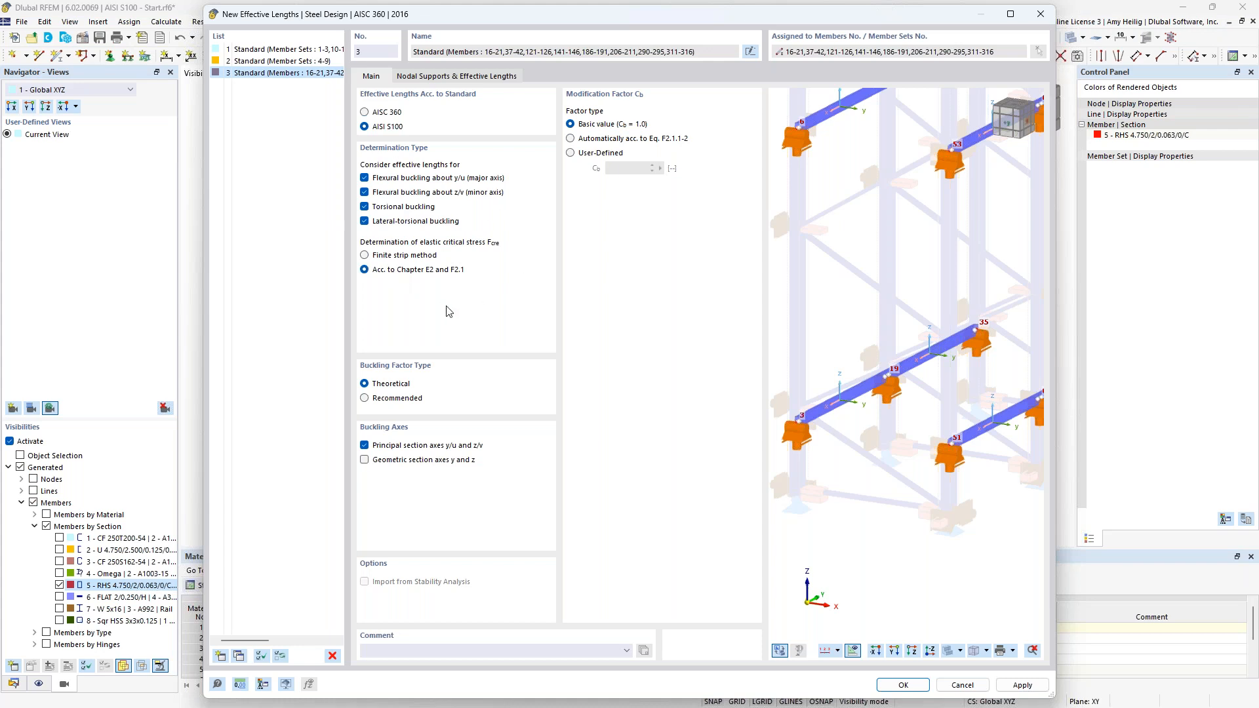
key("super+Tab")
left_click(705, 228)
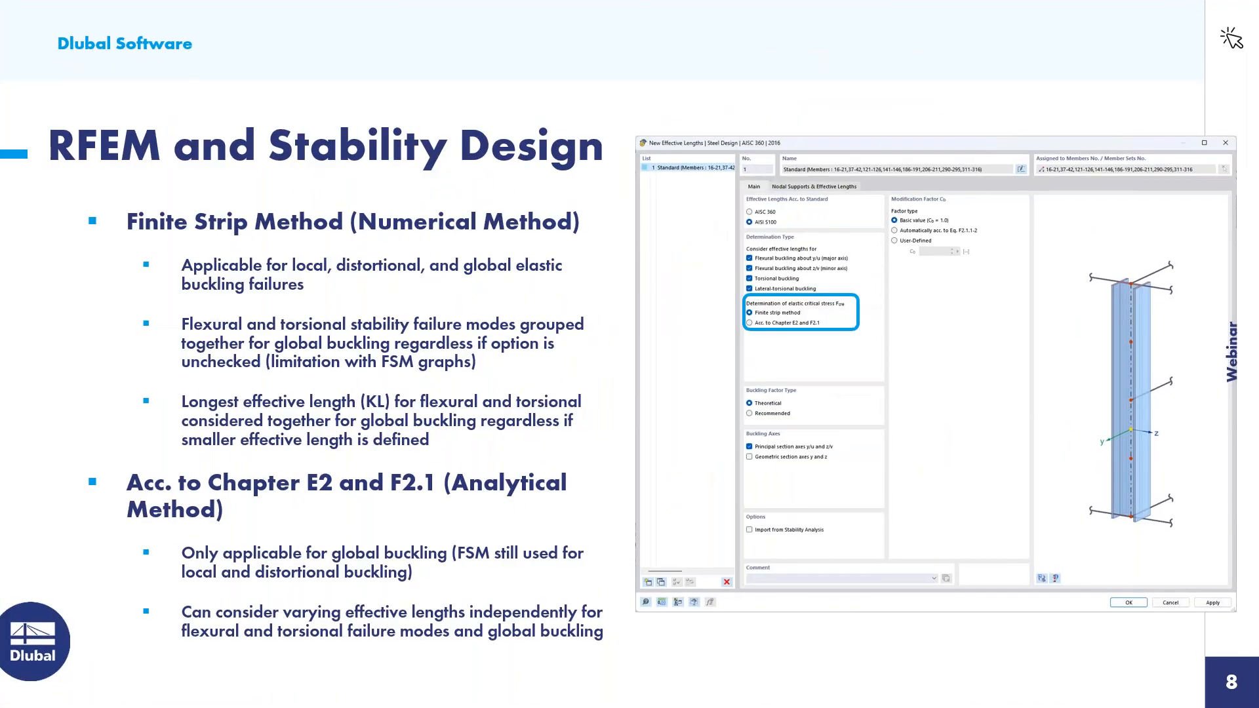
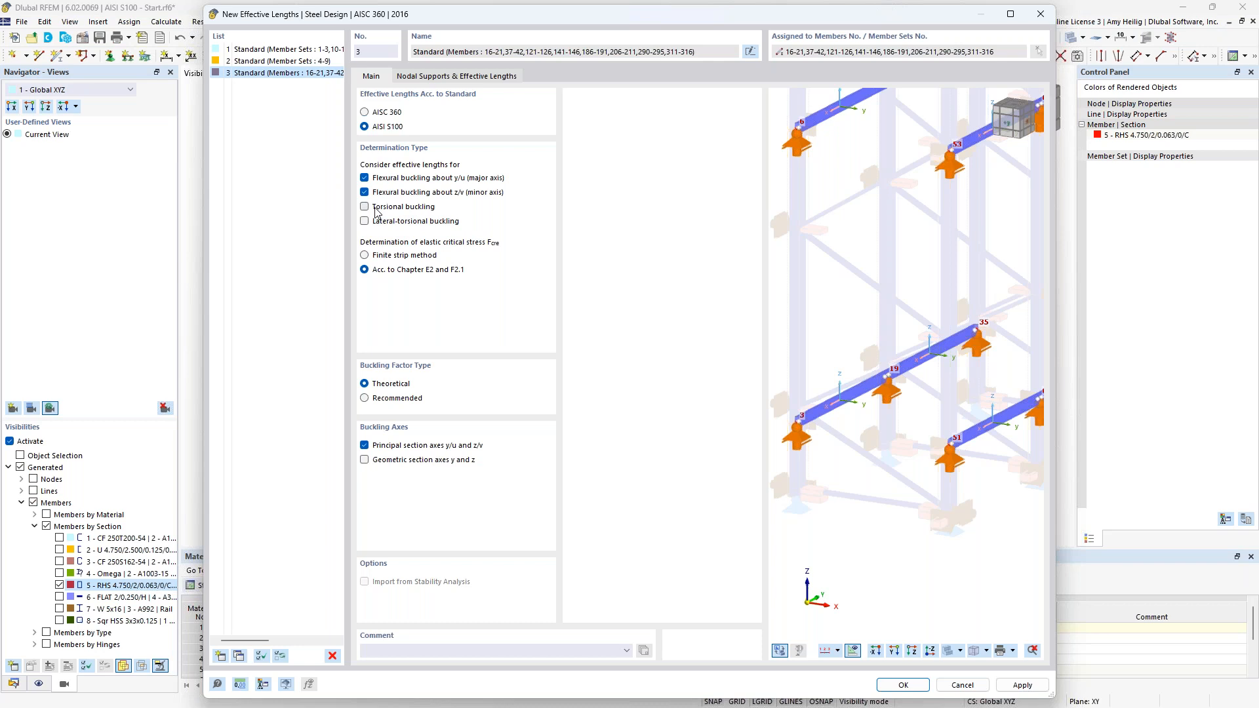
- Exclude torsional and lateral-torsional buckling, check the RHS members' nodal supports and effective length factors, and accept the effective lengths
left_click(437, 77)
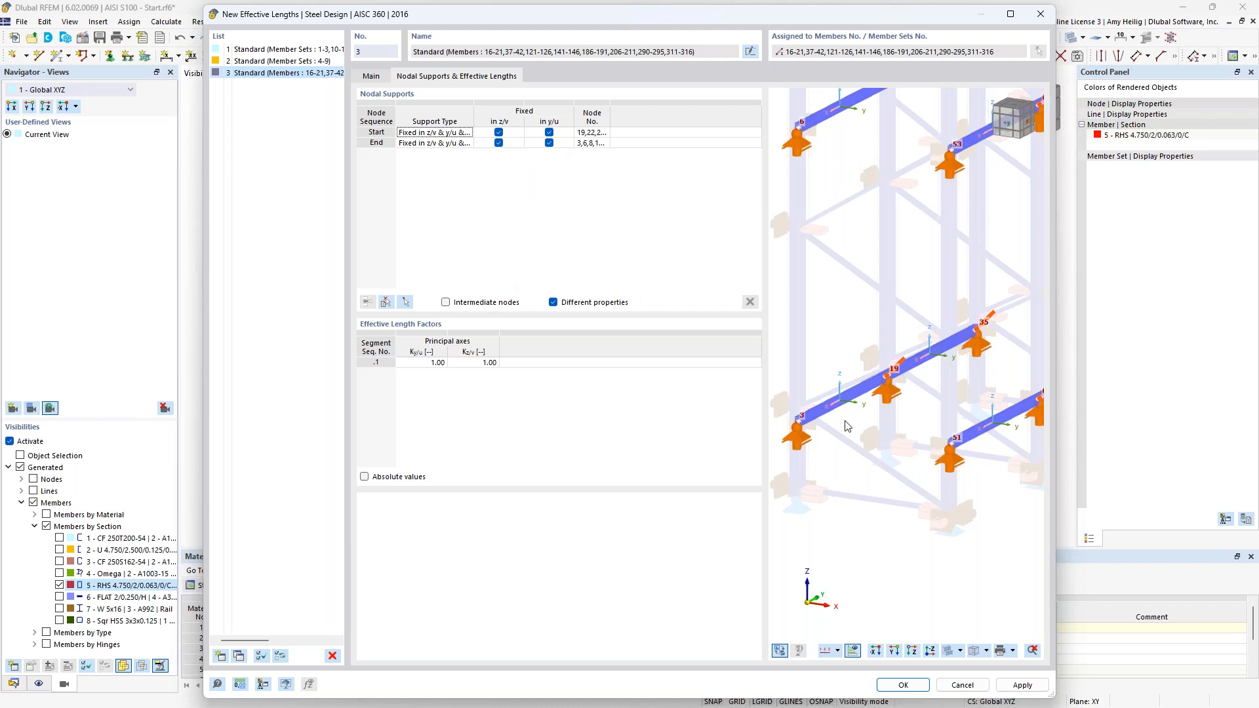
scroll(916, 417, "down", 5)
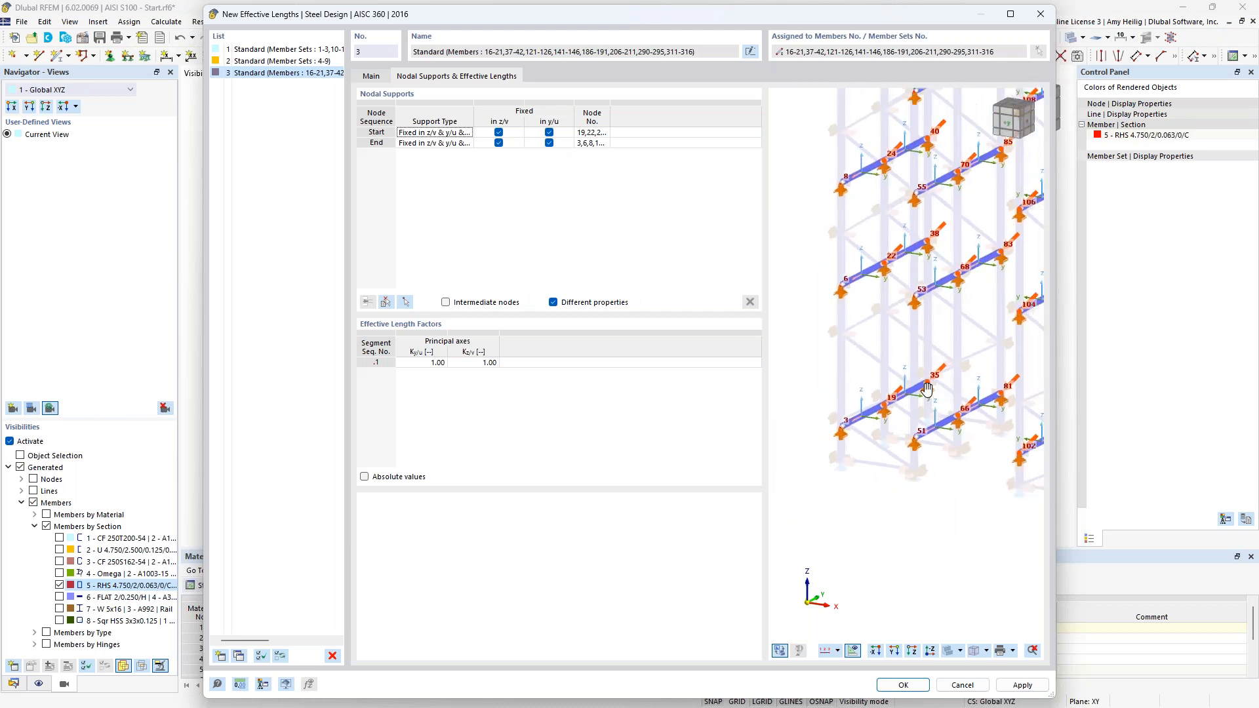
scroll(856, 448, "up", 1)
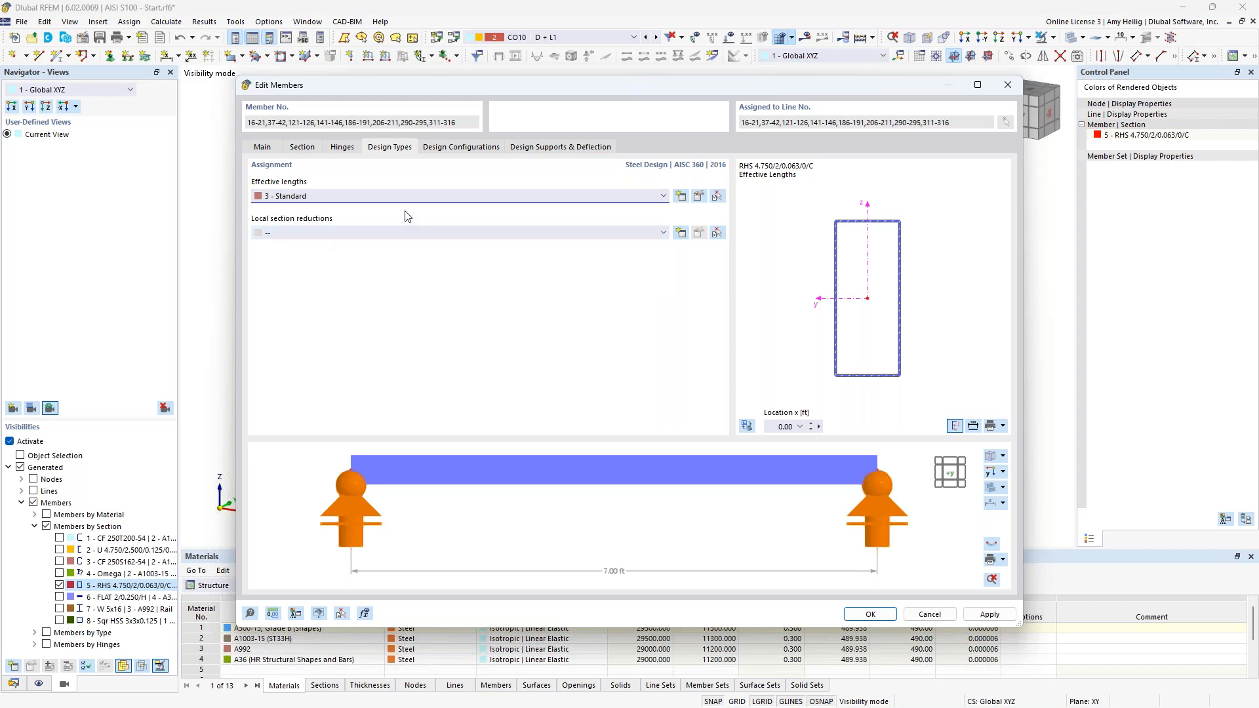
- Review the default strength and serviceability configurations assigned to the RHS members, including the cold-formed steel options and deflection limits
left_click(455, 148)
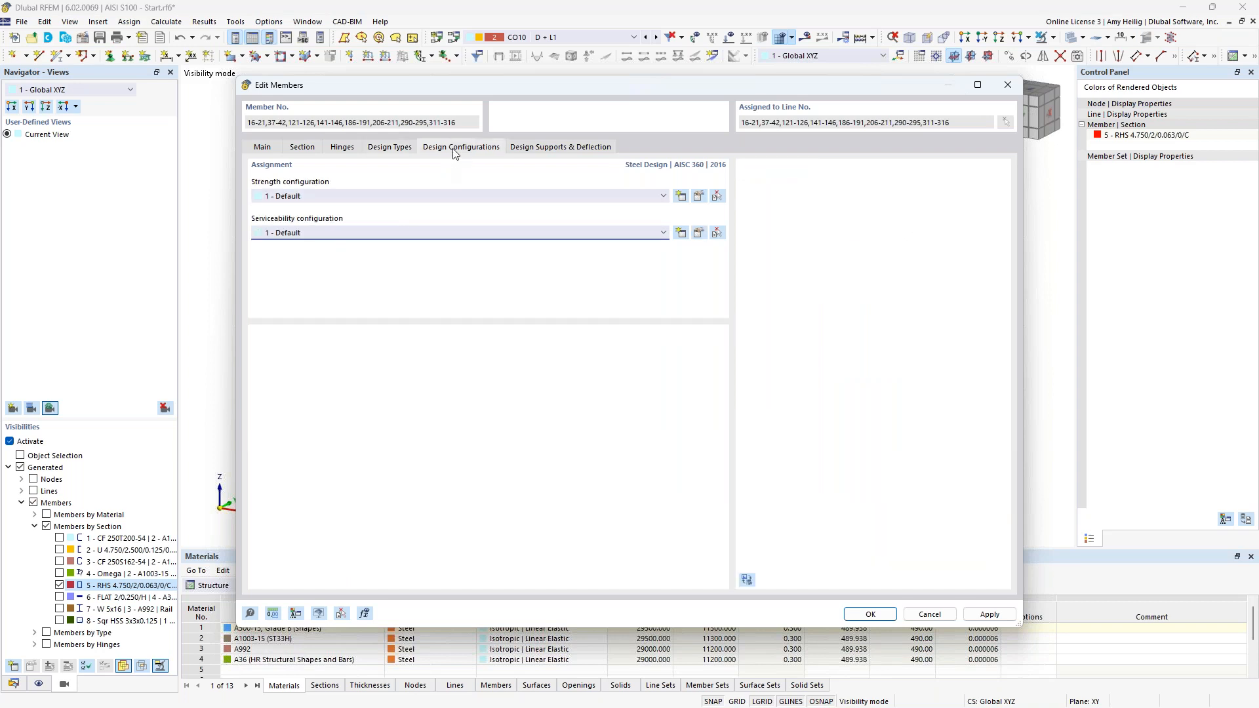
left_click(699, 198)
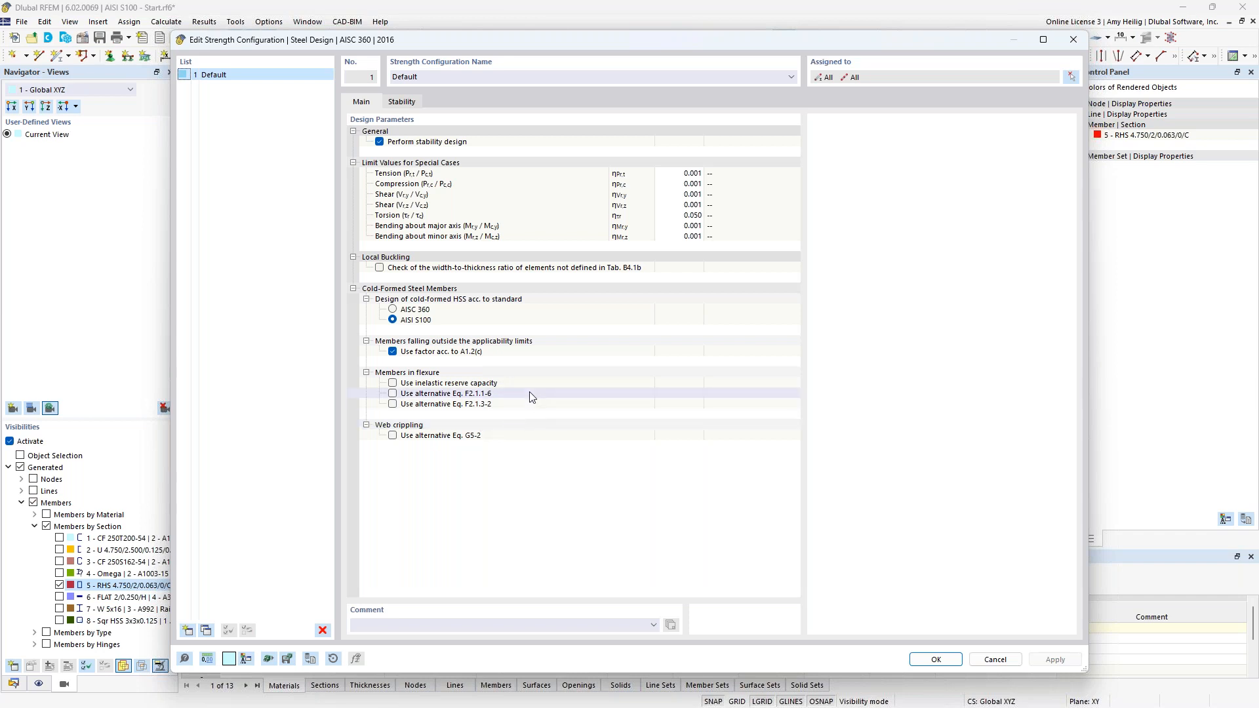
left_click(935, 659)
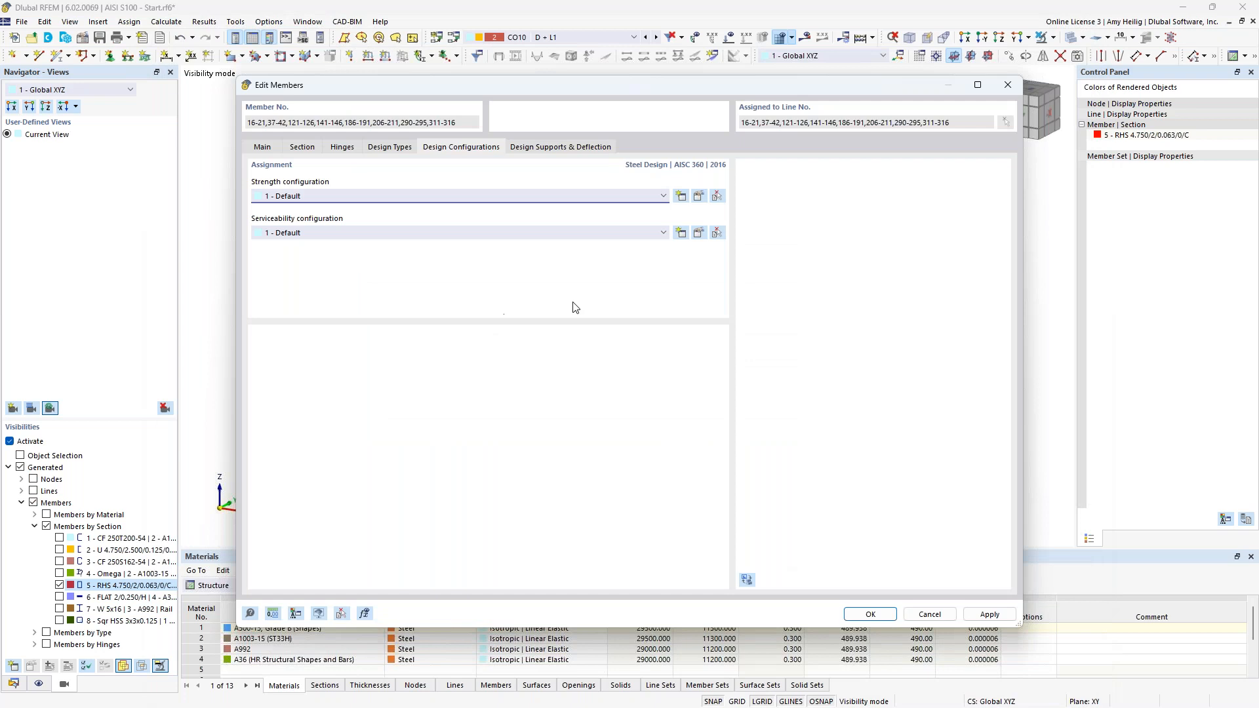
left_click(699, 235)
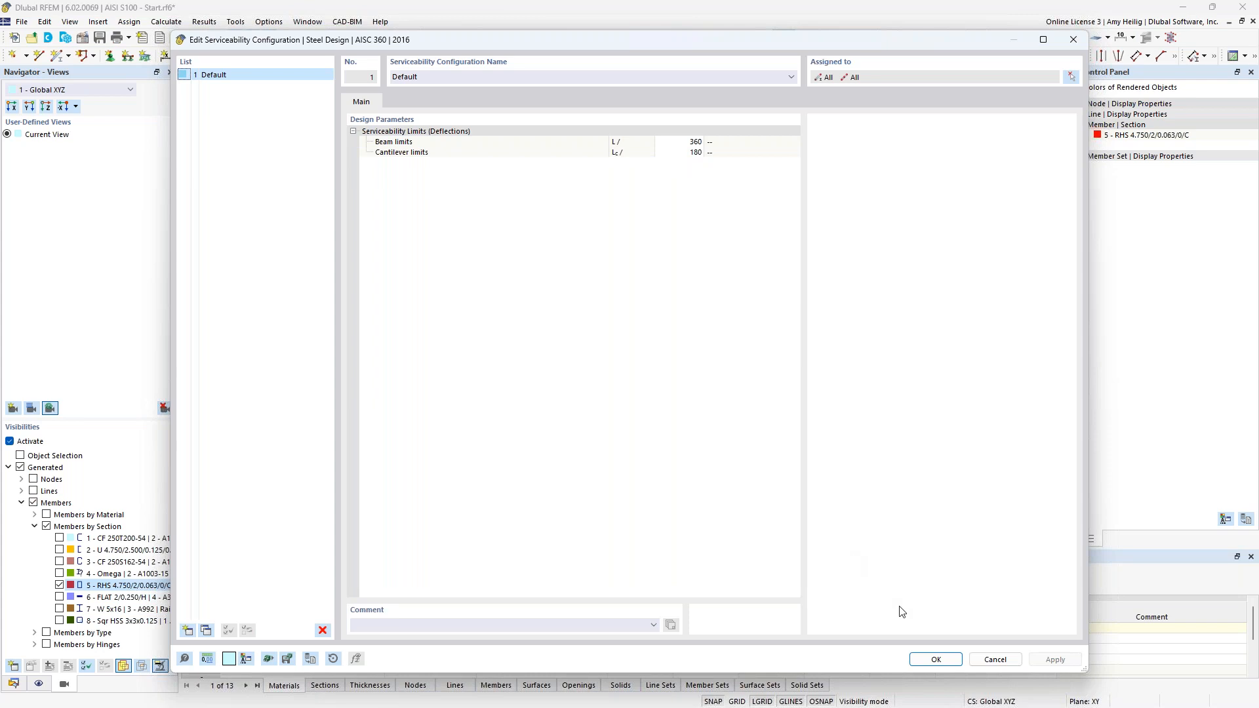
left_click(934, 660)
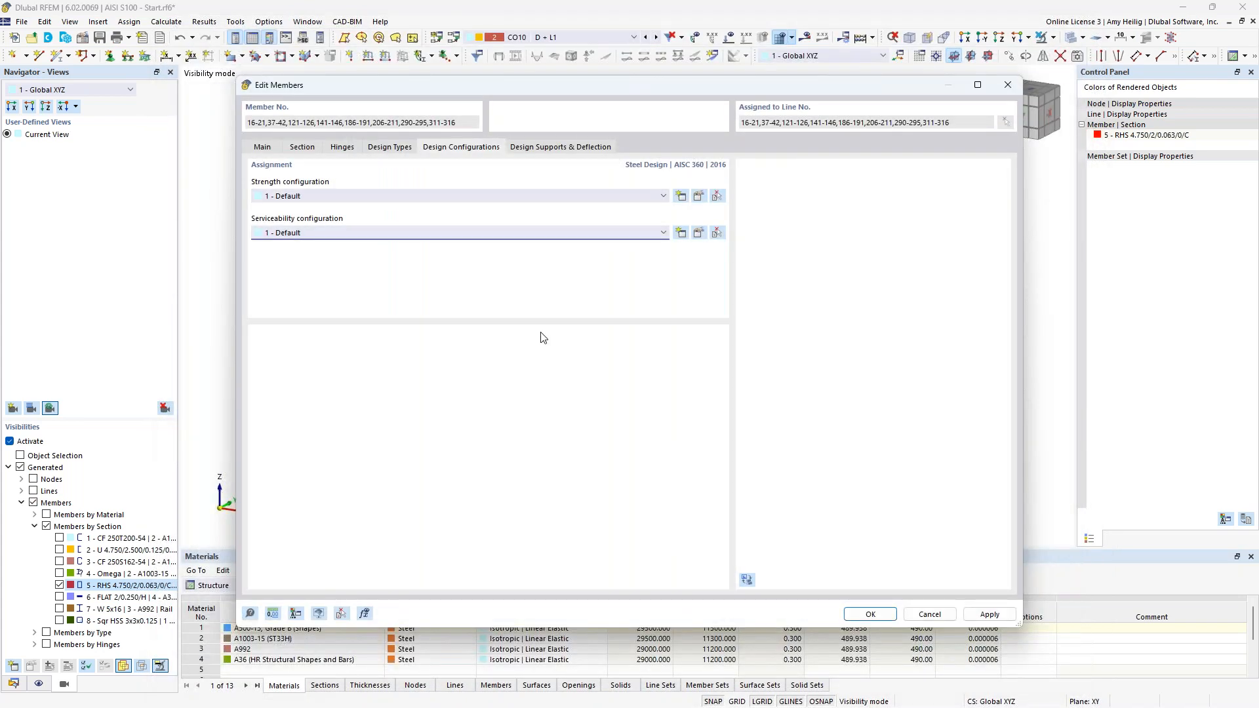
- Check the RHS members' design supports and deflection settings, accept the member edits and display all objects of the model again
left_click(558, 148)
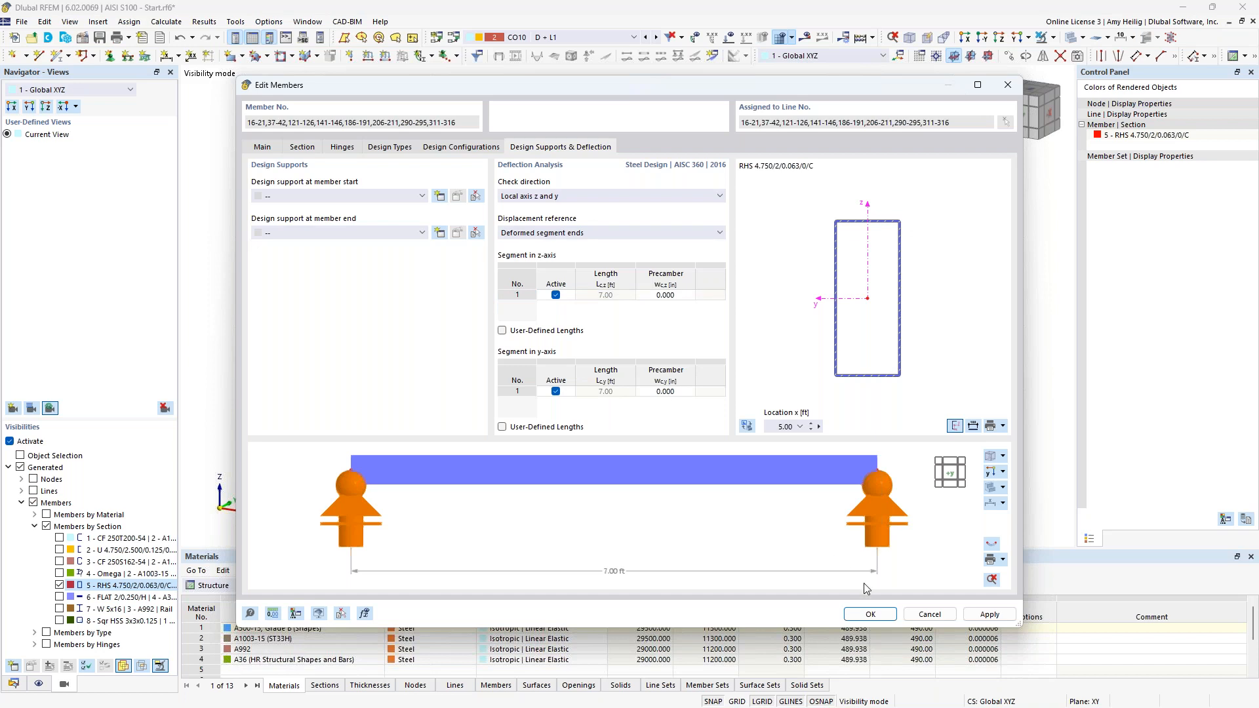
left_click(869, 615)
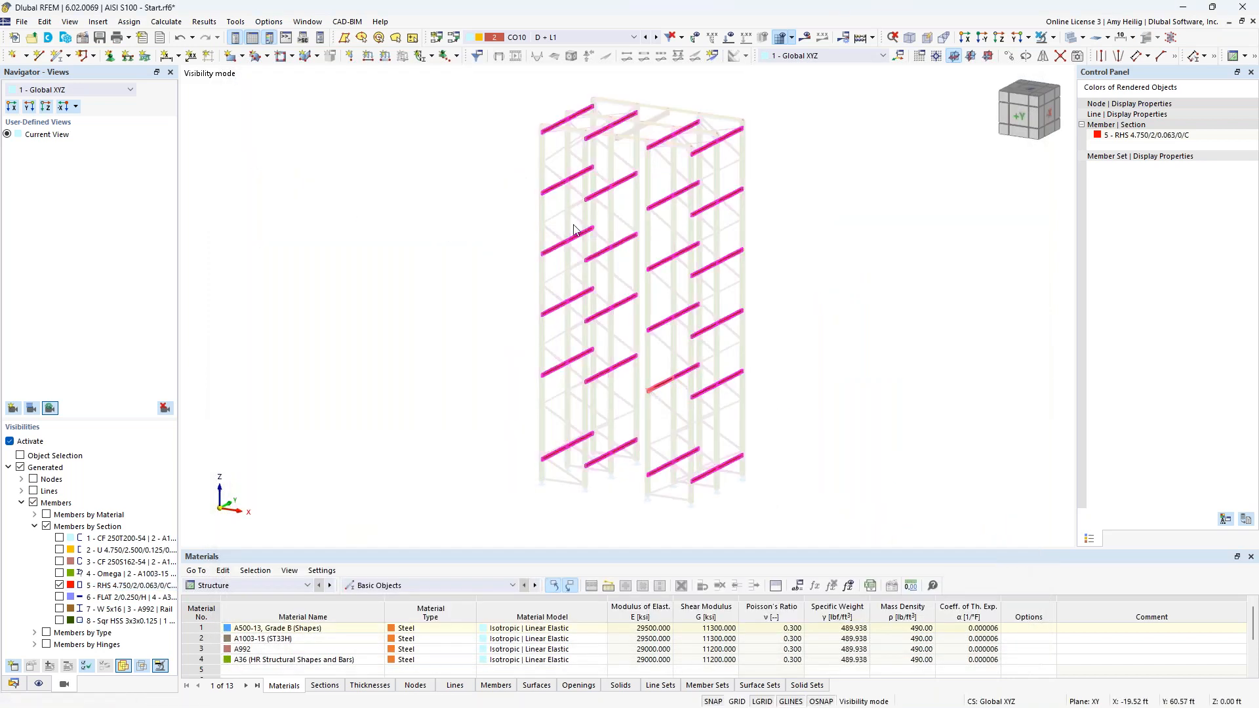
left_click(505, 265)
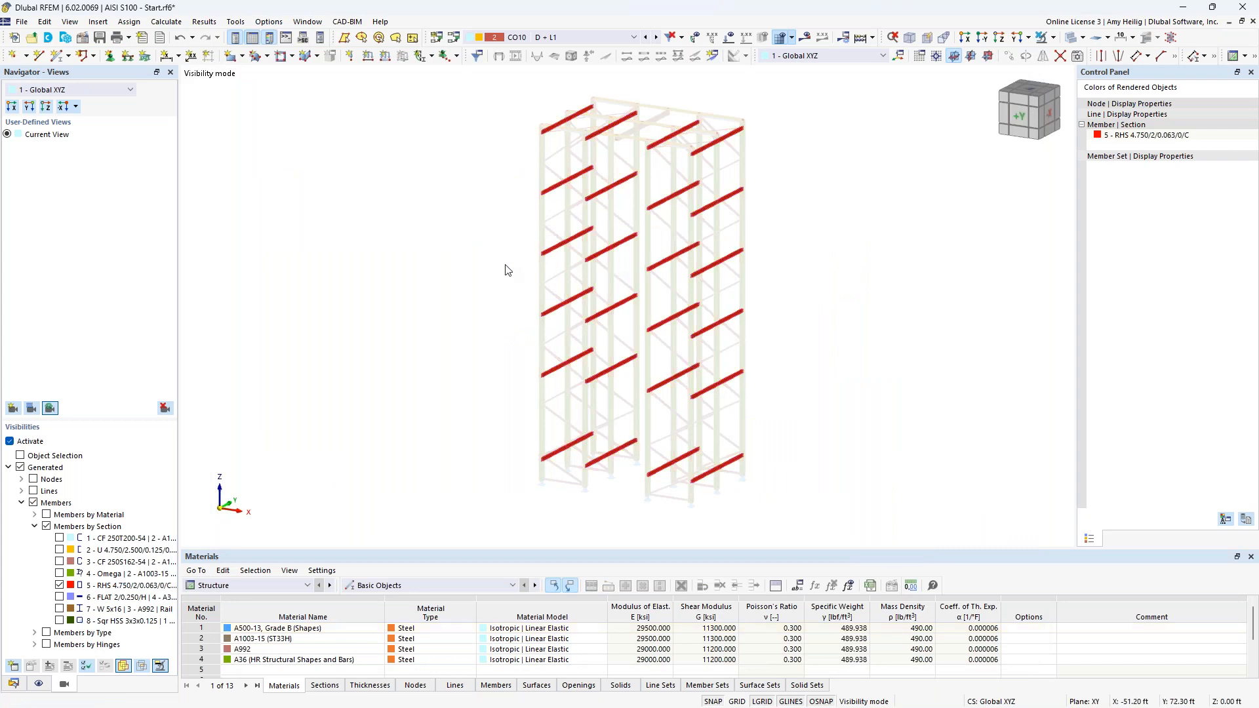
left_click(1041, 38)
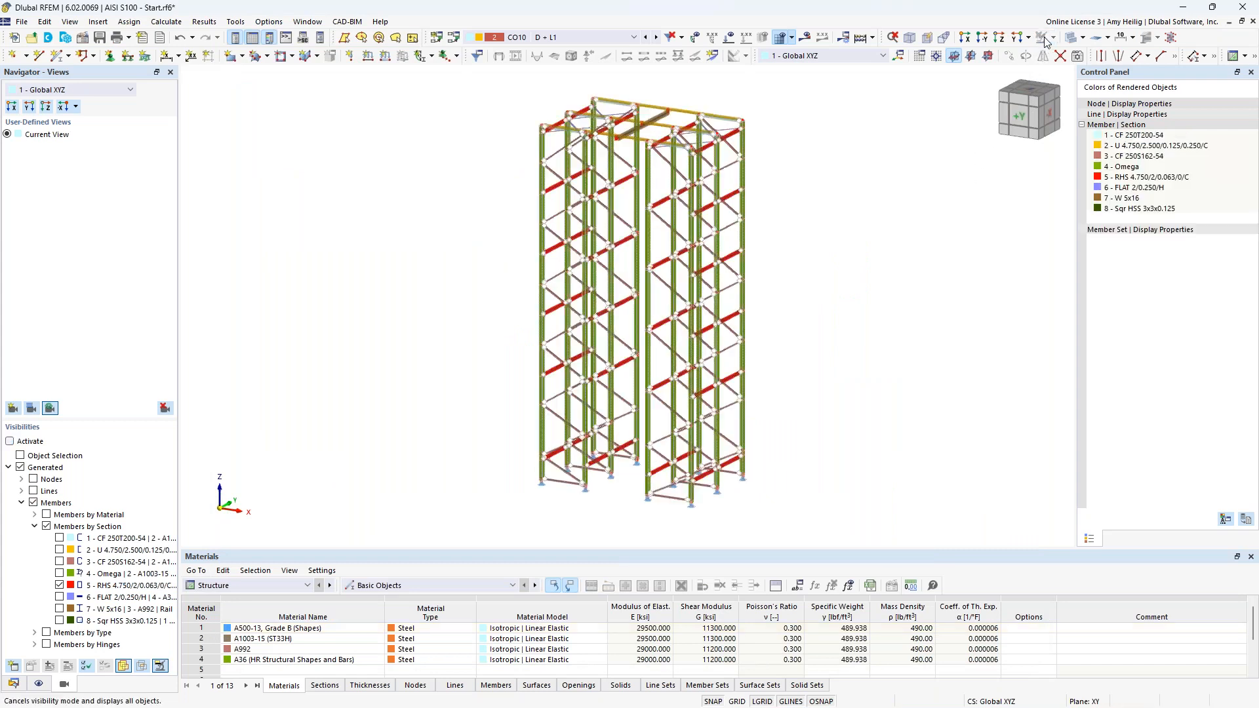
- Open the member sets for editing and bring up the effective lengths assigned to the continuous member set 1-15
left_click(13, 684)
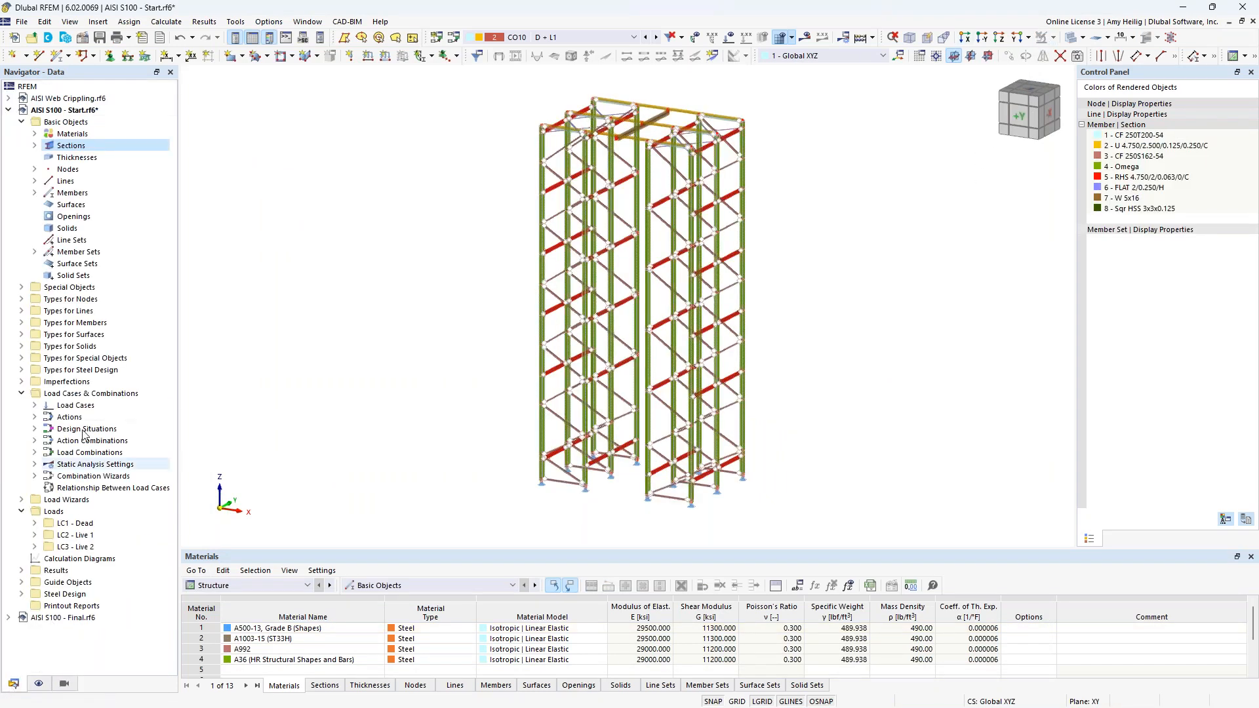
left_click(34, 252)
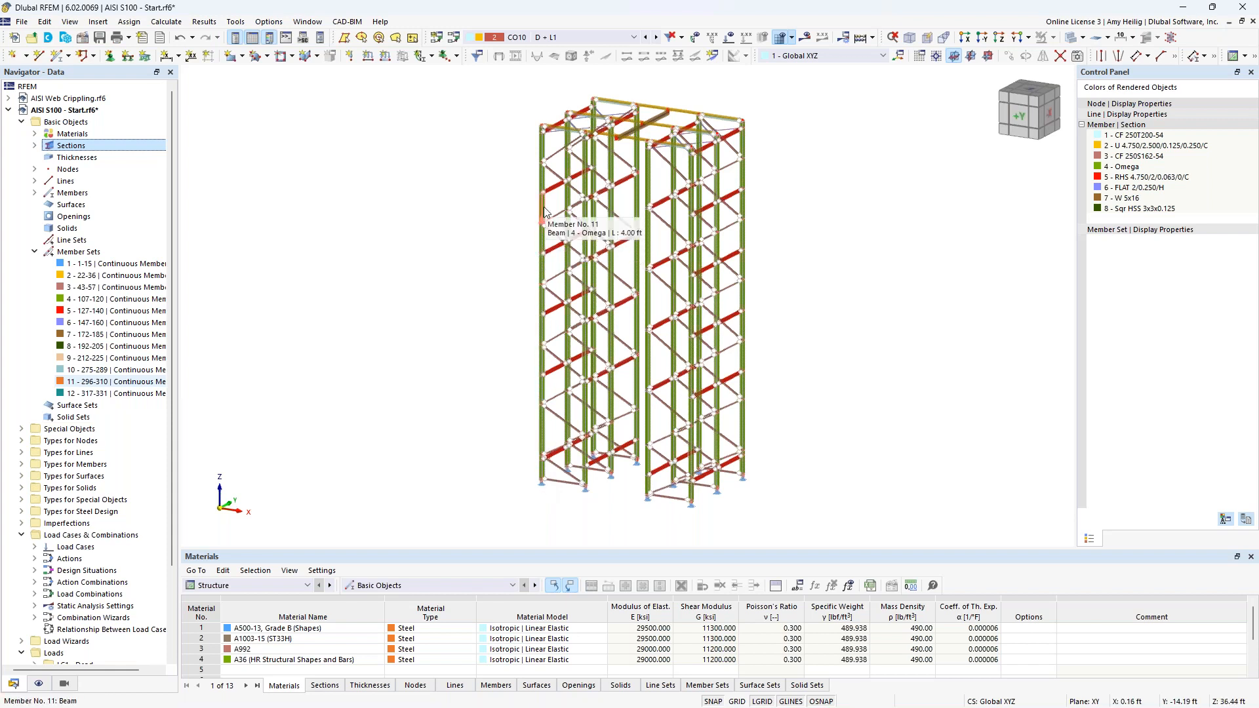
right_click(94, 252)
left_click(125, 263)
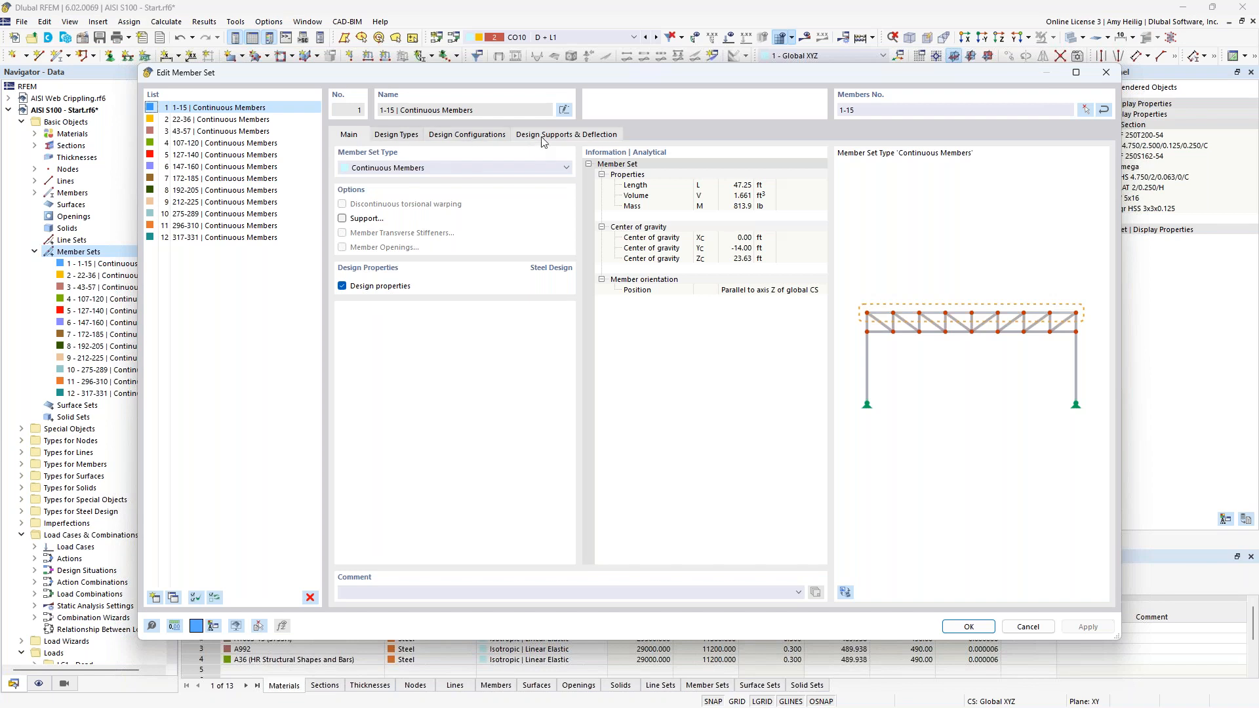
left_click(396, 135)
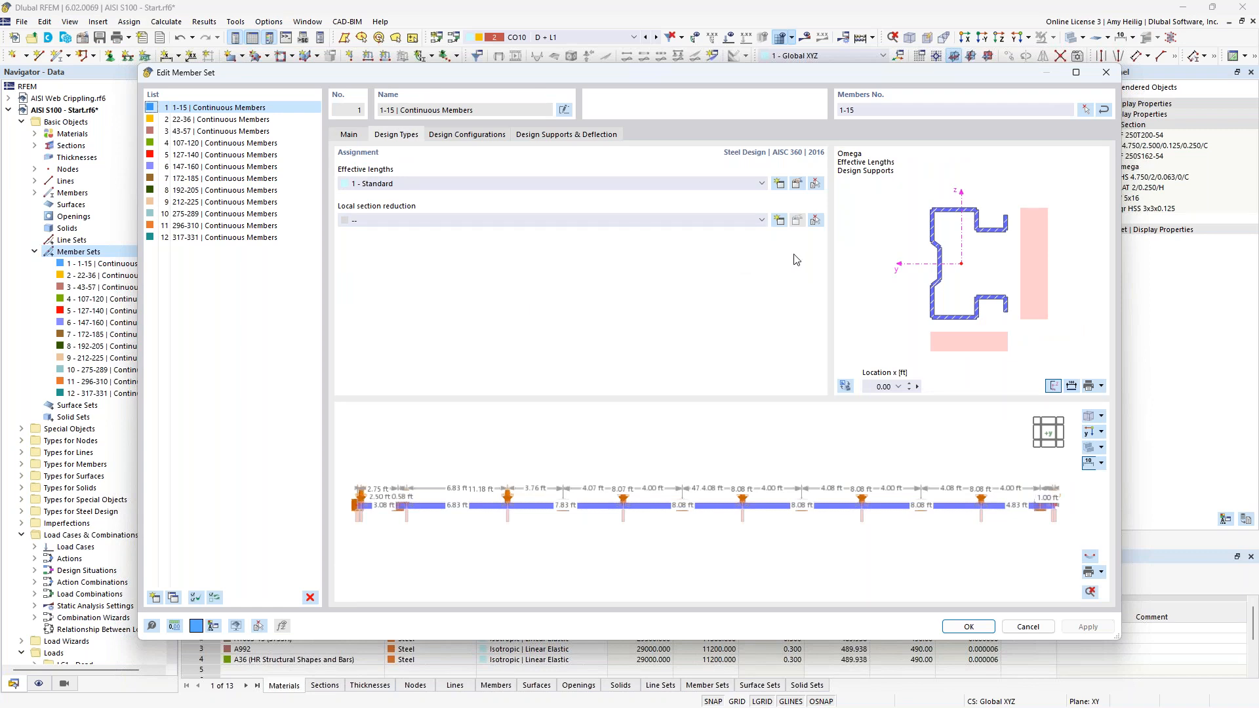
left_click(797, 184)
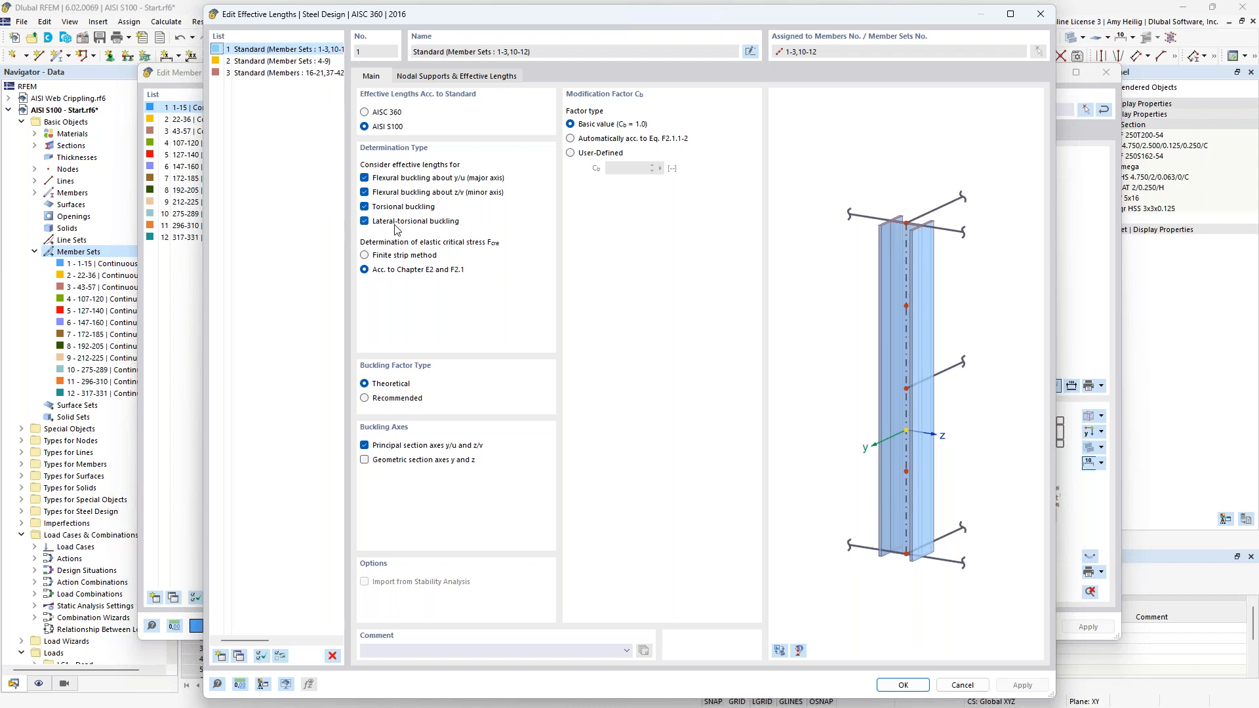
- Examine the nodal supports and effective length factors of member sets 1-3,10-12 on the rack uprights, leaving the definition unedited
left_click(780, 650)
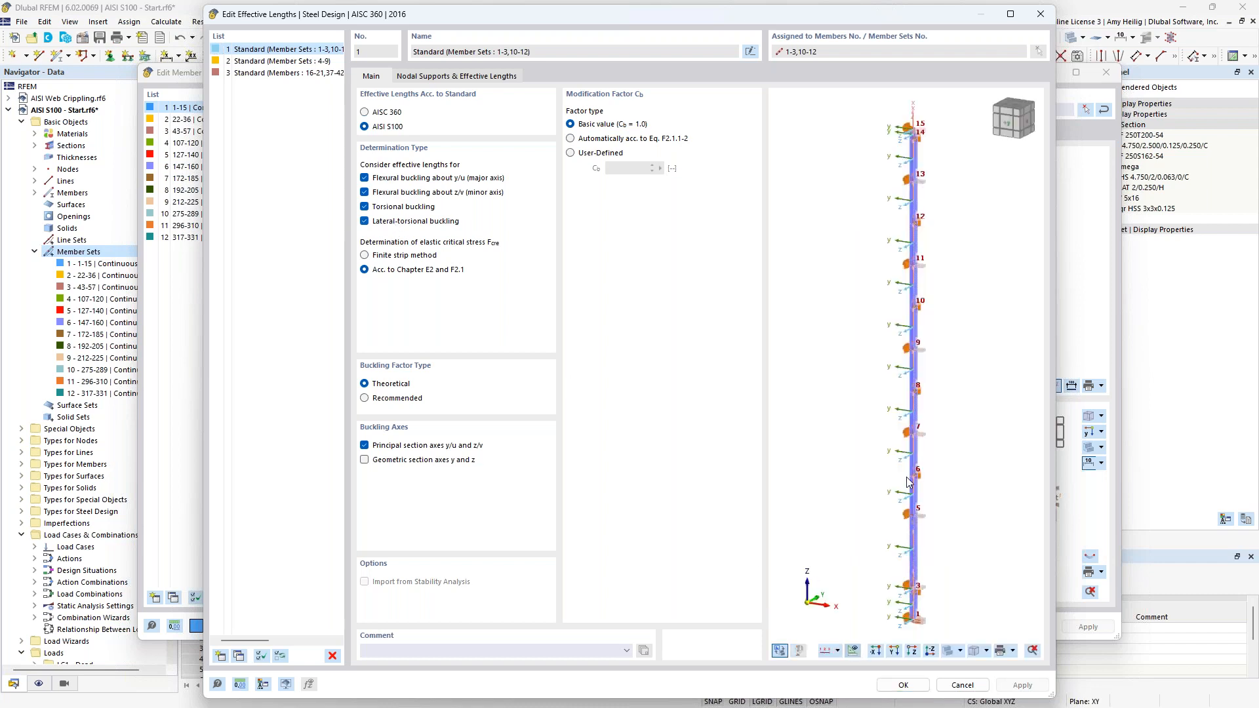
middle_click_drag(865, 415, 829, 405)
middle_click_drag(857, 550, 857, 541)
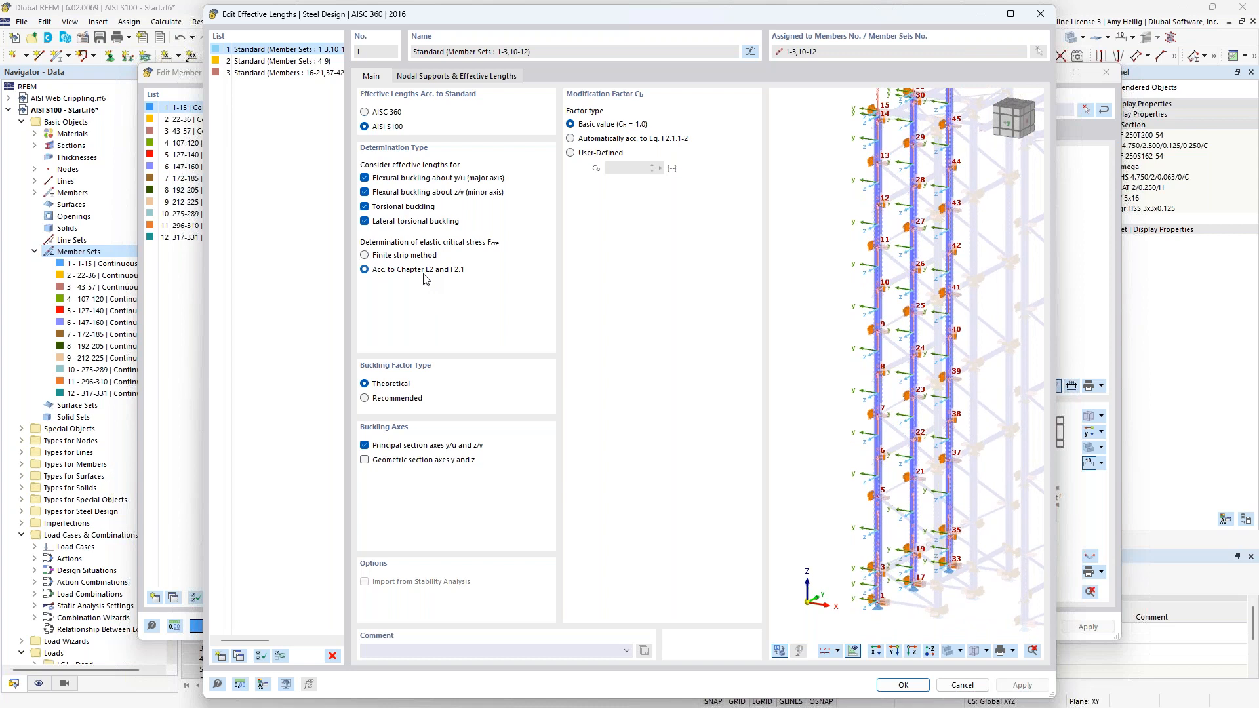
left_click(446, 77)
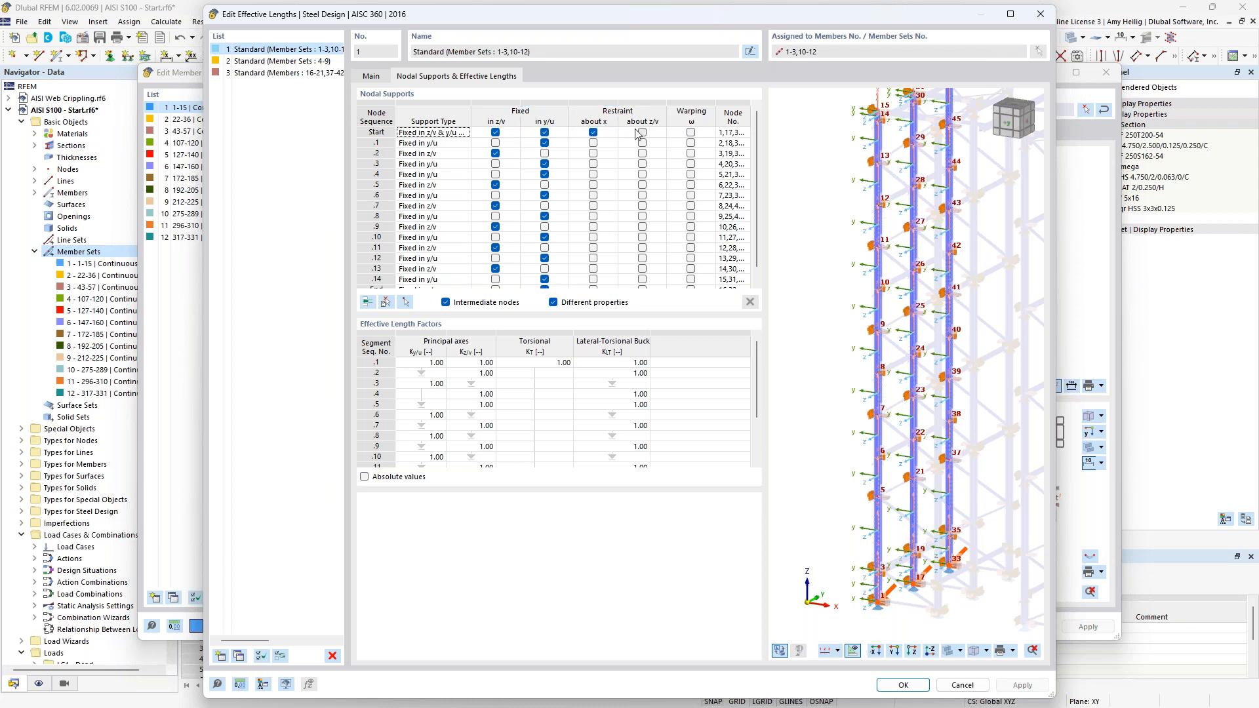
scroll(891, 485, "up", 5)
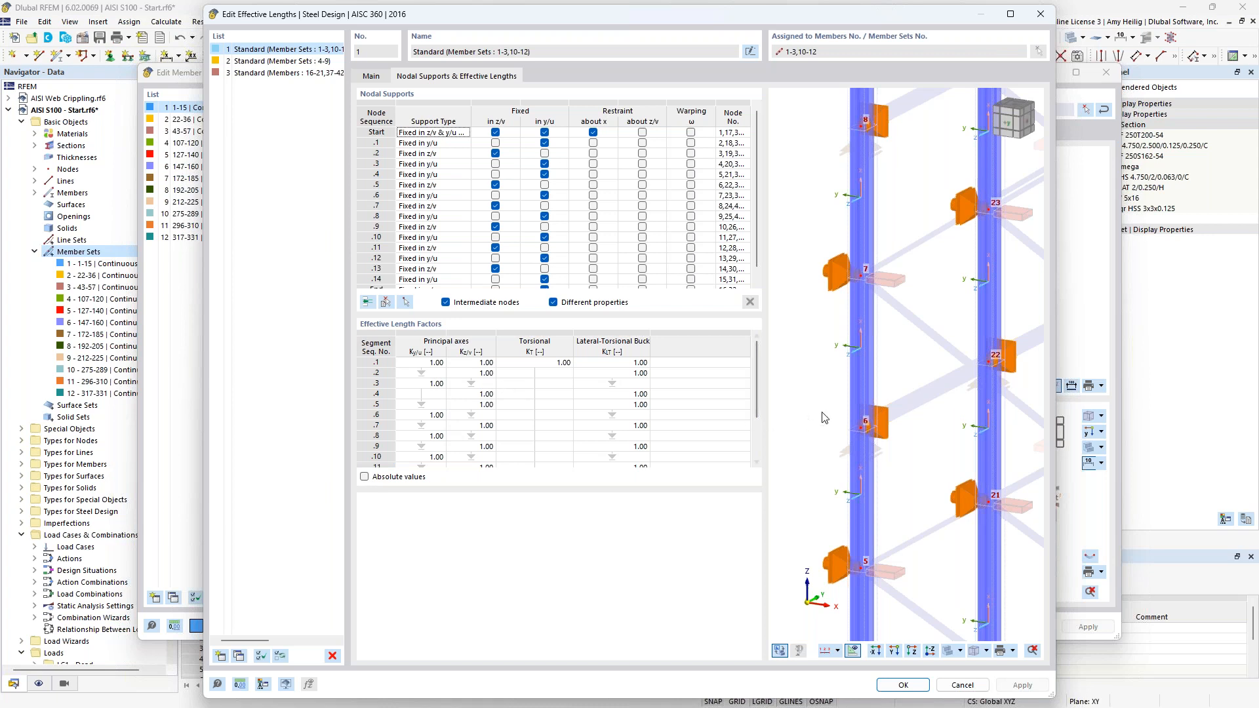
scroll(825, 418, "down", 4)
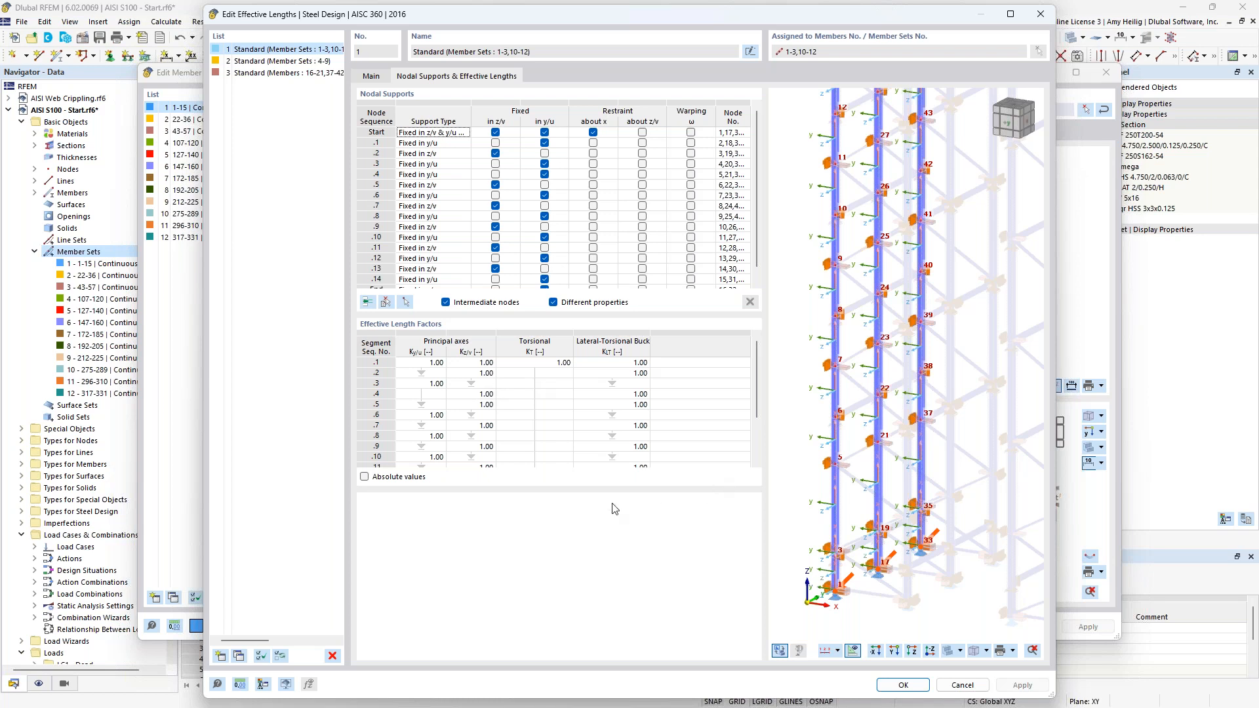
left_click(962, 685)
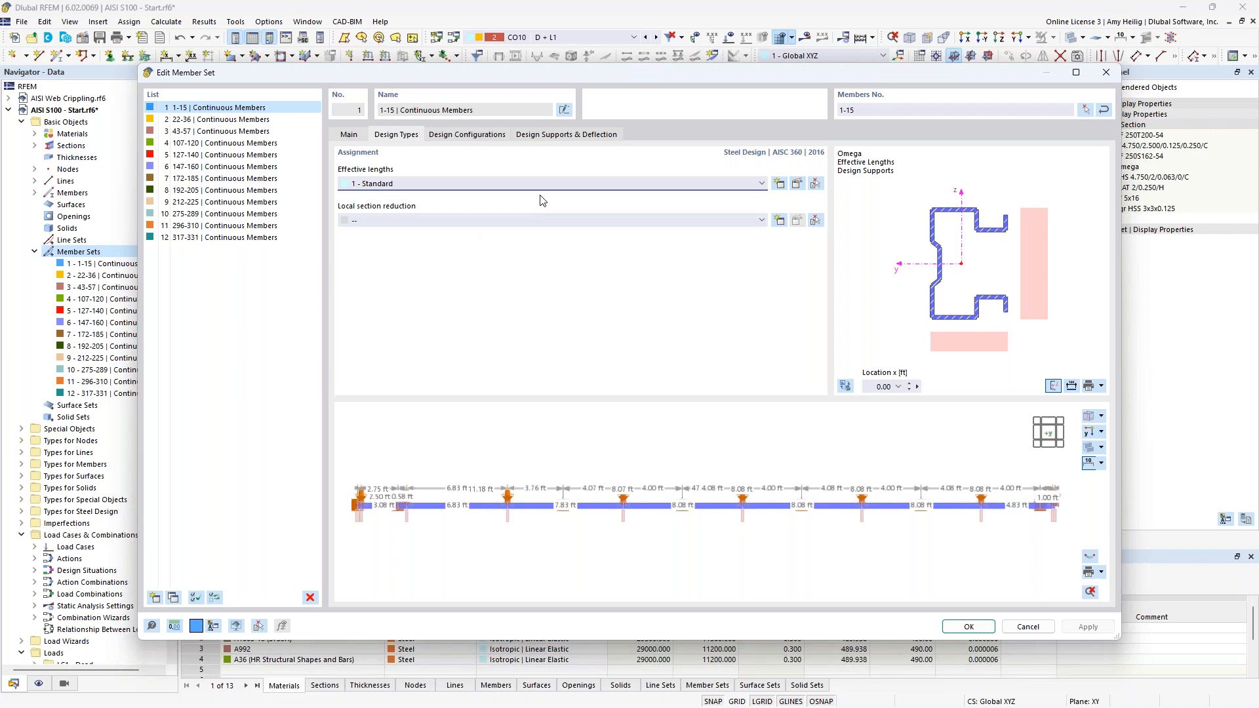
- Examine the design supports and deflection segments along continuous member set 1-15, and accept the member set definition
left_click(559, 136)
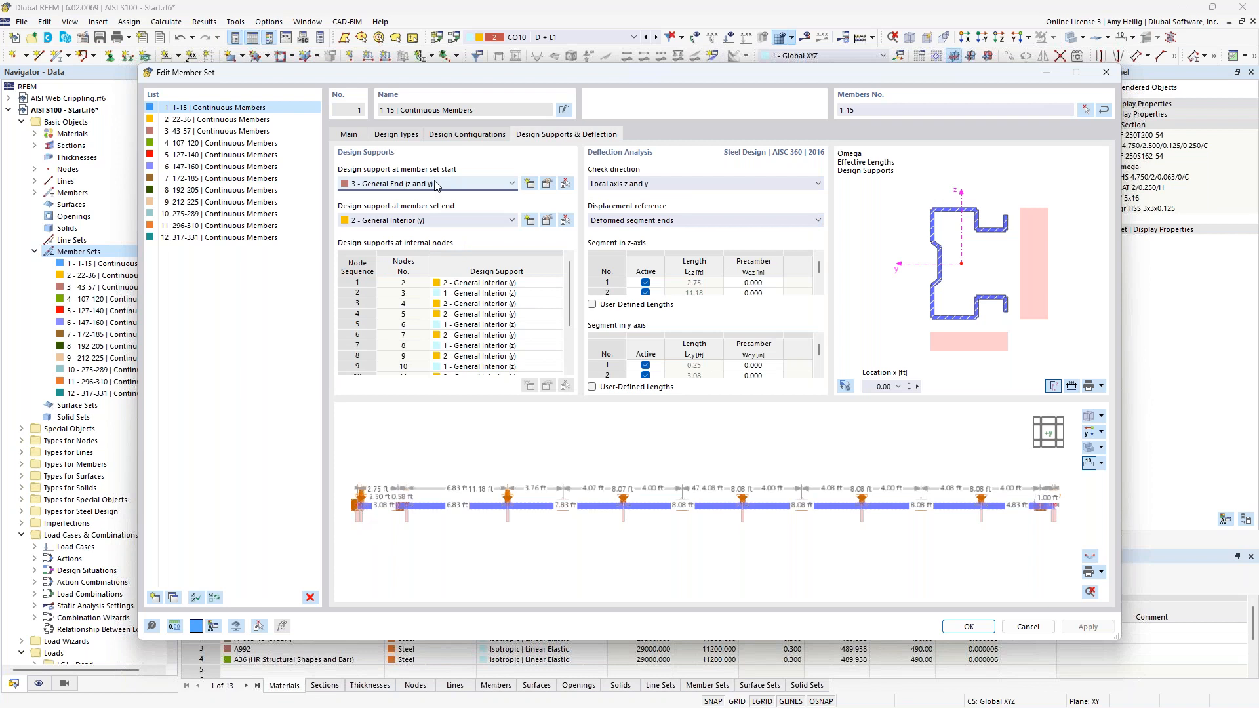
scroll(366, 529, "up", 3)
scroll(365, 528, "up", 1)
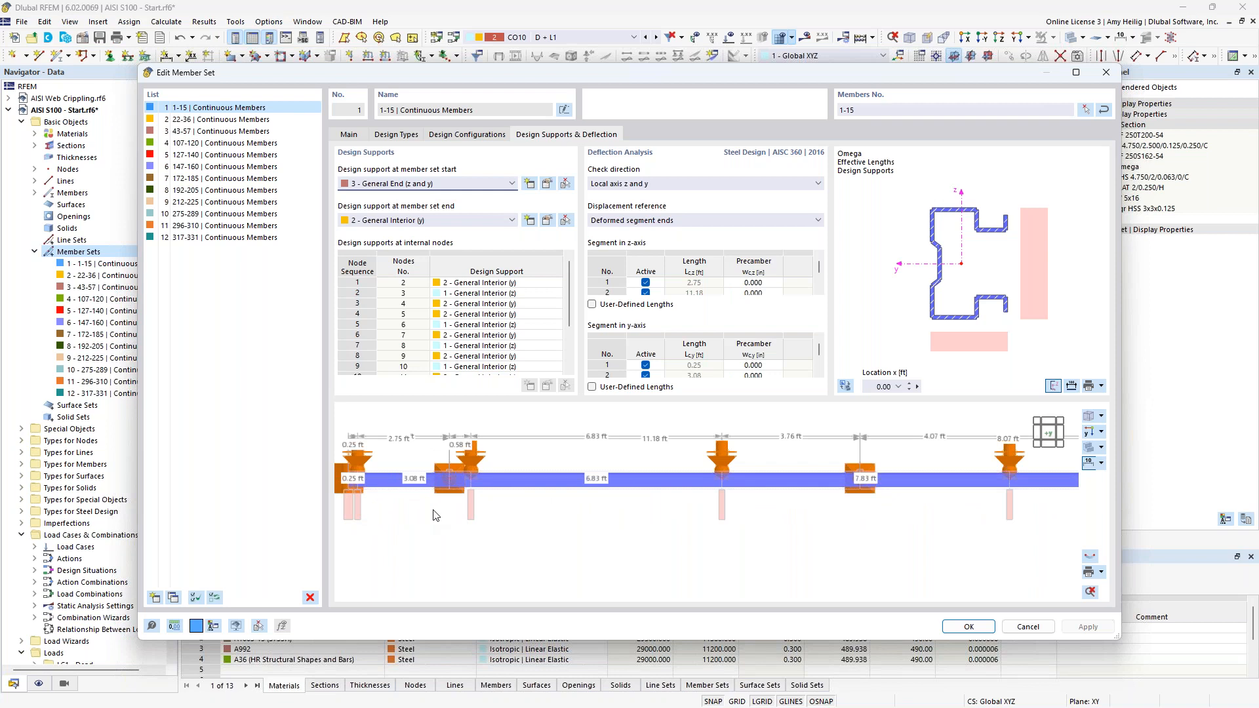
scroll(433, 514, "down", 2)
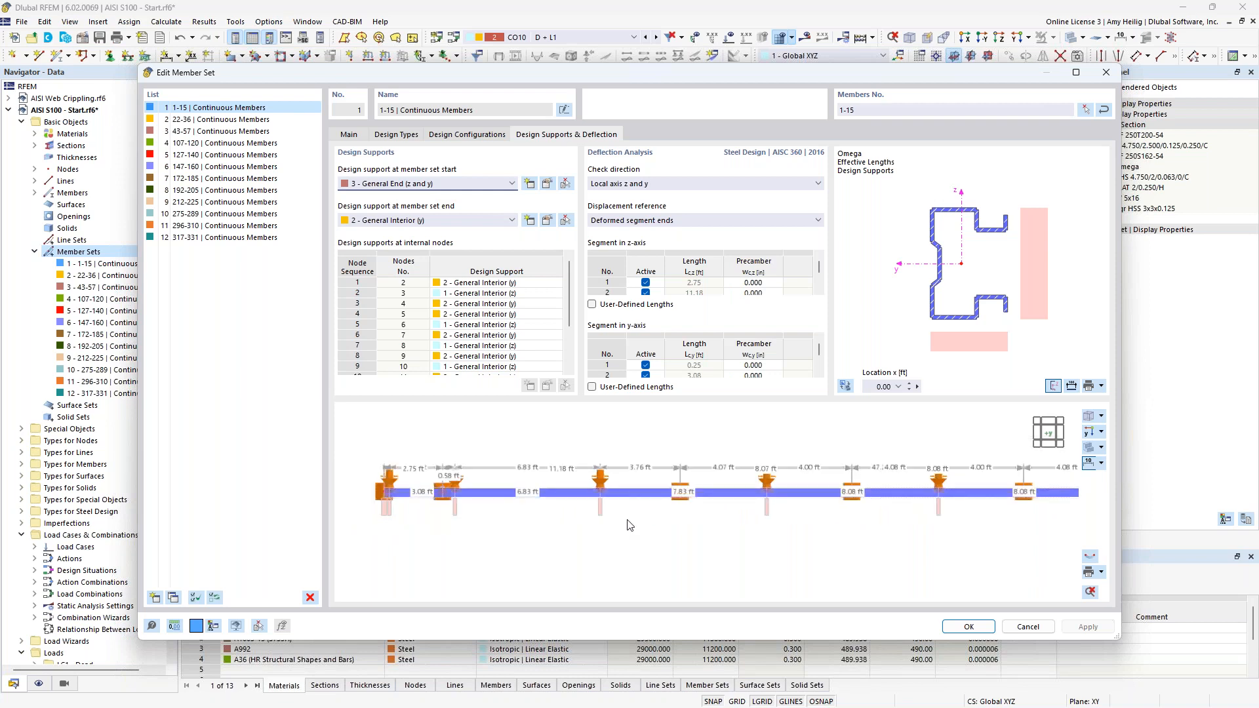
scroll(928, 525, "down", 2)
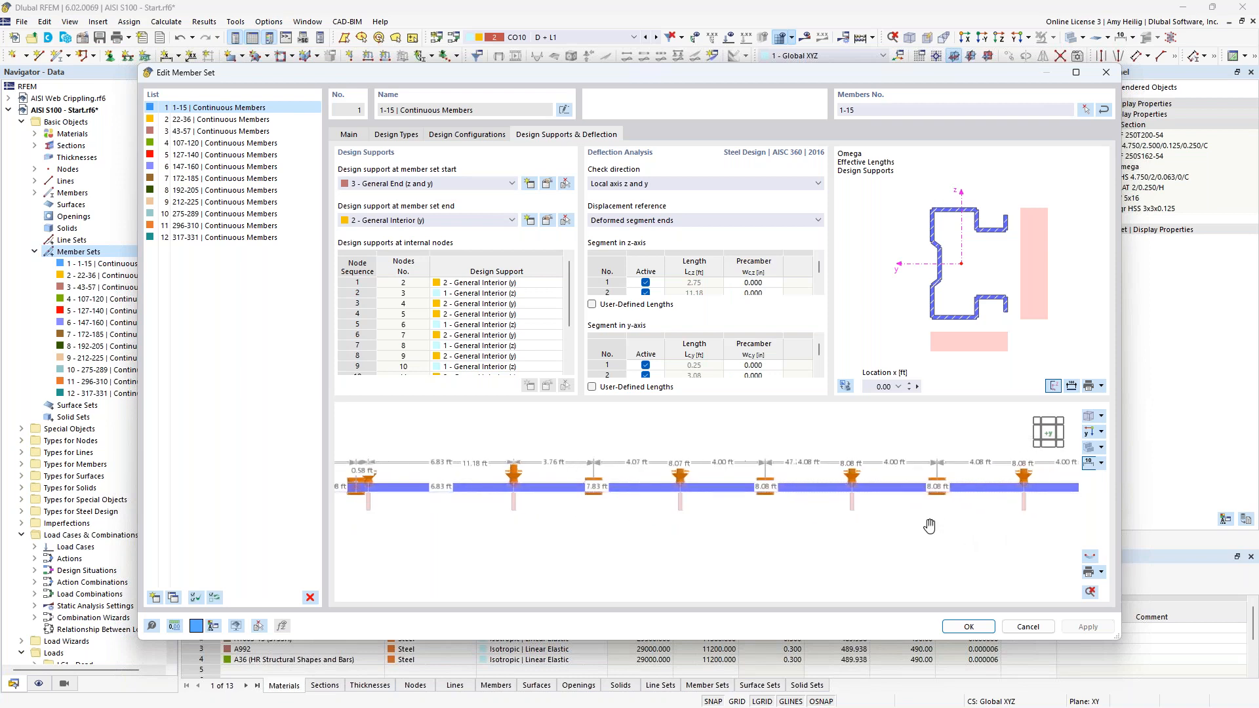
scroll(756, 516, "down", 1)
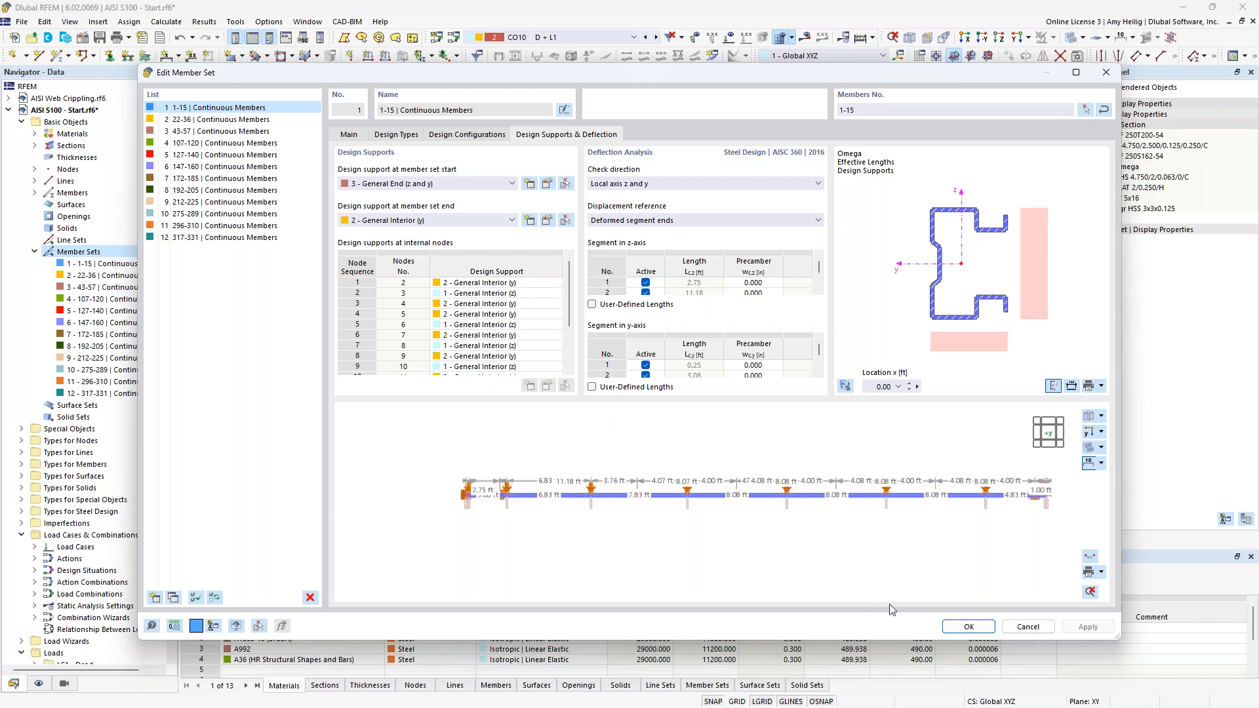
left_click(967, 626)
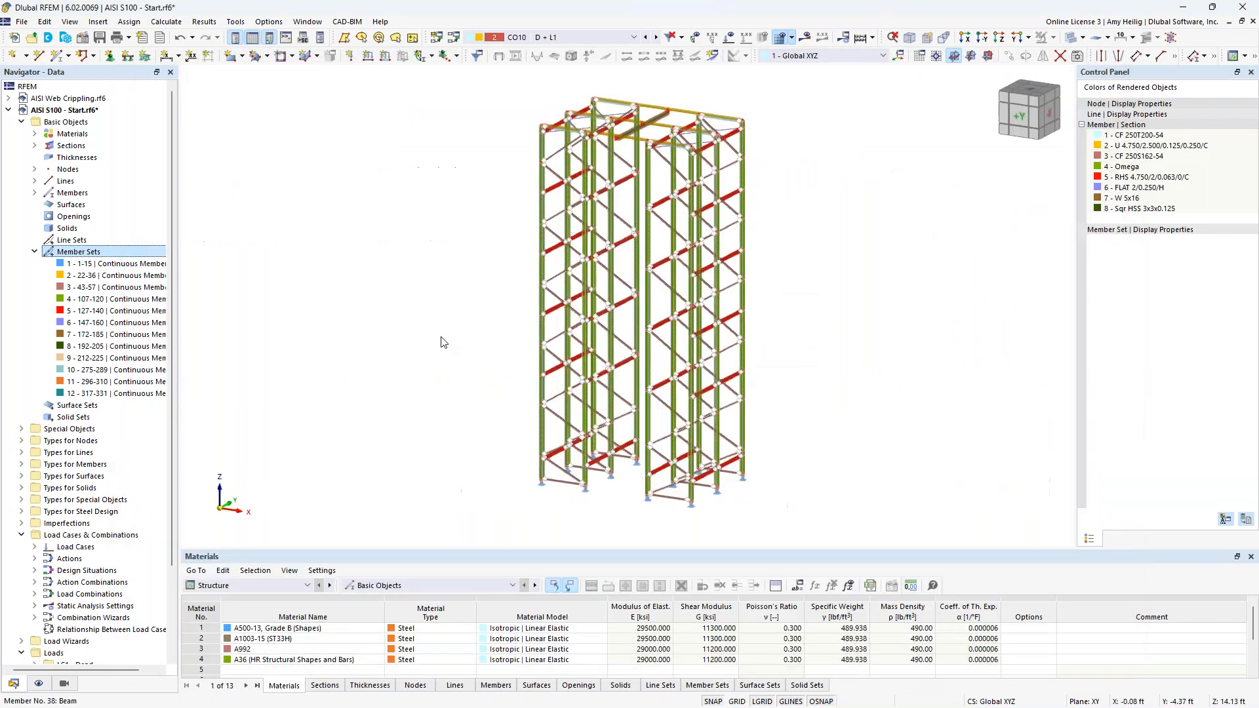
- Collapse the member sets and bring up the Steel Design input data in a taller table, showing the design situations
left_click(34, 252)
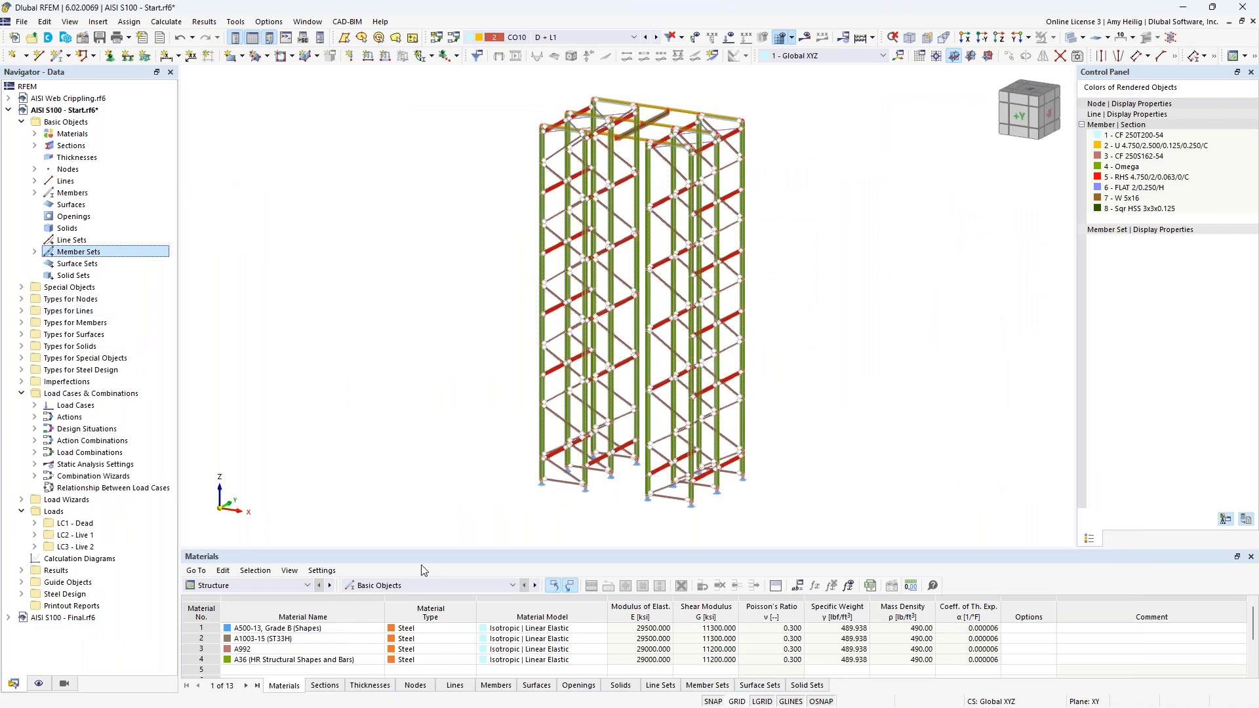
left_click_drag(421, 547, 420, 428)
left_click(306, 585)
left_click(261, 538)
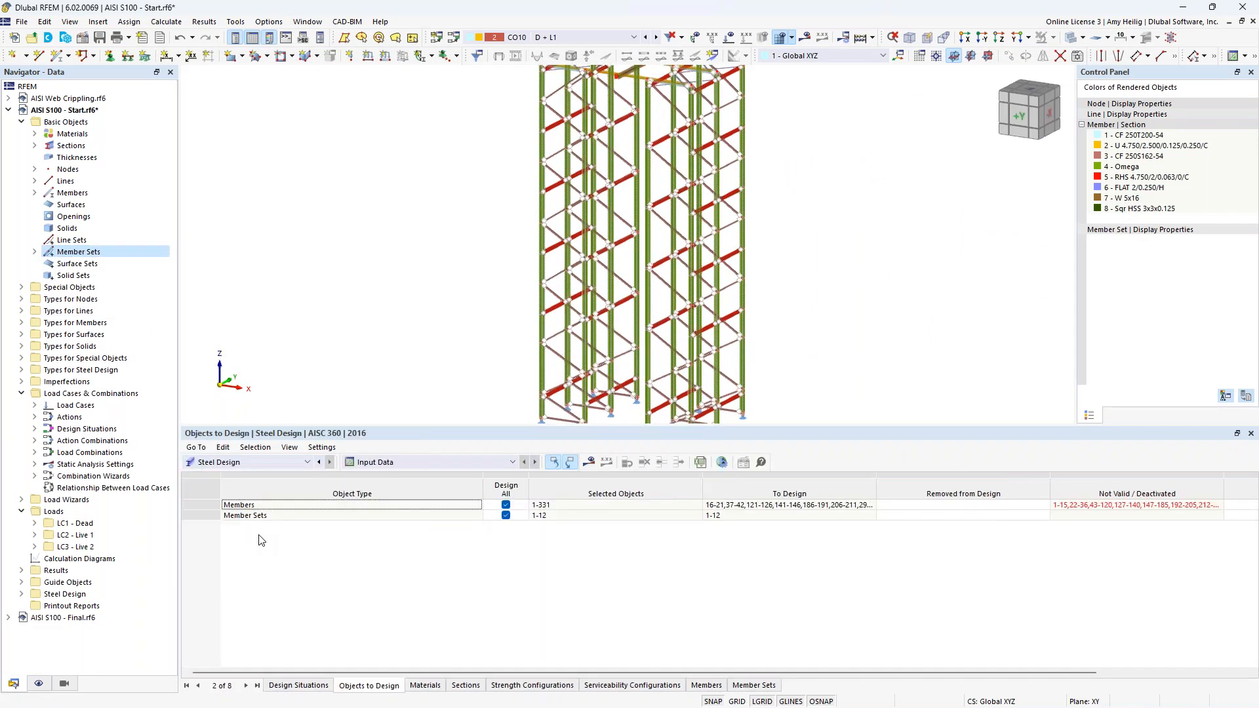
left_click(280, 685)
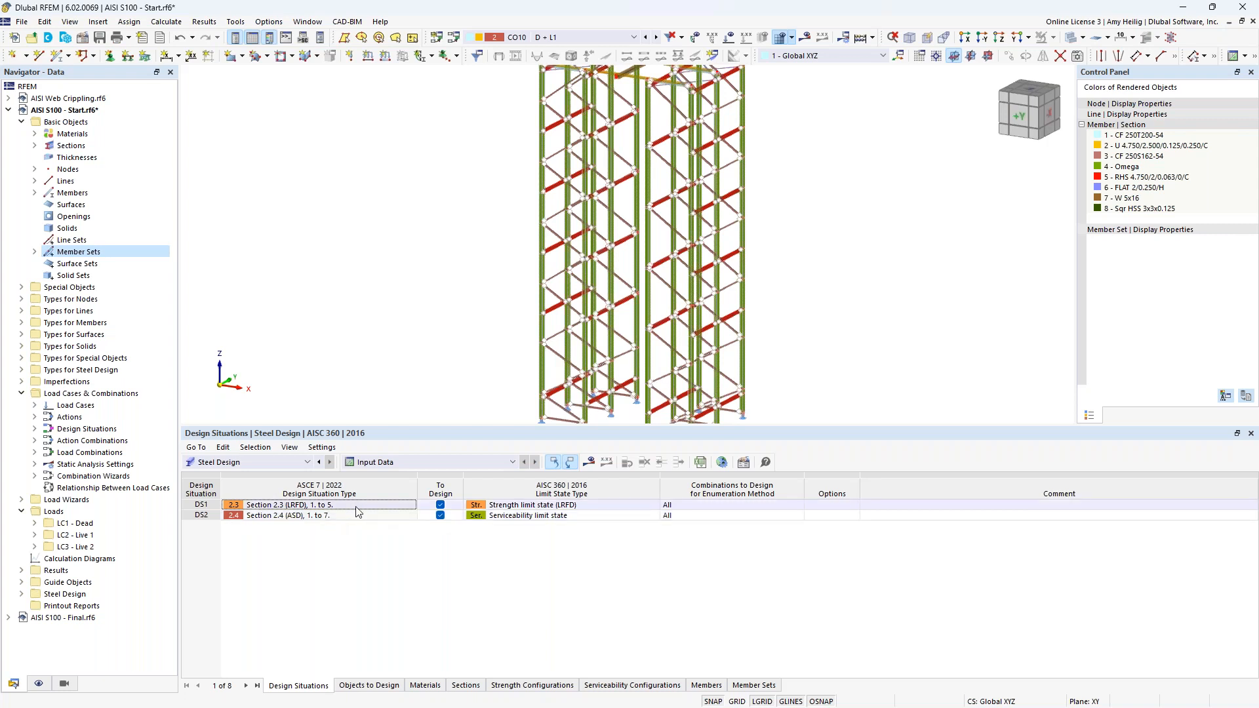
- Check the limit state types available for design situations DS1 and DS2, keeping Strength limit state (LRFD) and Serviceability limit state
left_click(569, 507)
left_click(571, 507)
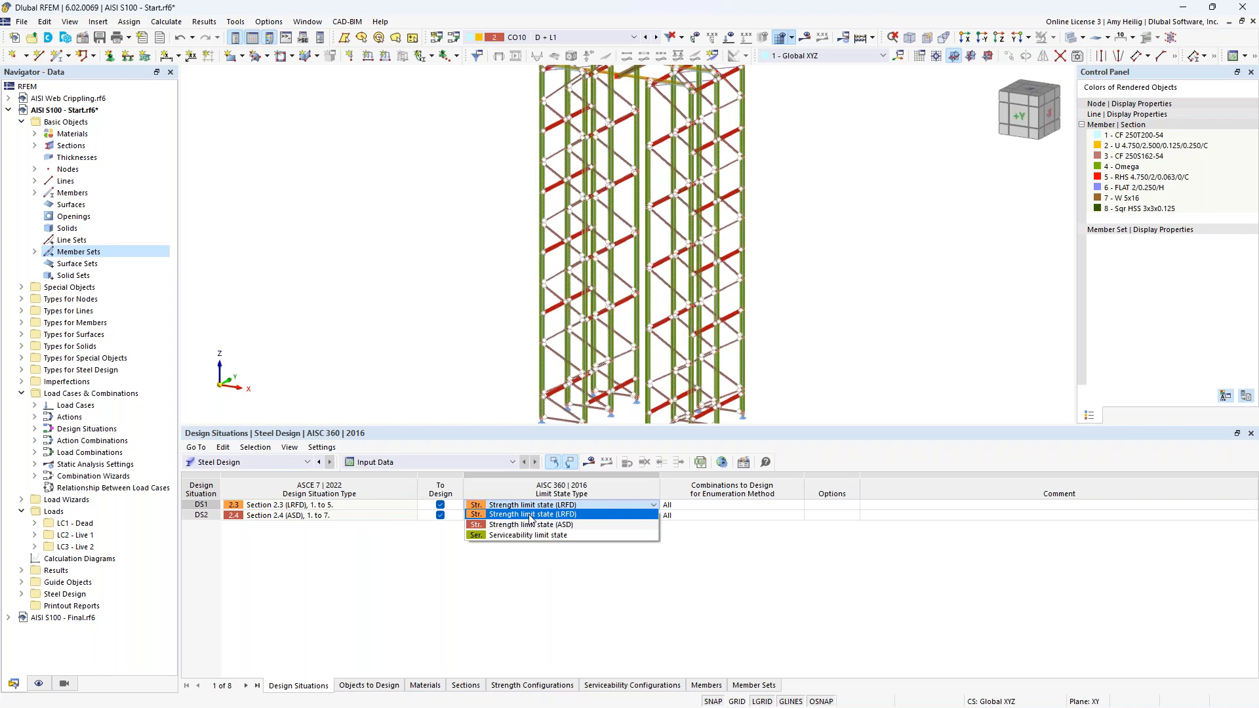
left_click(414, 567)
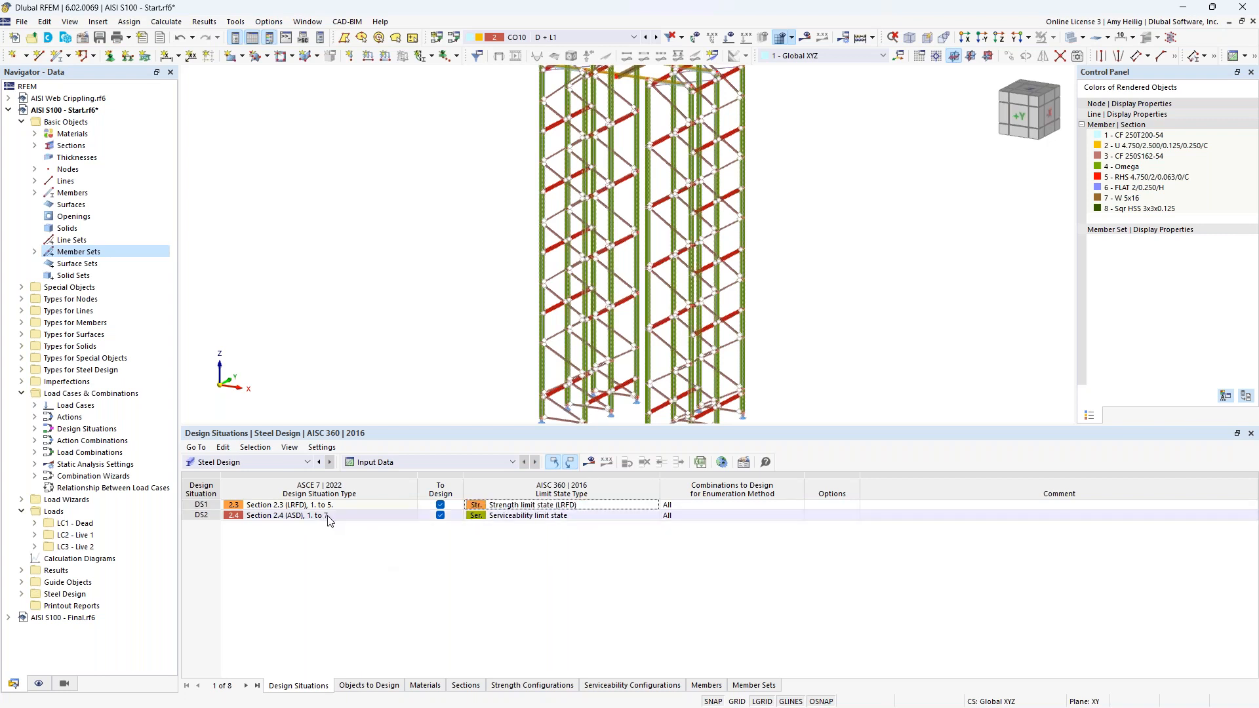
left_click(520, 518)
left_click(520, 518)
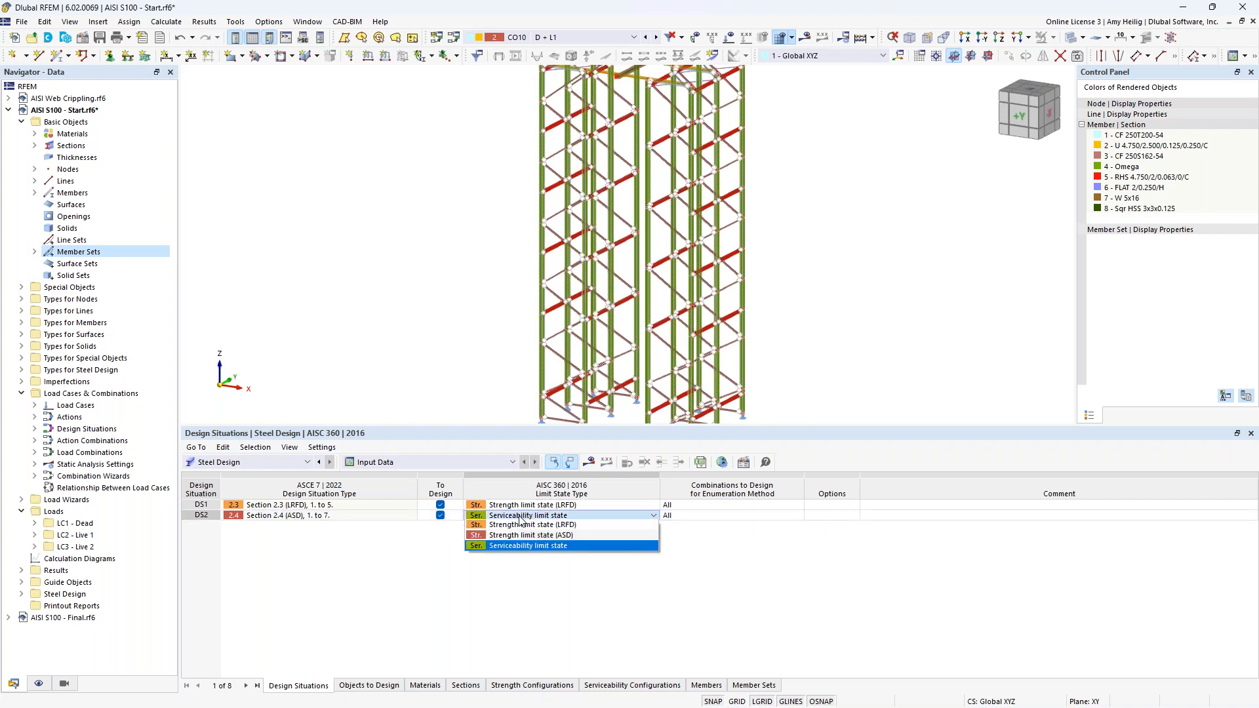
left_click(391, 556)
left_click(390, 557)
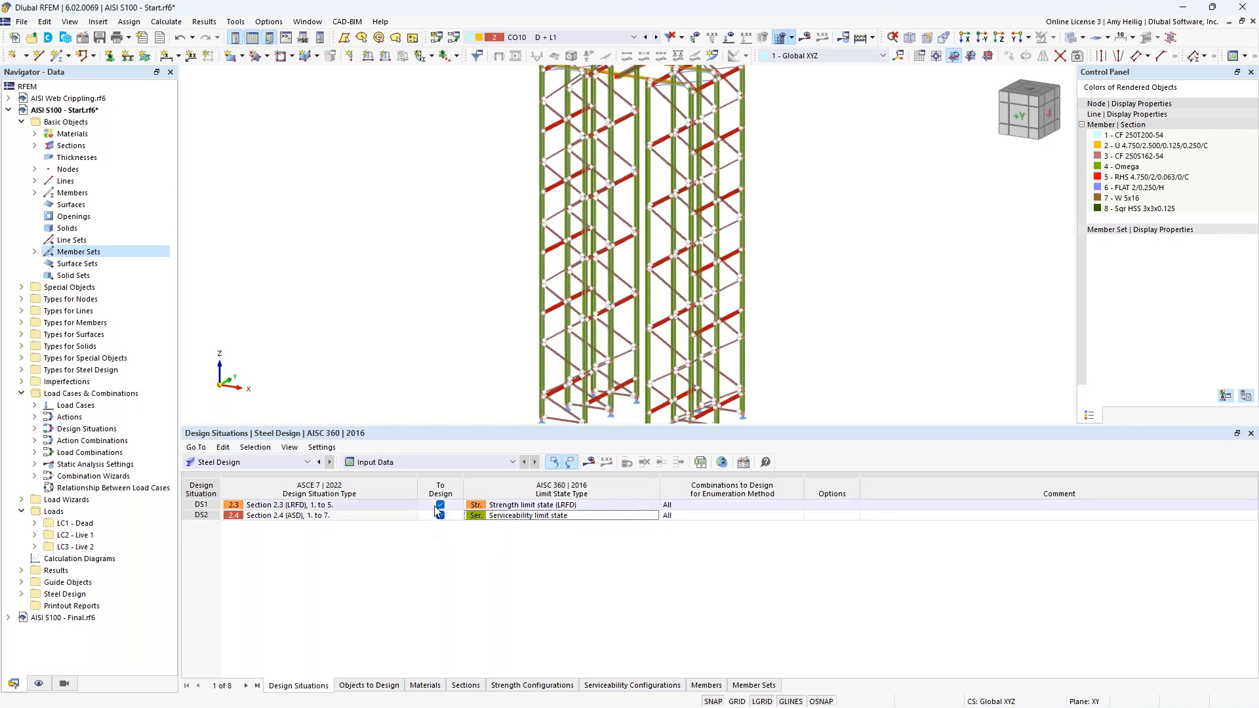
left_click(523, 517)
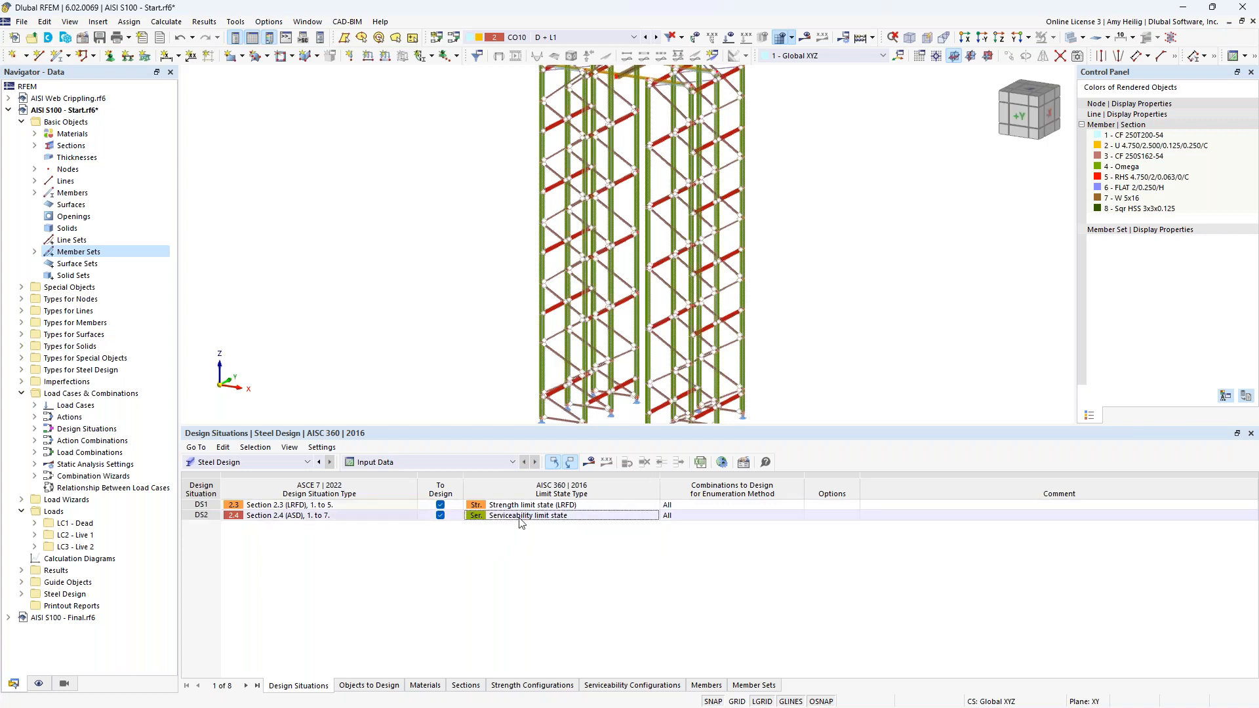
left_click(524, 518)
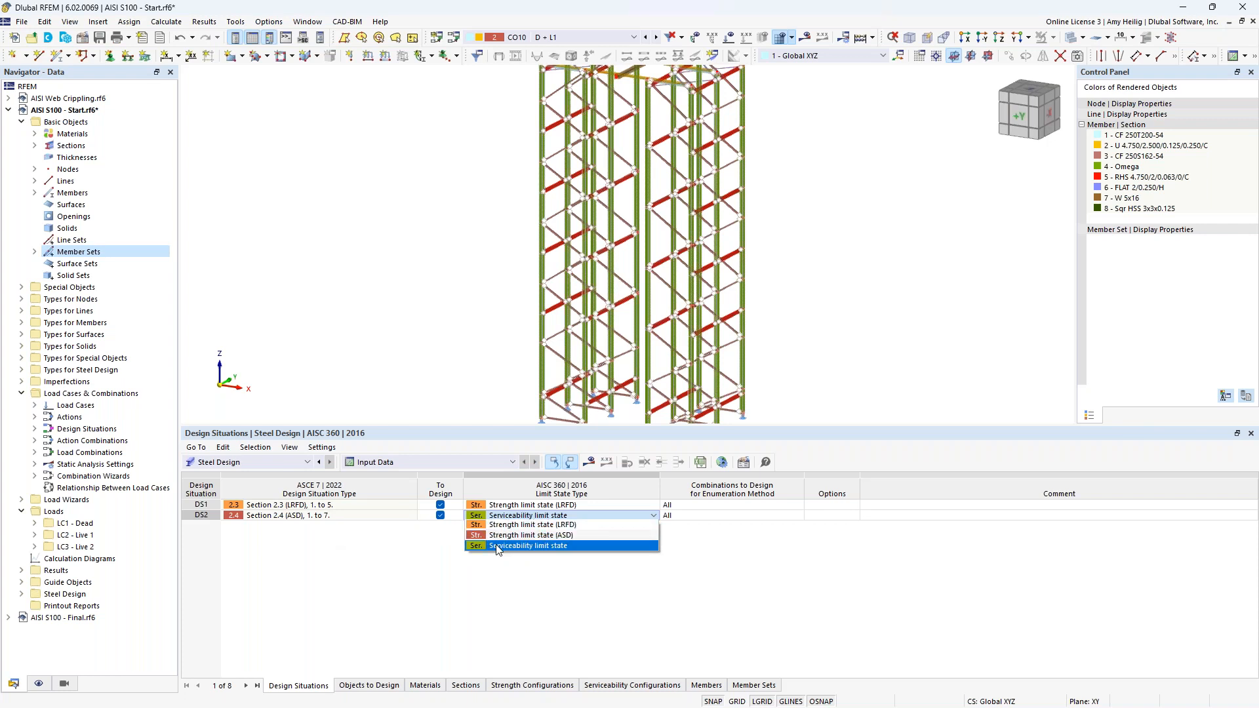
left_click(317, 575)
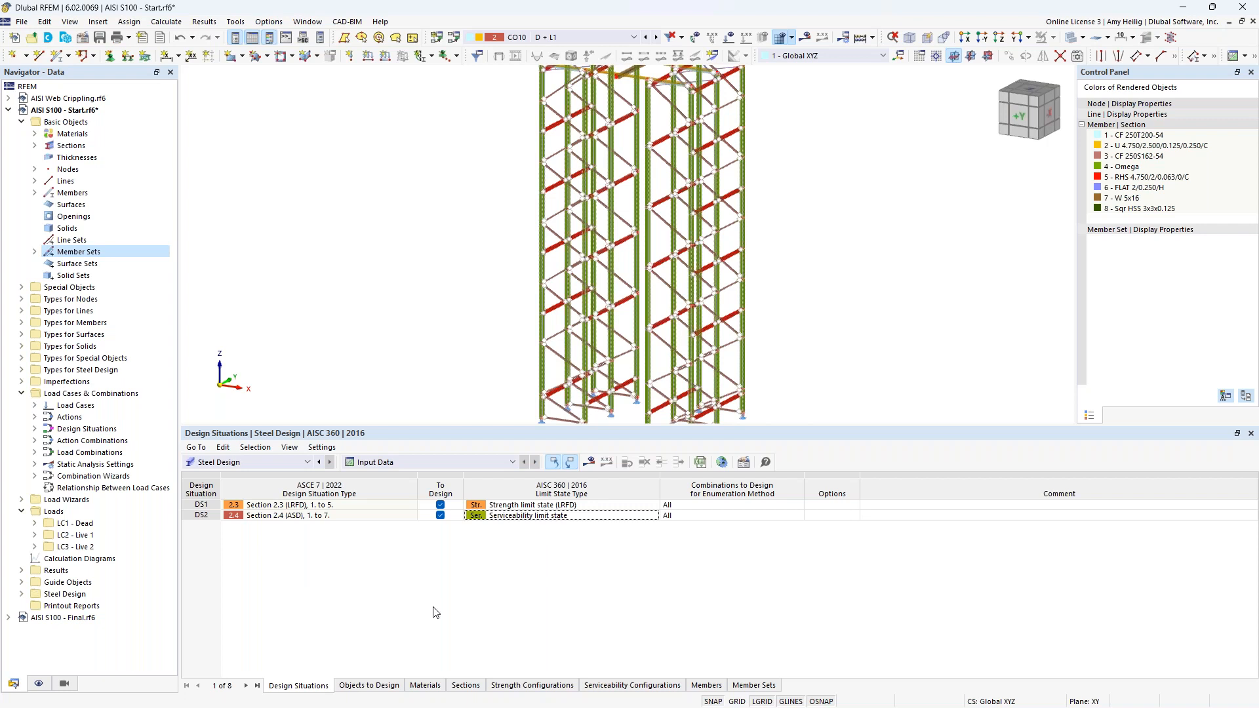
- Switch off designing all members in the objects to design and clear the list of selected members
left_click(370, 685)
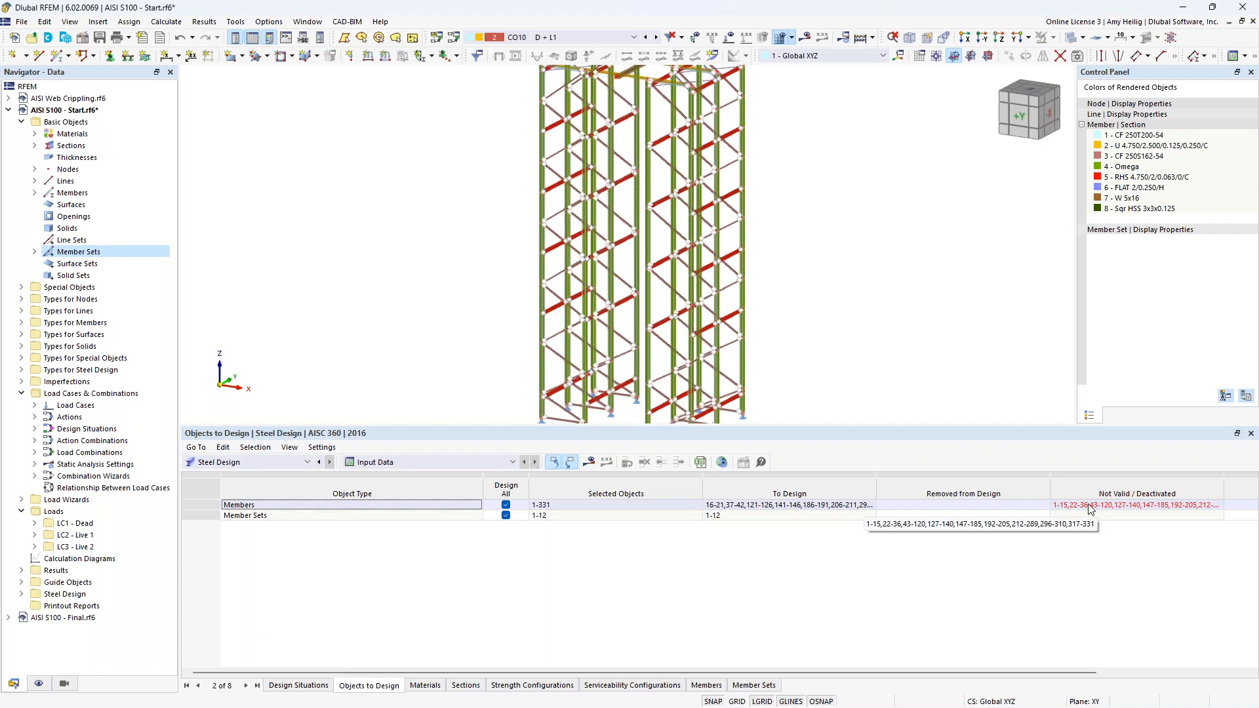
left_click(505, 507)
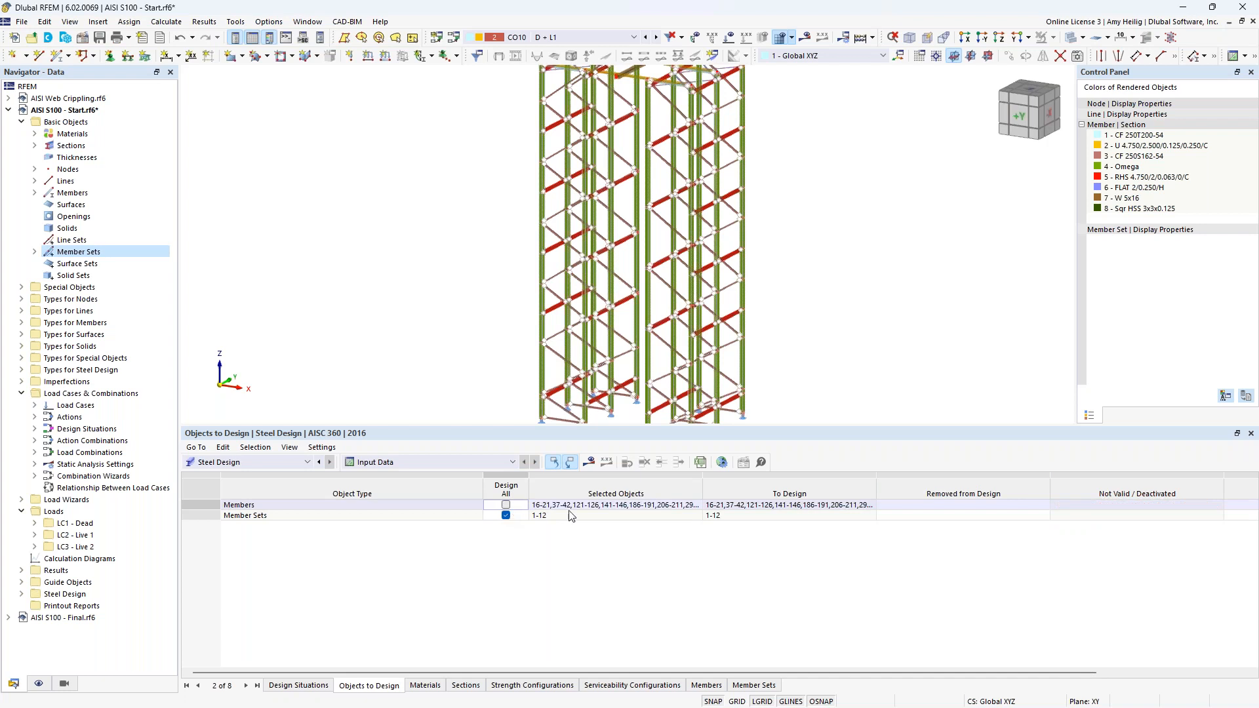
left_click(699, 509)
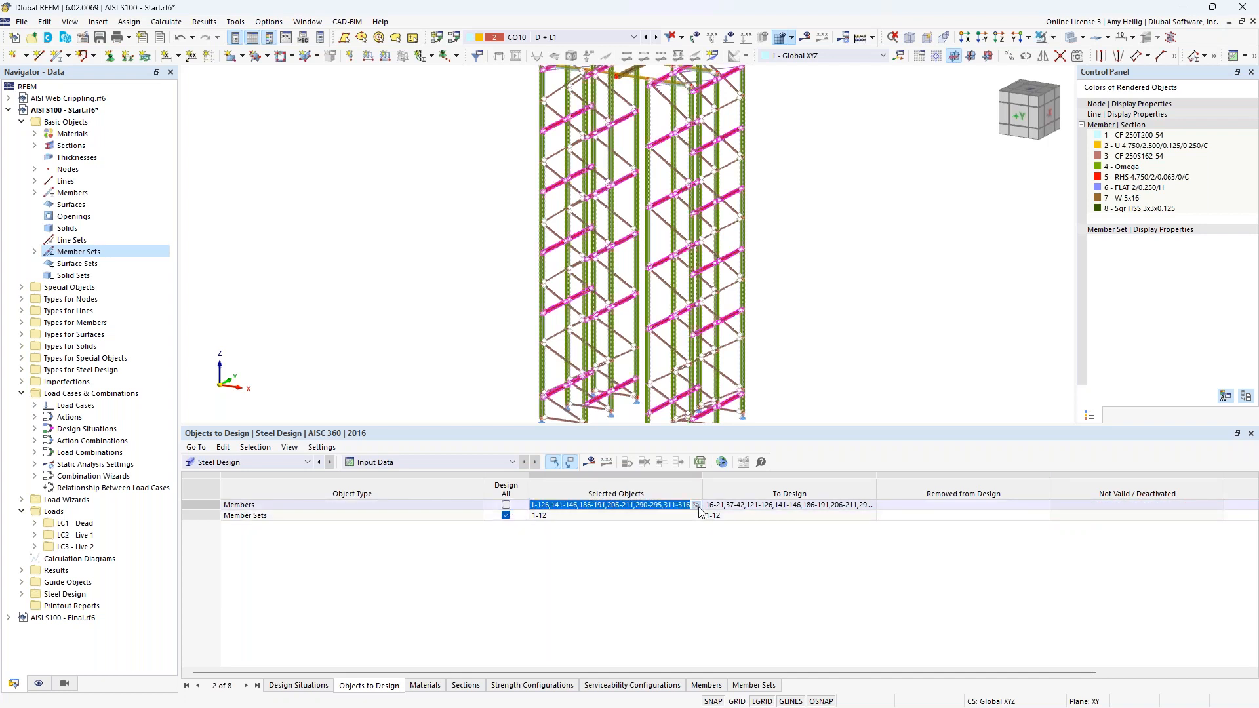
left_click(698, 506)
left_click(271, 163)
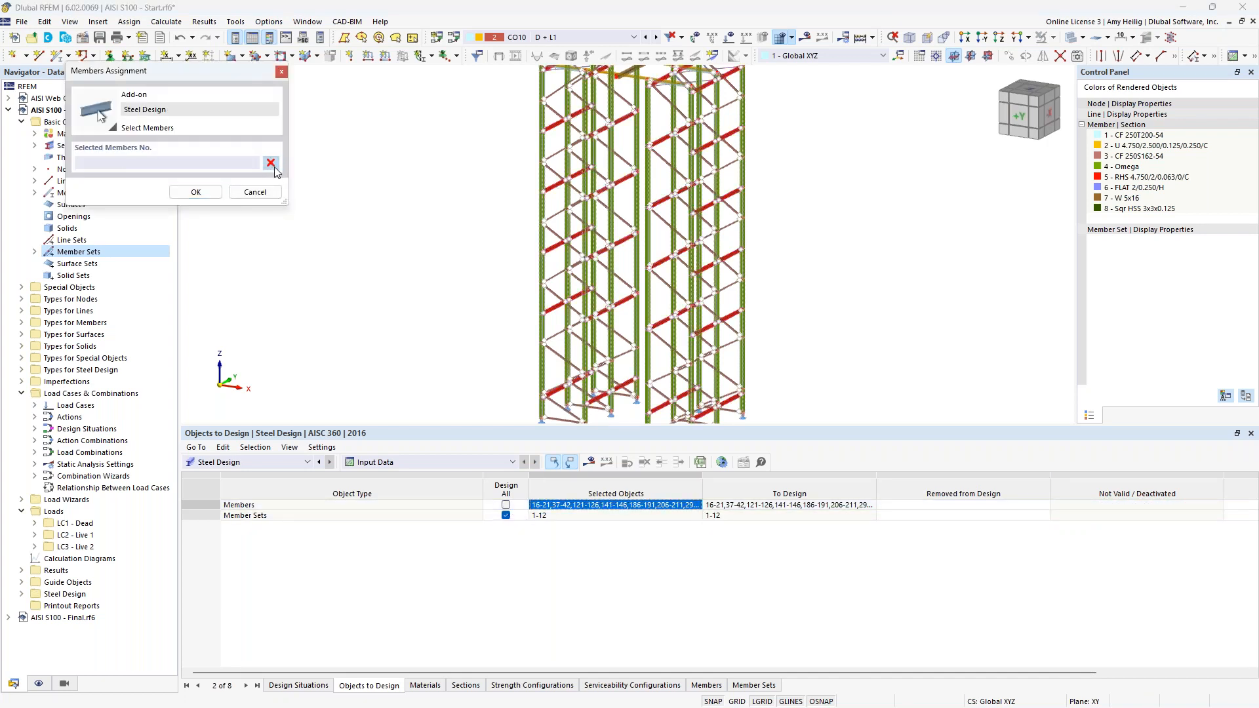
- Isolate the RHS 4.750/2/0.063/0/C section members, select them all in the model and accept them as members to design
left_click(67, 684)
left_click(59, 585)
left_click_drag(708, 401, 460, 112)
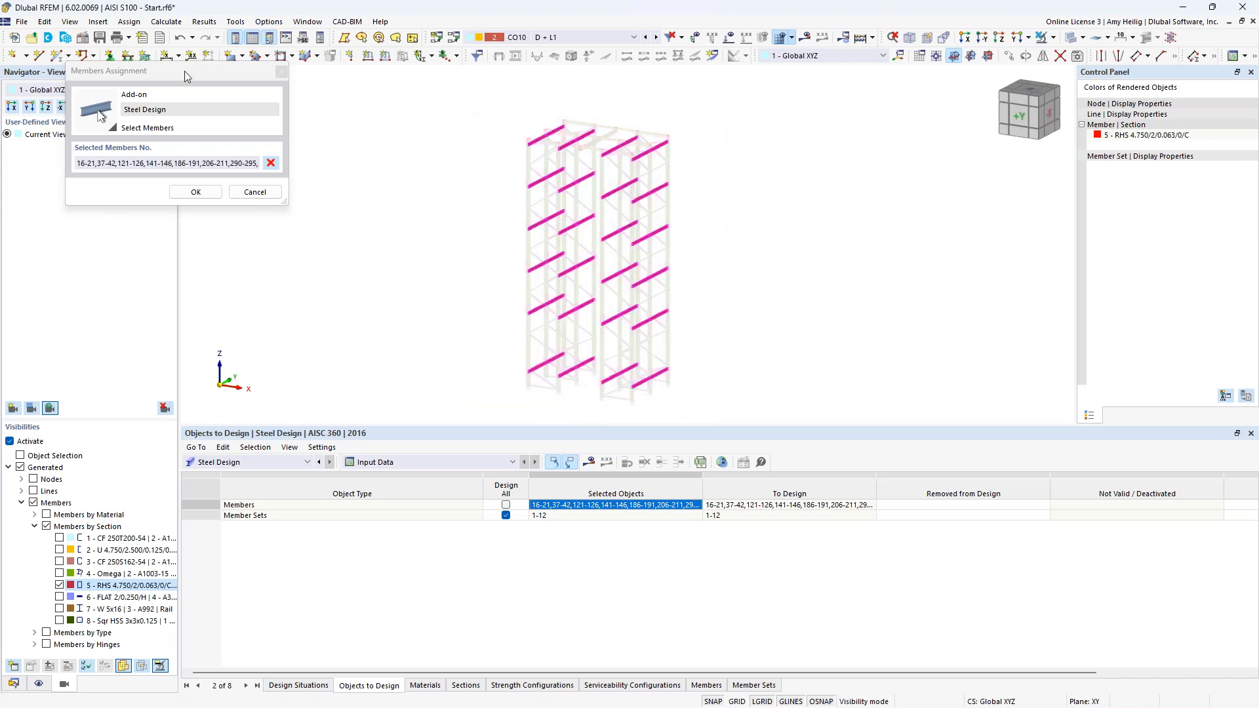
left_click(192, 193)
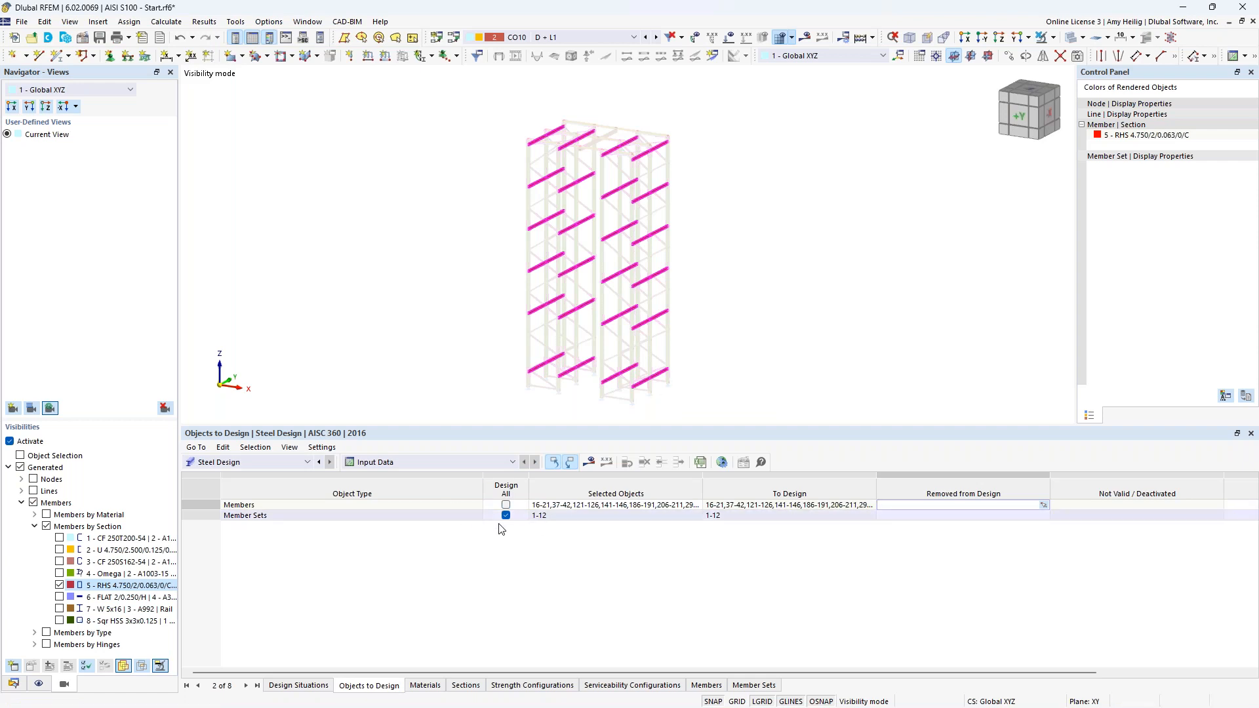
- Switch to the already calculated model AISI S100 - Final.rf6
left_click(166, 21)
left_click(473, 152)
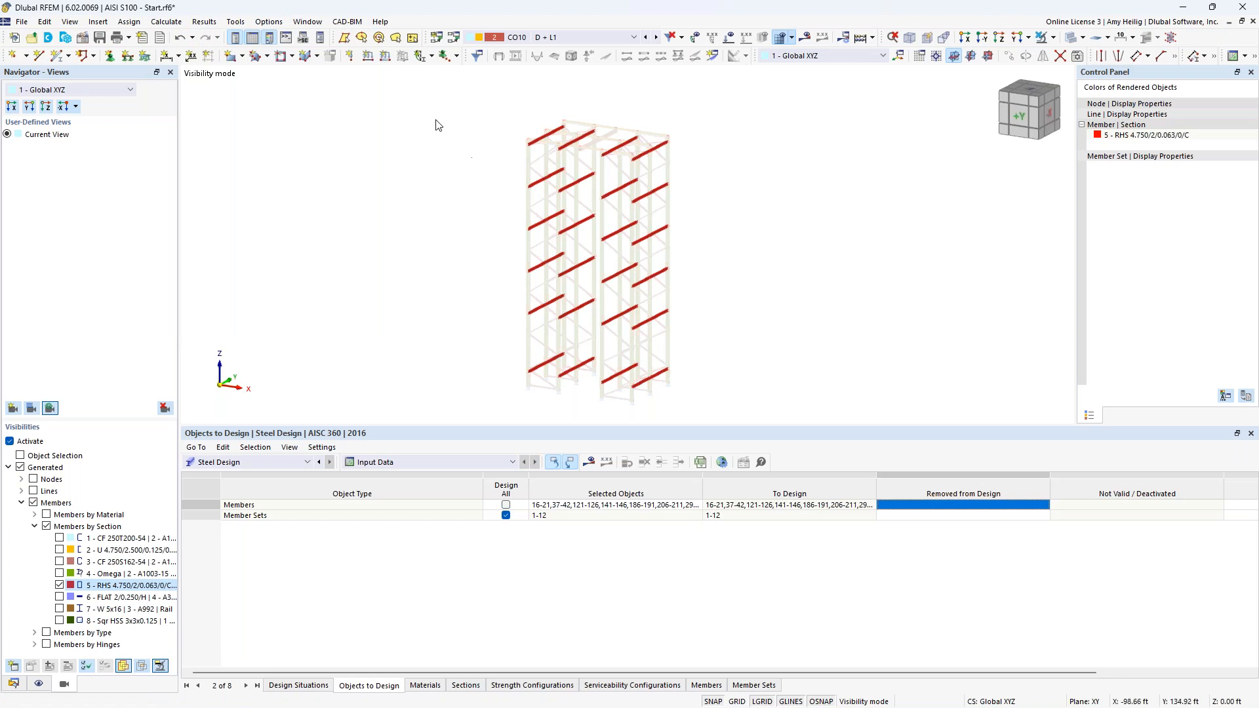
left_click(308, 22)
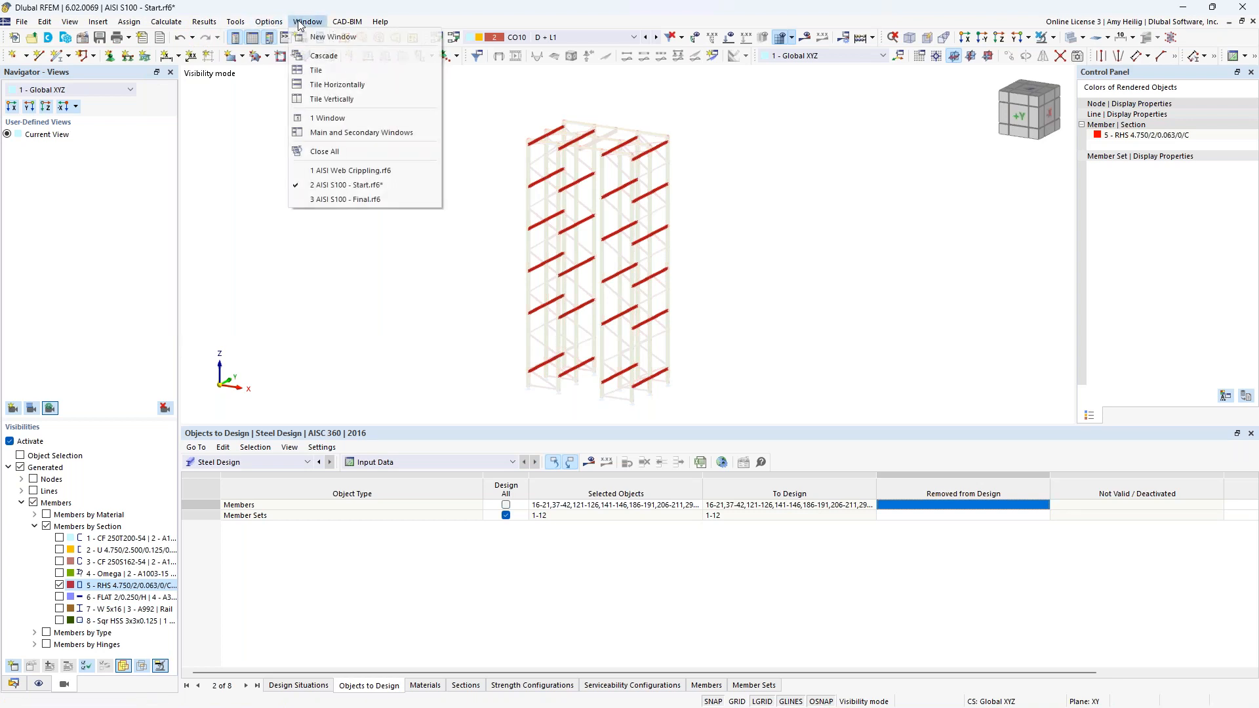
left_click(338, 199)
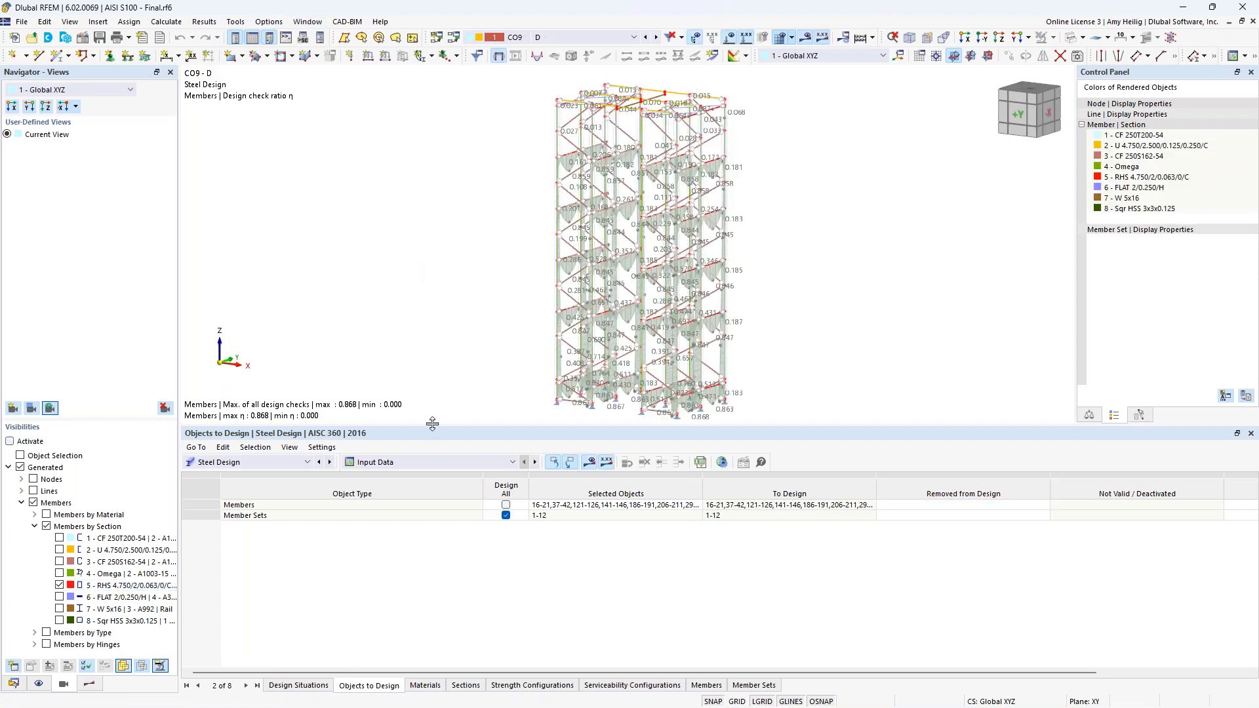
- Display the Steel Design results in the navigator and bring up the table of design ratios on members
left_click_drag(432, 426, 432, 489)
left_click(89, 684)
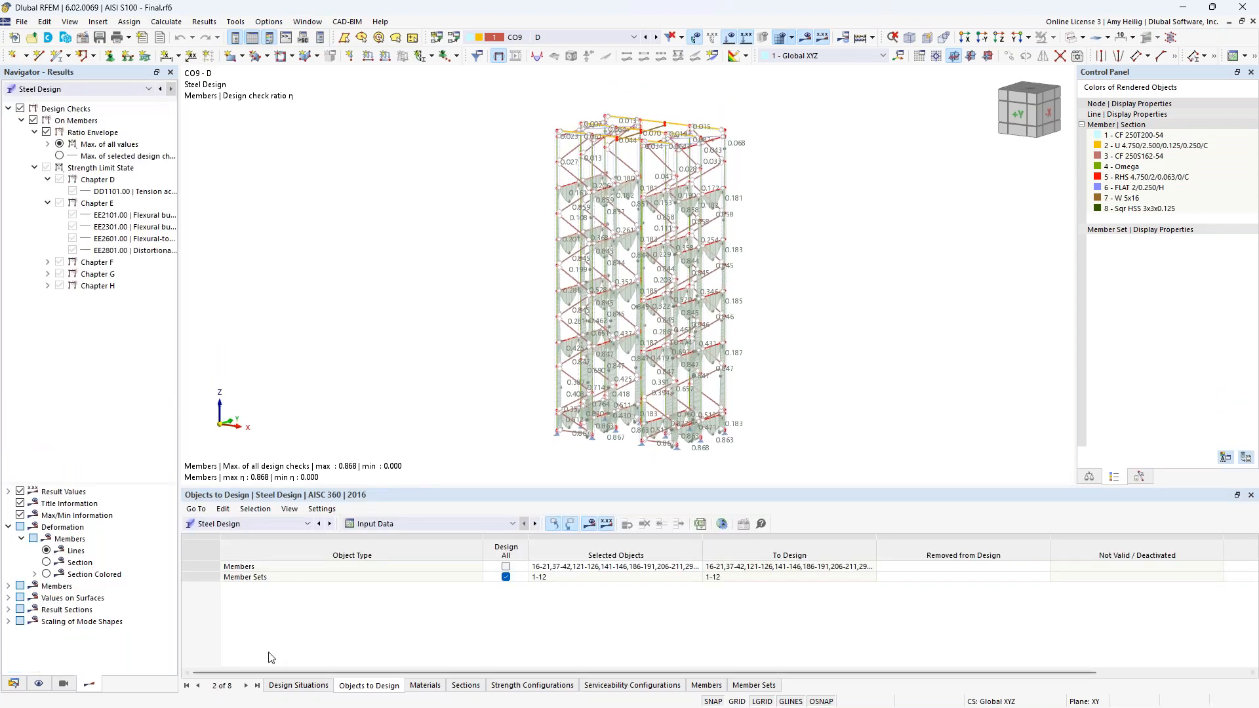
left_click(209, 523)
left_click(243, 524)
left_click(380, 523)
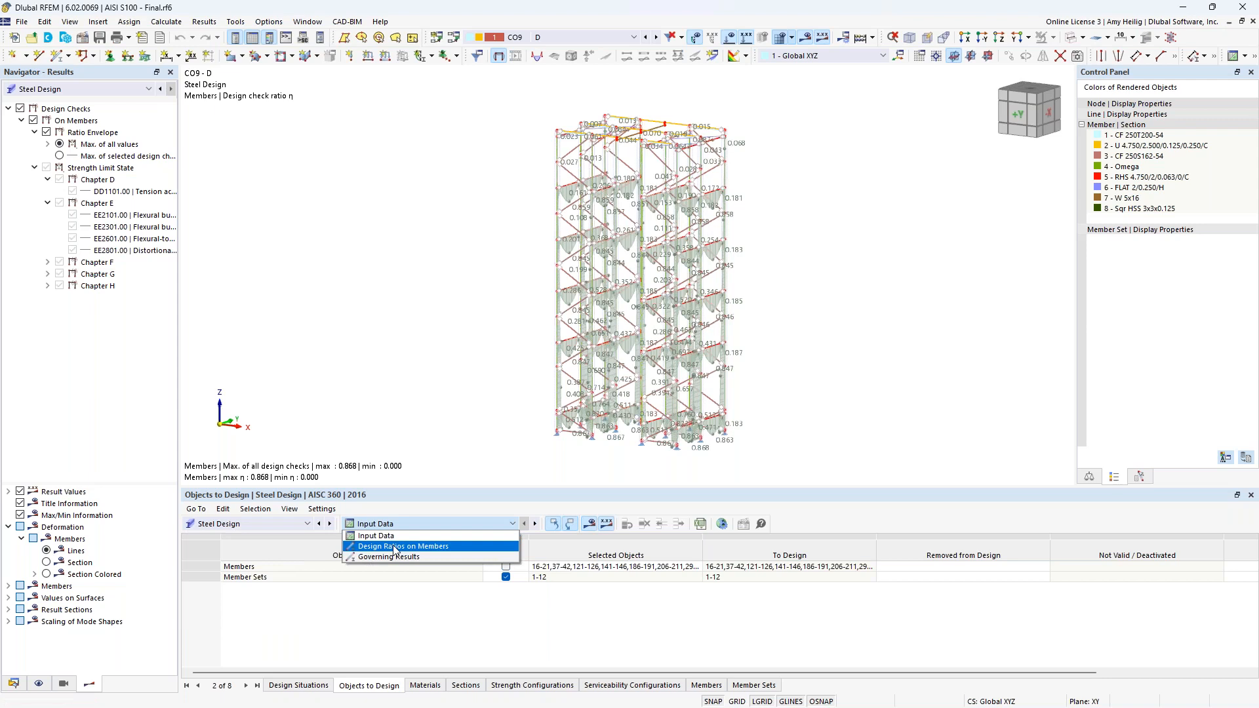
left_click(395, 547)
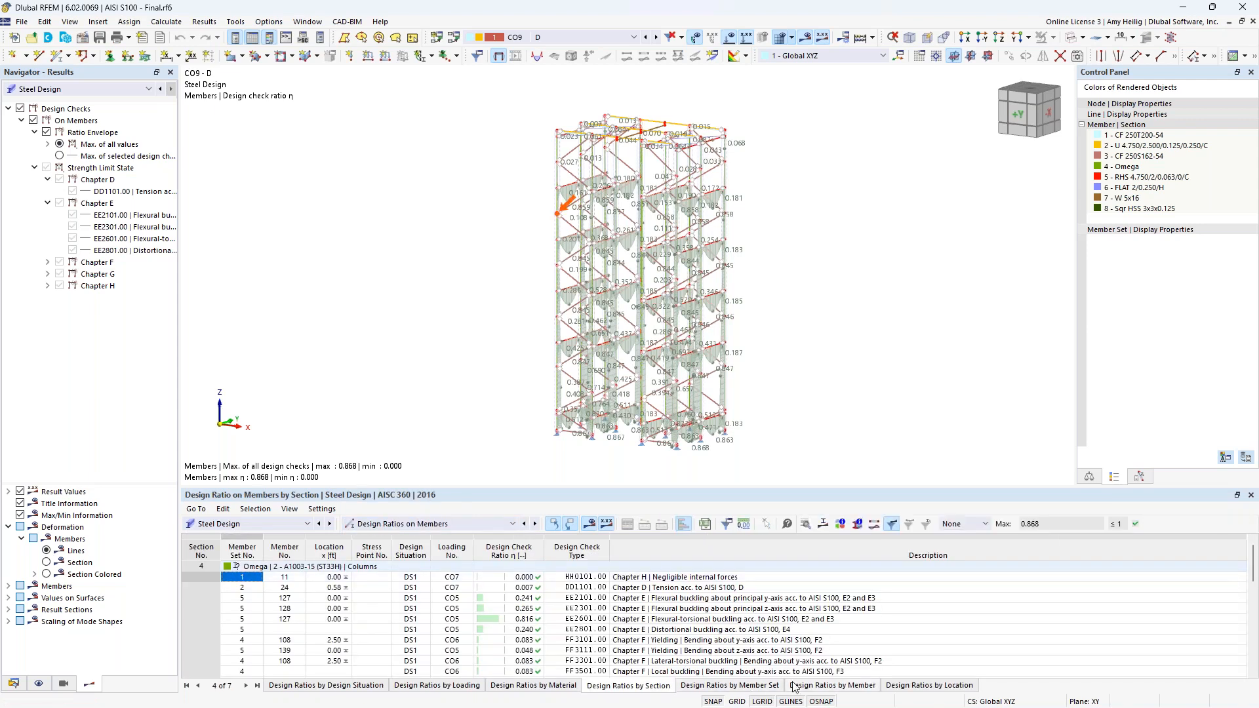
- Review the design ratios by member for the Omega beams, including the AISI S100 tension, buckling, bending, shear and combined checks
left_click(798, 686)
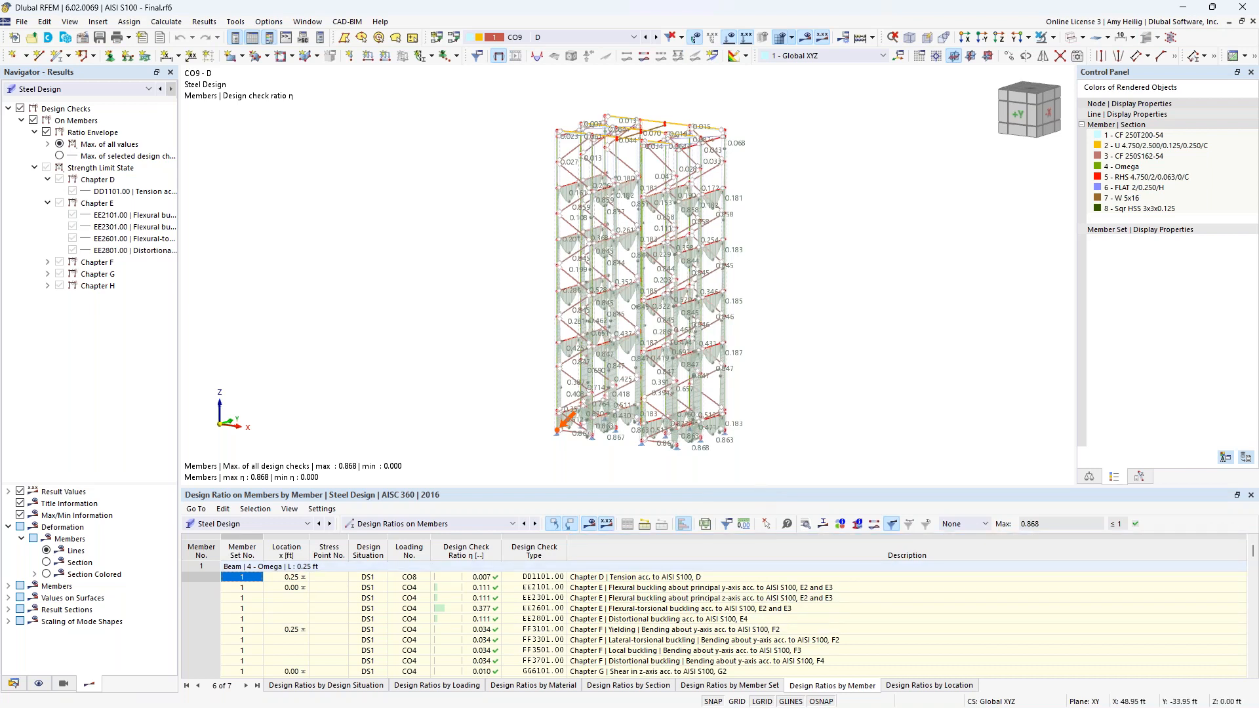
left_click_drag(760, 484, 760, 420)
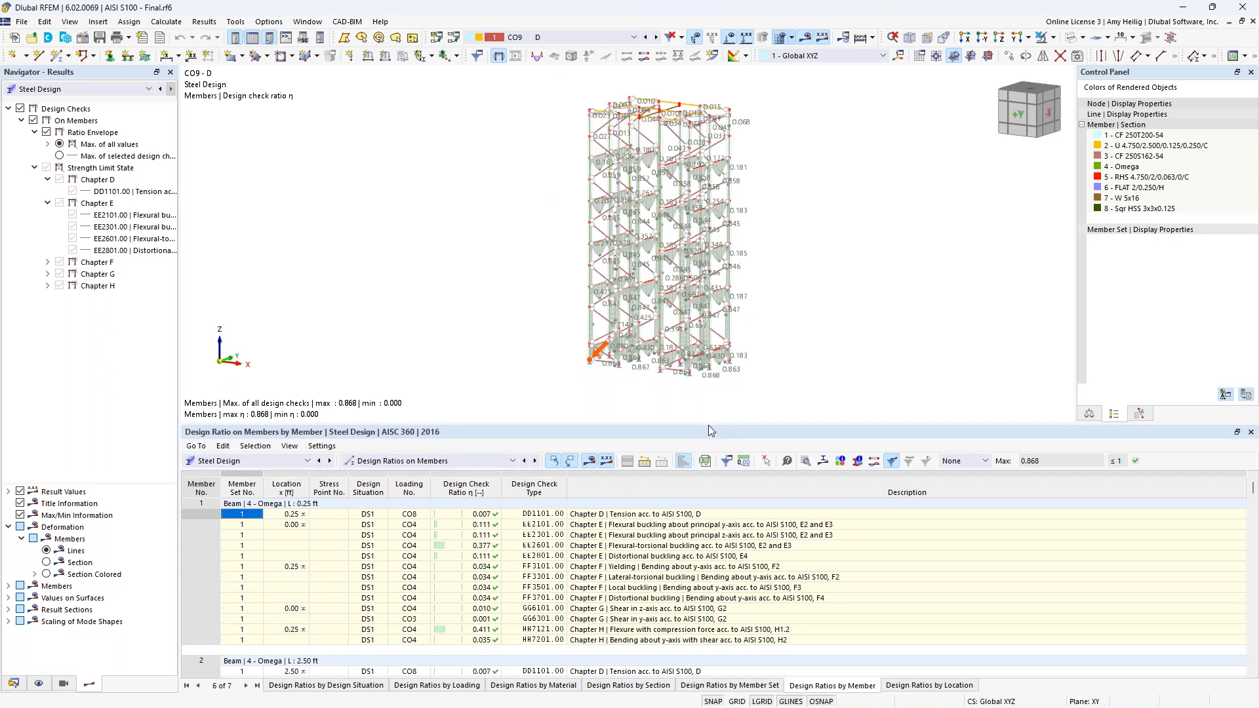
left_click_drag(712, 414, 712, 377)
scroll(708, 578, "down", 3)
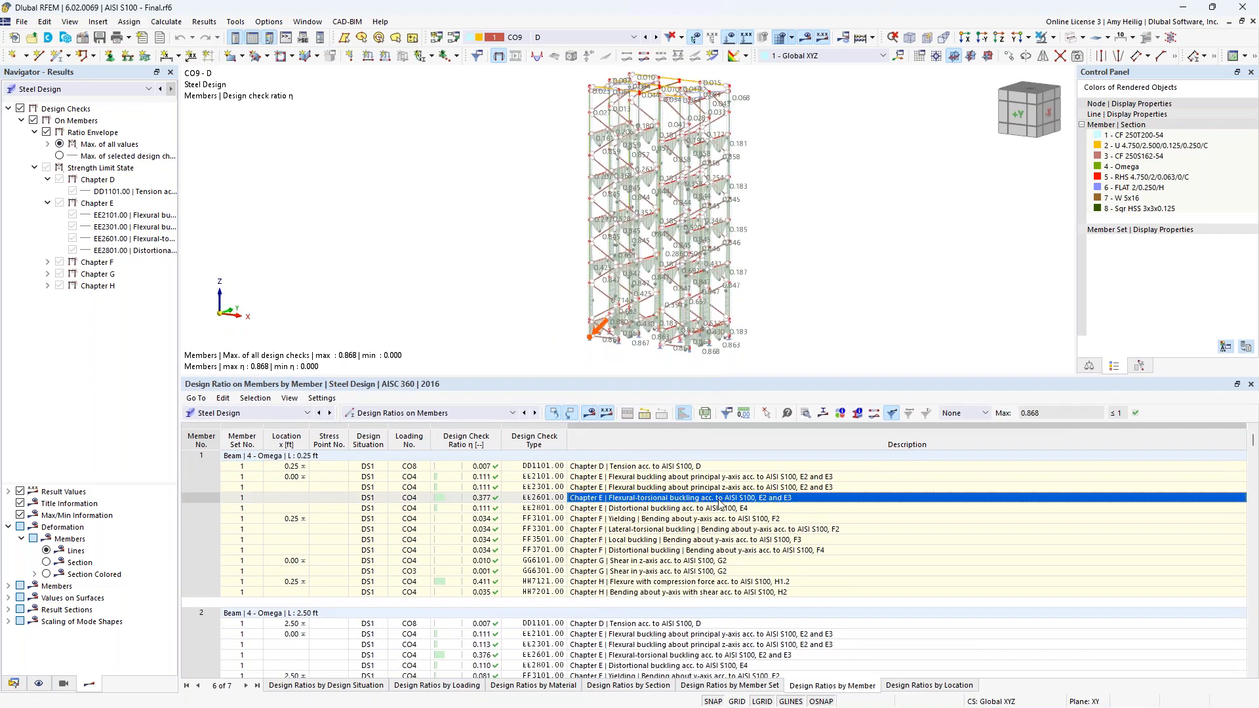
left_click(703, 593)
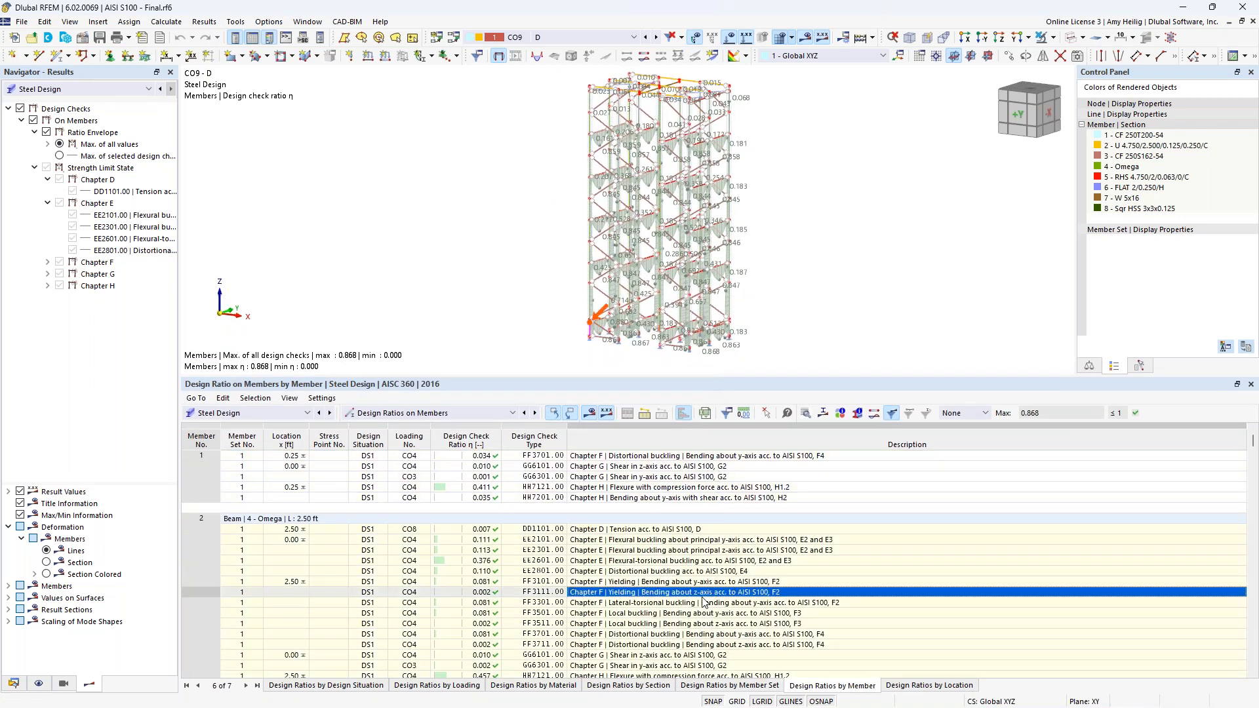
scroll(702, 600, "down", 6)
left_click(703, 613)
scroll(656, 590, "down", 5)
left_click(656, 666)
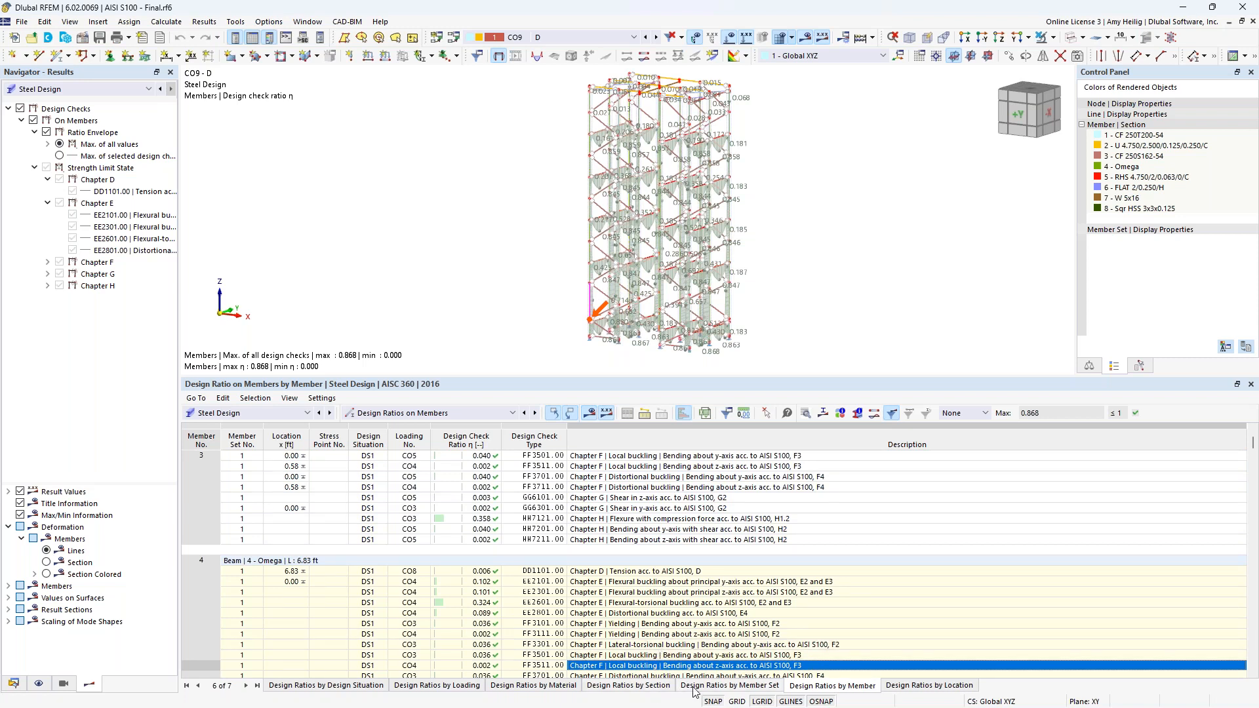
- Show the design ratios by section in an enlarged table and review the checks for the Omega columns and RHS 4.750/2/0.063/0/C beams
left_click(648, 687)
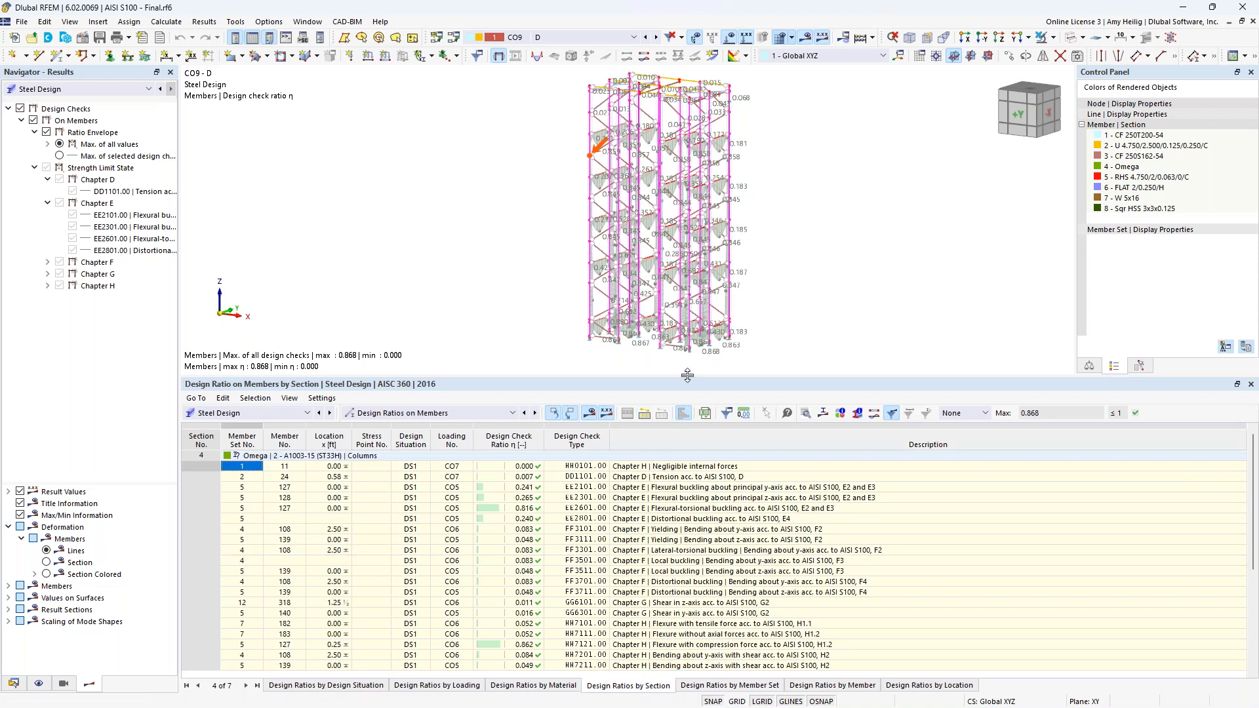
left_click_drag(688, 376, 685, 325)
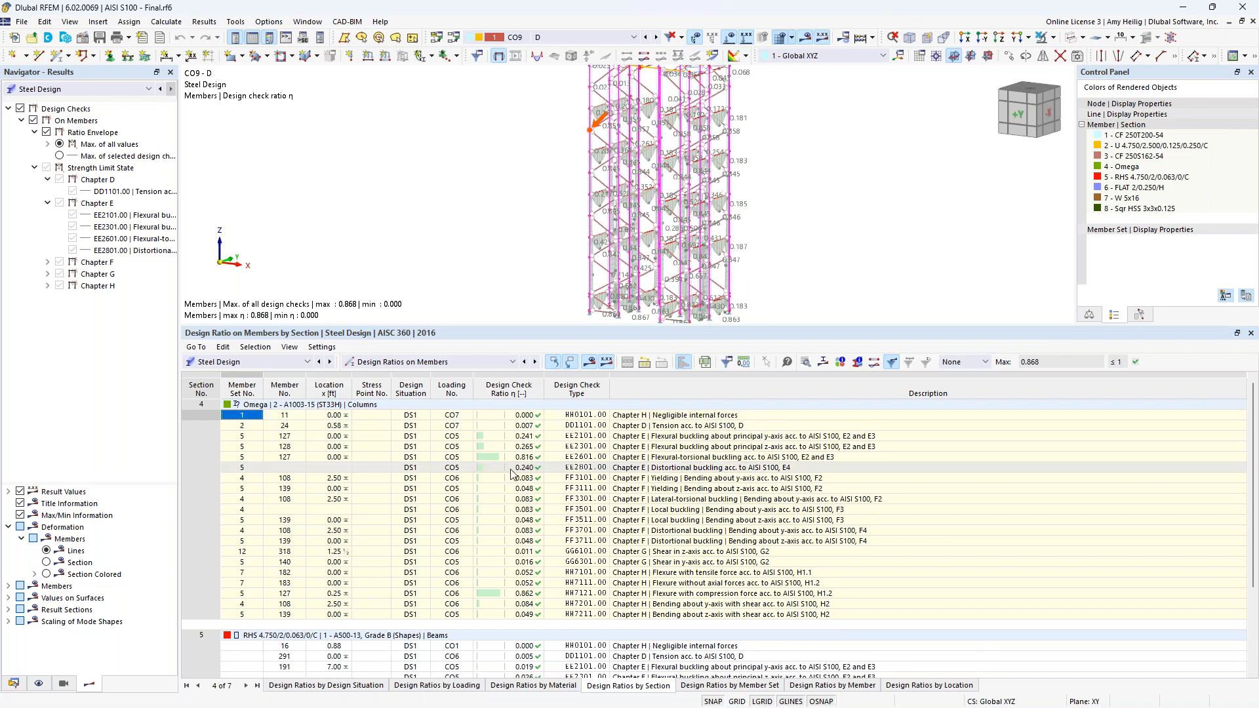
scroll(510, 476, "down", 3)
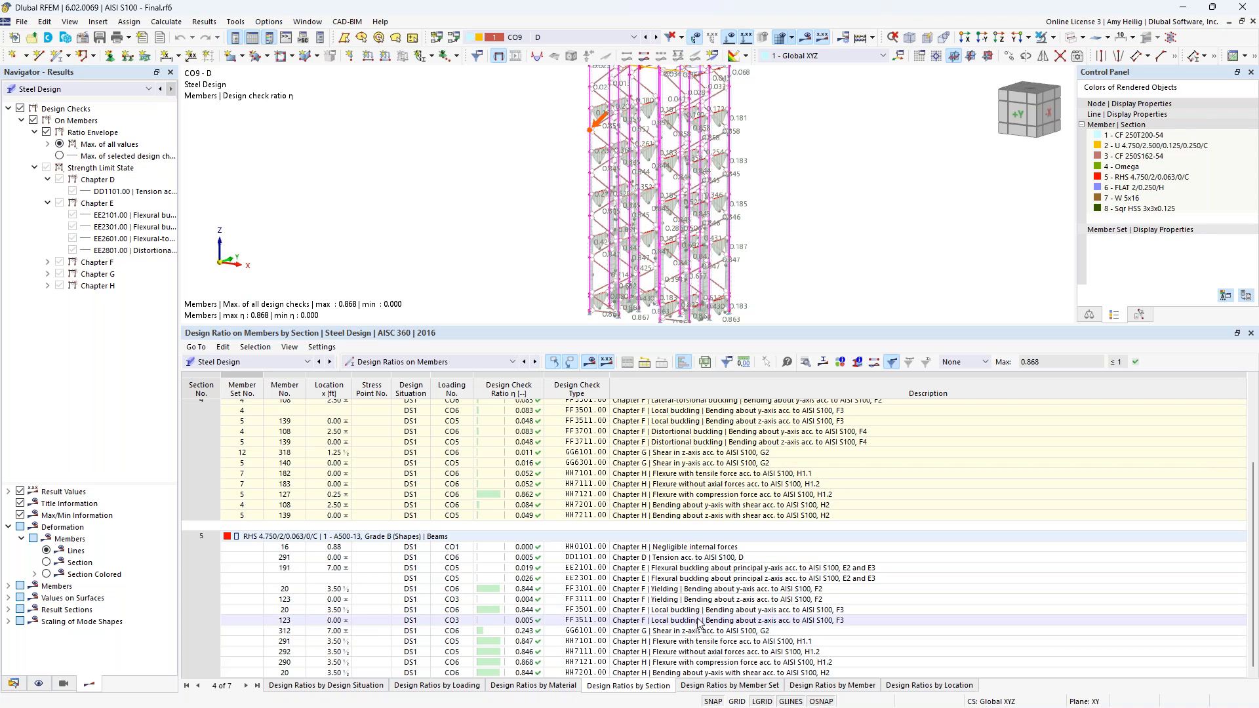
scroll(700, 623, "up", 3)
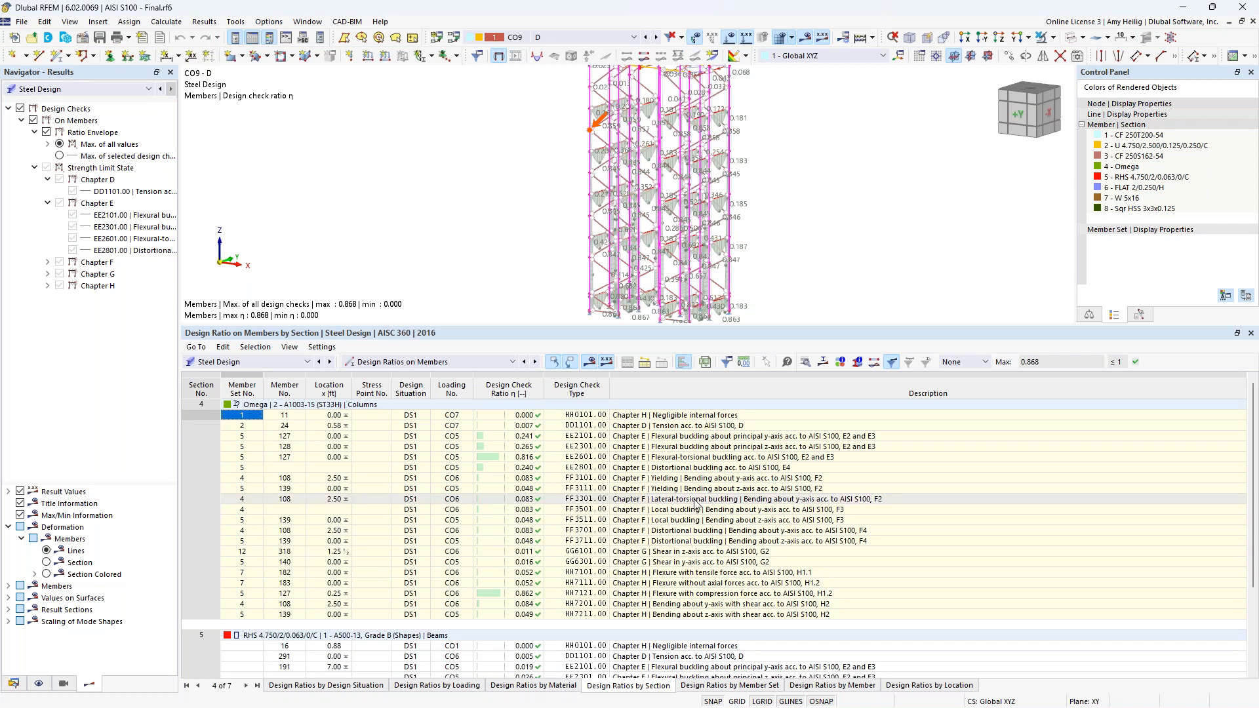
- Filter the design ratios to only the maximum value per section, and reset the filter to None
left_click(986, 362)
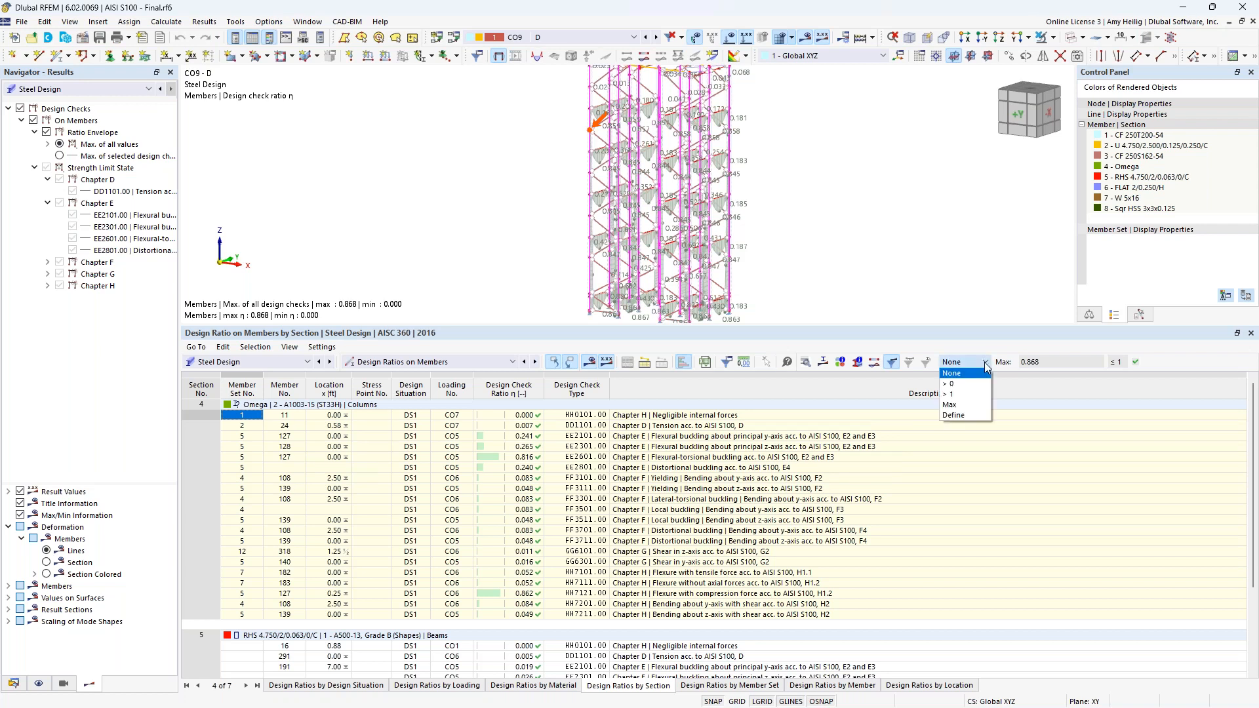
left_click(974, 406)
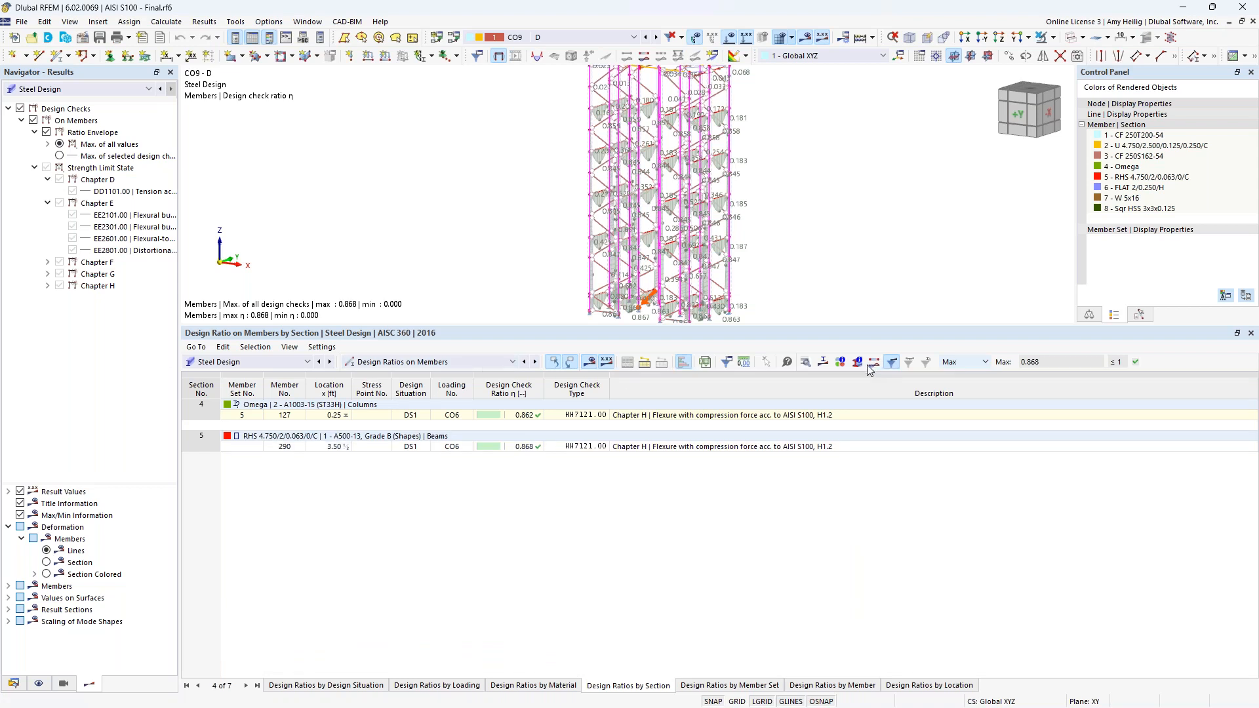
left_click(974, 362)
left_click(983, 365)
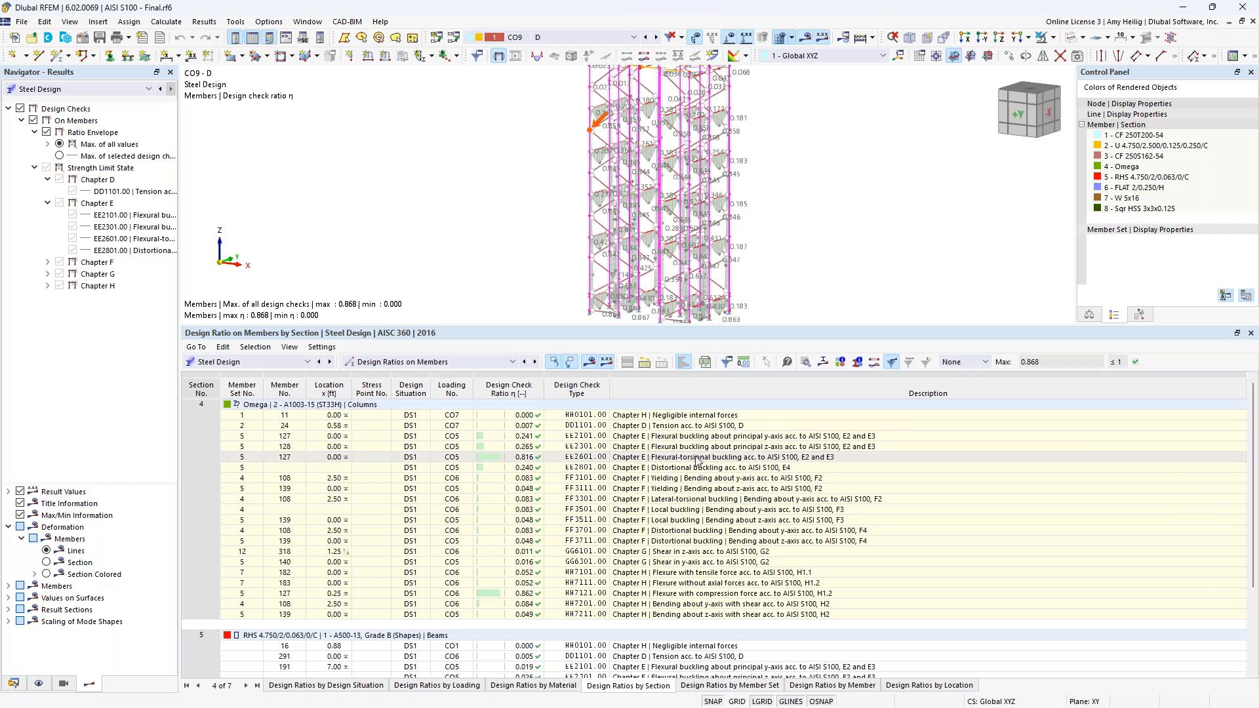
- Open the design check details for the Omega section's EE2601 flexural-torsional buckling check and examine its formulas, code references and symbol legend
left_click(697, 459)
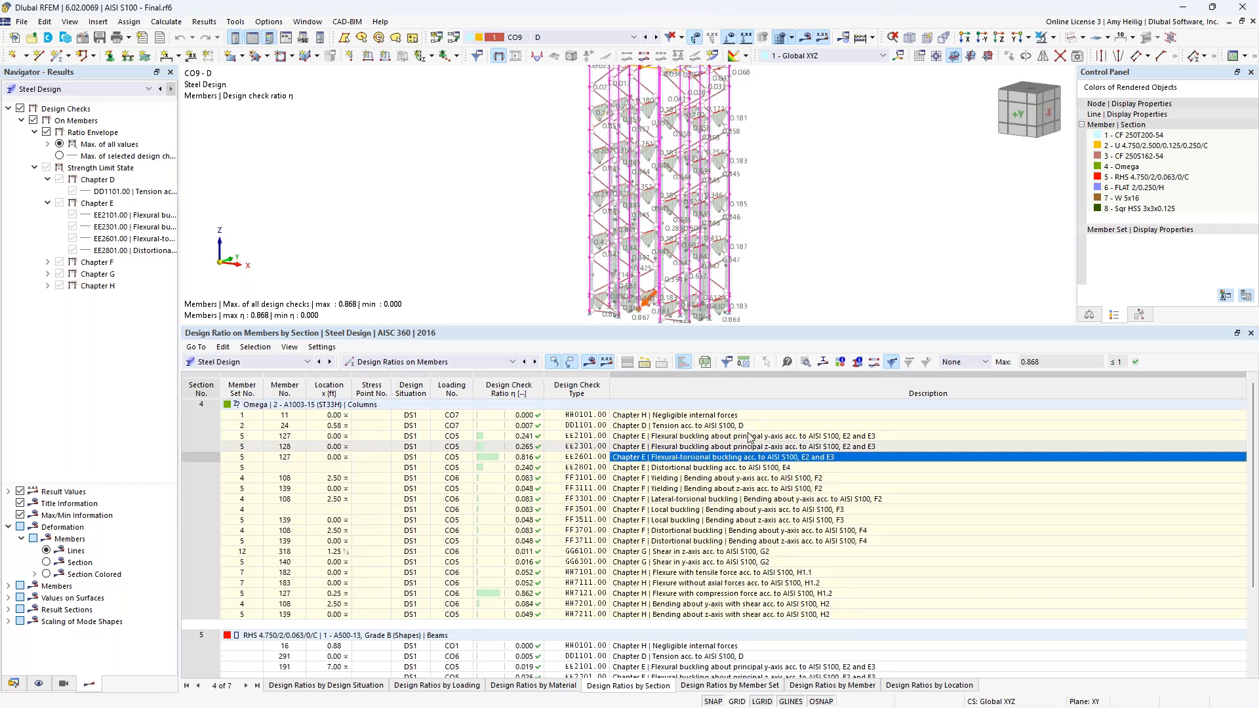
left_click(805, 362)
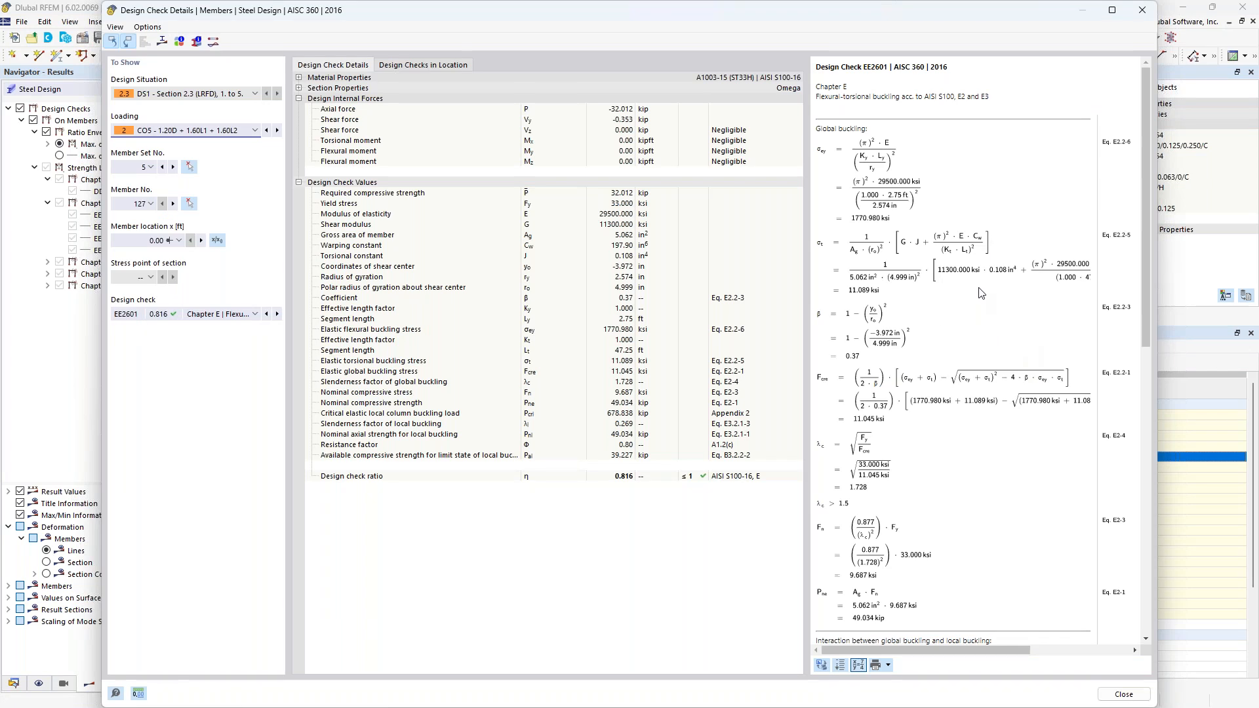
scroll(981, 292, "up", 2, "ctrl")
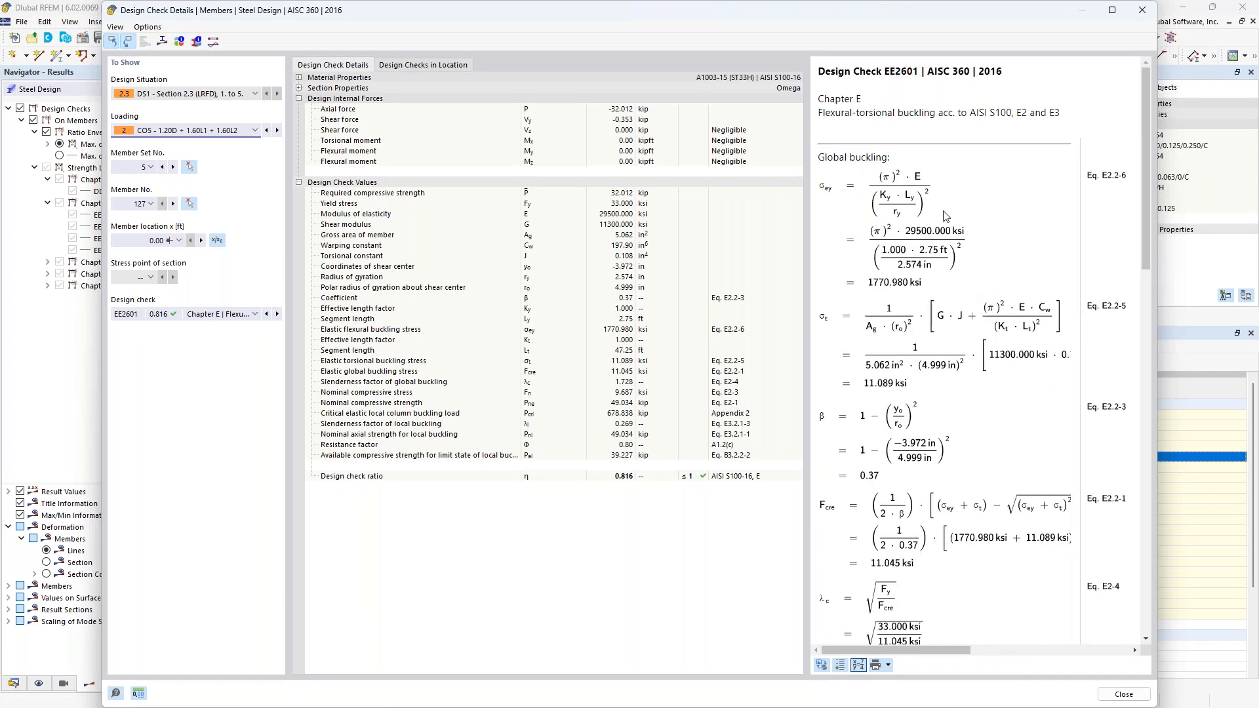
scroll(913, 264, "down", 3)
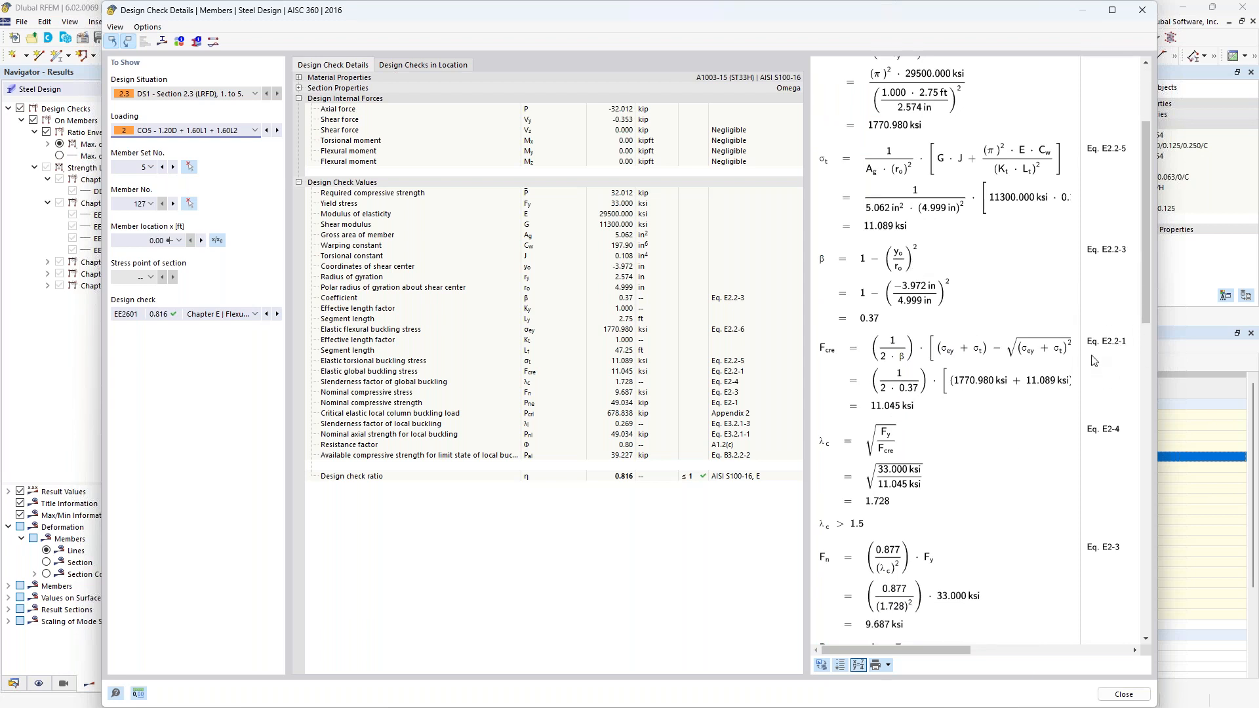
scroll(963, 382, "down", 15)
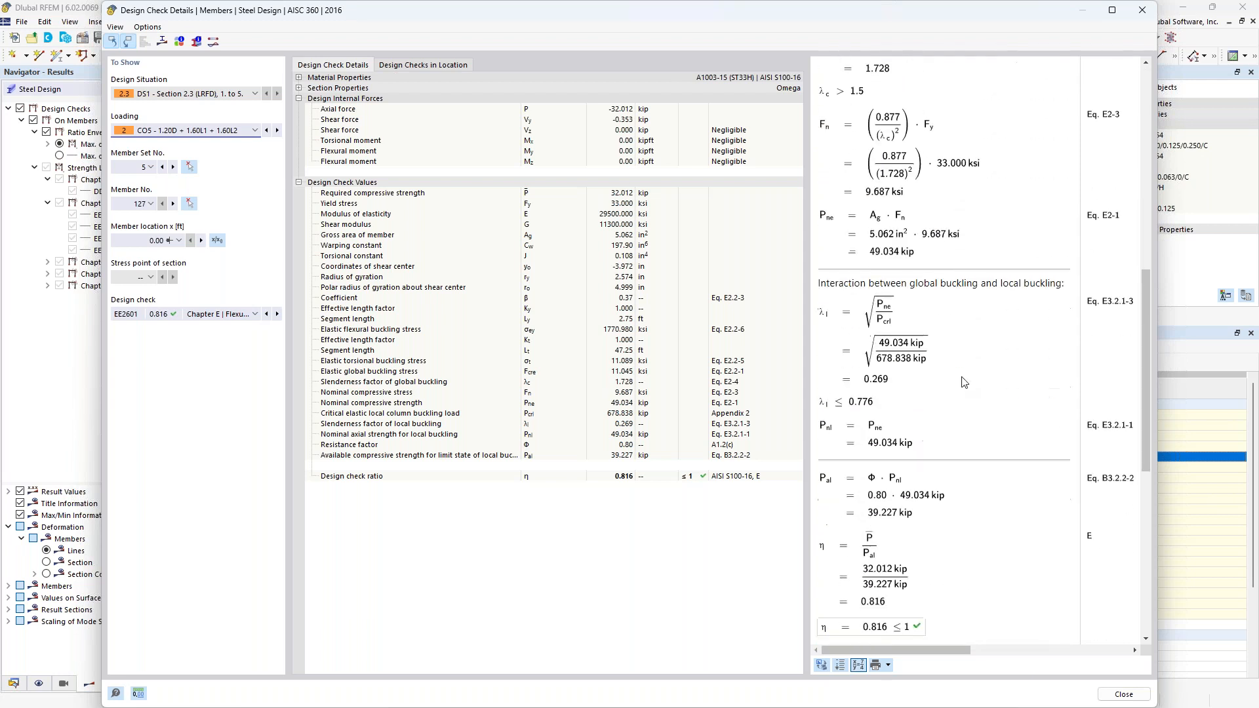
scroll(963, 383, "down", 2)
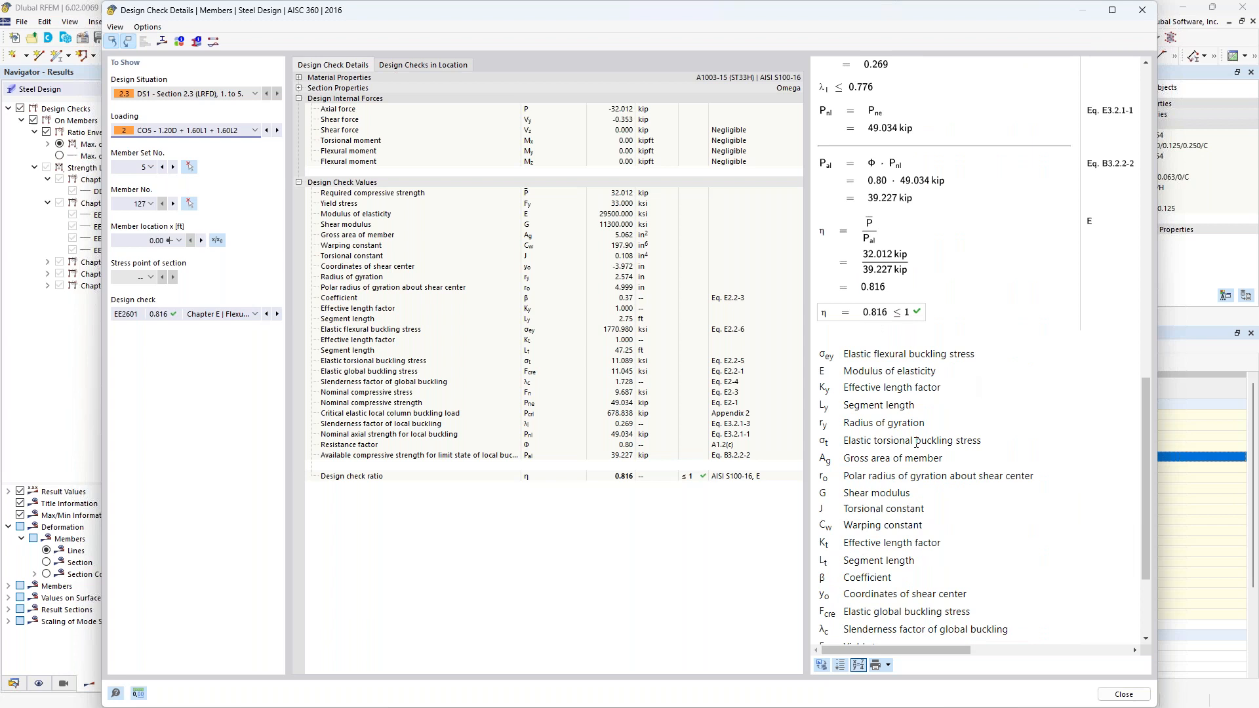
scroll(916, 444, "up", 1)
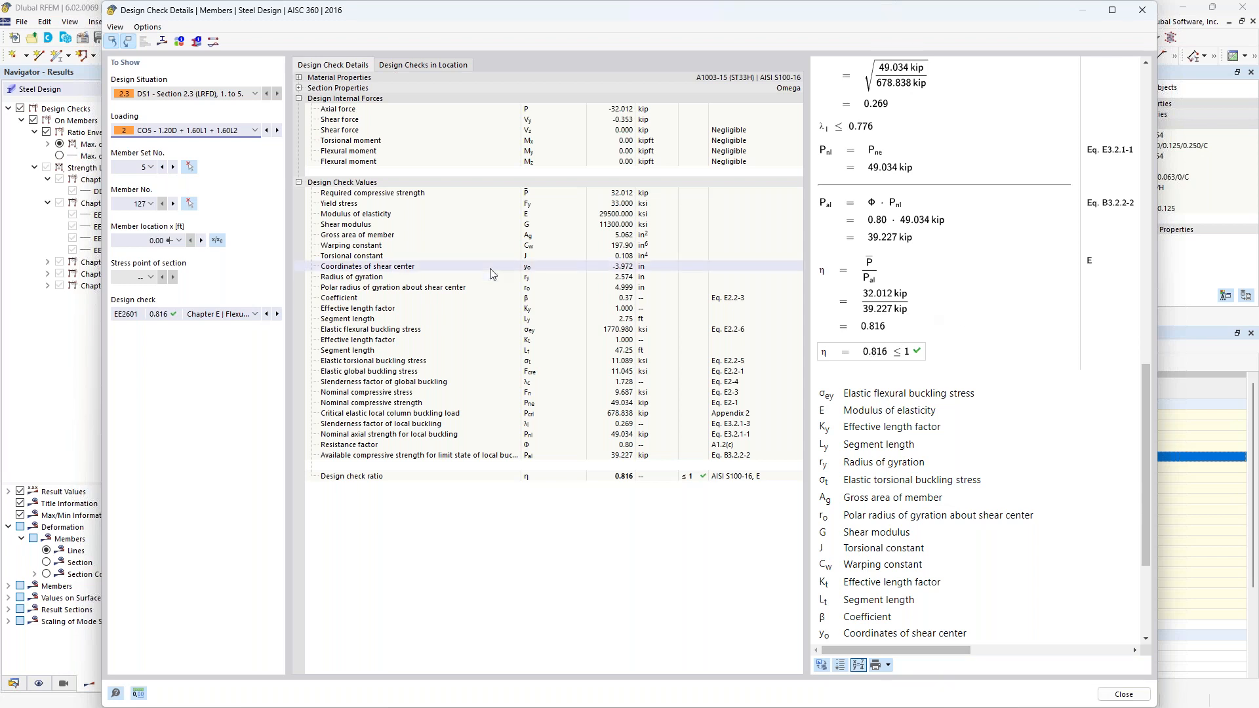
- Switch the details to check EE2101, flexural buckling about the principal y-axis, and review its equations
left_click(256, 314)
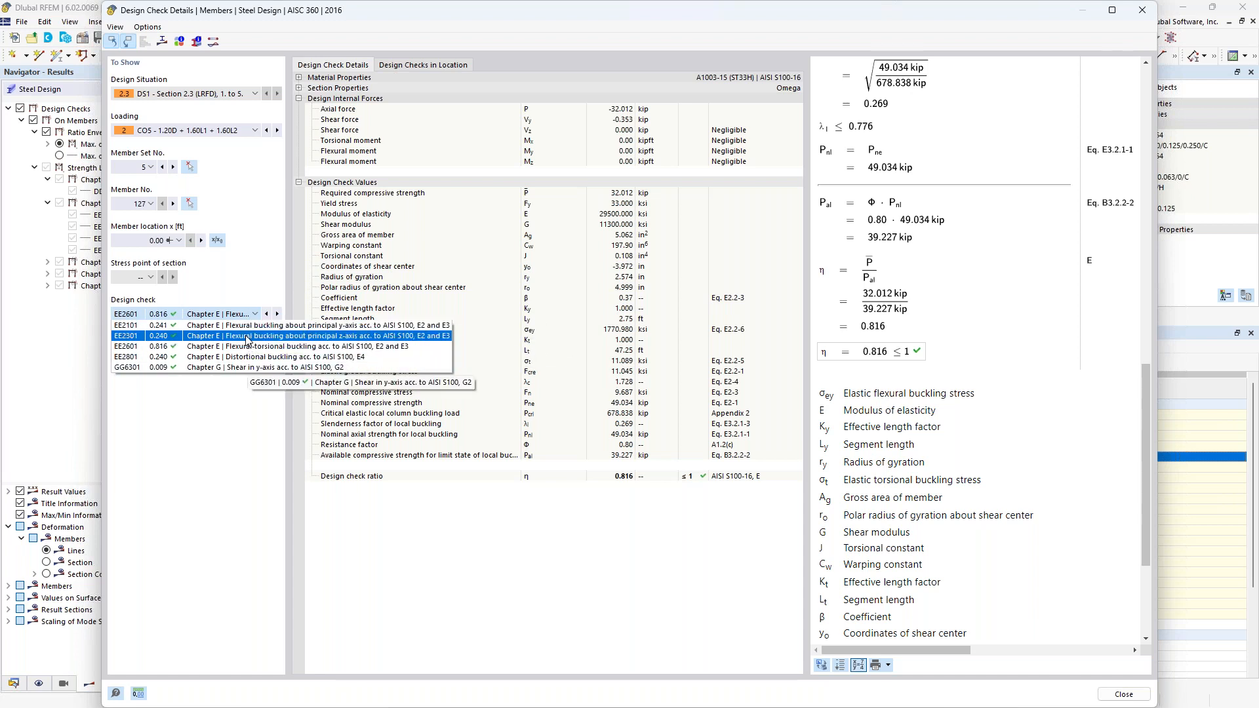
left_click(247, 328)
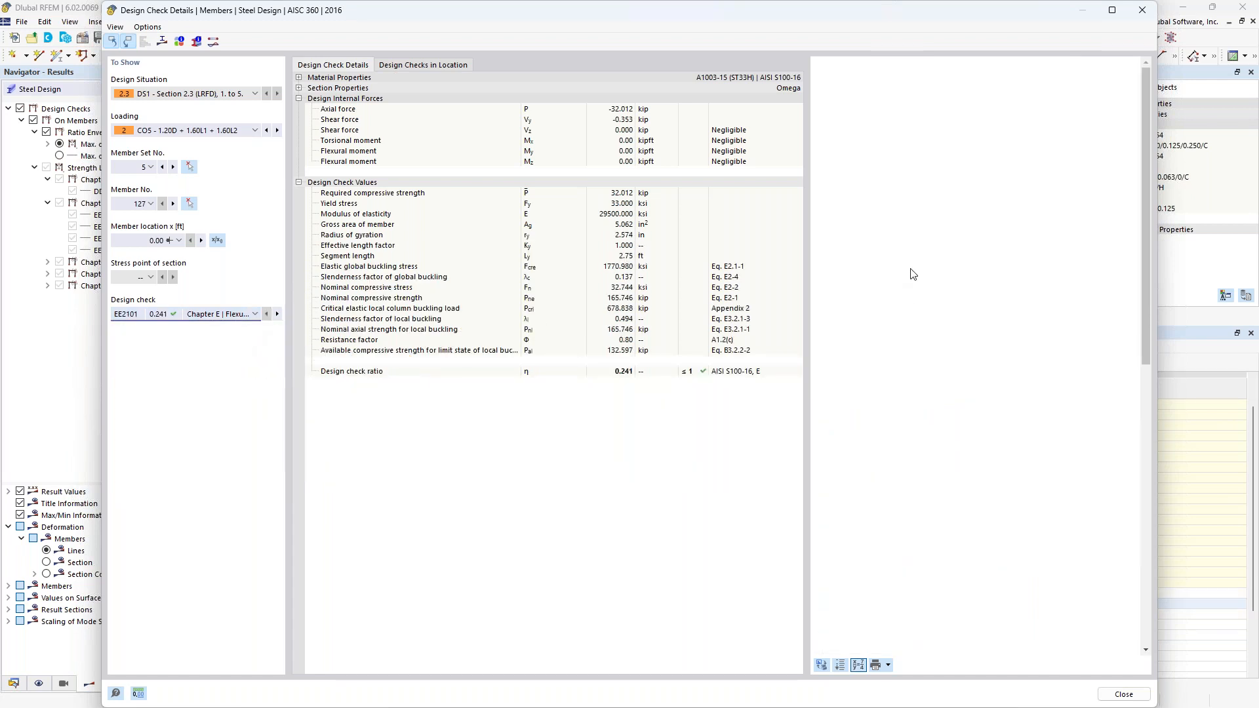
scroll(911, 272, "down", 3)
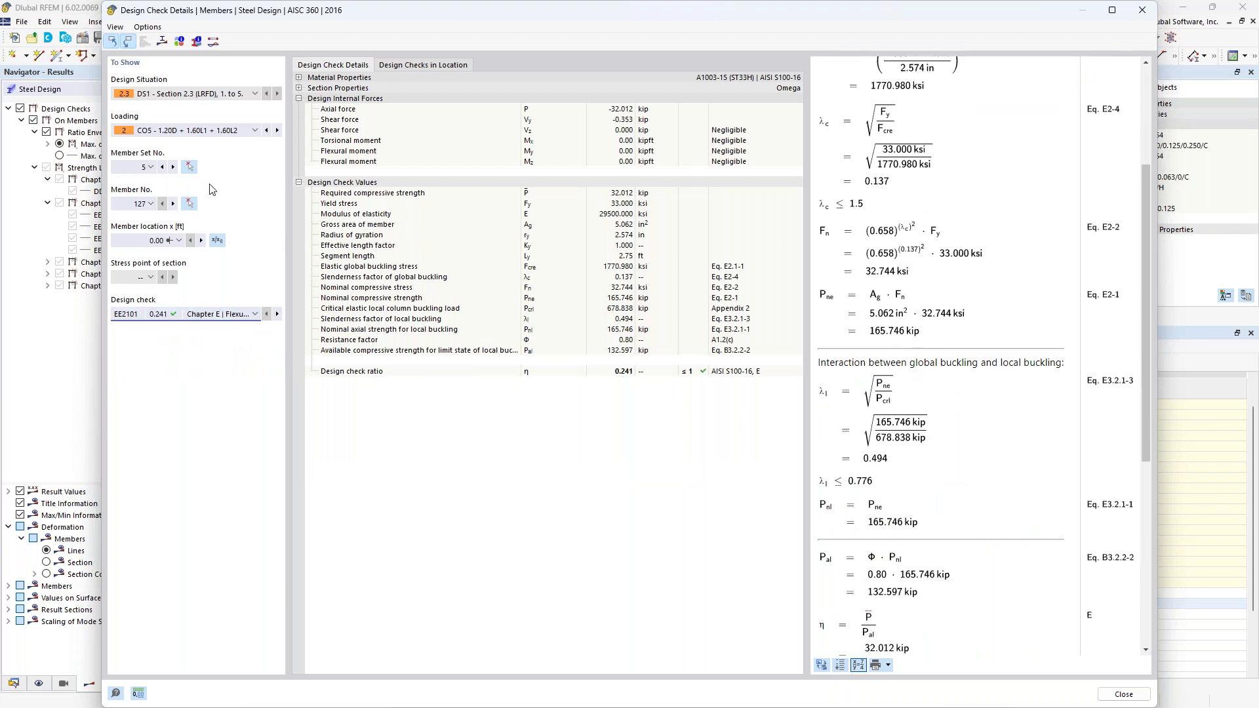
- View the Omega section's stress diagrams for total normal, total shear and von Mises equivalent stress, and close the design check details
left_click(162, 40)
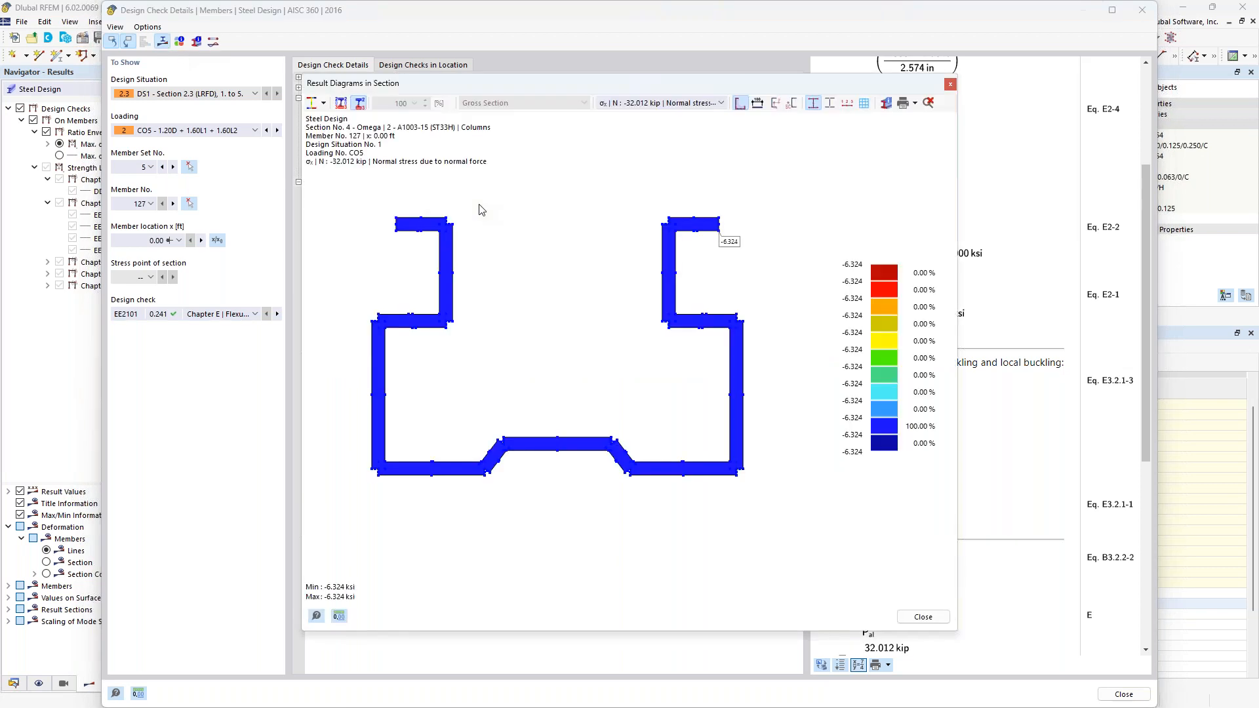
left_click(324, 103)
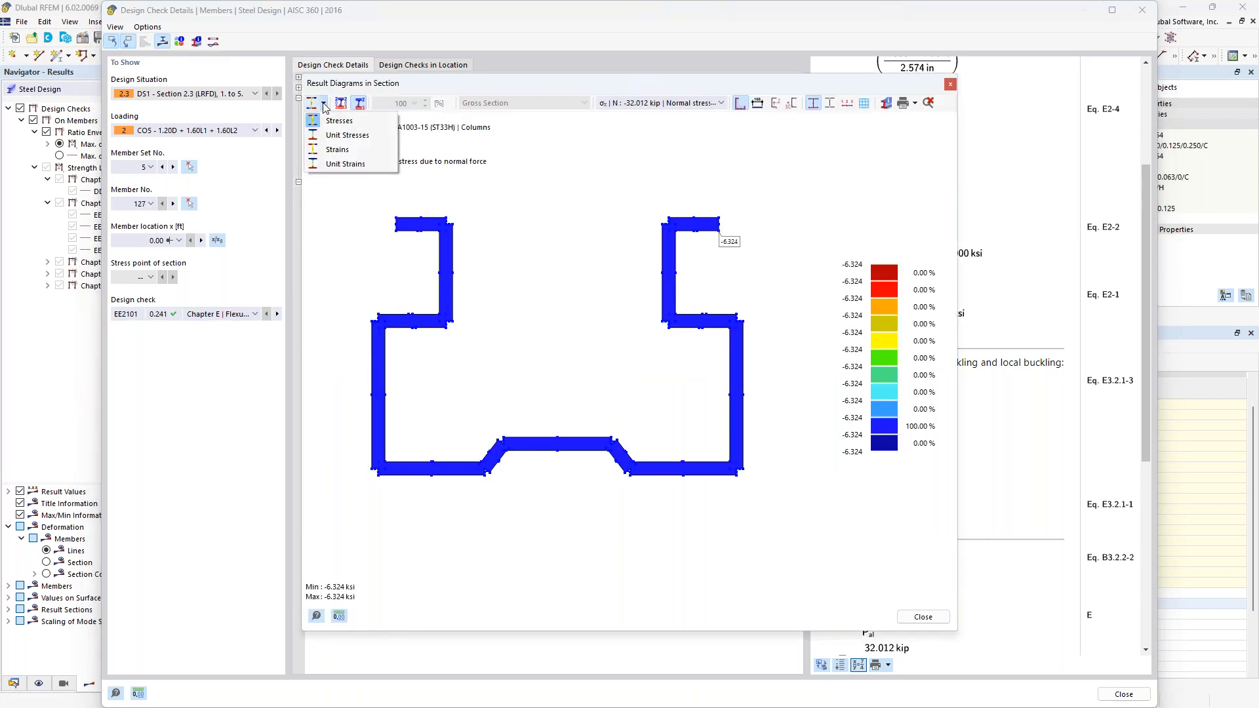
left_click(372, 122)
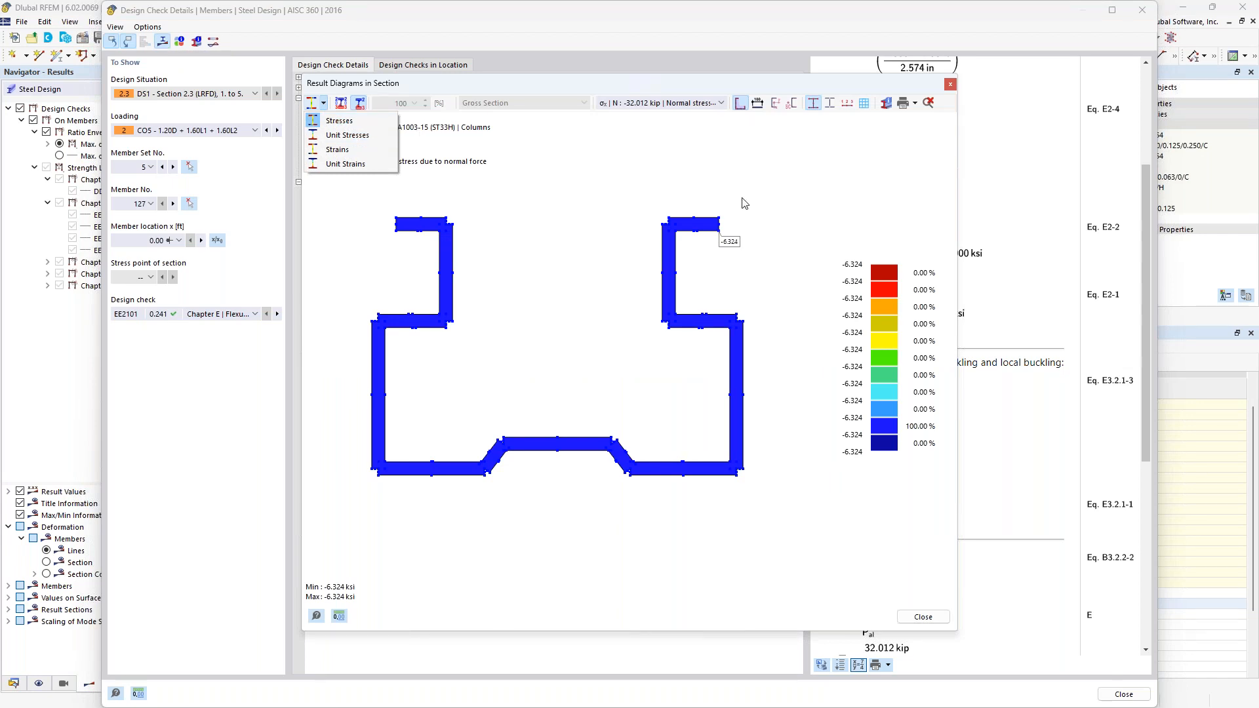
left_click(721, 104)
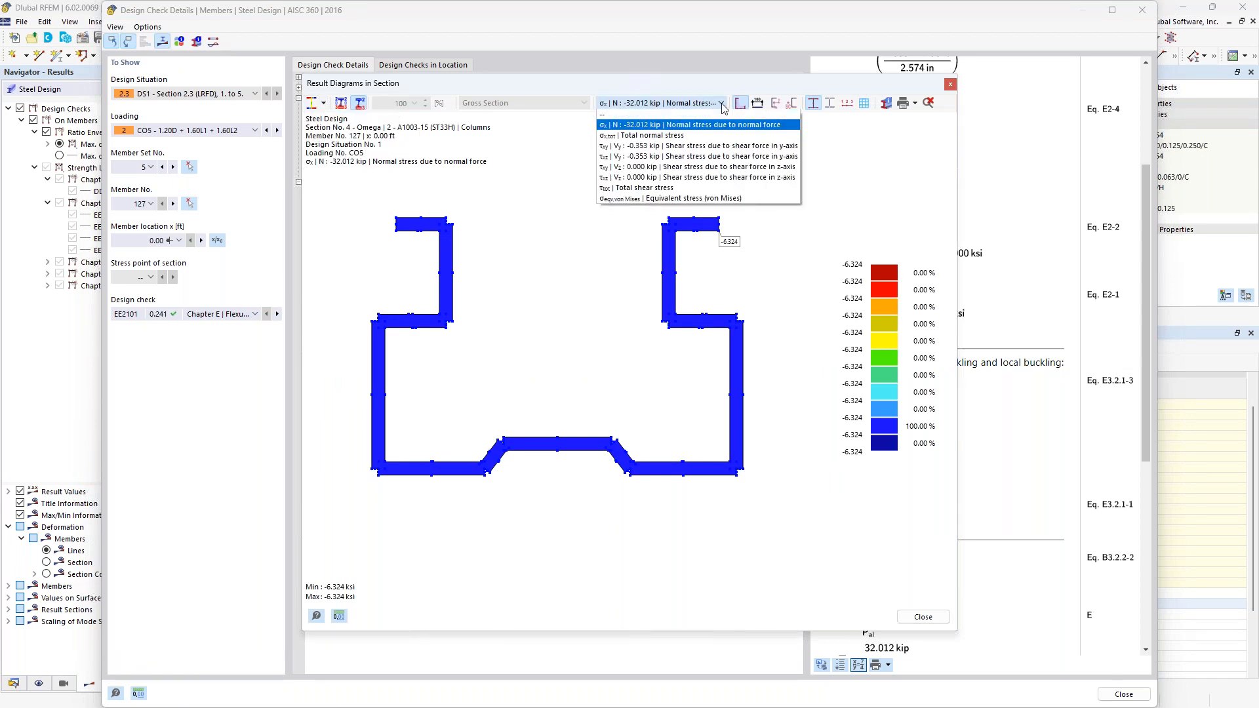
left_click(695, 136)
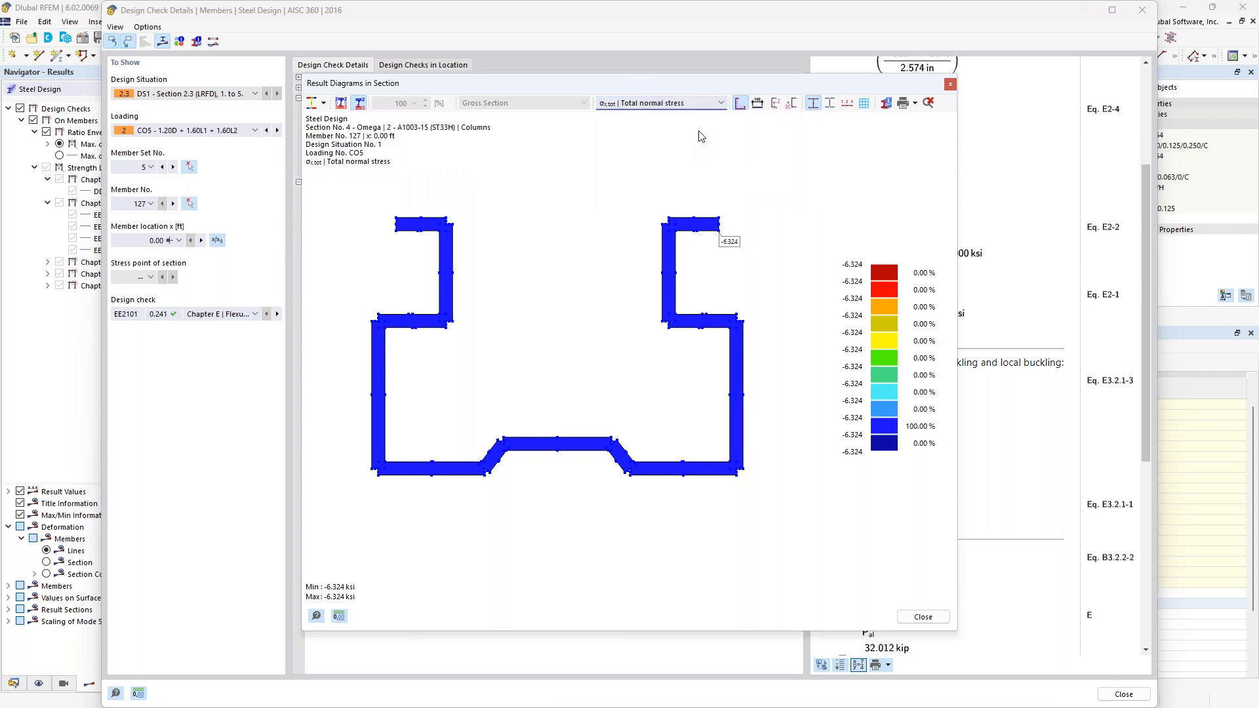
left_click(722, 104)
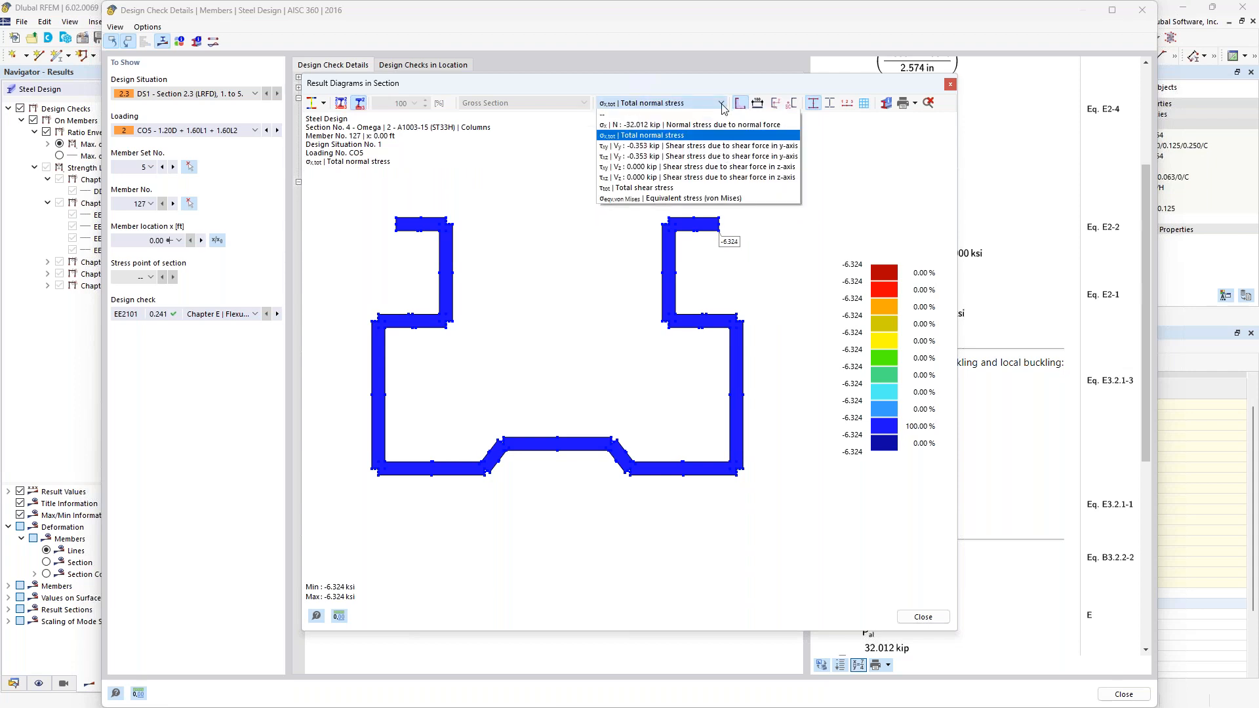
left_click(686, 188)
left_click(722, 105)
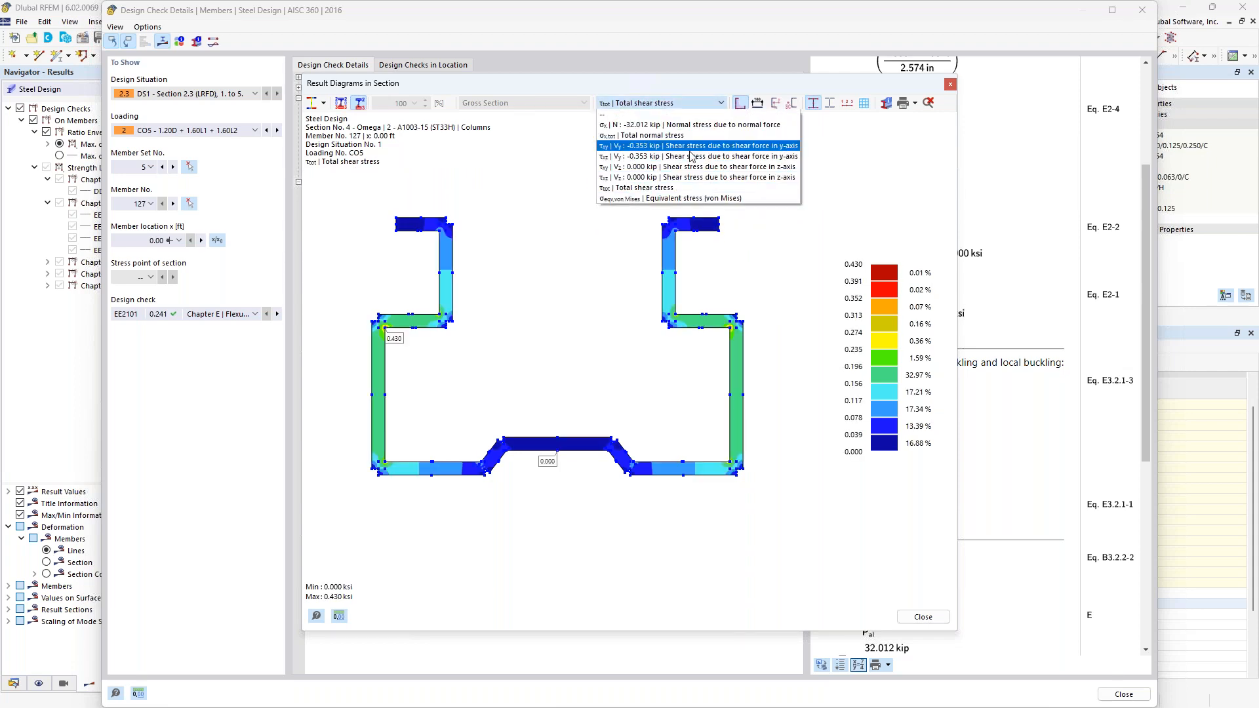
left_click(674, 199)
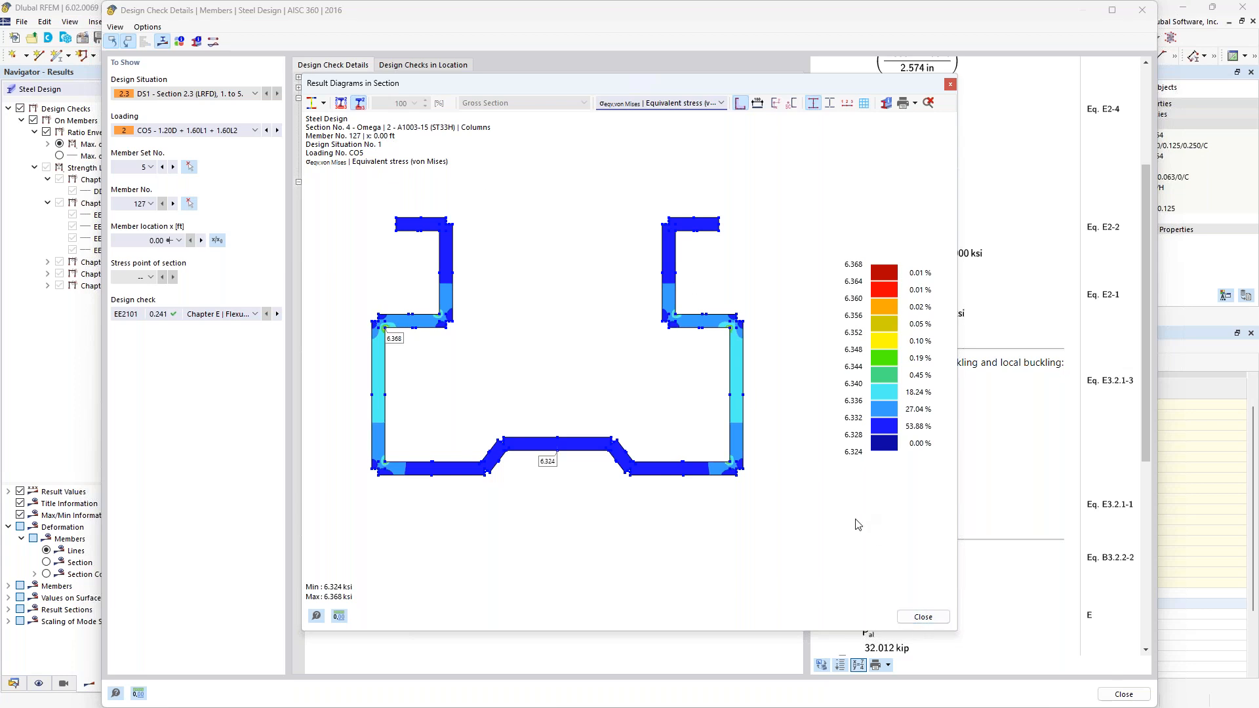
left_click(923, 617)
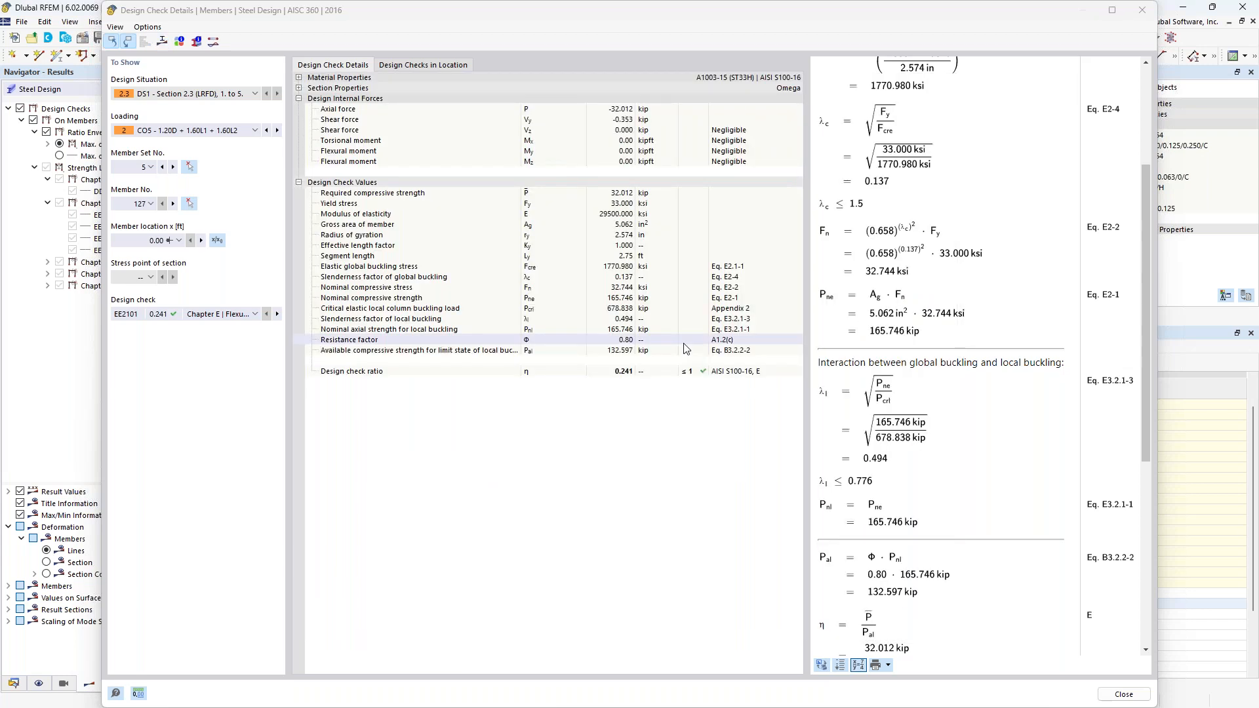
left_click(1115, 695)
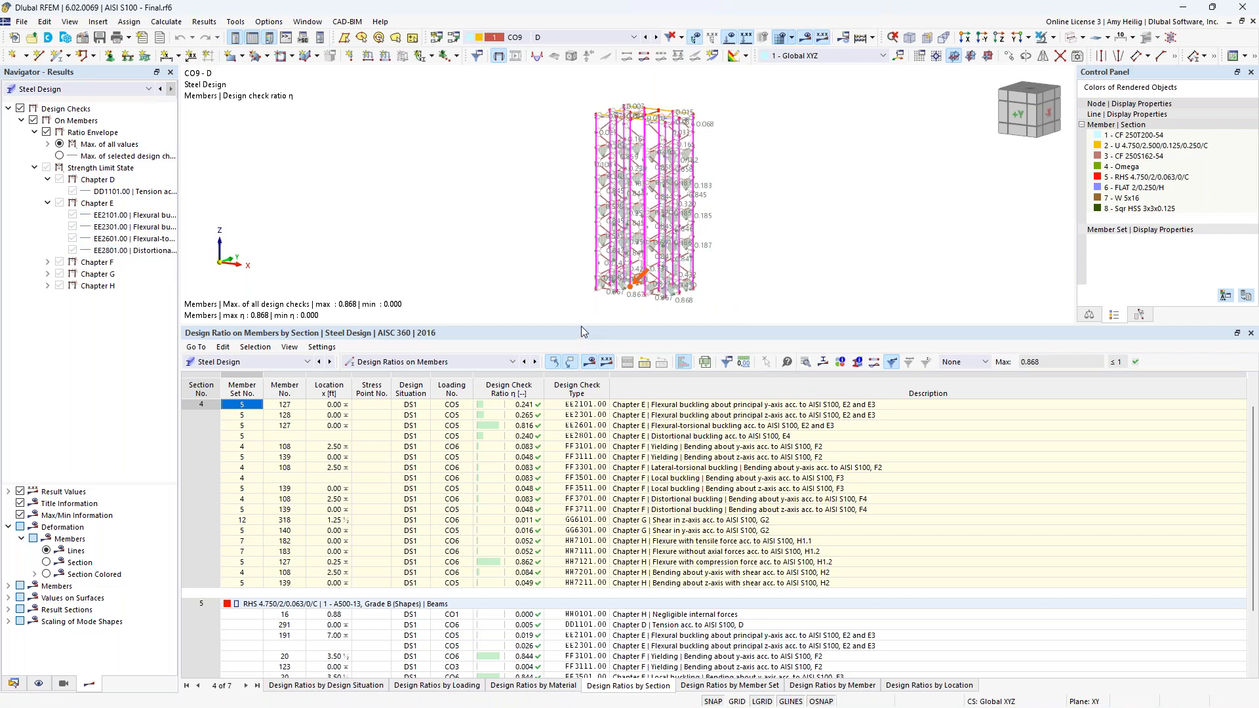
- Enlarge the model view and list the individual Chapter F design checks in the results navigator
left_click_drag(581, 327, 593, 482)
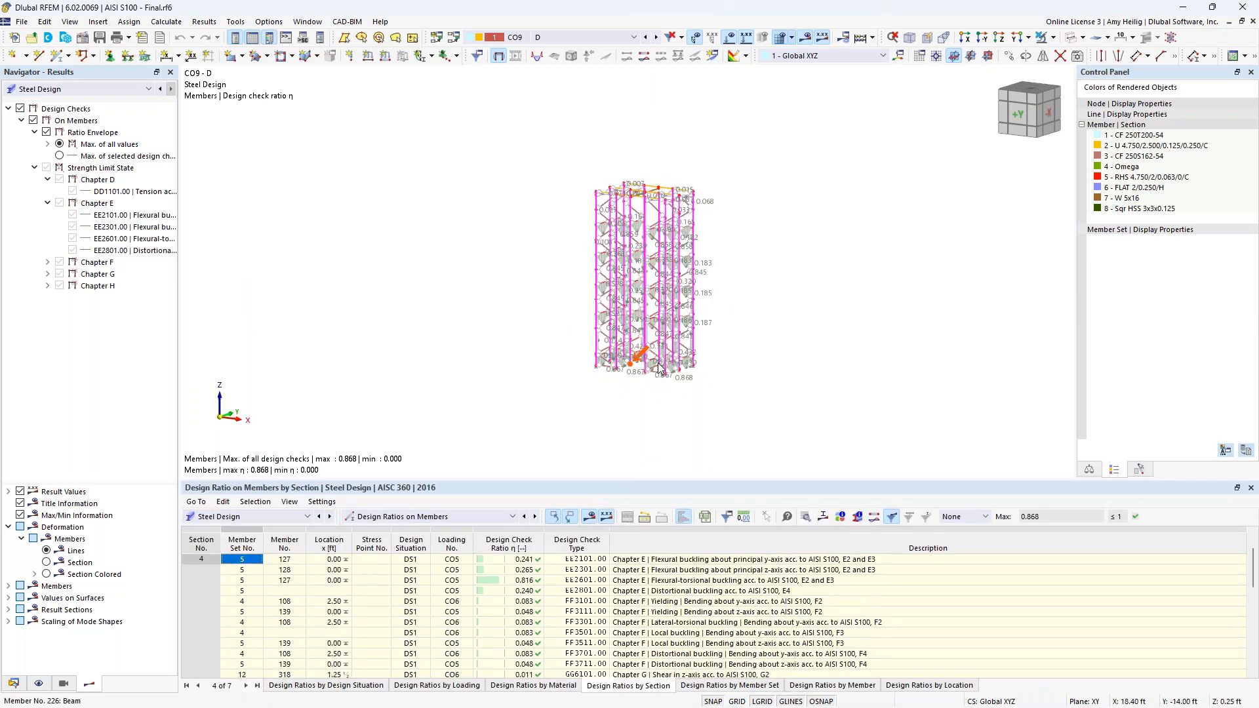
scroll(659, 315, "up", 3)
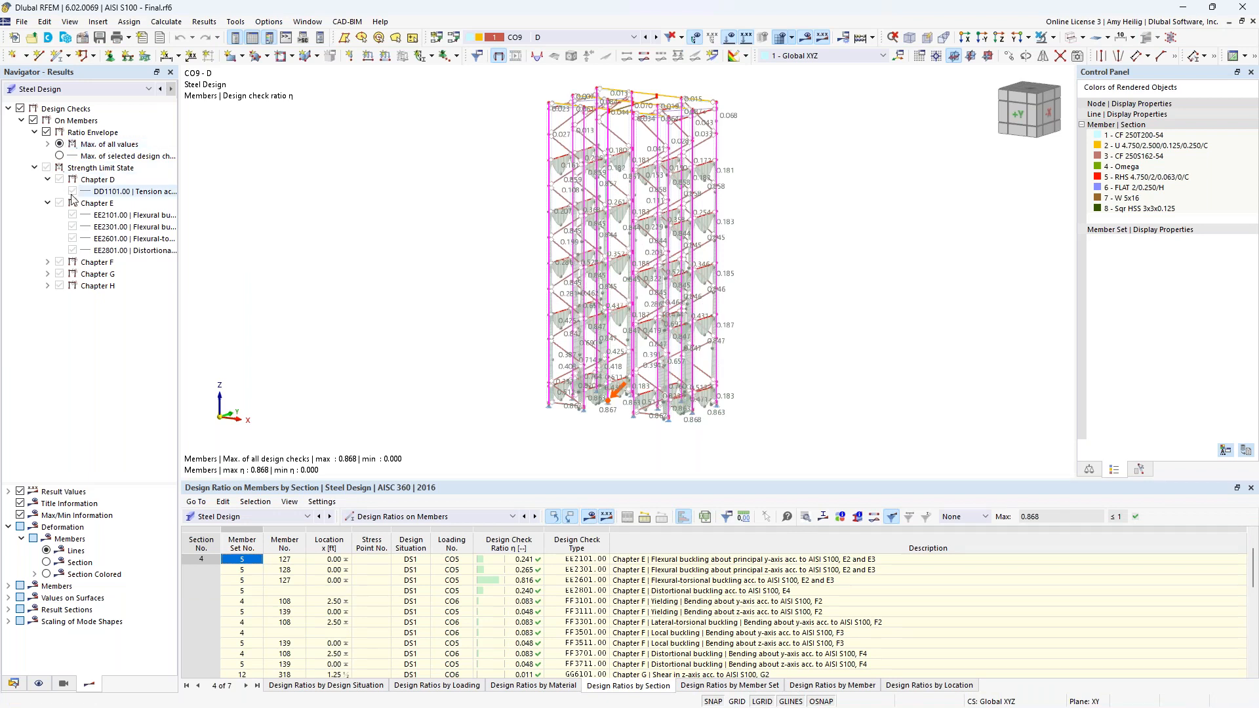
left_click(48, 262)
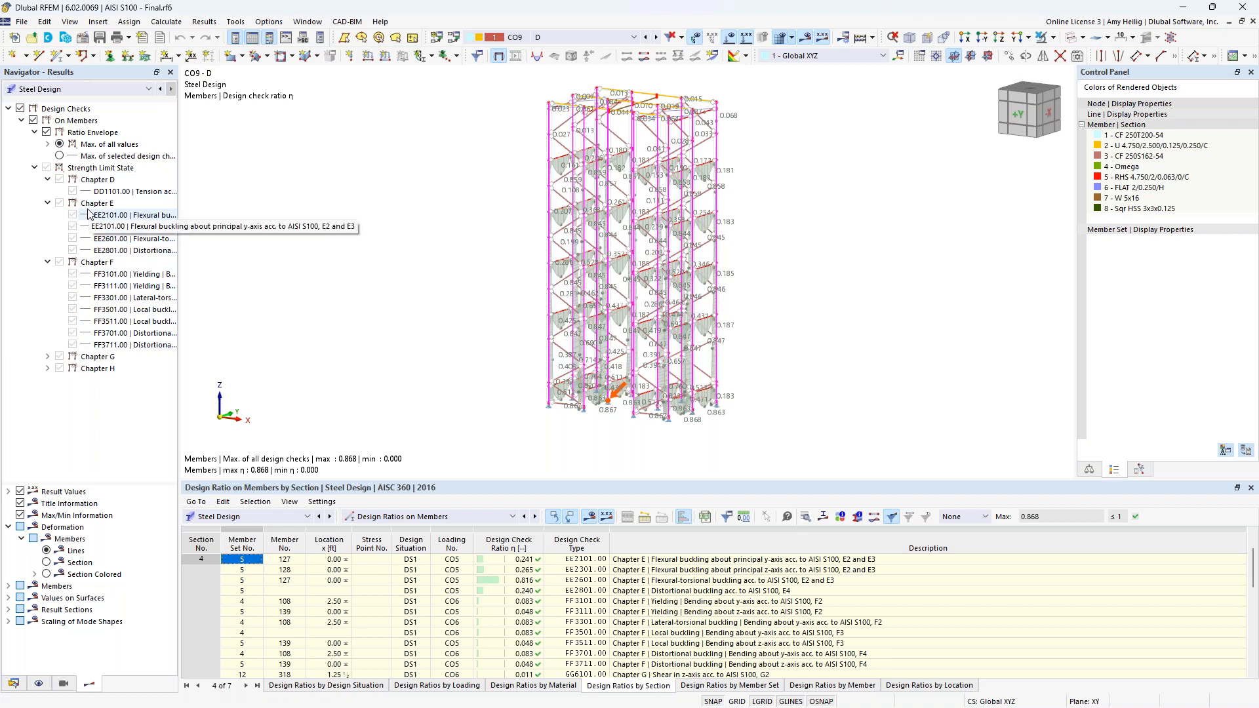
- Display the Static Analysis displacements for load combination CO5 with the loads hidden and member deformation shown as Section Colored
left_click(75, 90)
left_click(77, 101)
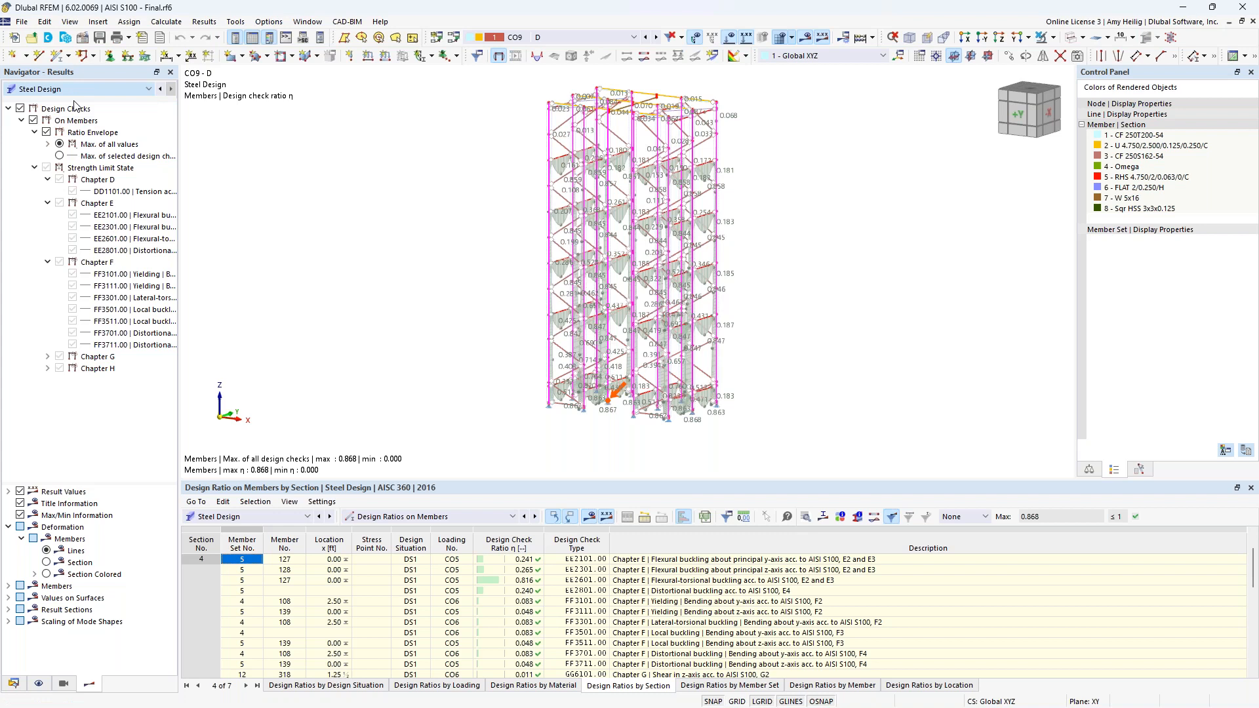
left_click(570, 38)
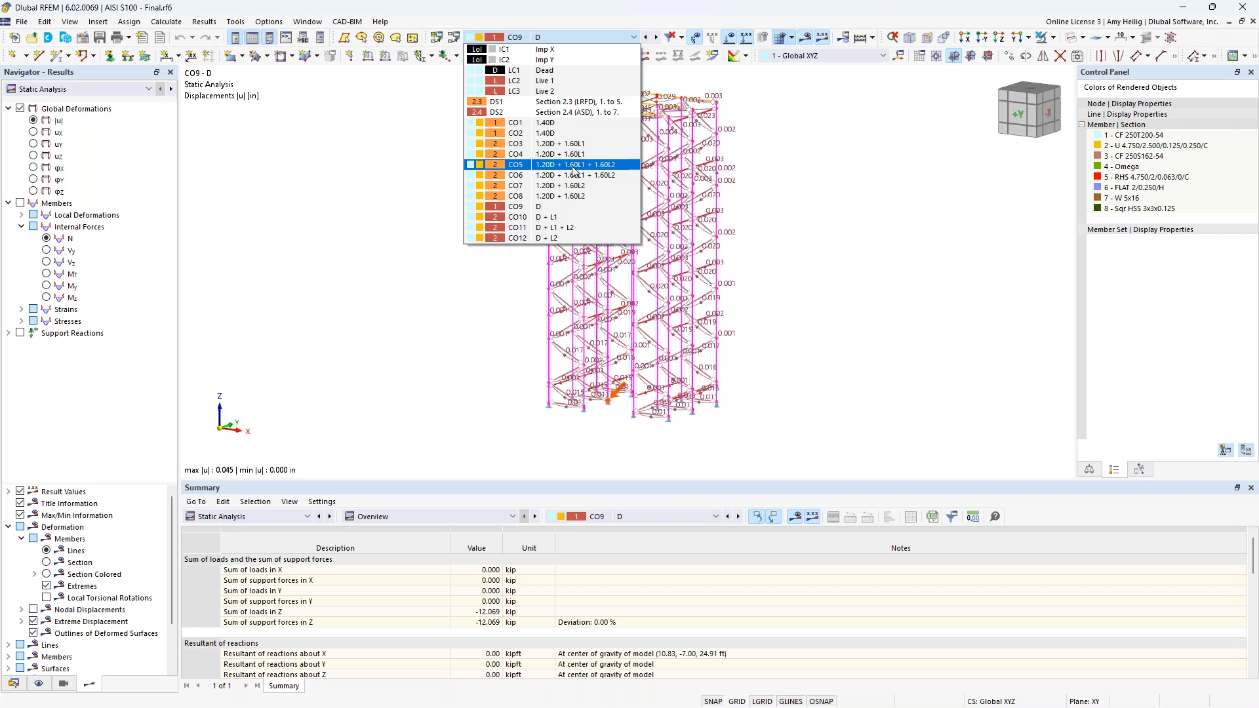
left_click(572, 170)
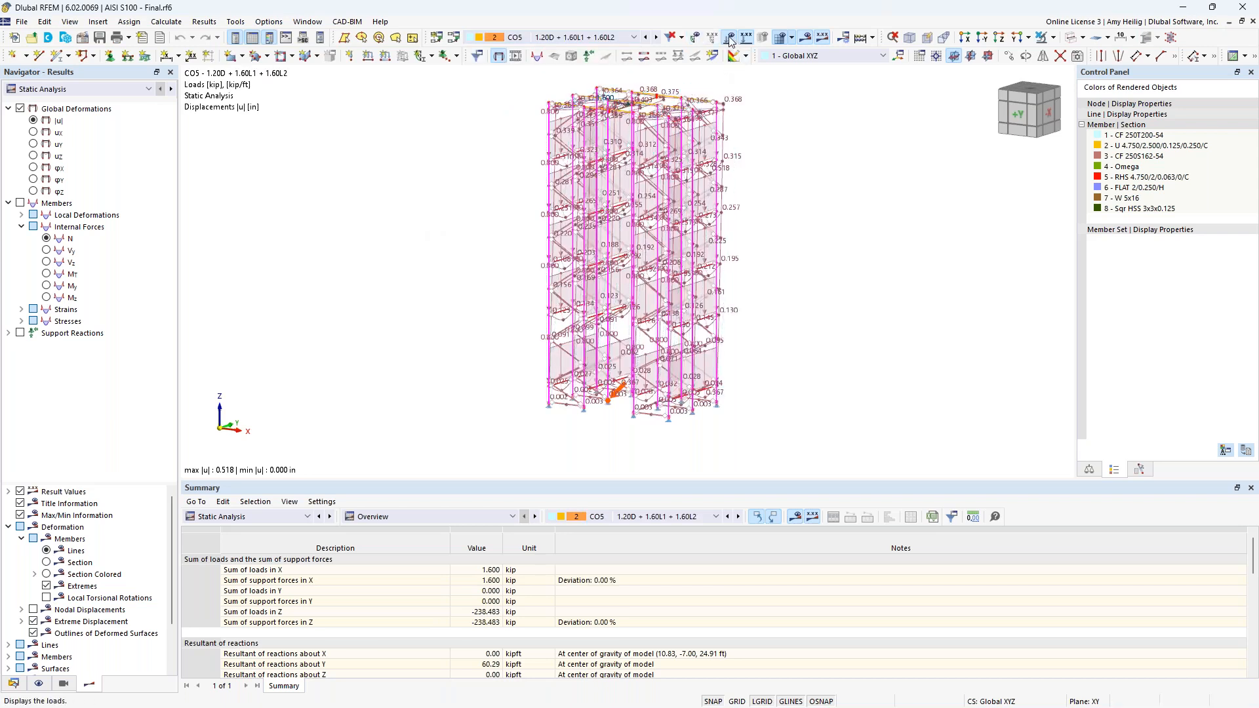
left_click(690, 34)
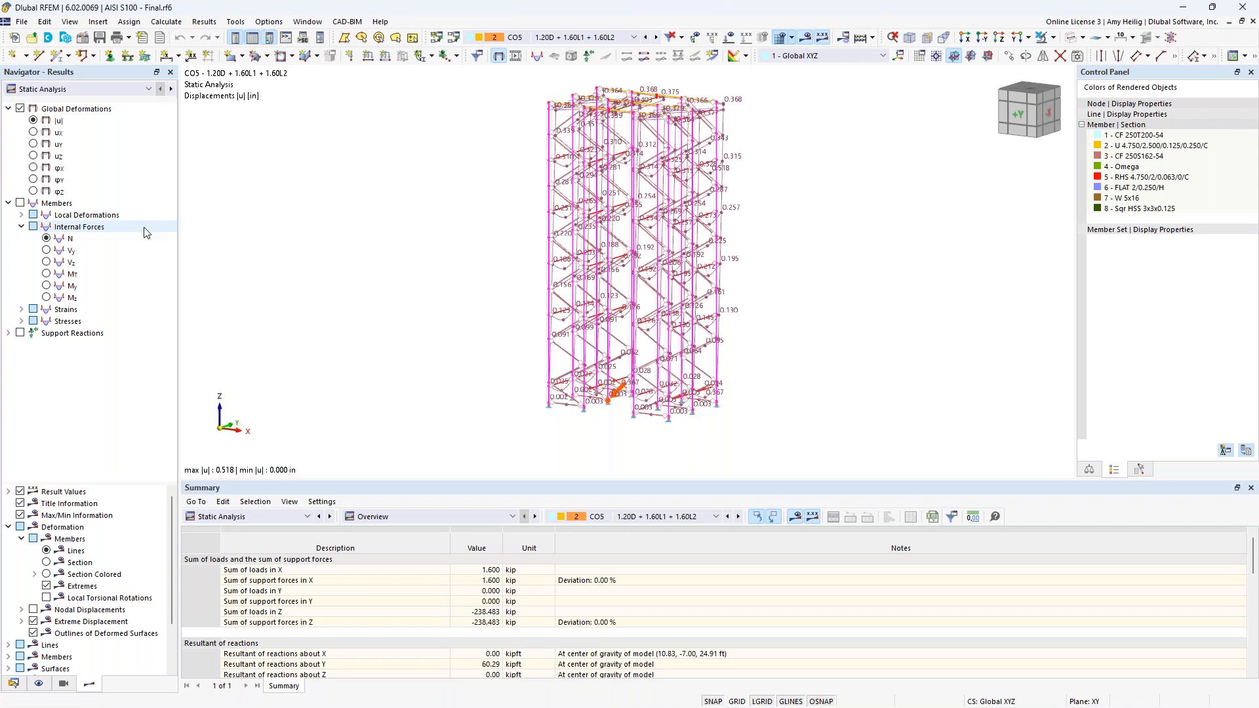
left_click(47, 575)
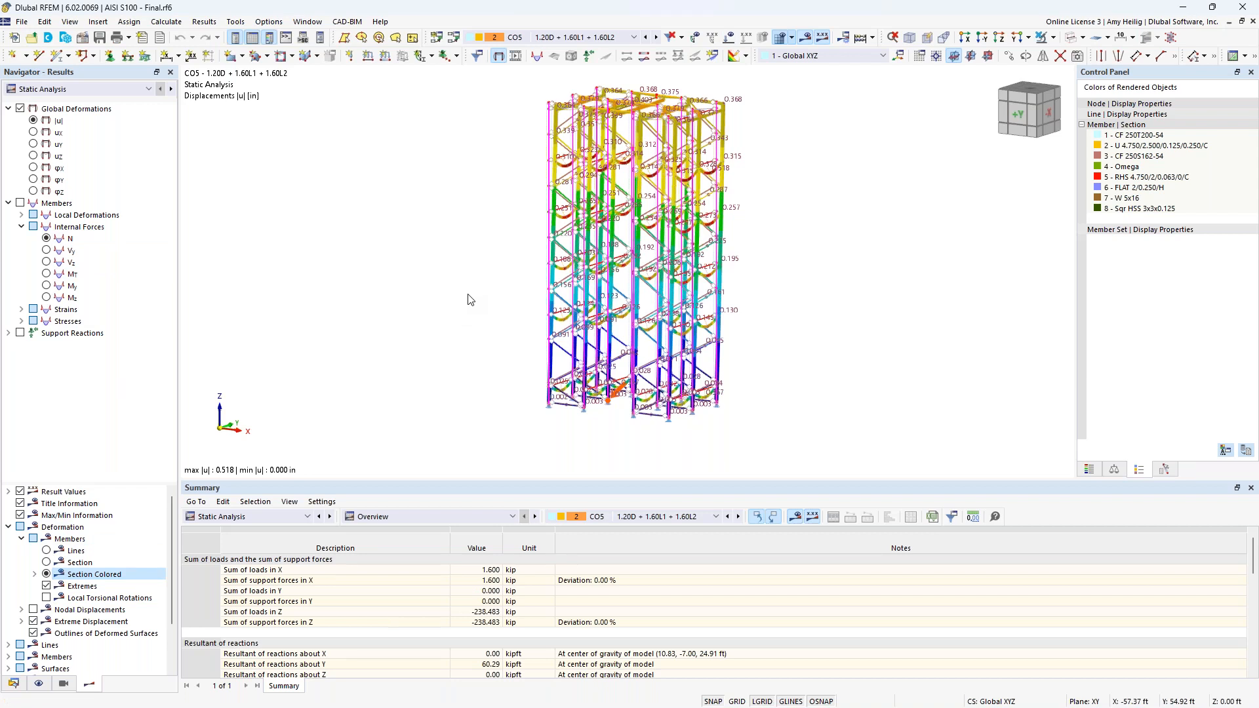
- Display the members' internal forces N, Vz and My for load combination CO5 on the rack model
left_click(20, 204)
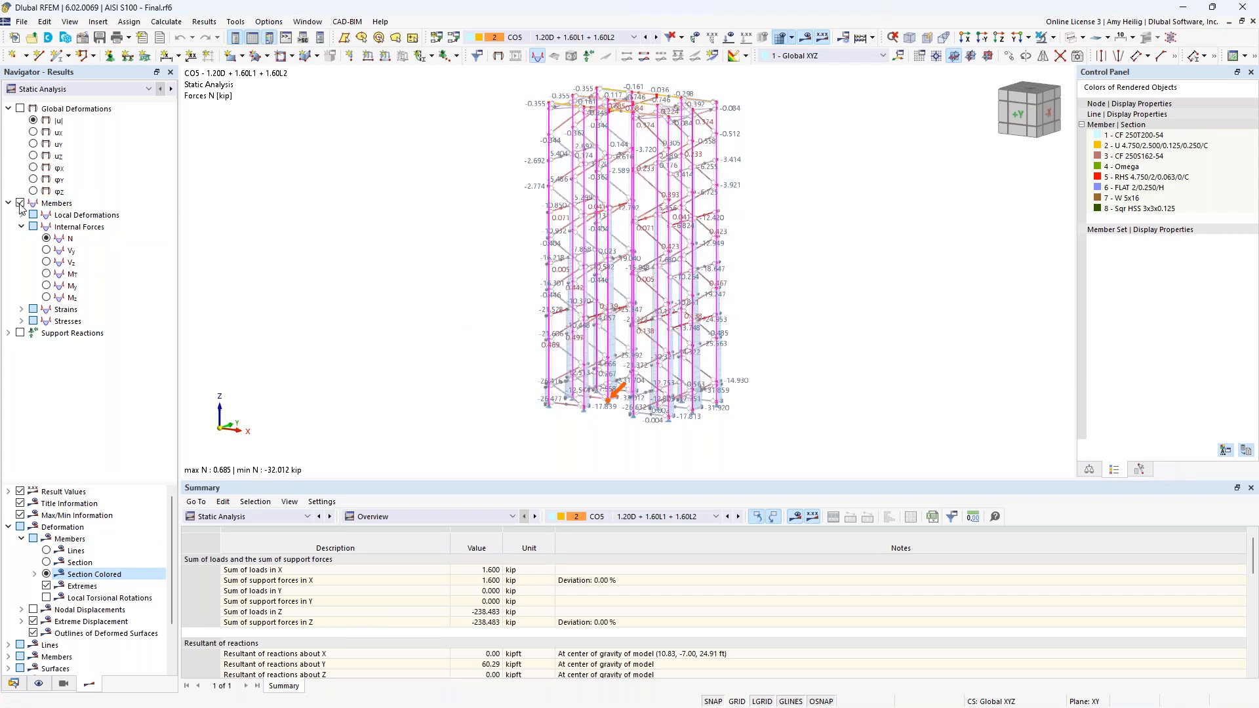
left_click(46, 262)
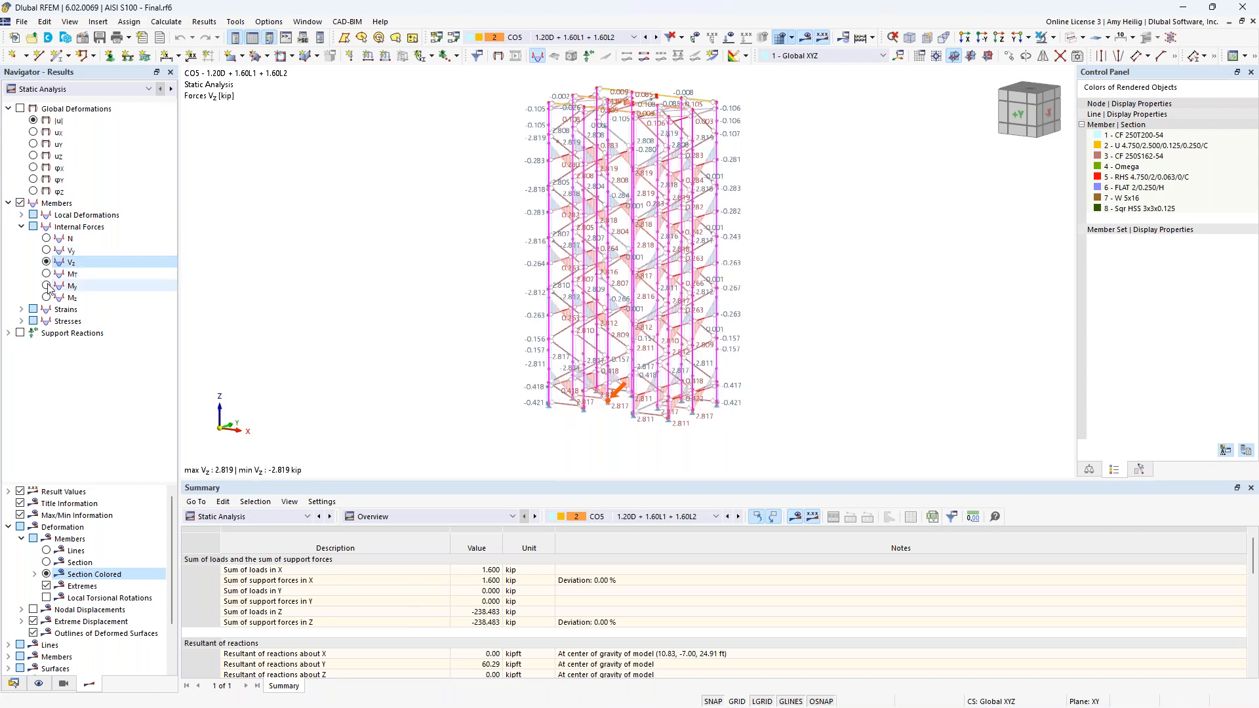
left_click(47, 286)
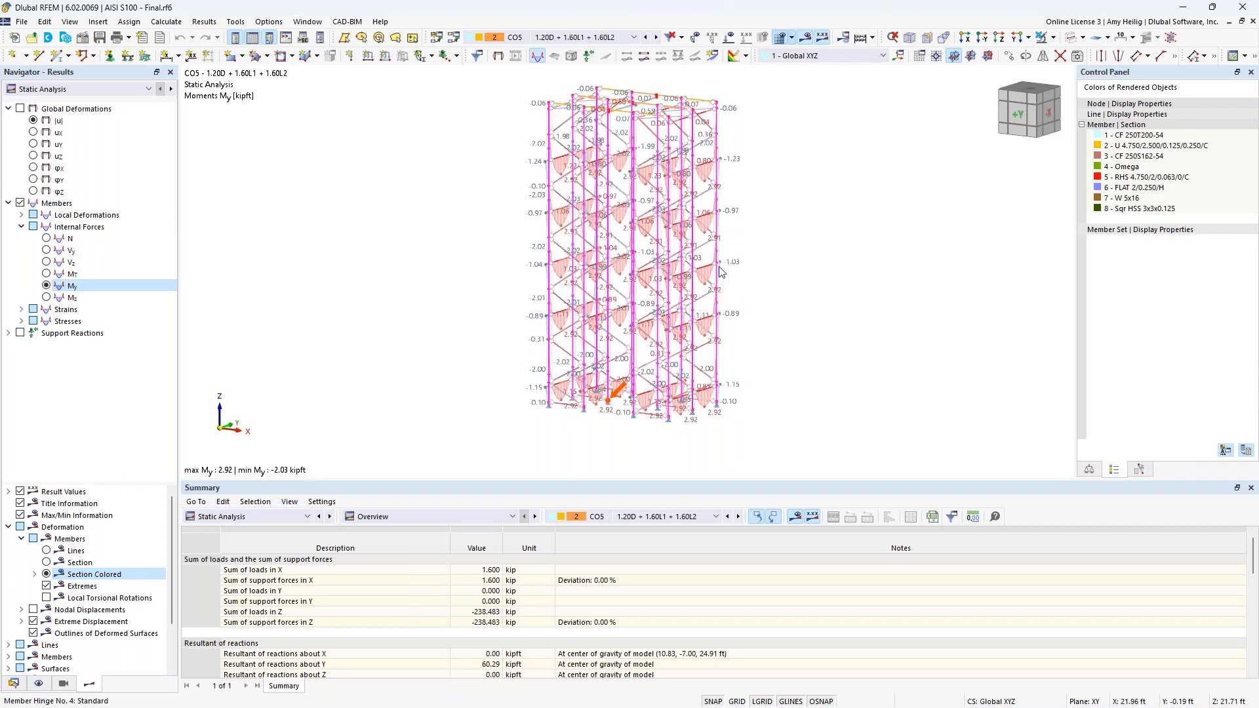
- Open the result diagrams for horizontal member 313 at the rack's outer edge and add the N and Vz diagrams
scroll(720, 271, "up", 6)
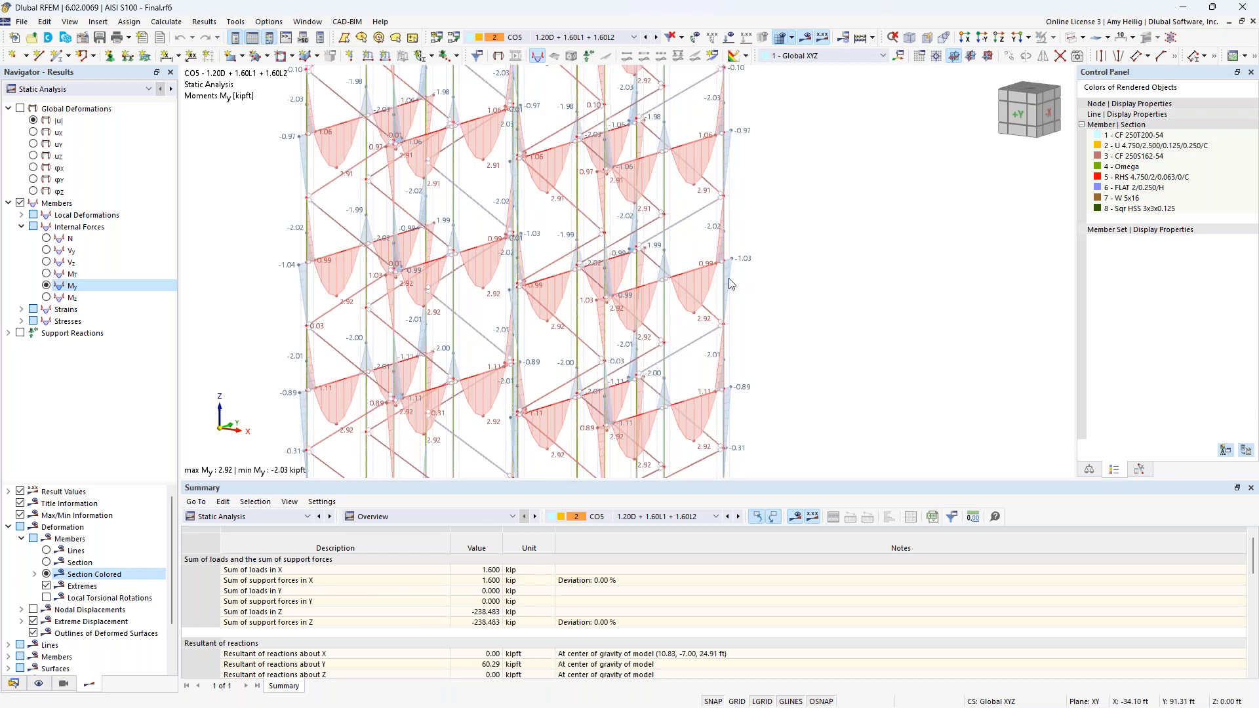
right_click(700, 270)
mouse_move(819, 313)
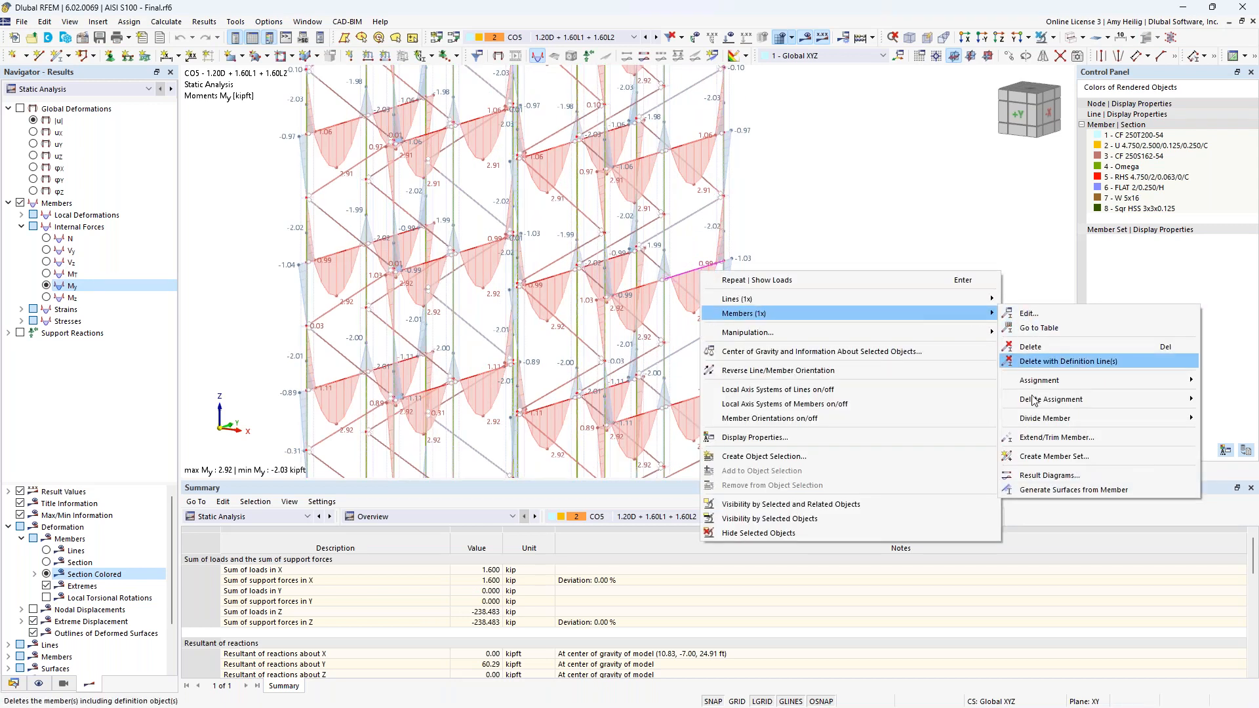
left_click(1038, 481)
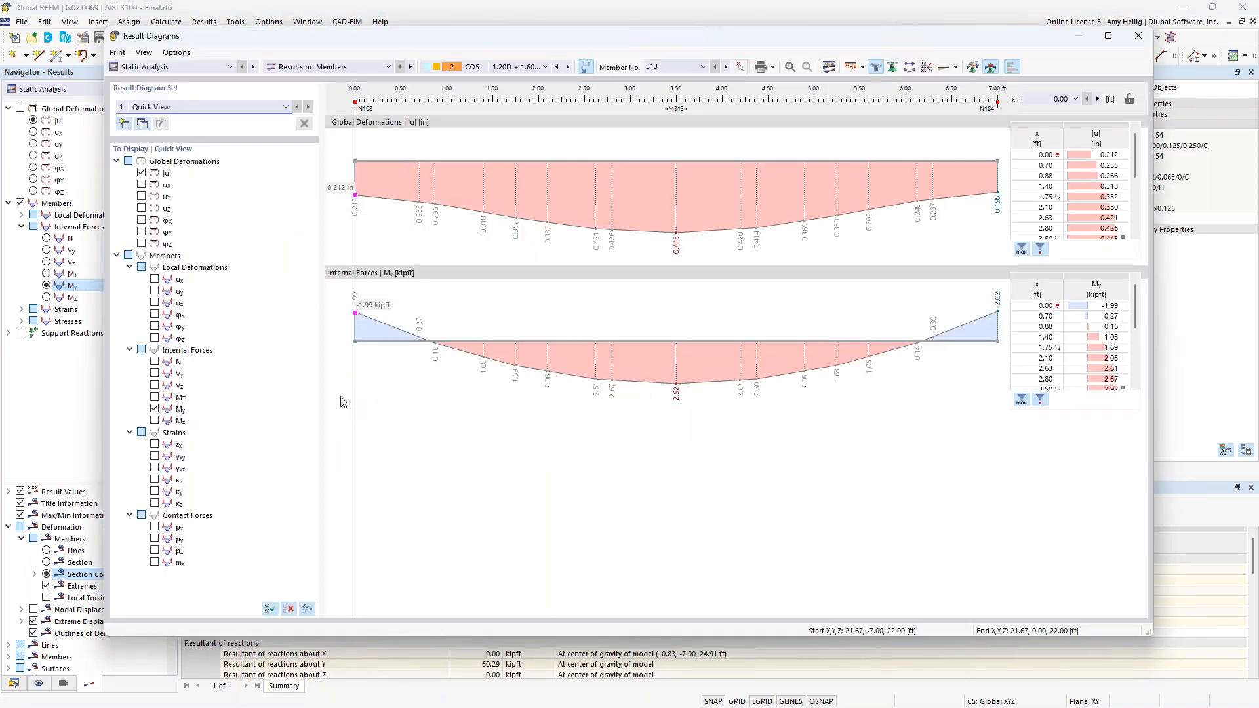
left_click(155, 362)
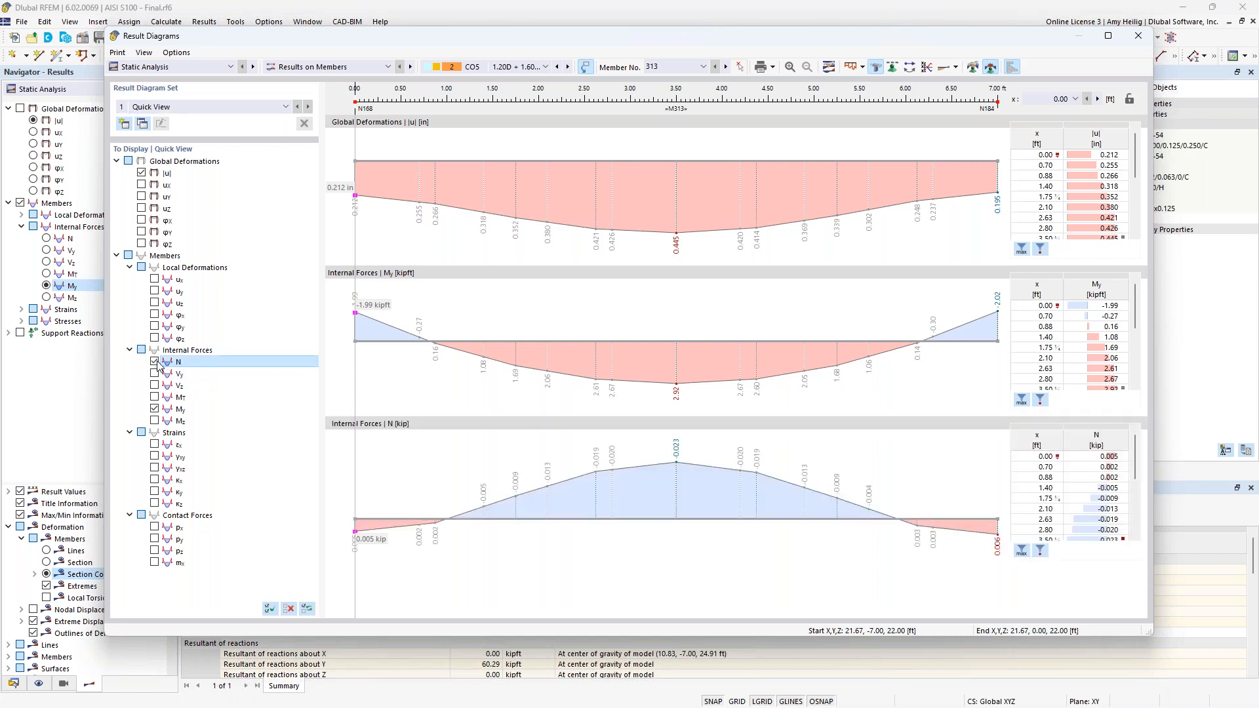
left_click(155, 386)
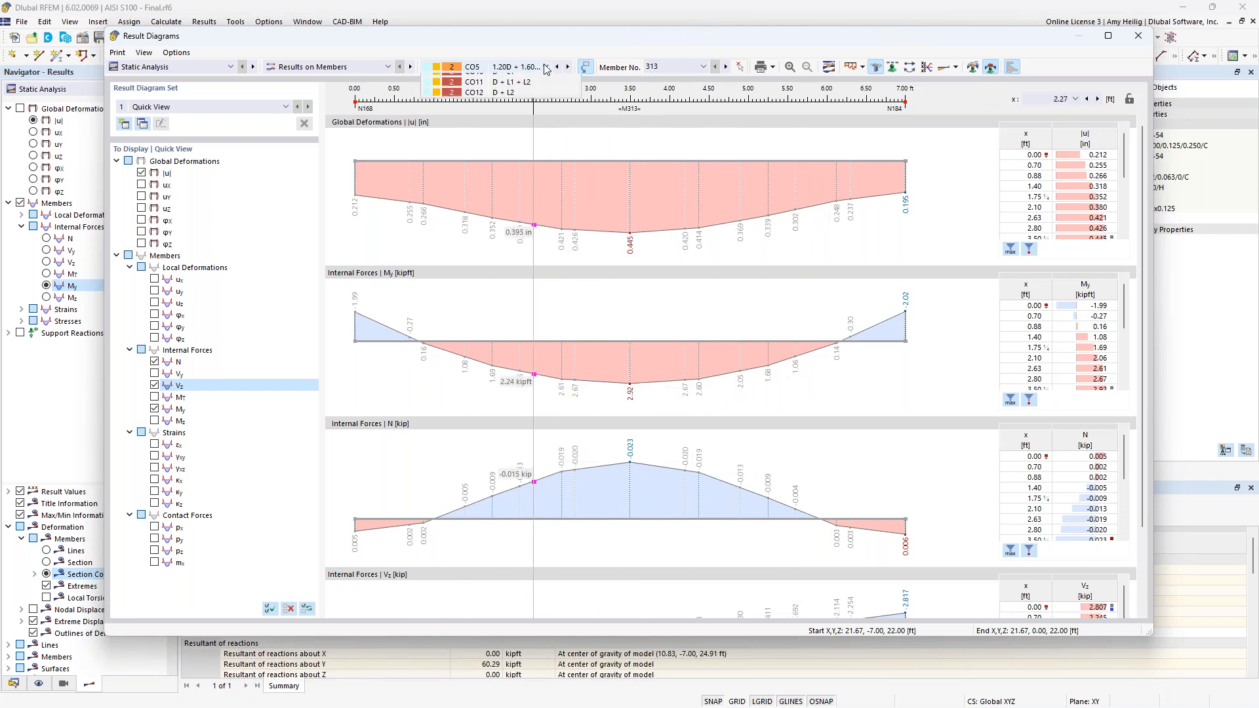
- Show member 313's result diagrams for load combination CO3 and close the diagrams
left_click(518, 67)
left_click(541, 120)
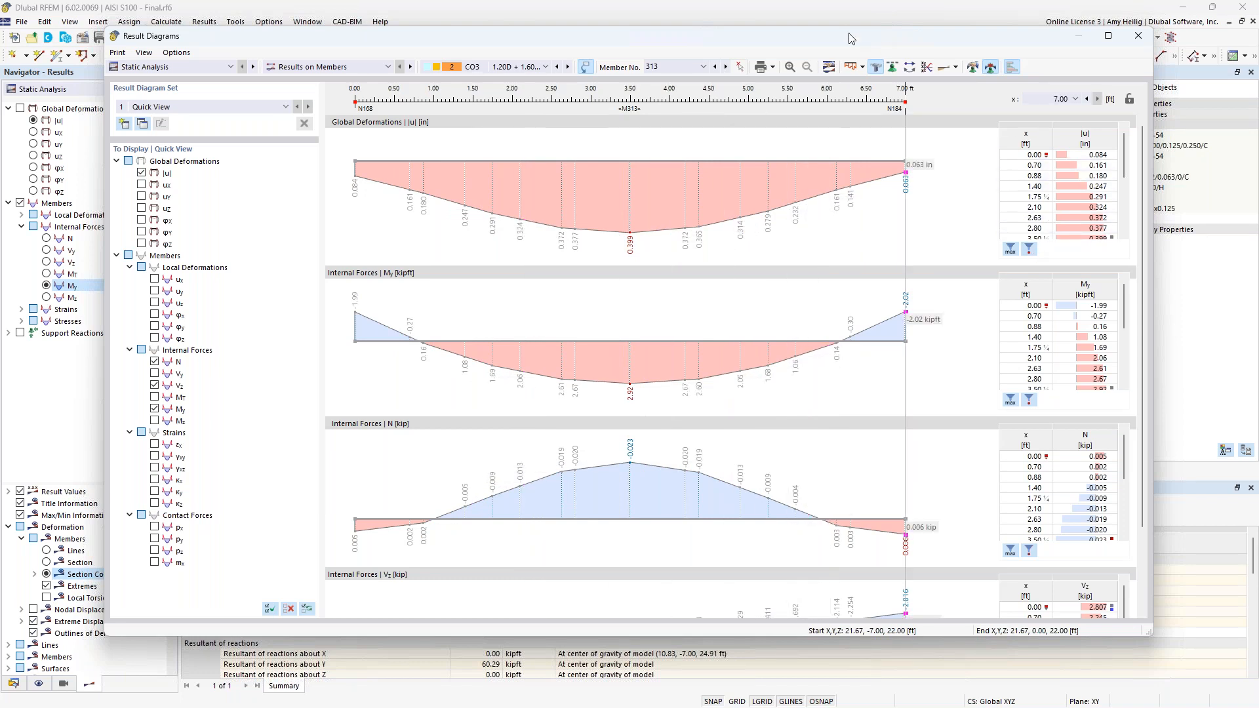
left_click_drag(788, 37, 697, 75)
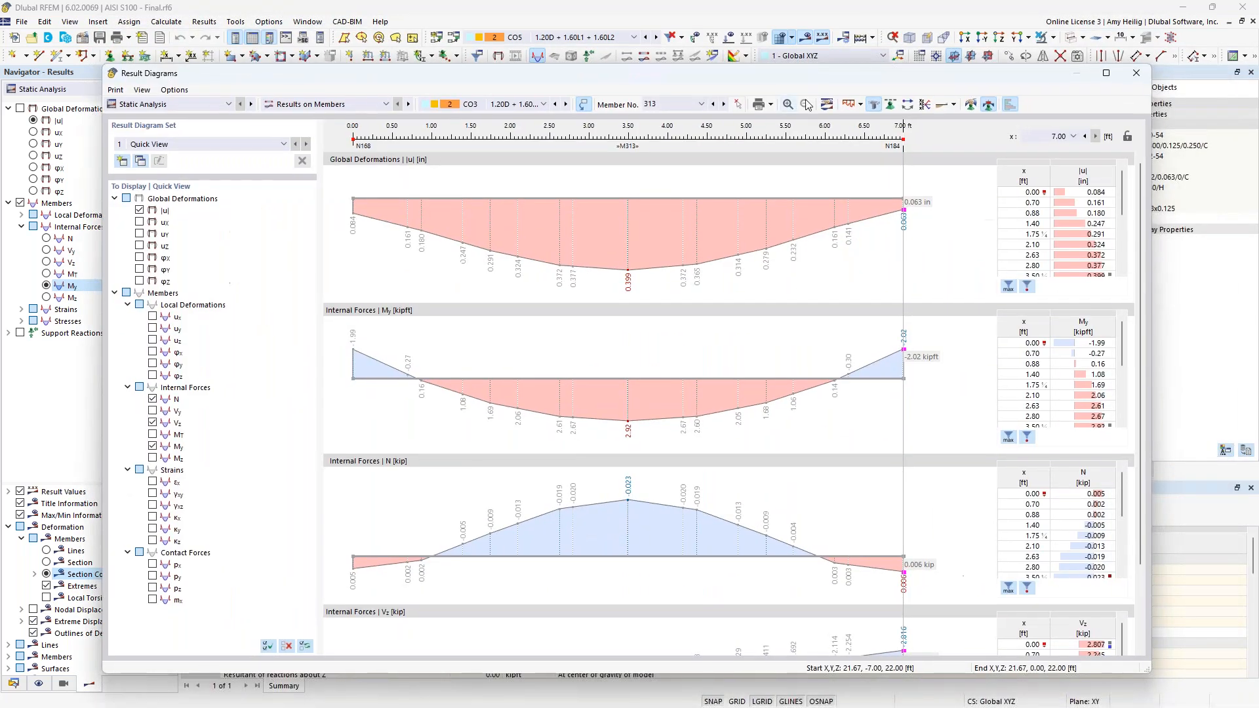
left_click(1136, 73)
- List the static analysis results by member in an enlarged table, look through the internal forces, and shrink the table again
scroll(794, 295, "down", 5)
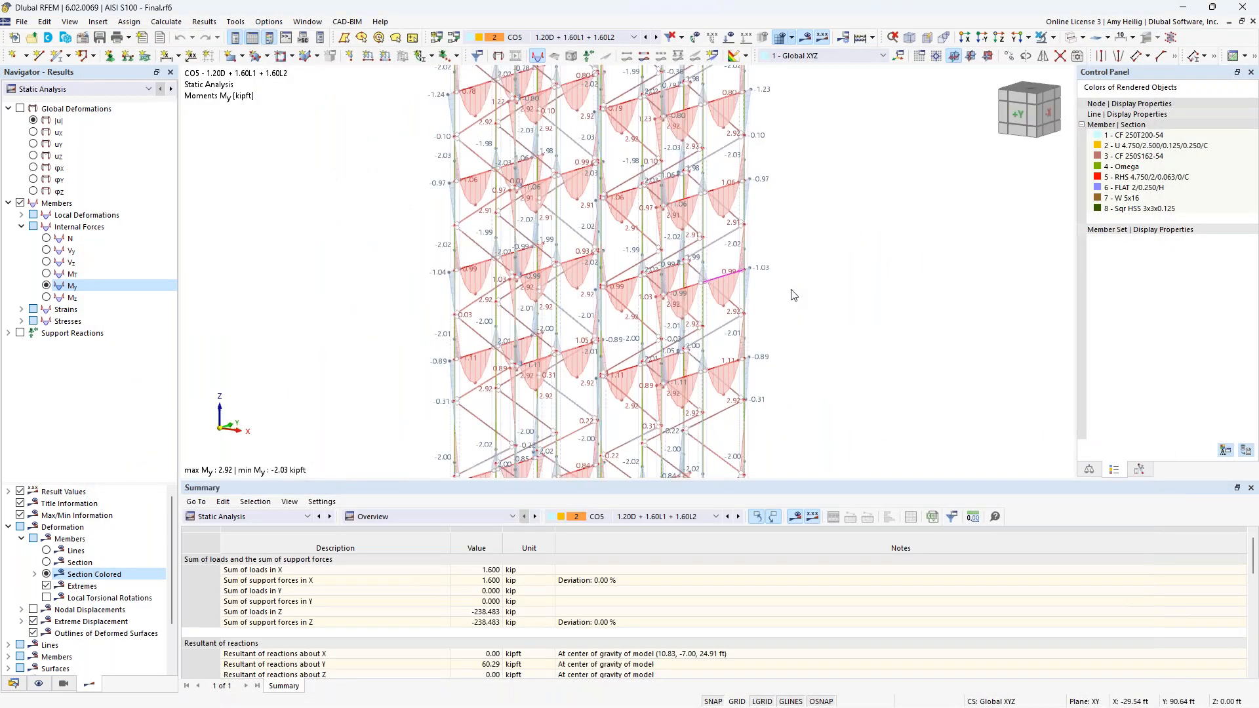
middle_click_drag(746, 304, 722, 300)
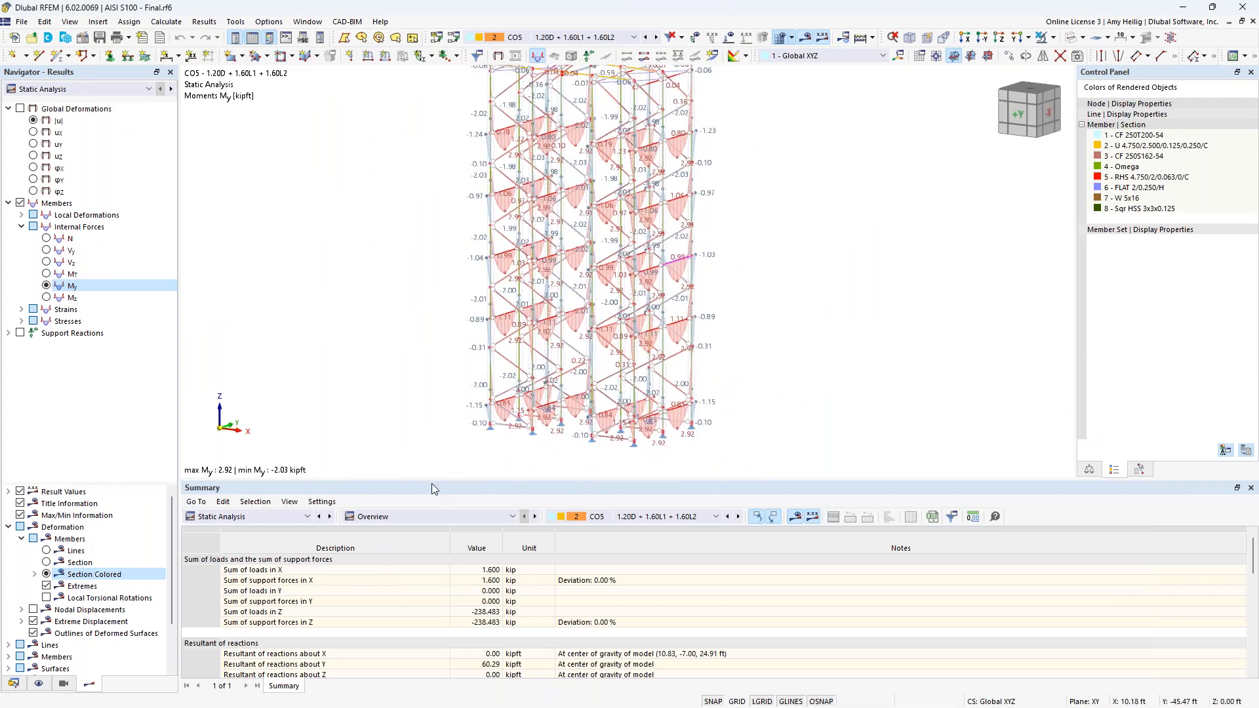
left_click_drag(432, 480, 433, 402)
left_click(419, 440)
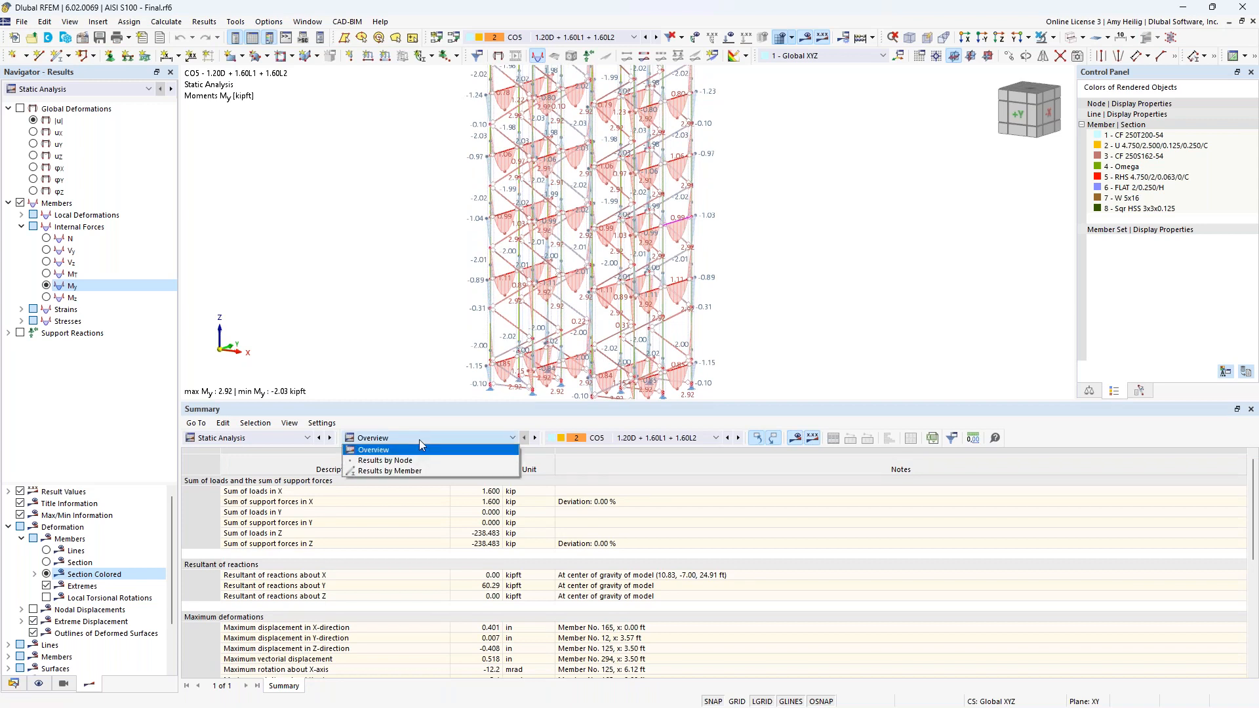
left_click(419, 470)
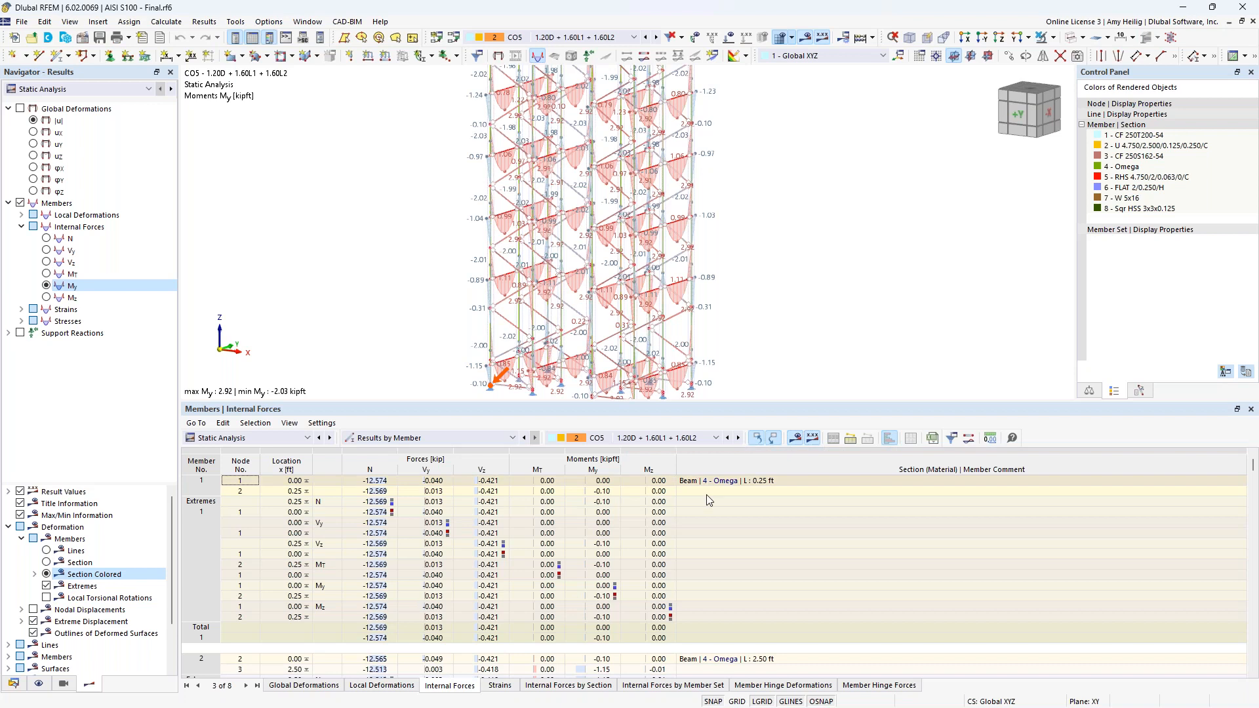
scroll(703, 518, "down", 5)
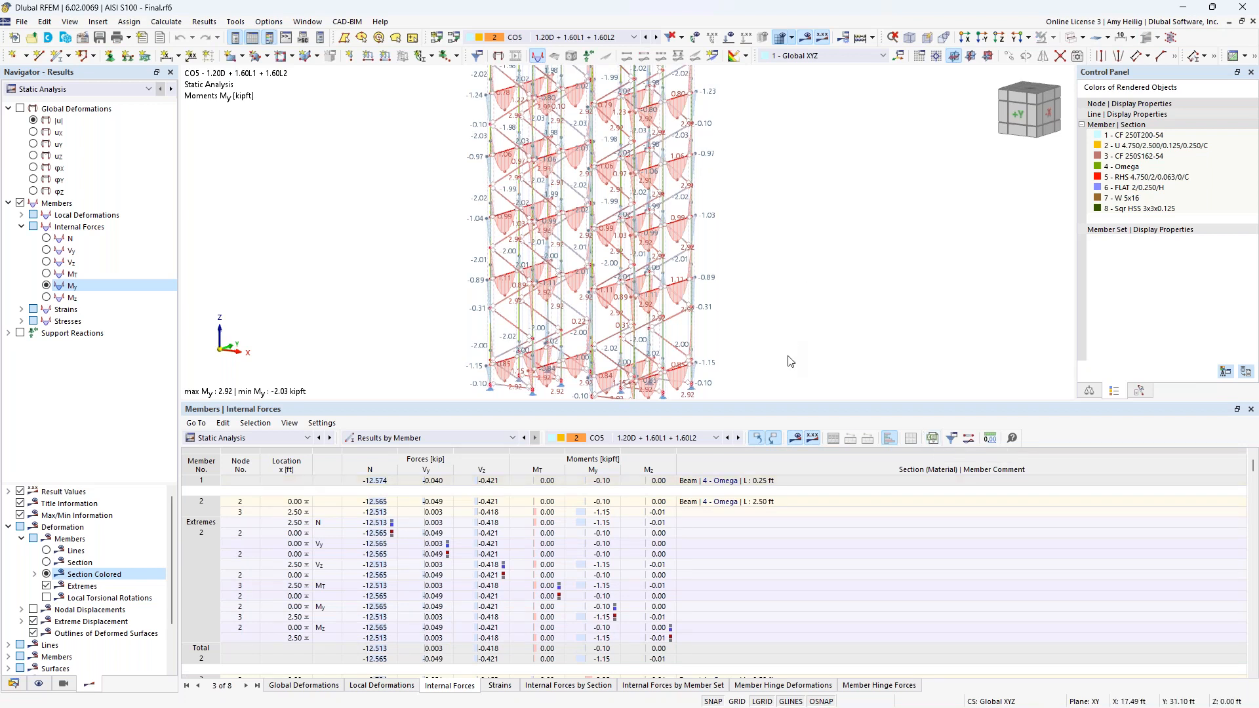
left_click_drag(779, 401, 783, 496)
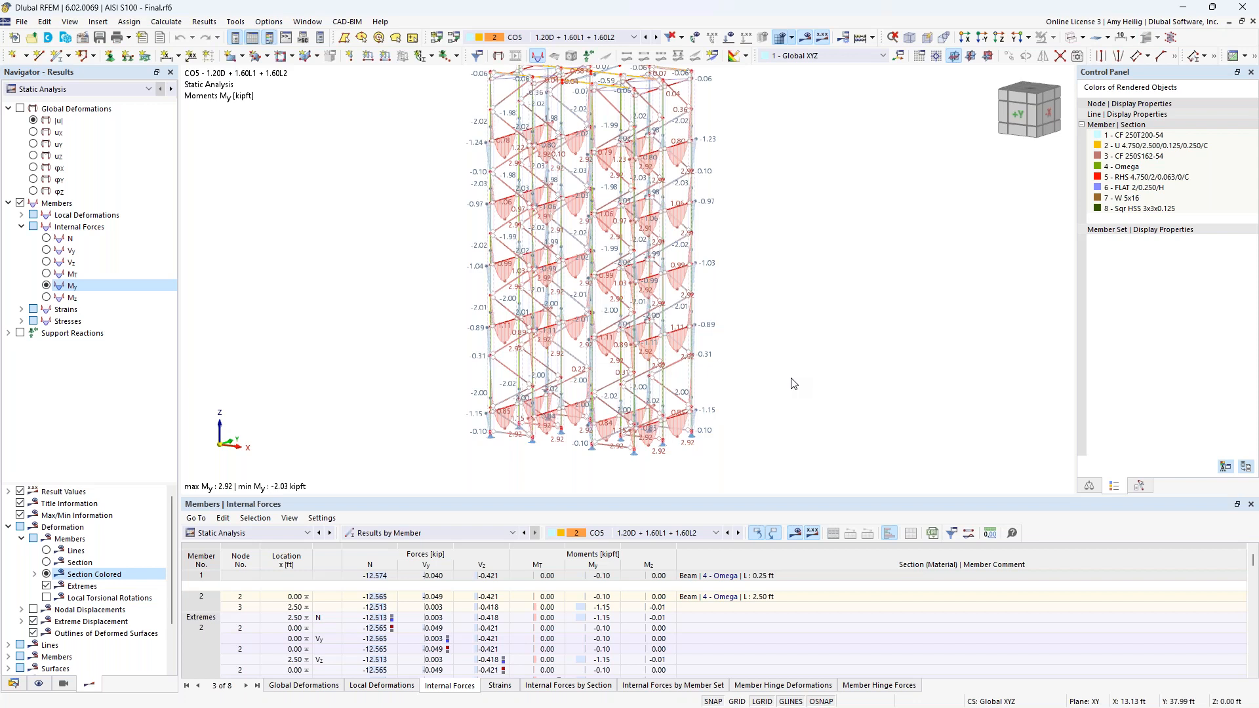
- Switch to the PowerPoint slide show at the Web Crippling Design slide
key("super+Tab")
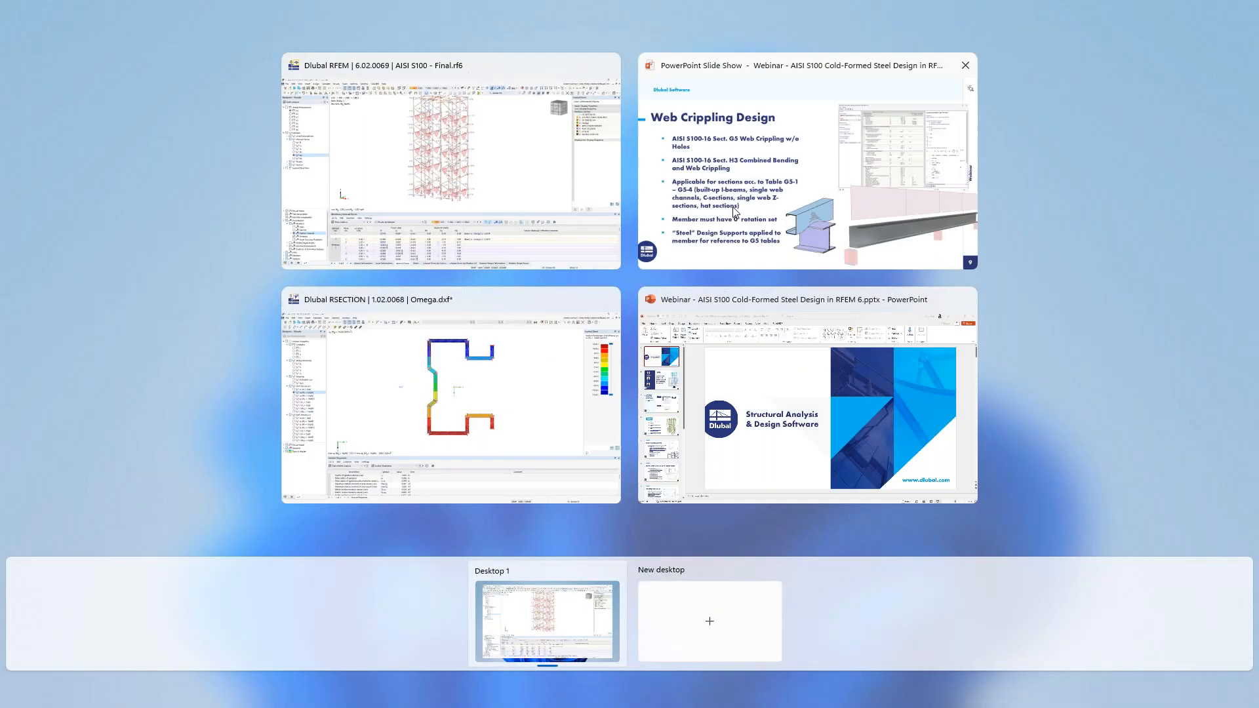
left_click(735, 212)
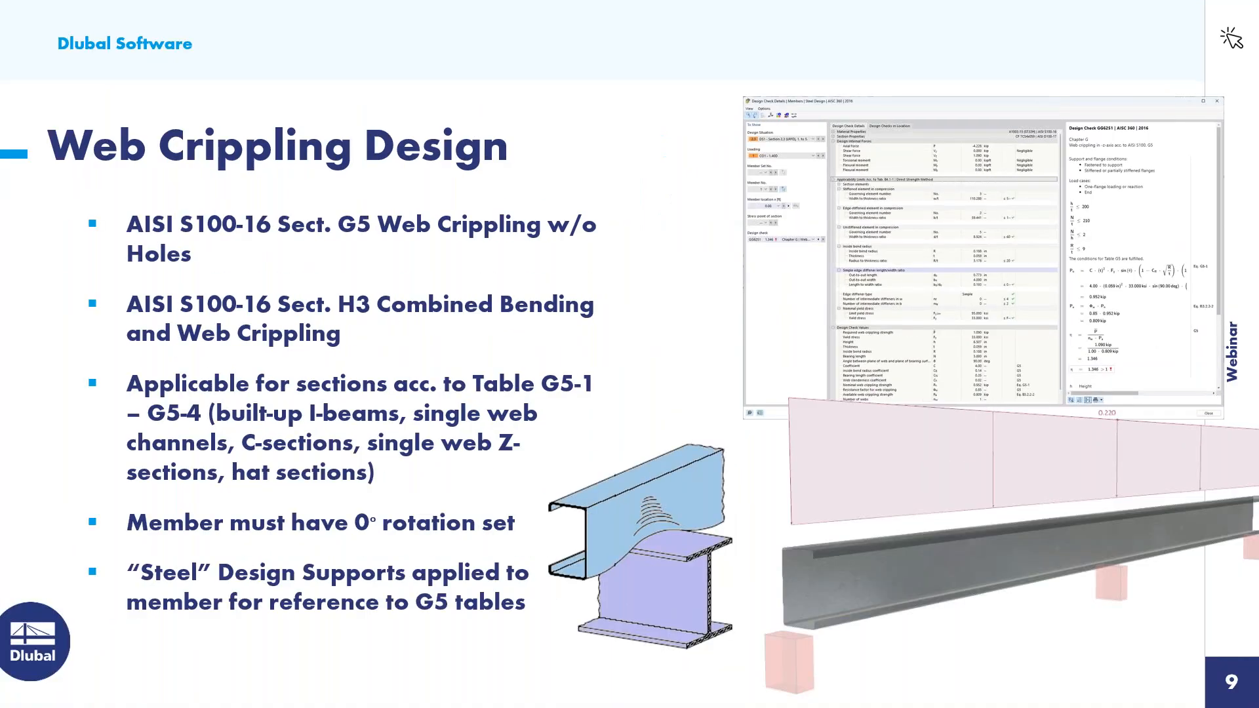
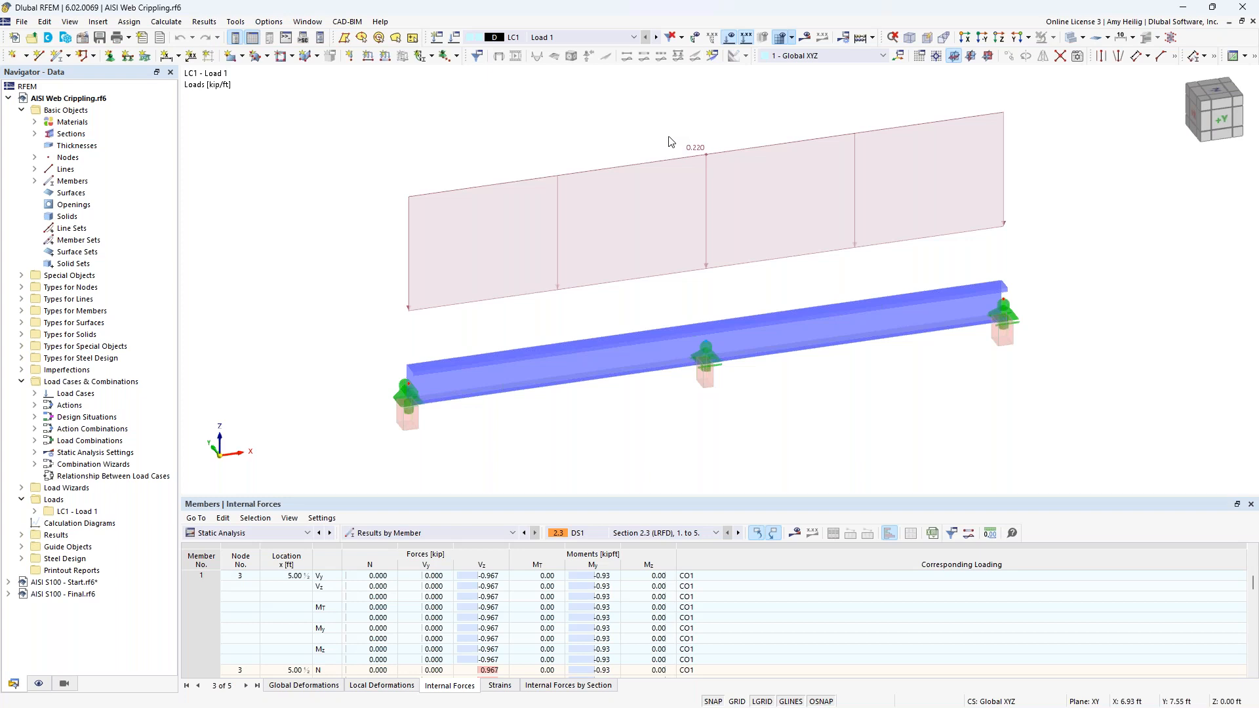
- Open the design support settings of the beam in the AISI Web Crippling model and the definition of its End Support
left_click(621, 359)
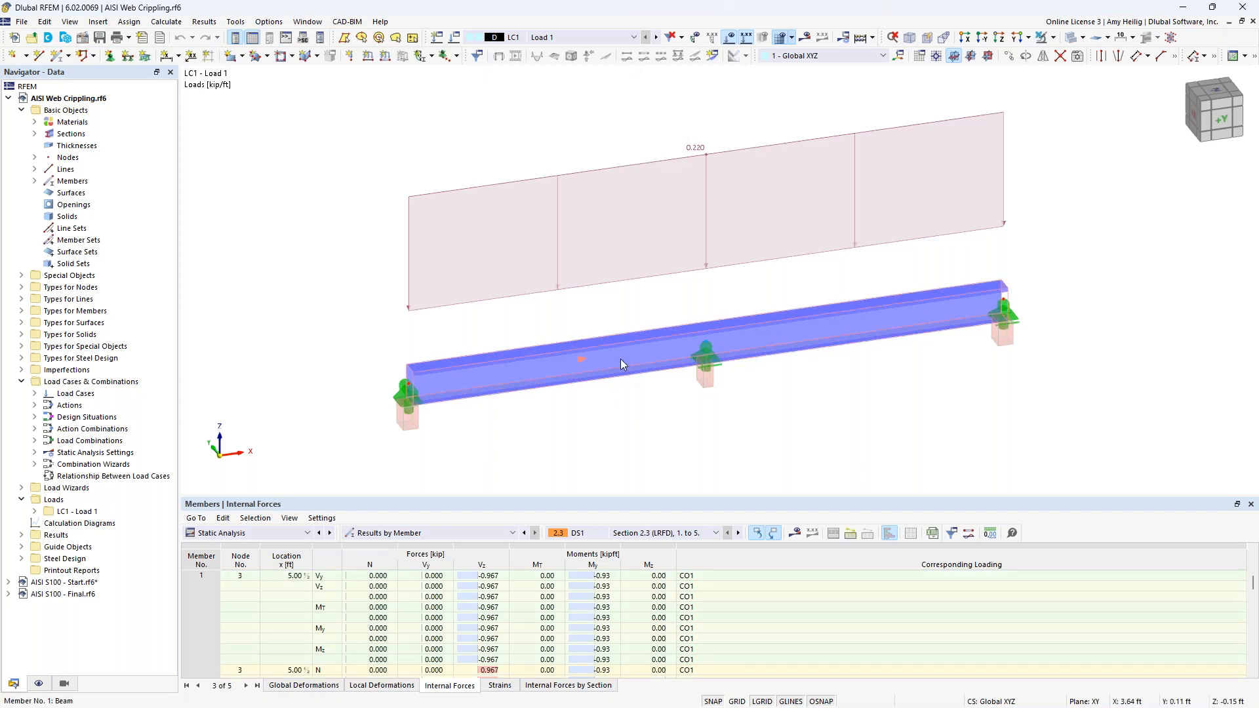
double_click(621, 363)
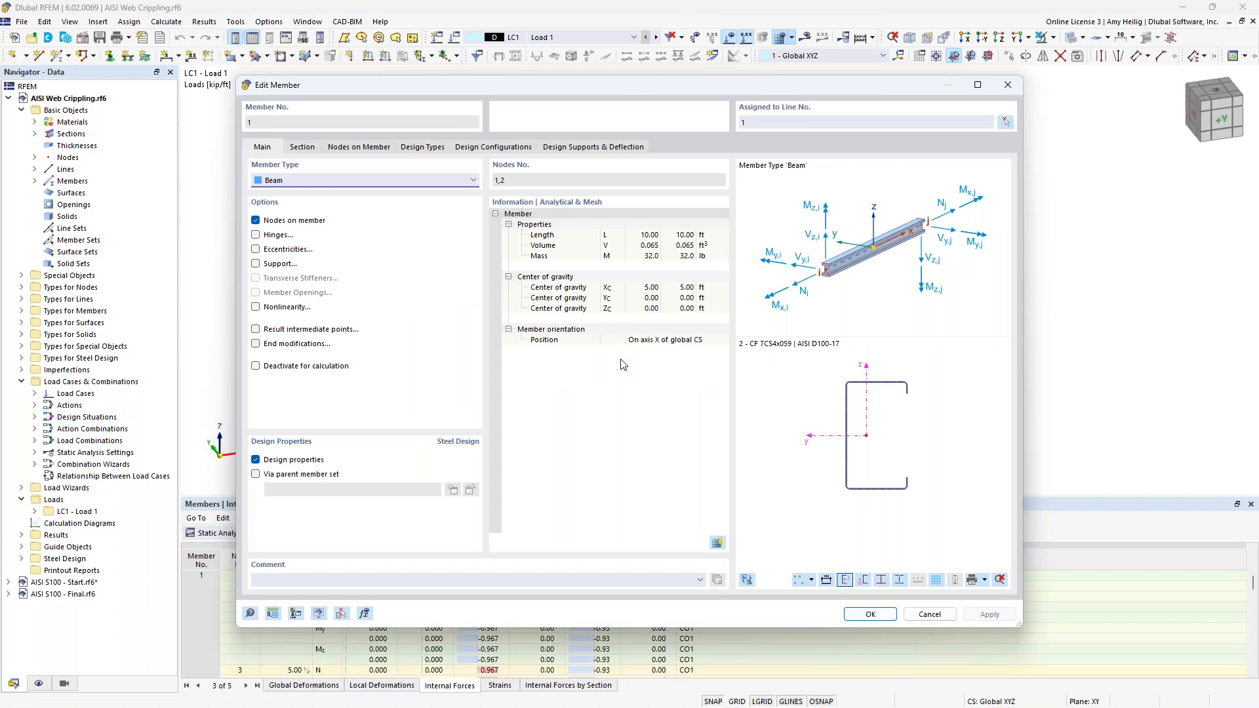
left_click(586, 149)
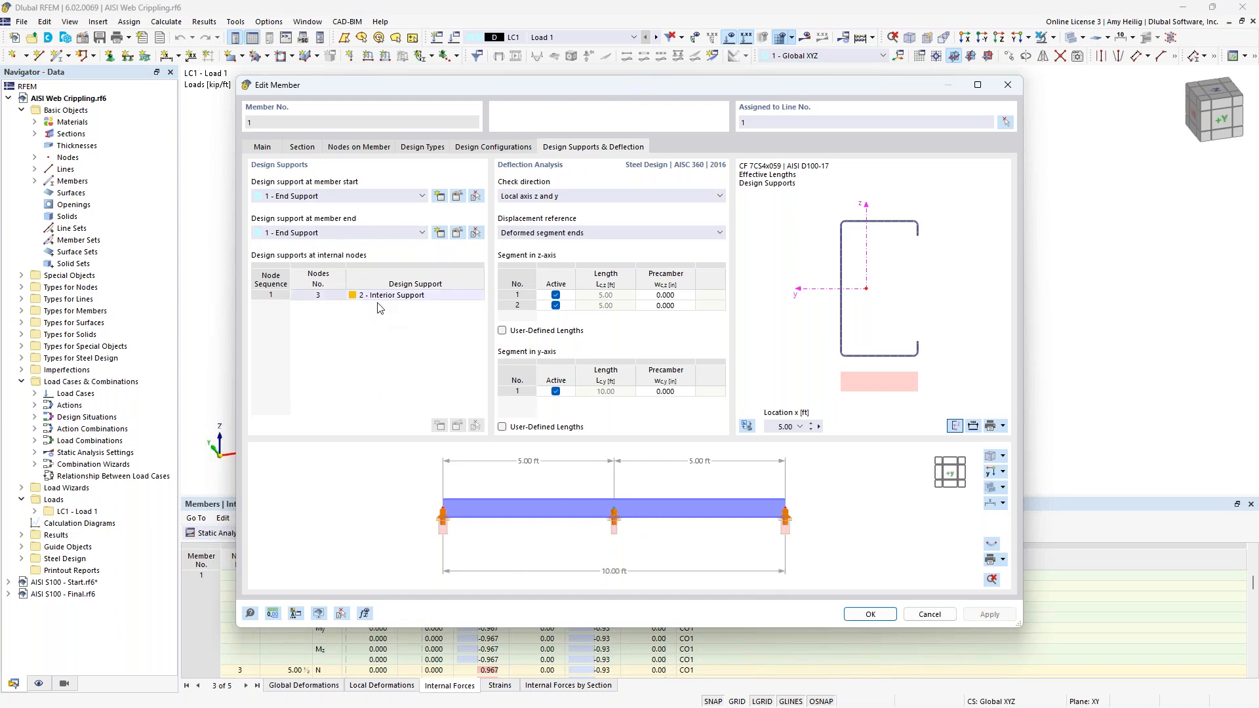
left_click(457, 197)
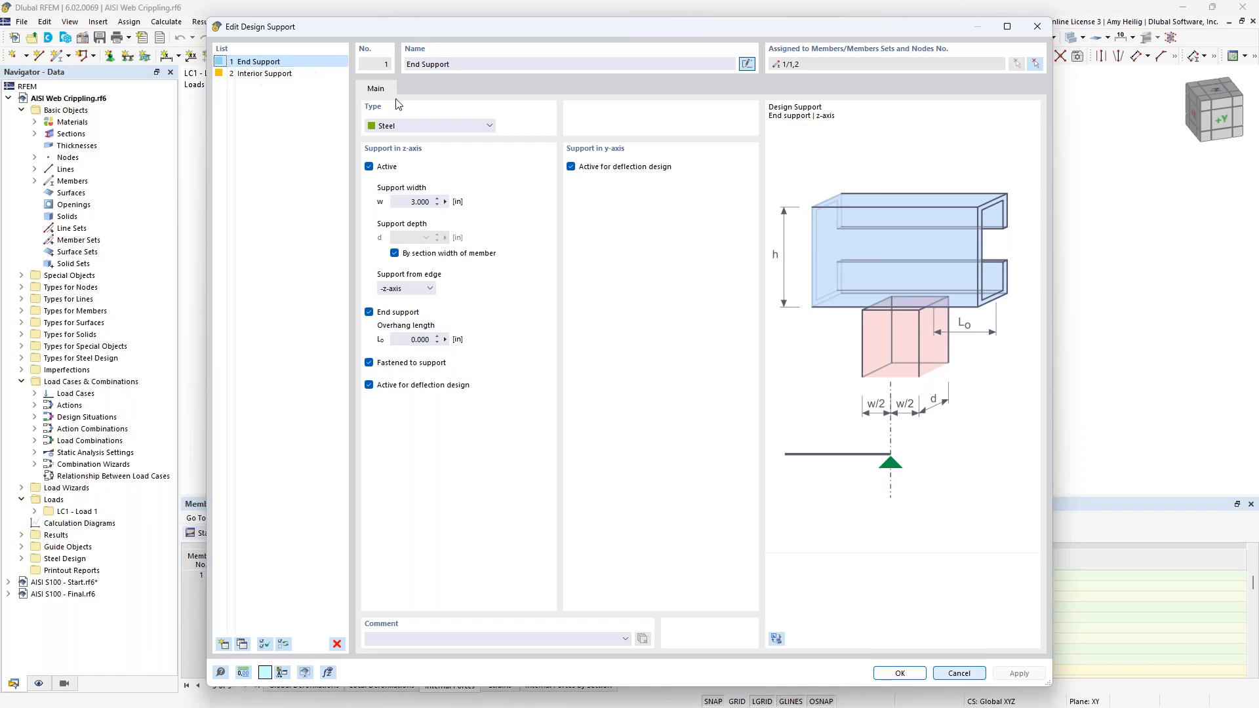
- Review the End Support with its type kept as Steel, inspect the Interior Support definition, and close both without changes
left_click(457, 126)
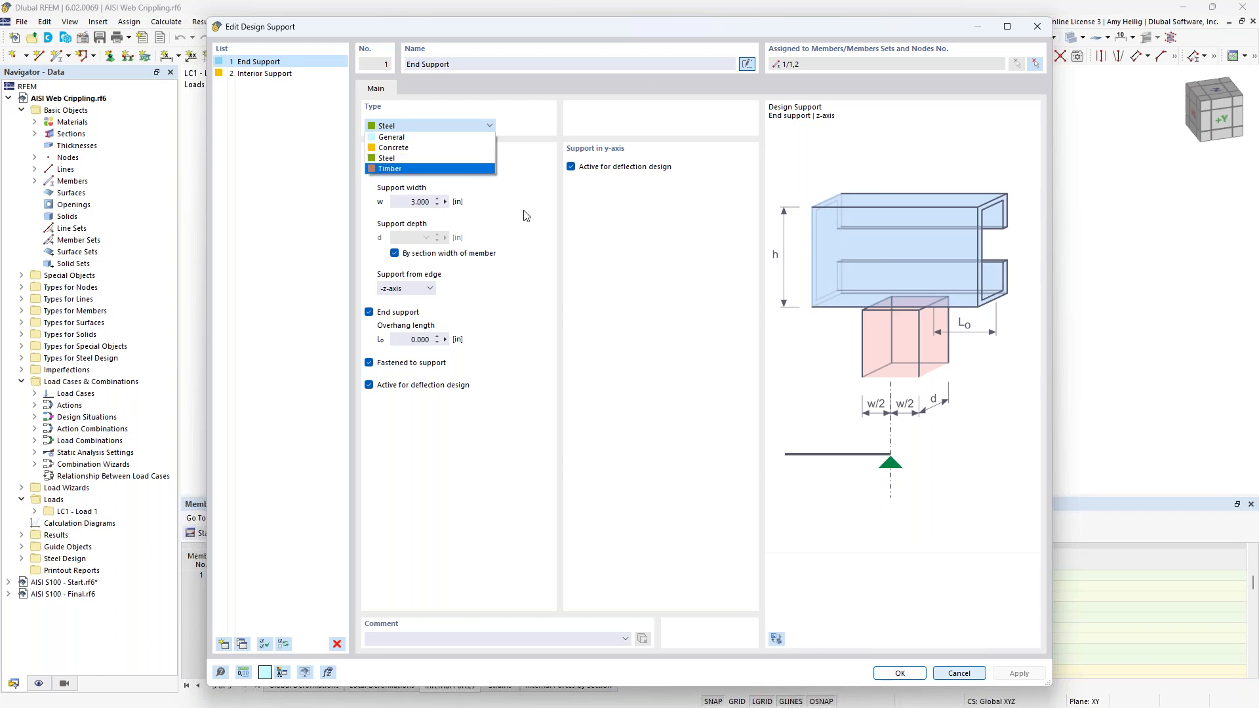
left_click(406, 159)
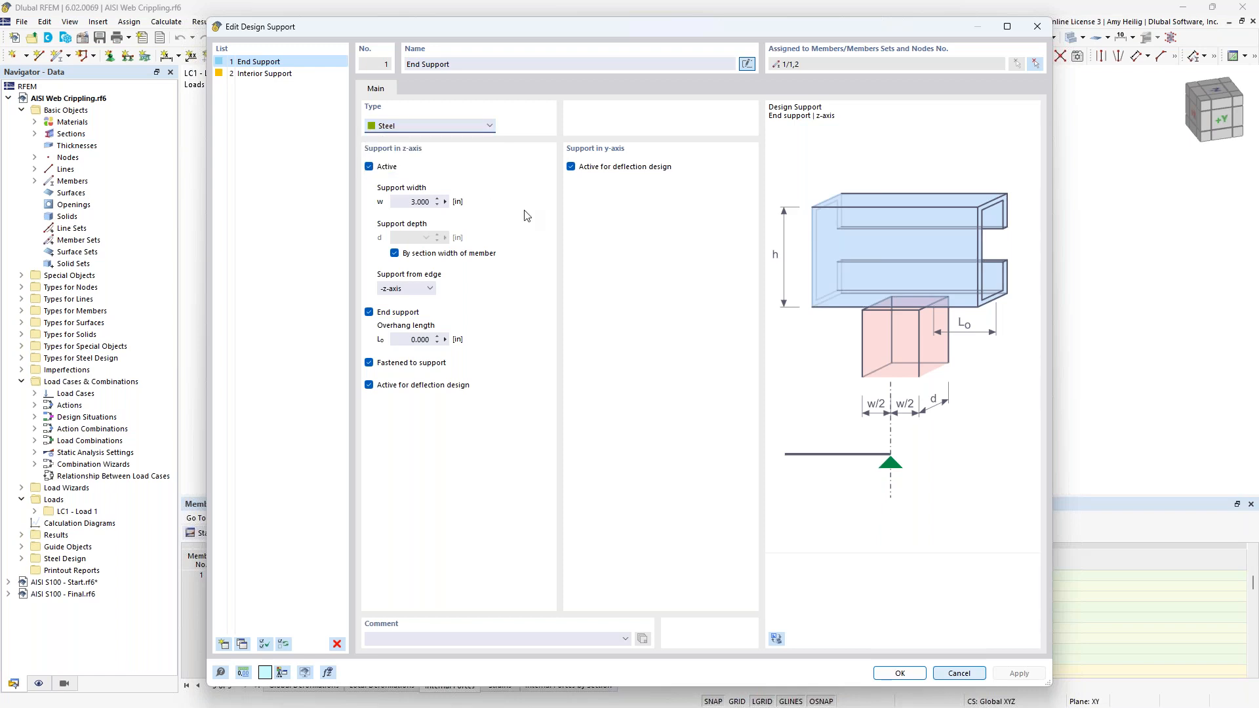
left_click(407, 203)
left_click(289, 75)
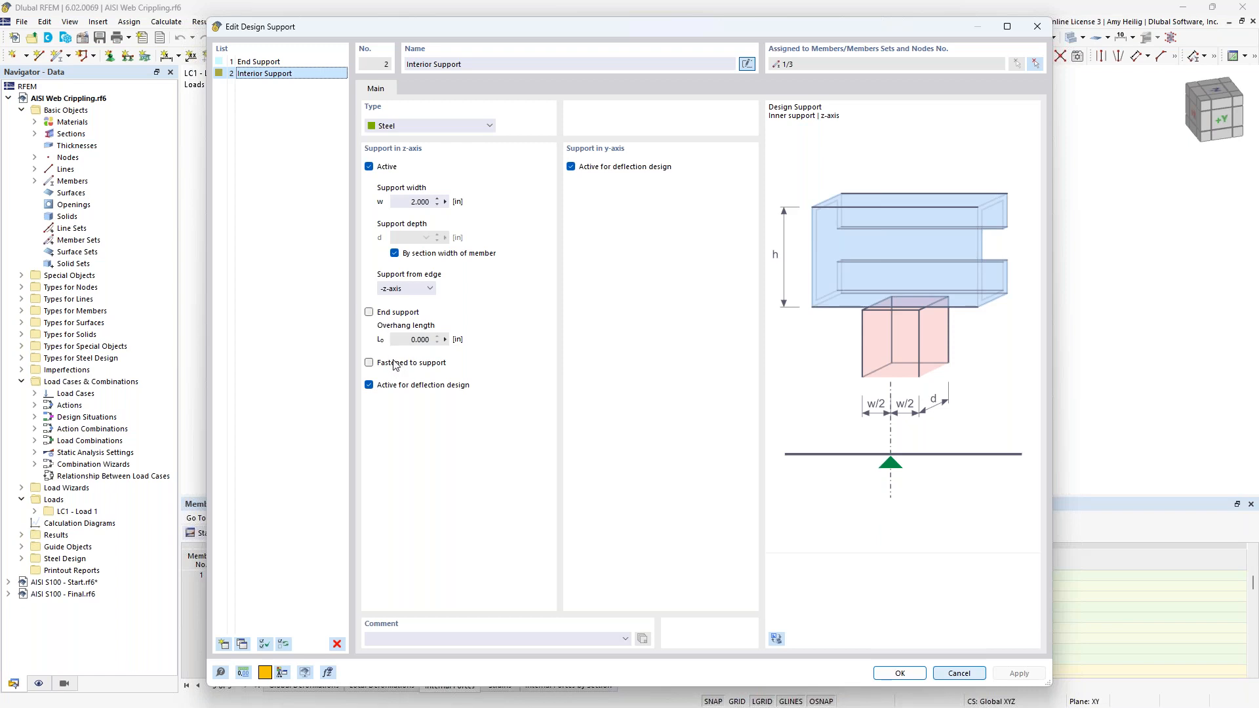
left_click(959, 673)
- Review the design supports available for the member start, keep 1 - End Support, and cancel editing the member
left_click(357, 196)
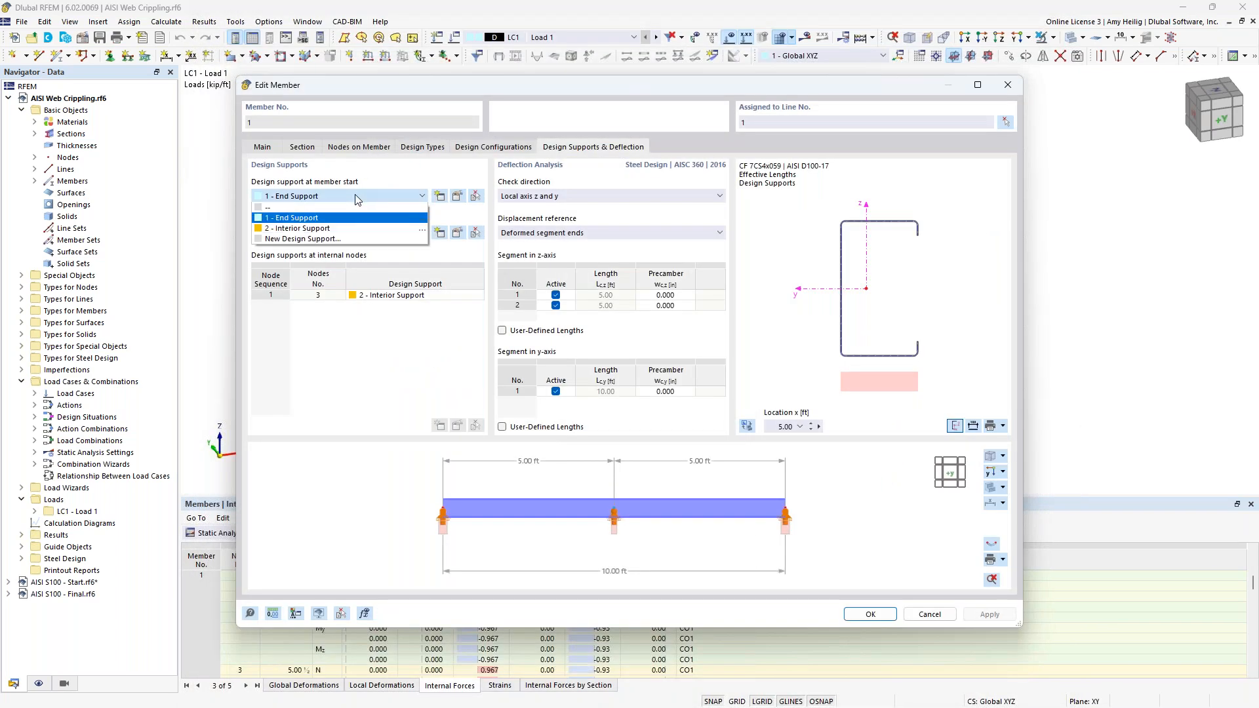
left_click(348, 218)
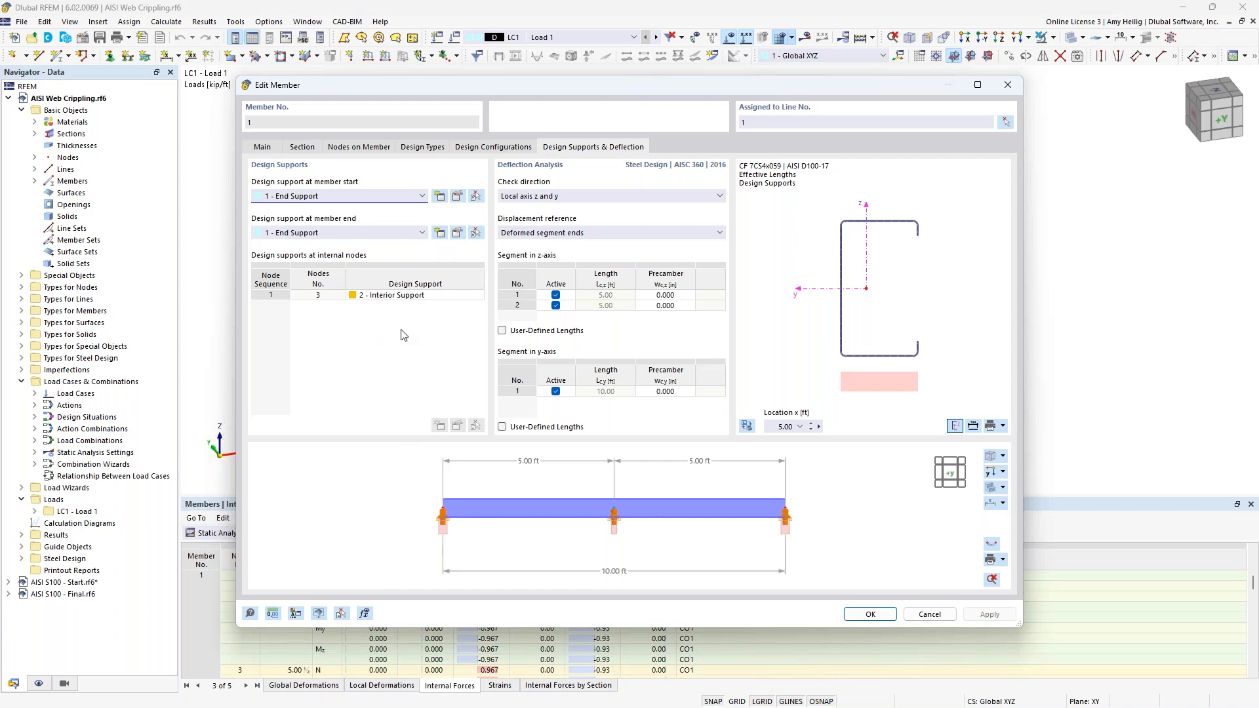
left_click(929, 614)
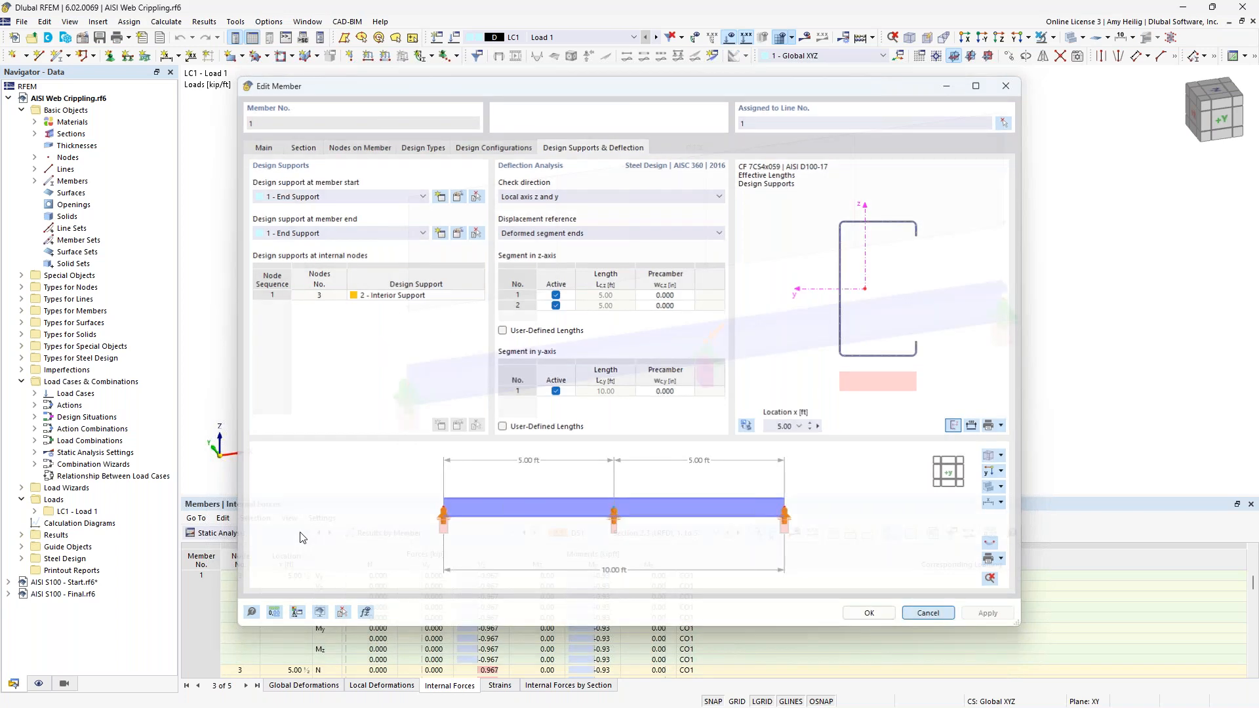
- List the Steel Design ratios on members by section in an enlarged results table
left_click(259, 533)
left_click(220, 618)
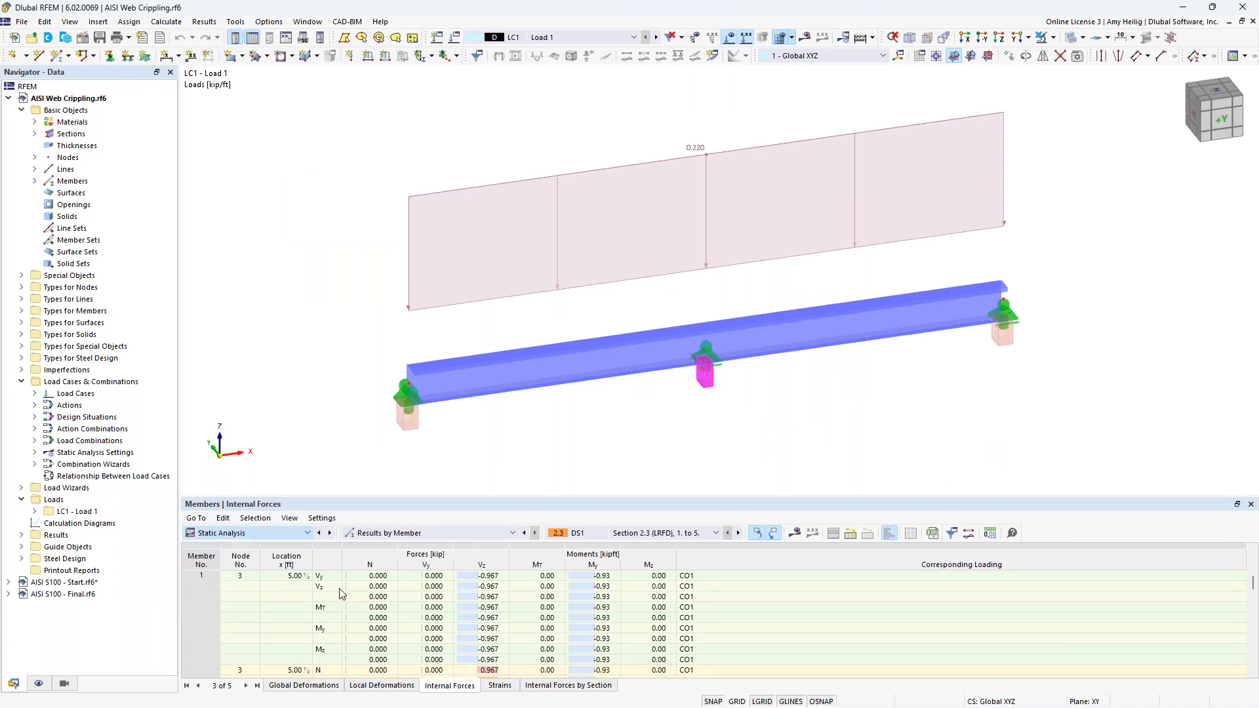
left_click_drag(478, 497, 479, 431)
middle_click_drag(554, 408, 550, 344)
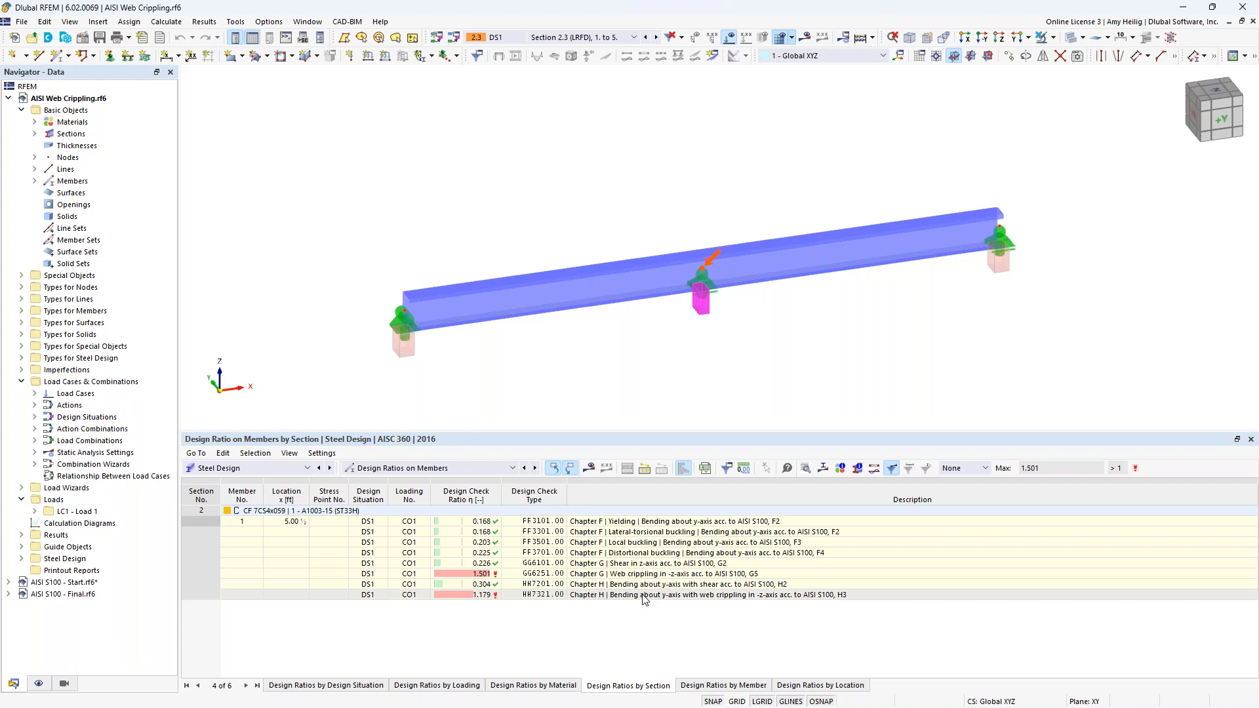
- Open the design check details for GG6251, web crippling in the -z-axis per AISI S100, G5, and review its equations
left_click(652, 575)
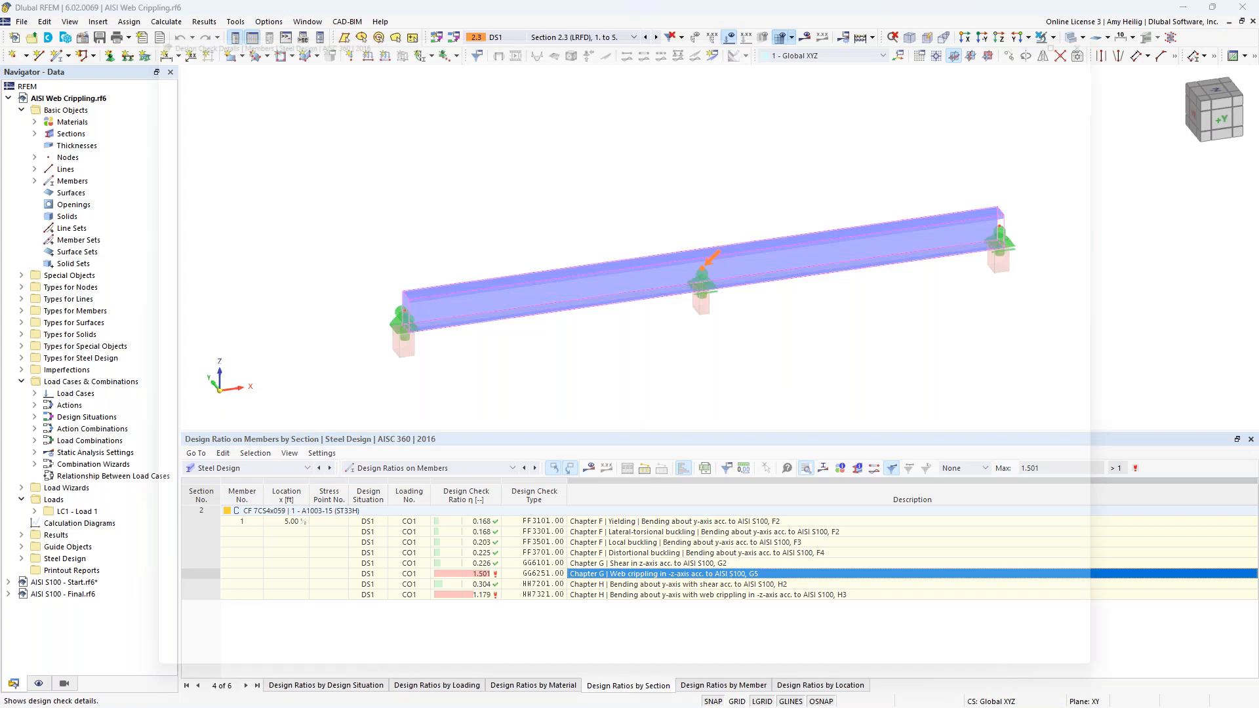
left_click(787, 468)
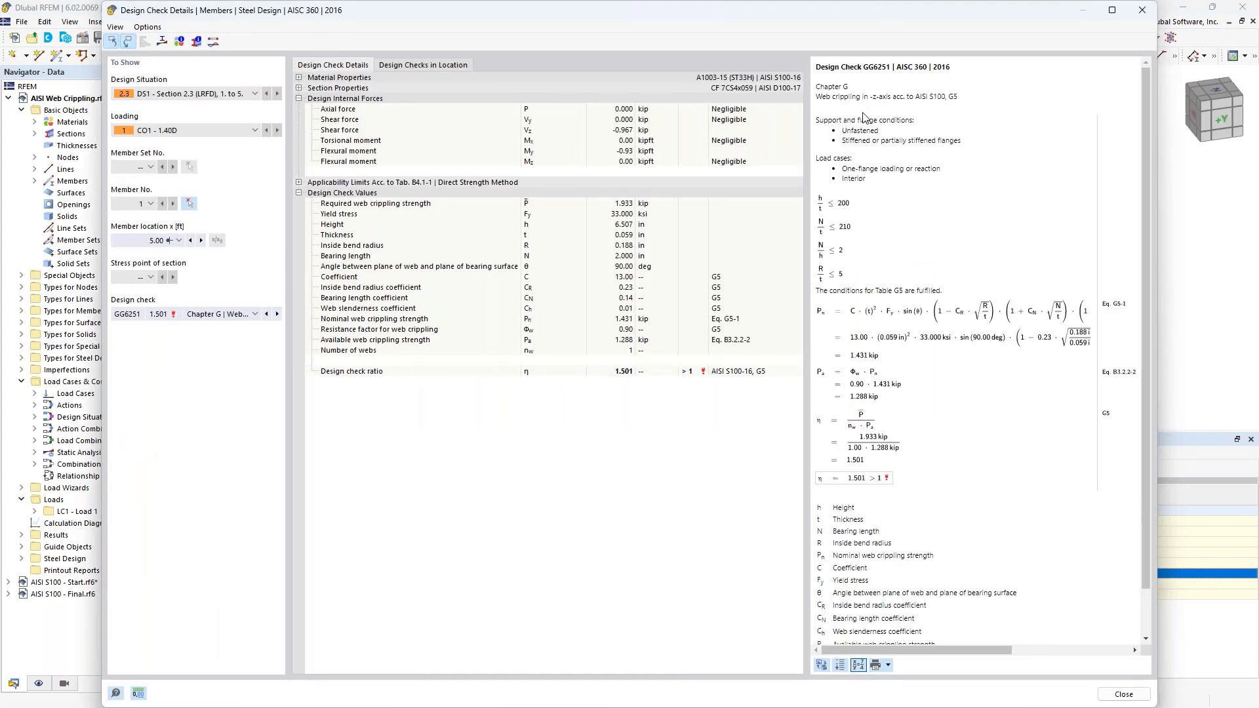
scroll(906, 190, "down", 1)
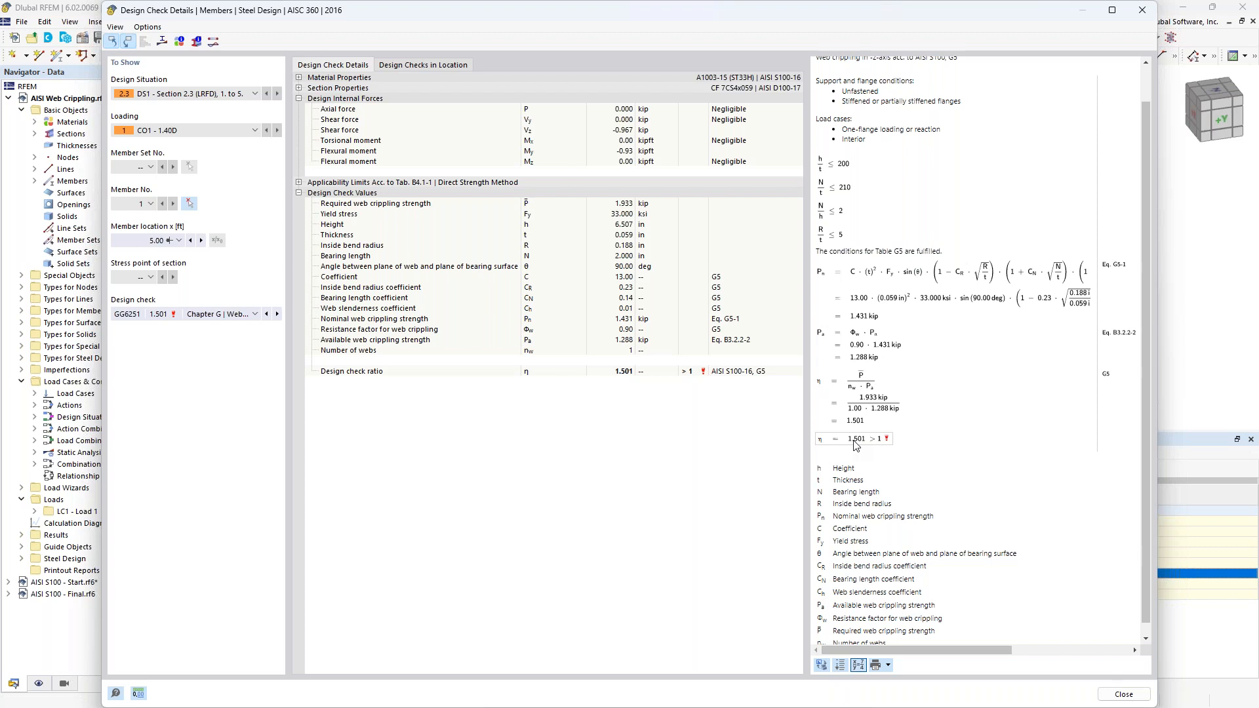
- Switch to the PowerPoint slide show and advance to the Dlubal Software Information slide
key("super+Tab")
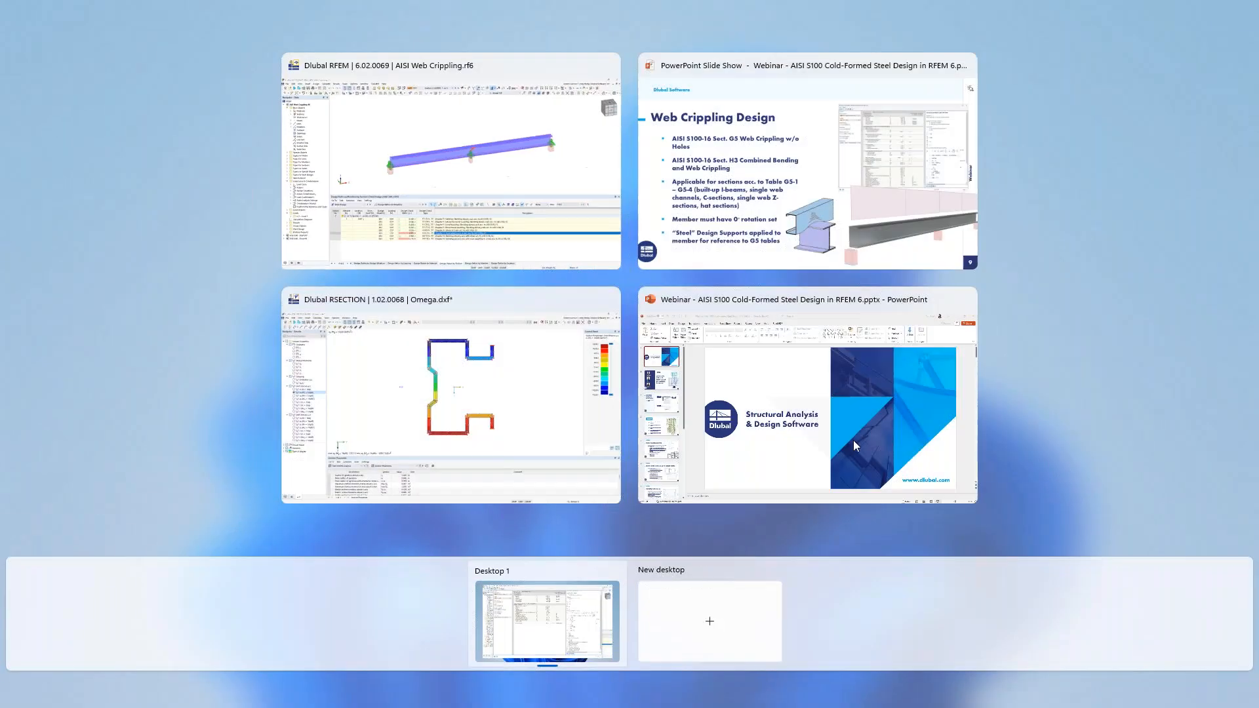
left_click(745, 173)
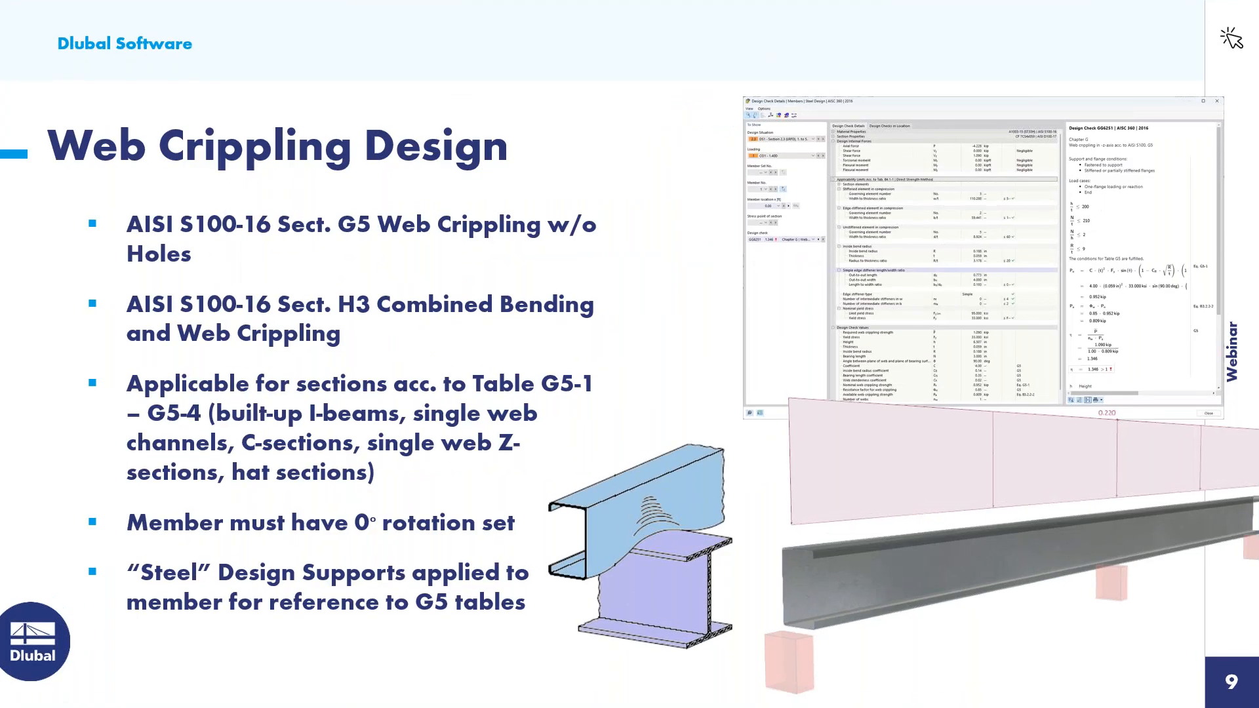
key("Right")
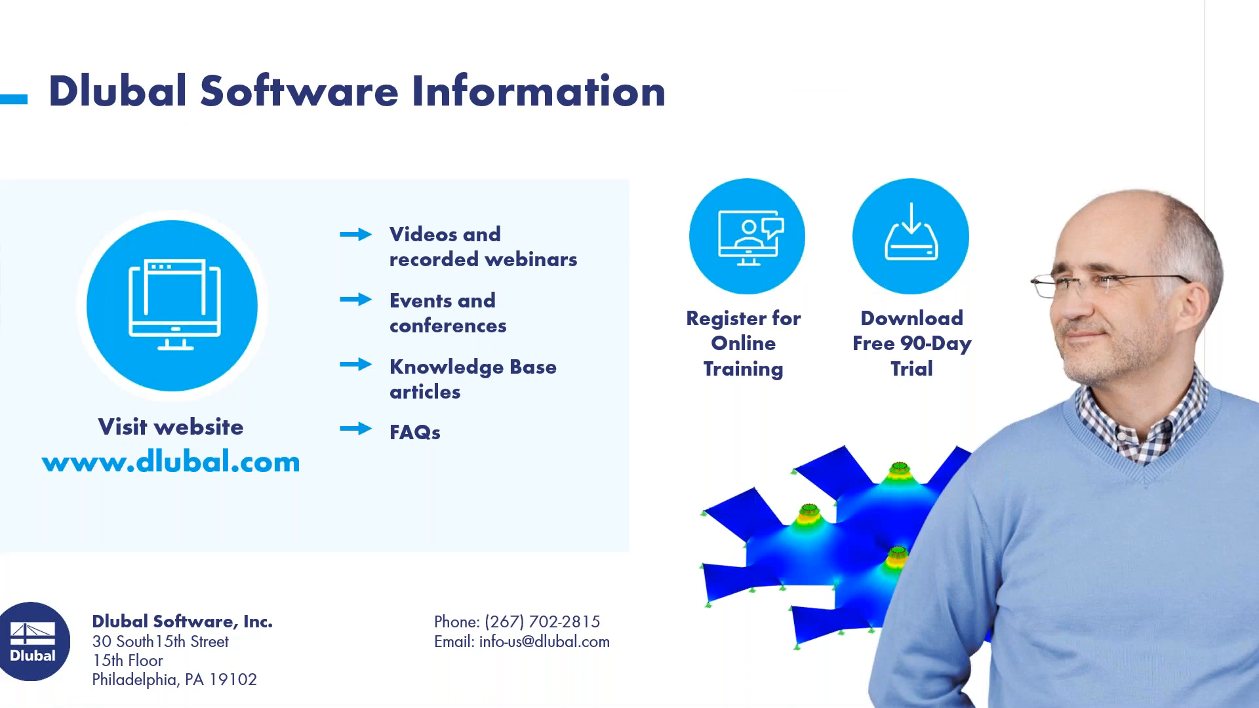